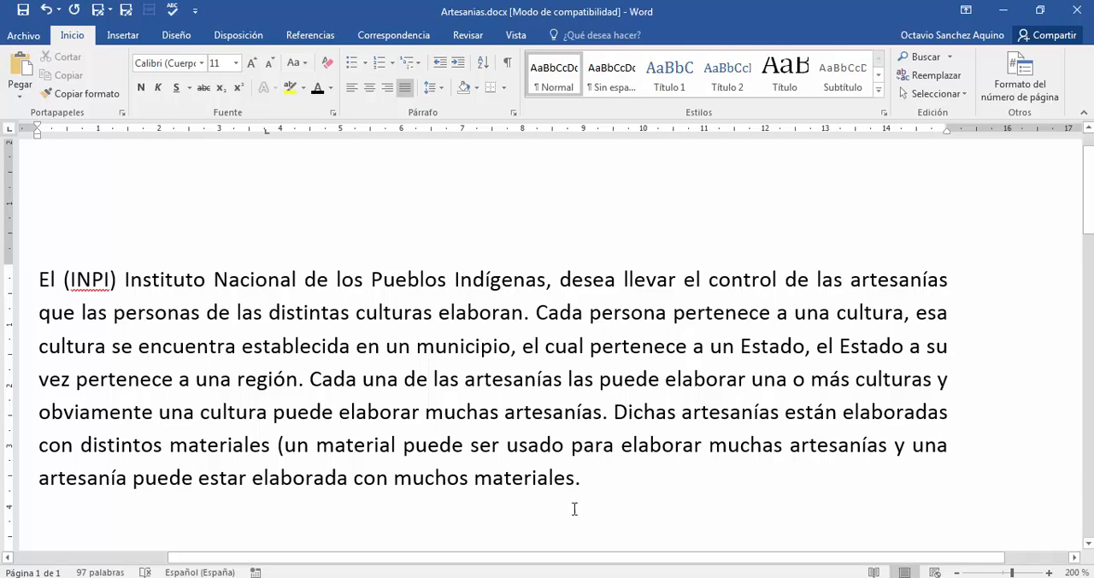
- Consult the conceptual design task list in the PDF, and return to the Word document to read the opening clause about the INPI
{"action": "key", "text": "alt+Tab"}
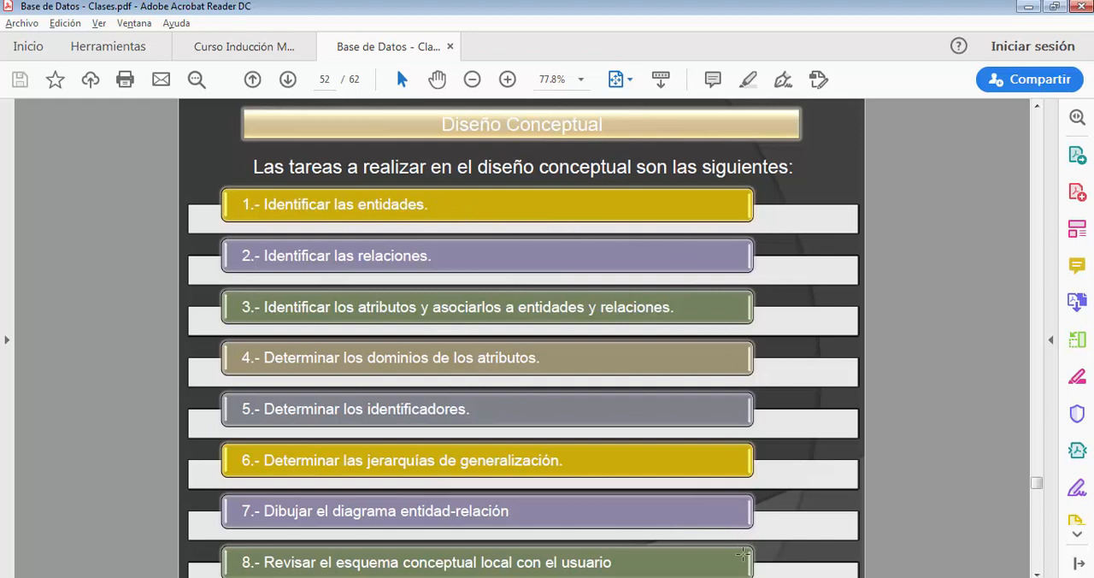
{"action": "left_click", "coordinate": [725, 576]}
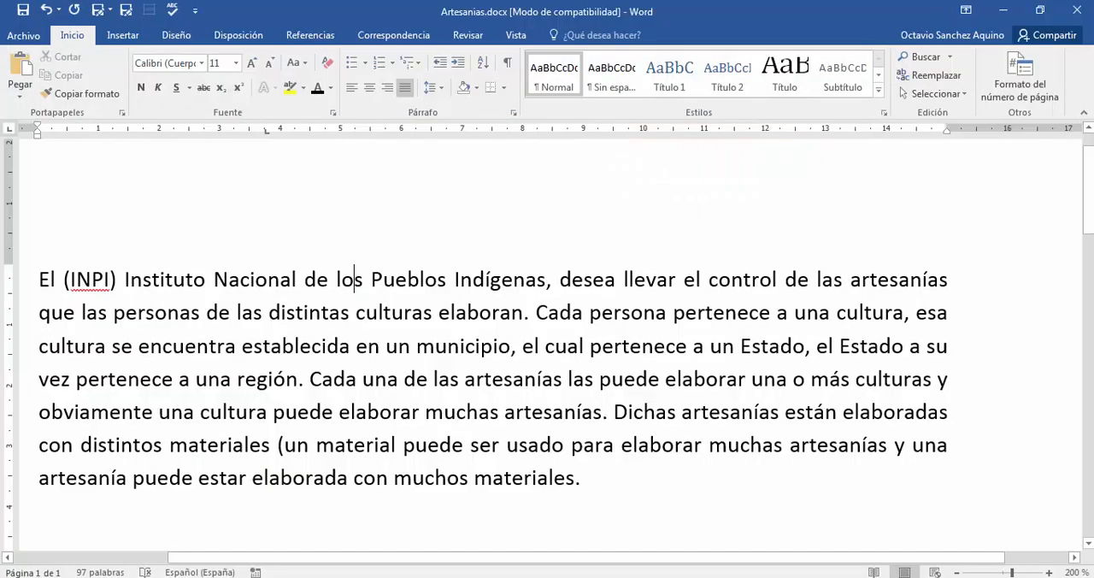
{"action": "left_click", "coordinate": [353, 278]}
{"action": "left_click", "coordinate": [268, 280]}
{"action": "left_click_drag", "start_coordinate": [557, 279], "coordinate": [43, 282]}
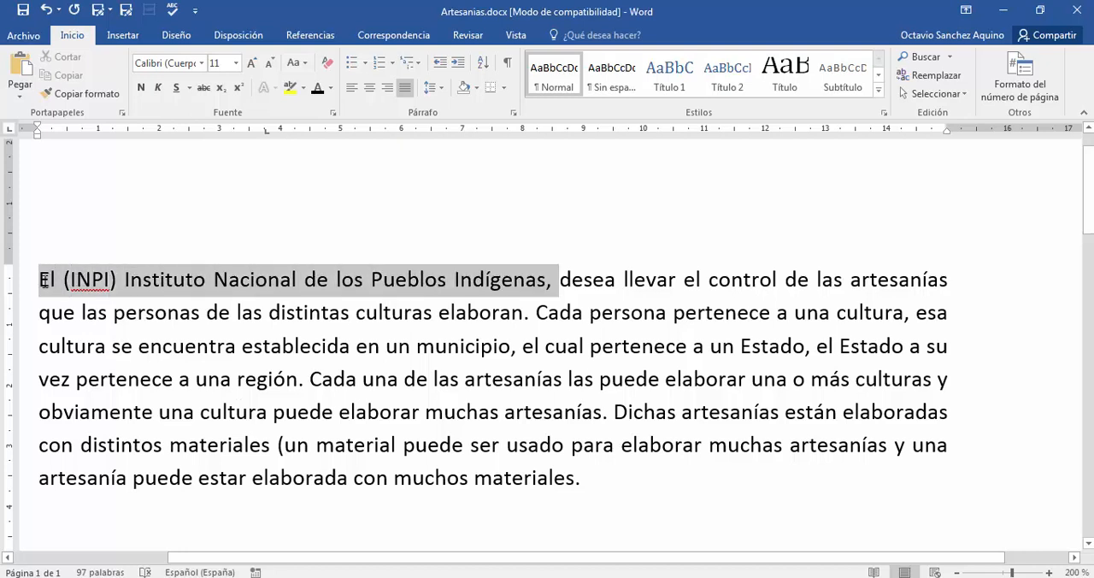
{"action": "left_click", "coordinate": [105, 281]}
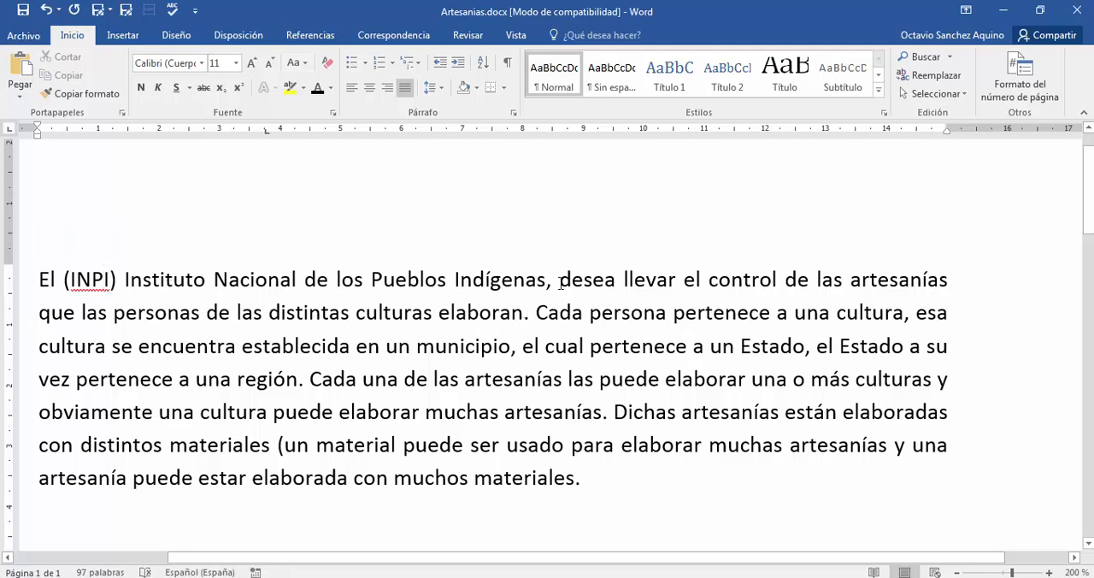
{"action": "left_click_drag", "start_coordinate": [559, 279], "coordinate": [755, 279]}
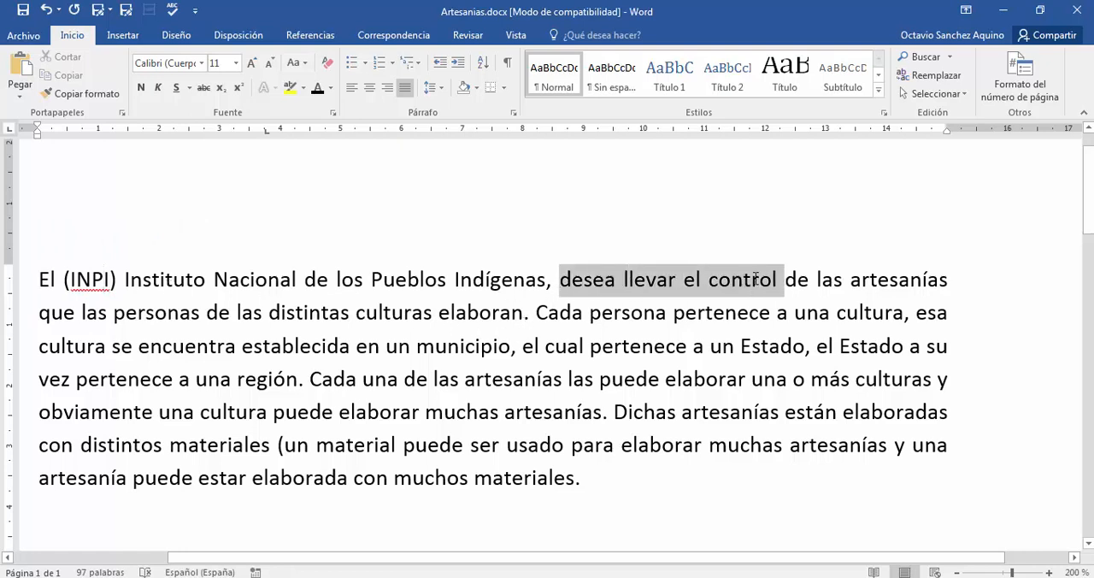
{"action": "left_click", "coordinate": [668, 280]}
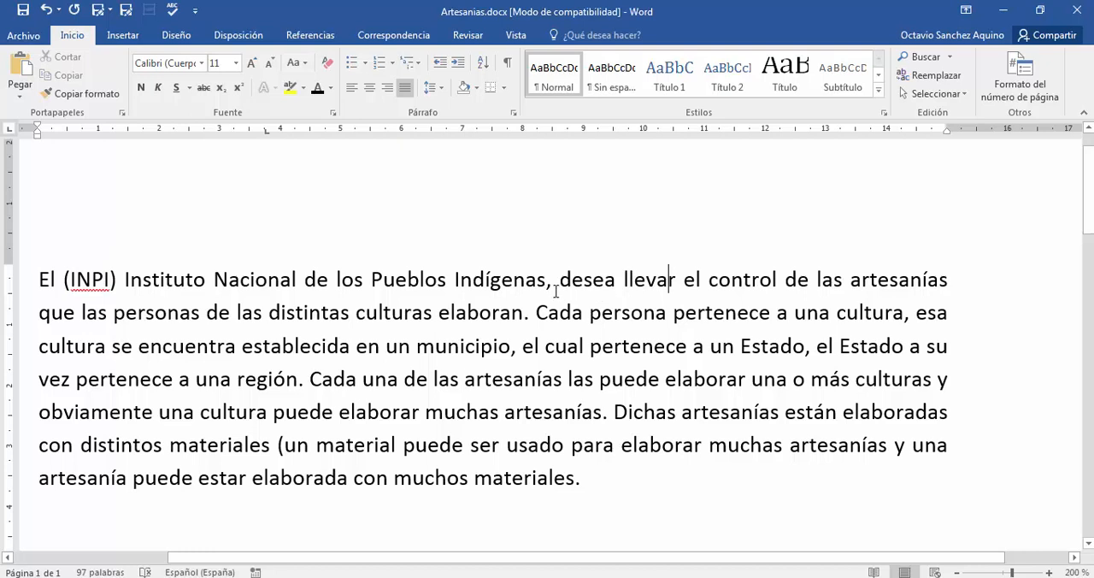
- Format the word "artesanías" in the first line as bold with the standard light blue font colour
{"action": "double_click", "coordinate": [879, 280]}
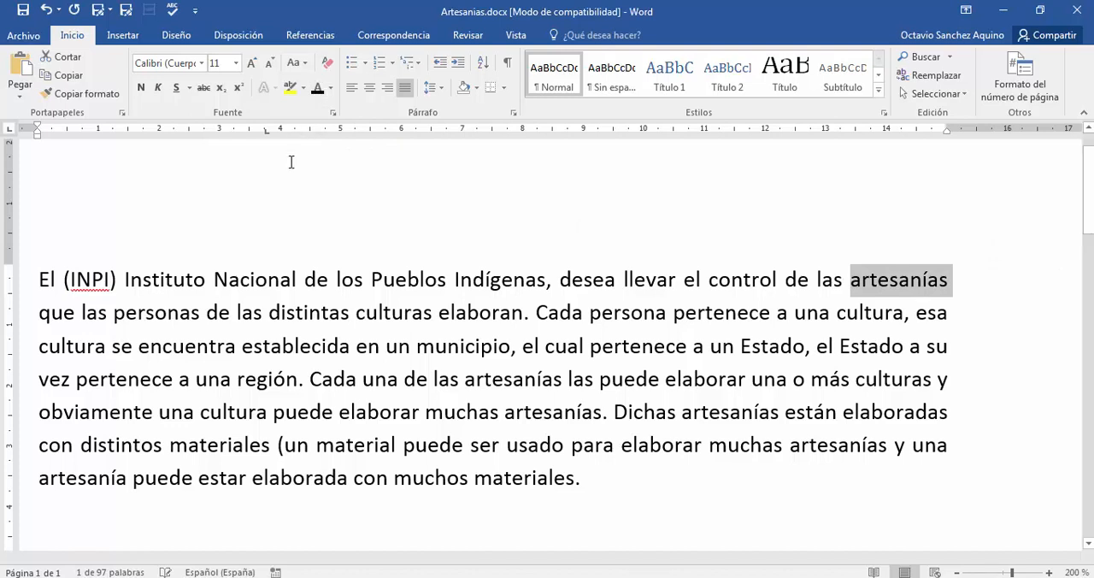
{"action": "left_click", "coordinate": [332, 89]}
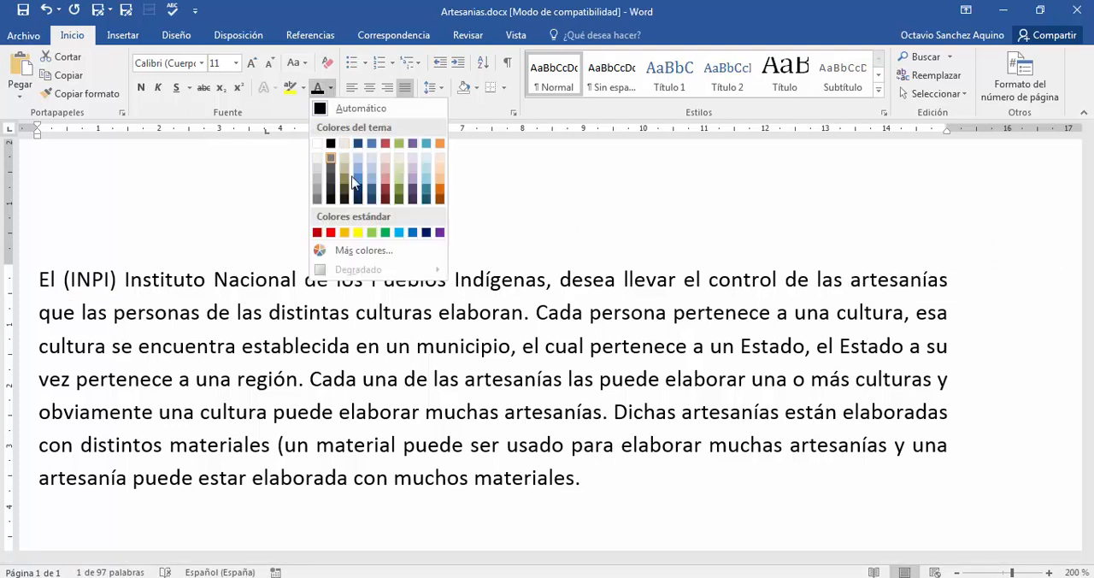
{"action": "left_click", "coordinate": [400, 234]}
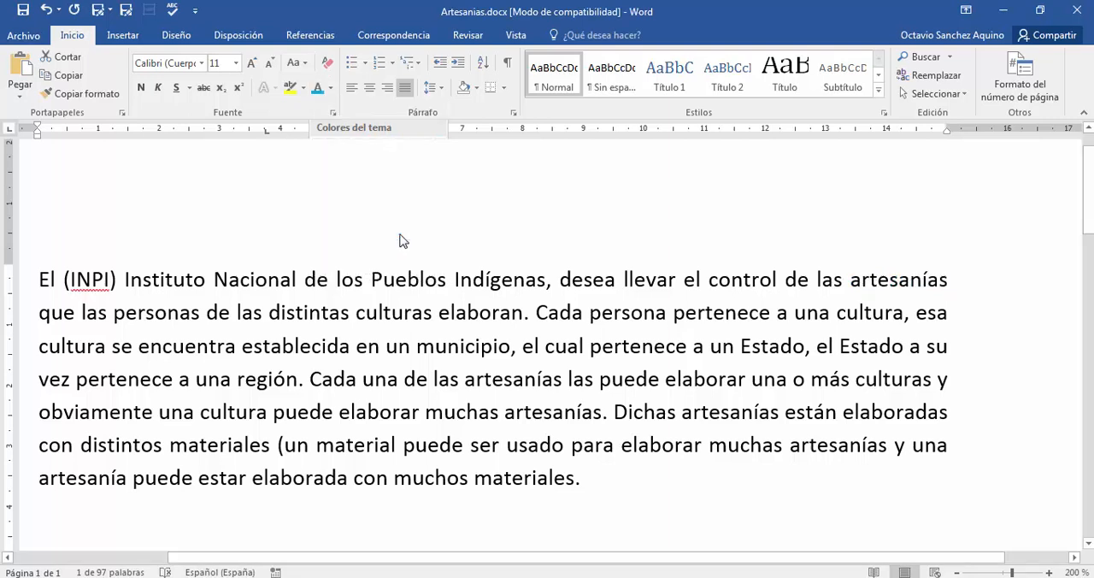
{"action": "key", "text": "ctrl+n"}
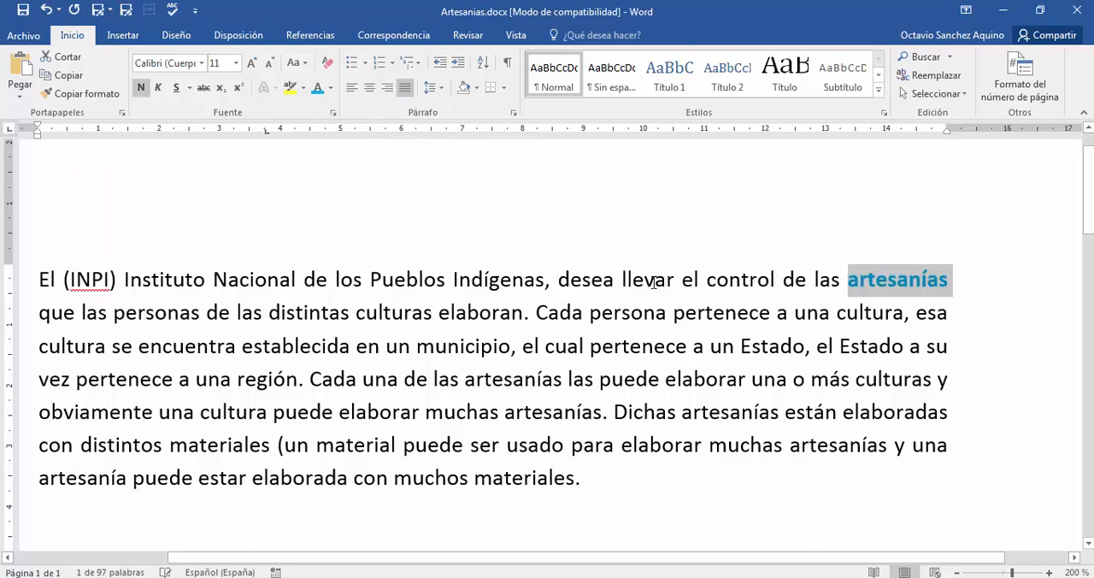
{"action": "left_click", "coordinate": [783, 284]}
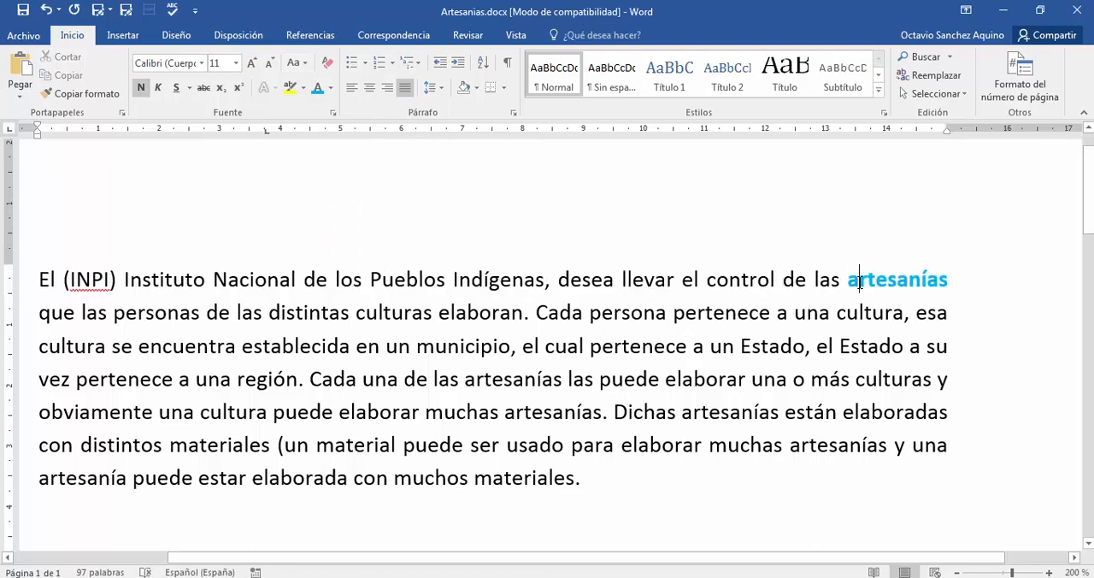
{"action": "double_click", "coordinate": [859, 284]}
{"action": "left_click", "coordinate": [797, 301]}
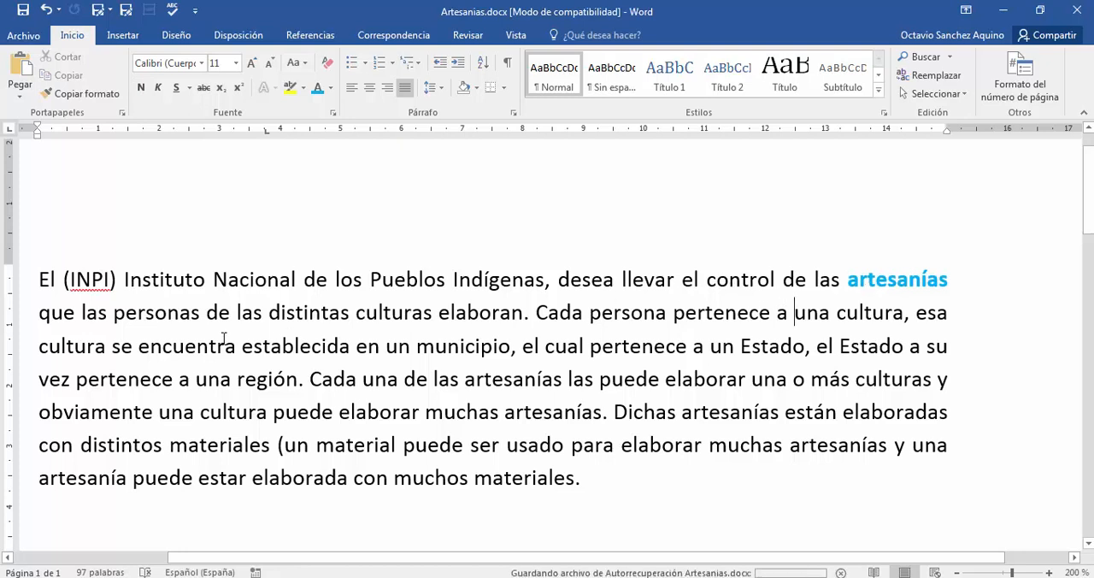
- Mark the word "personas" in the second line with light blue font colour and bold
{"action": "double_click", "coordinate": [158, 316]}
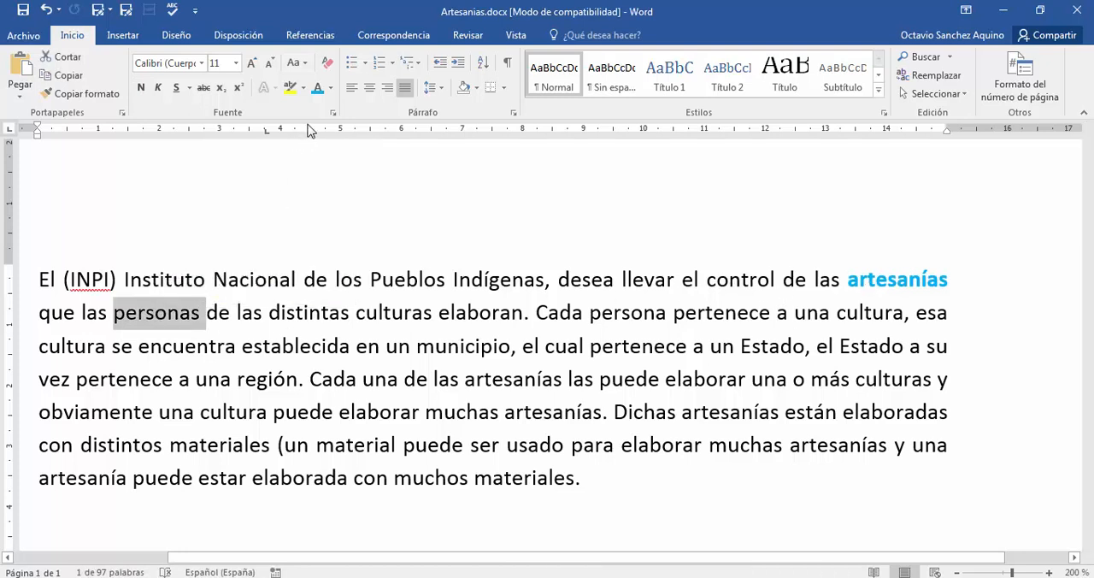
{"action": "left_click", "coordinate": [314, 91]}
{"action": "left_click", "coordinate": [141, 87]}
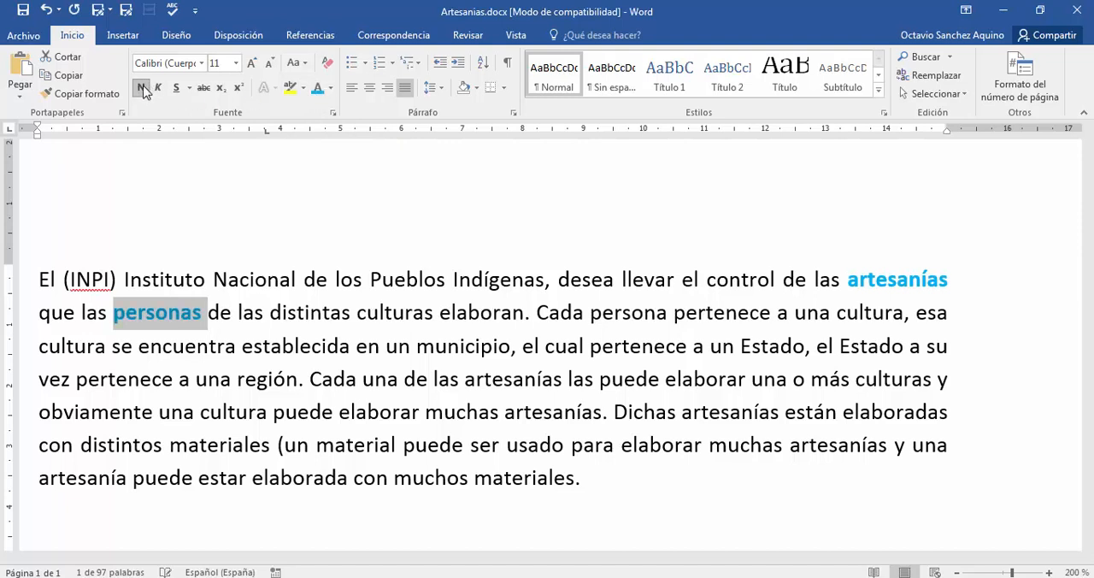
{"action": "left_click", "coordinate": [262, 293]}
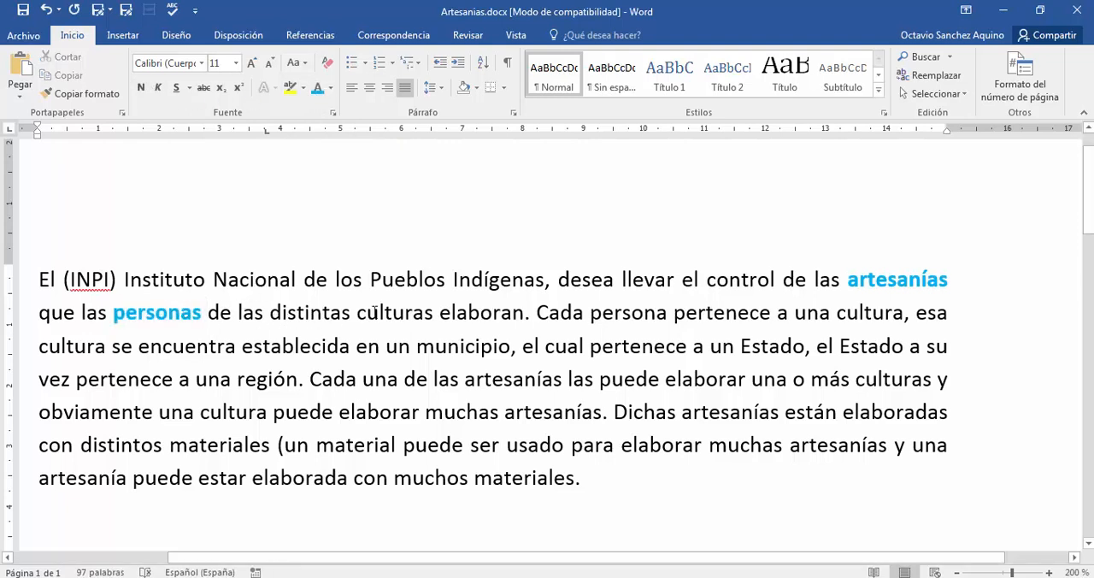
- Mark the word "culturas" in the second line with light blue font colour and bold
{"action": "double_click", "coordinate": [376, 313]}
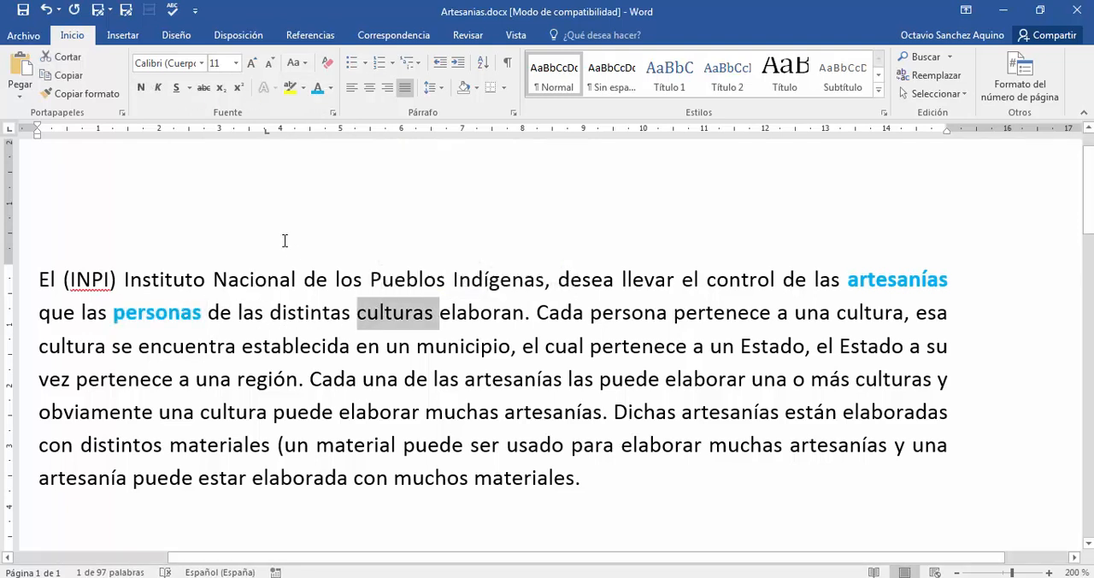
{"action": "left_click", "coordinate": [314, 90]}
{"action": "left_click", "coordinate": [142, 88]}
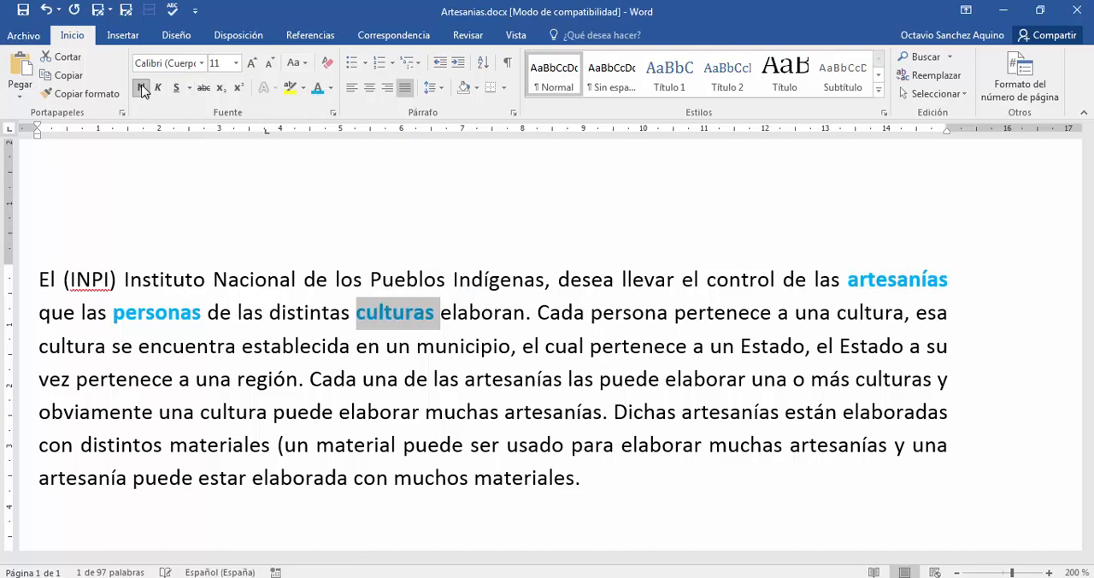
{"action": "left_click", "coordinate": [483, 279]}
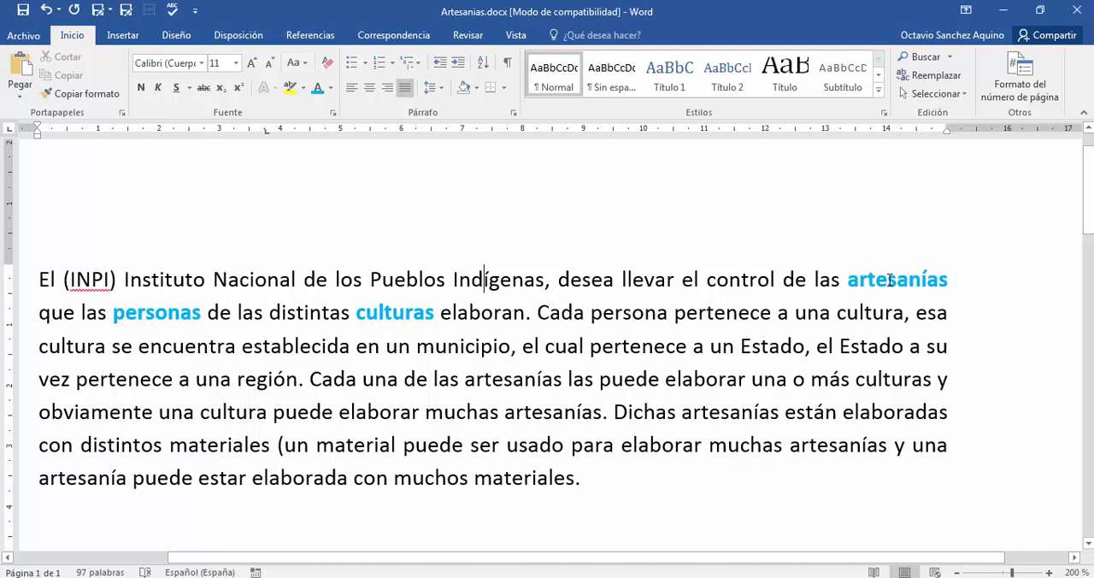
- Compare "persona" and "cultura" in the second sentence with the entities already marked in the first sentence
{"action": "double_click", "coordinate": [638, 315]}
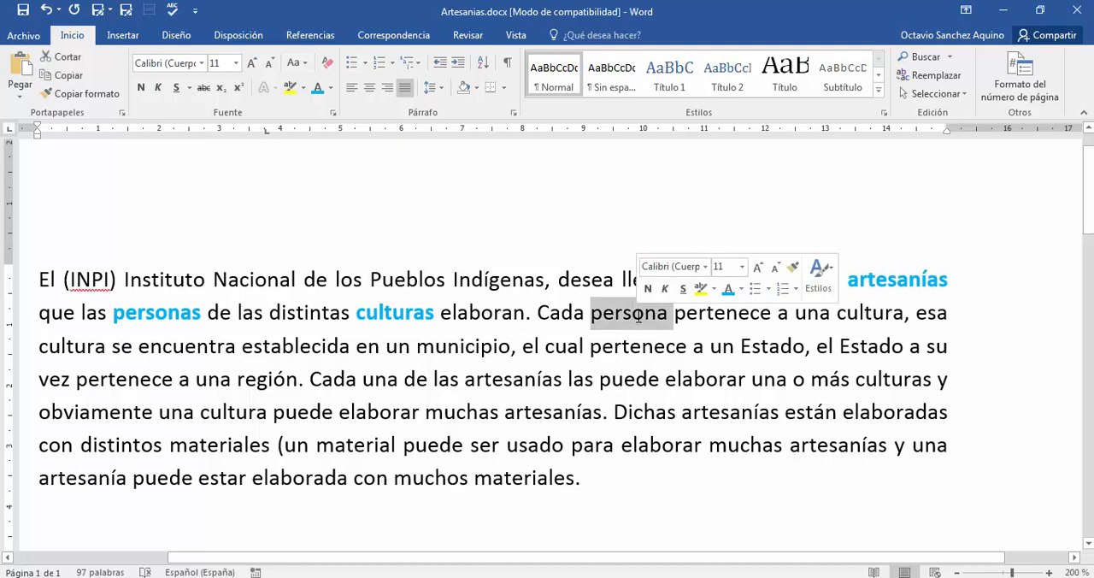
{"action": "double_click", "coordinate": [170, 313]}
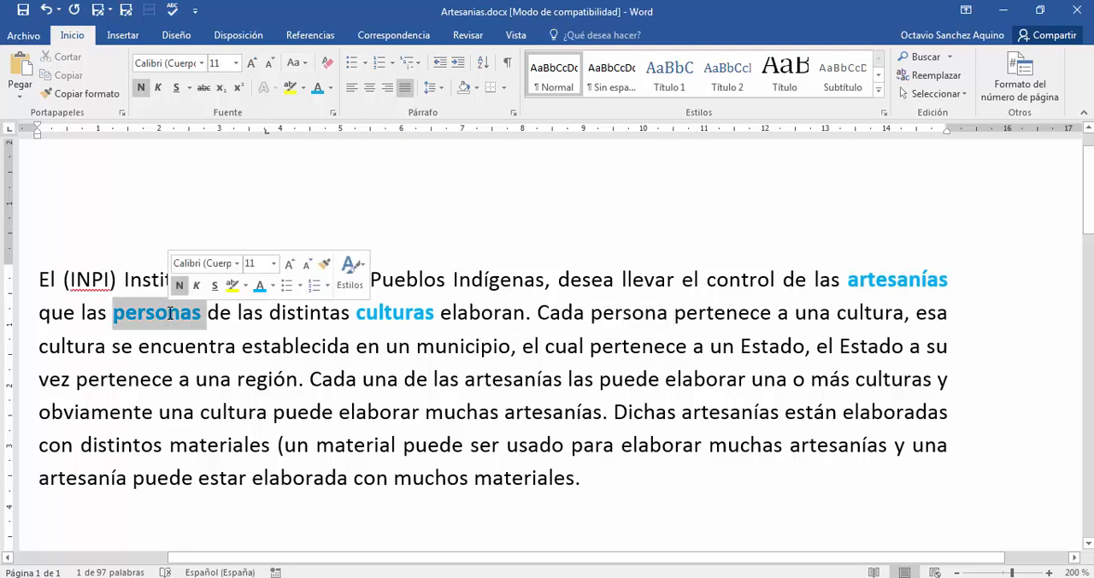
{"action": "left_click", "coordinate": [242, 313]}
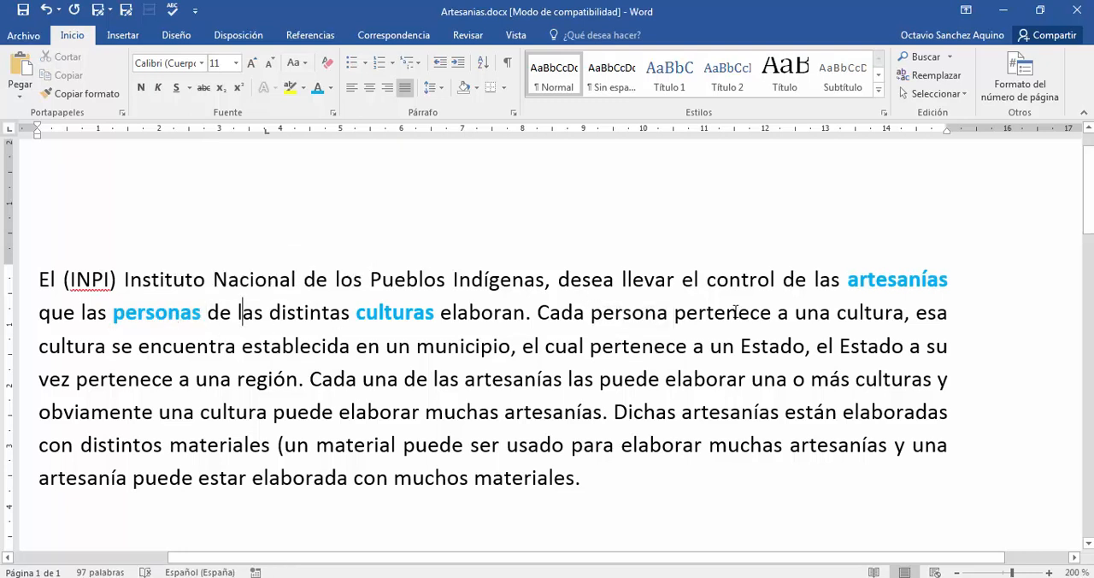
{"action": "double_click", "coordinate": [857, 313]}
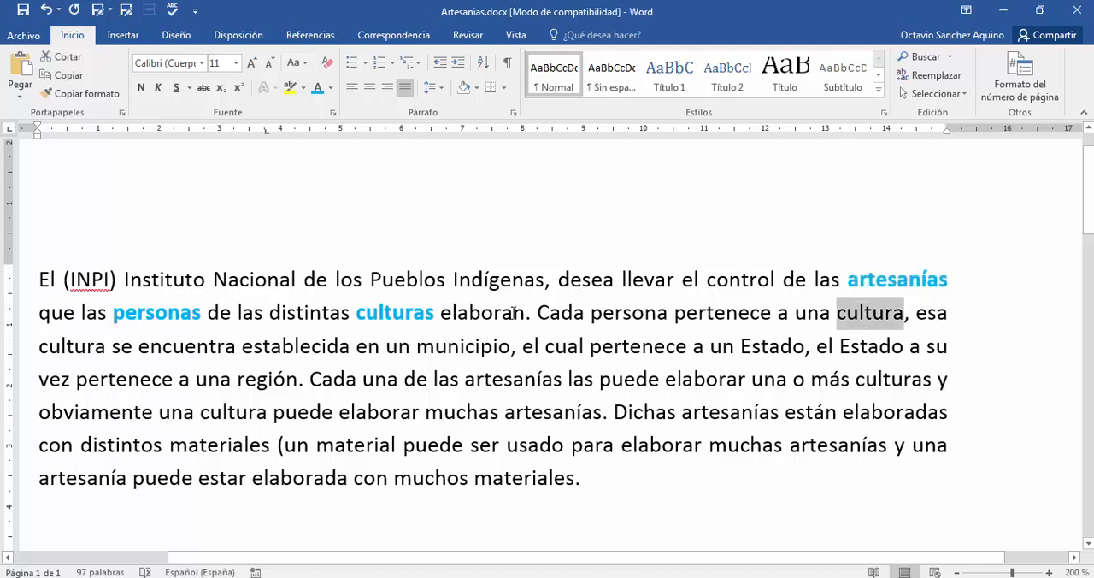
{"action": "double_click", "coordinate": [419, 313]}
{"action": "left_click", "coordinate": [602, 346]}
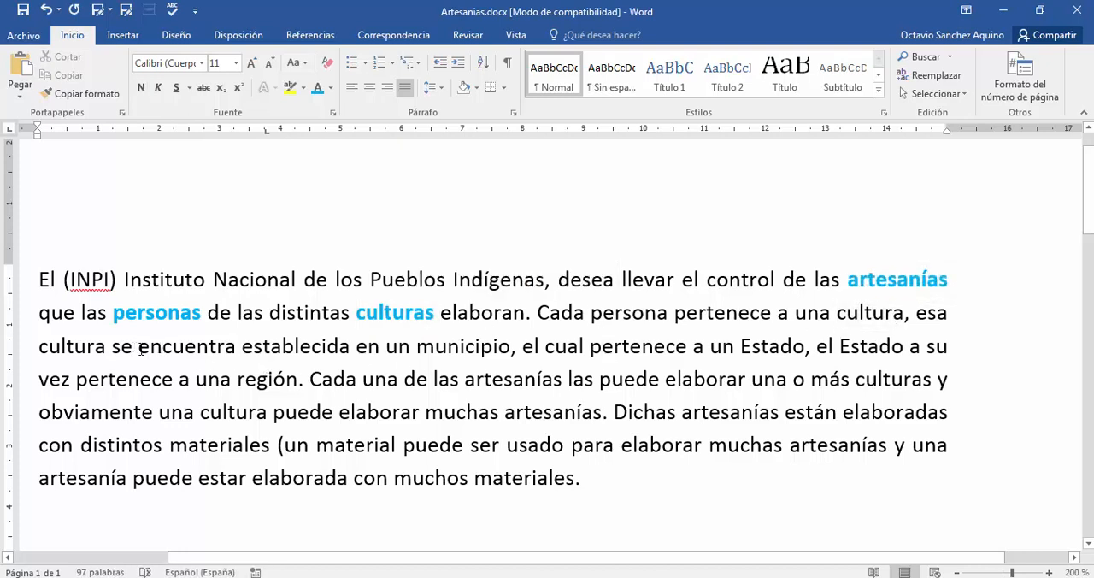
- Mark the word "municipio" in the third line with light blue font colour and bold
{"action": "double_click", "coordinate": [459, 346]}
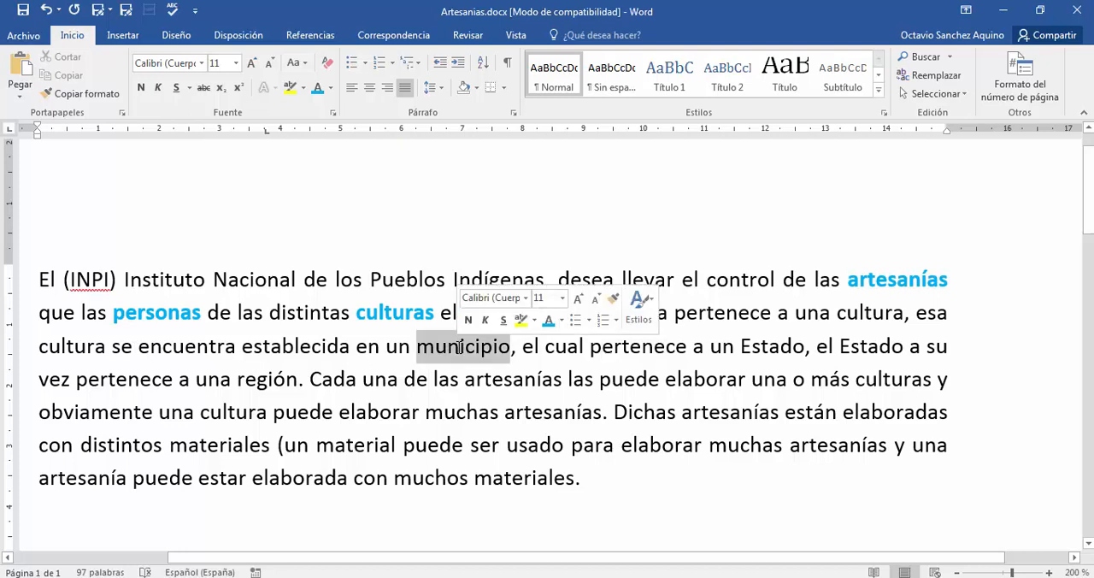
{"action": "left_click", "coordinate": [317, 87]}
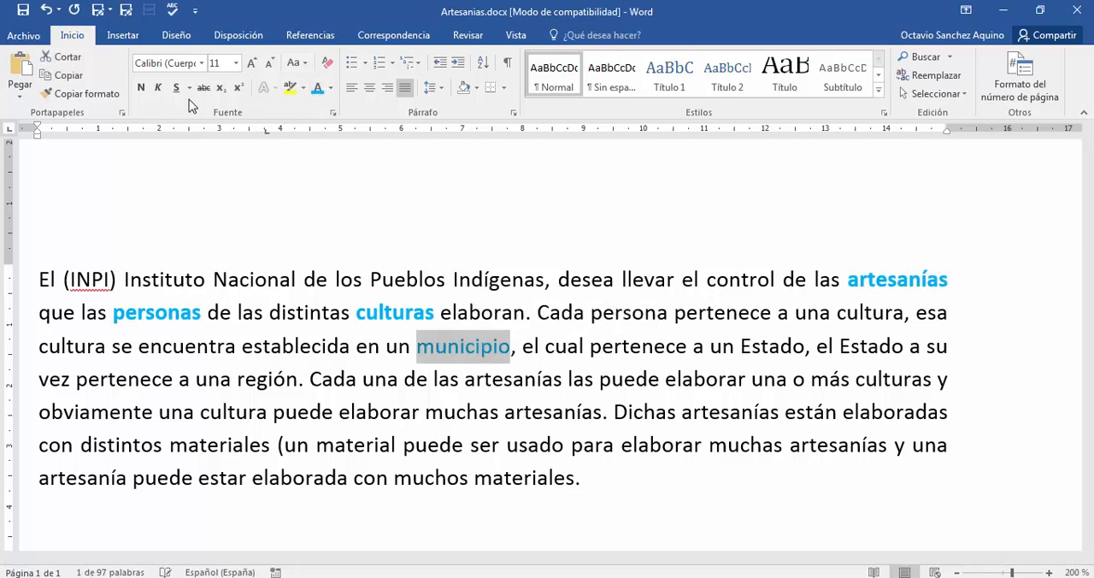
{"action": "left_click", "coordinate": [141, 88]}
{"action": "left_click", "coordinate": [468, 263]}
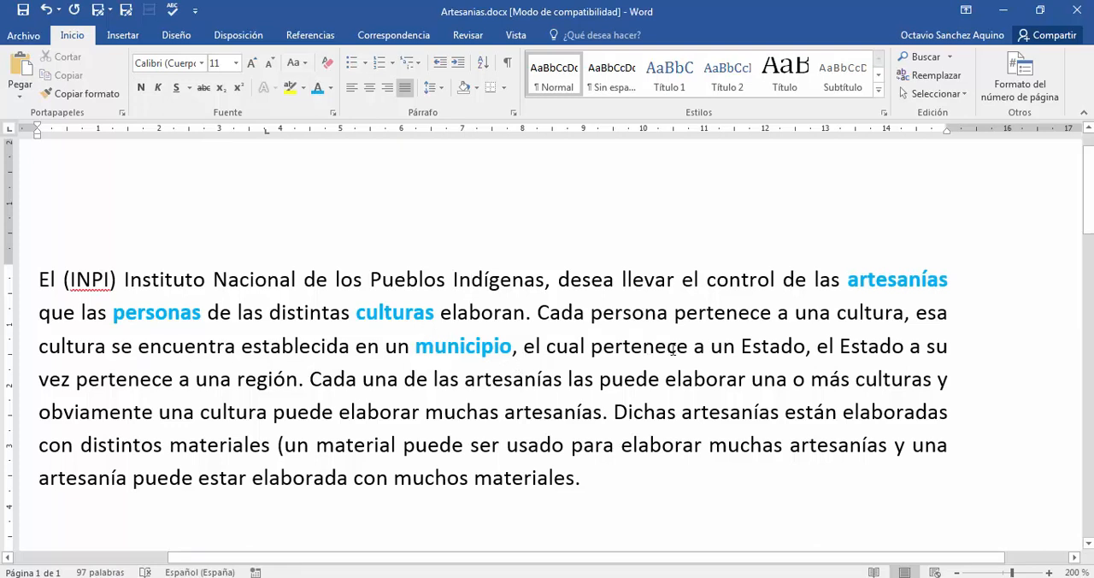
- Mark the first occurrence of "Estado" in the third line with light blue font colour and bold
{"action": "double_click", "coordinate": [771, 345]}
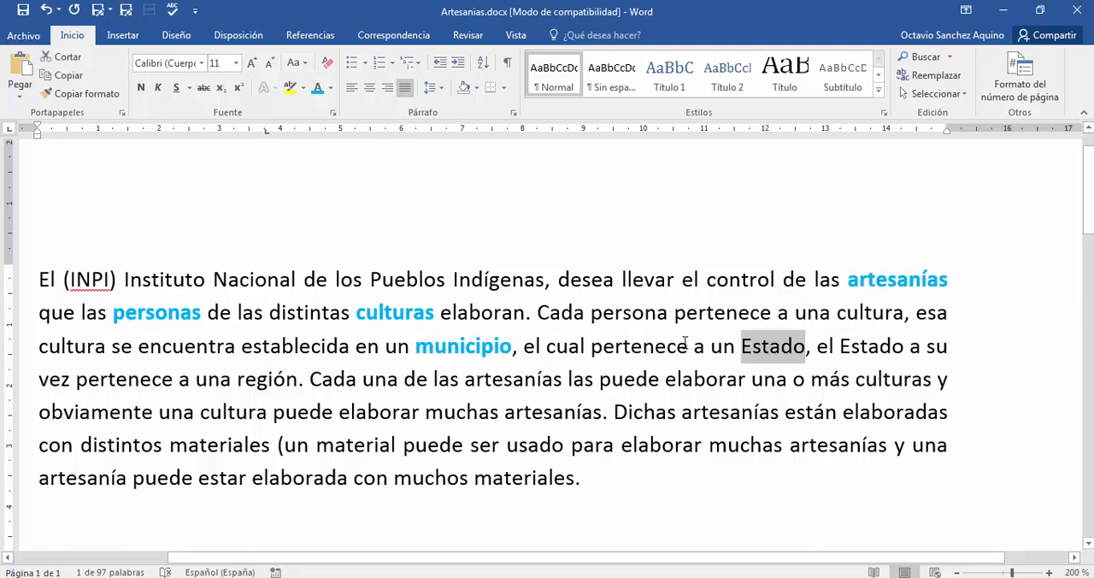
{"action": "left_click", "coordinate": [317, 87]}
{"action": "left_click", "coordinate": [141, 88]}
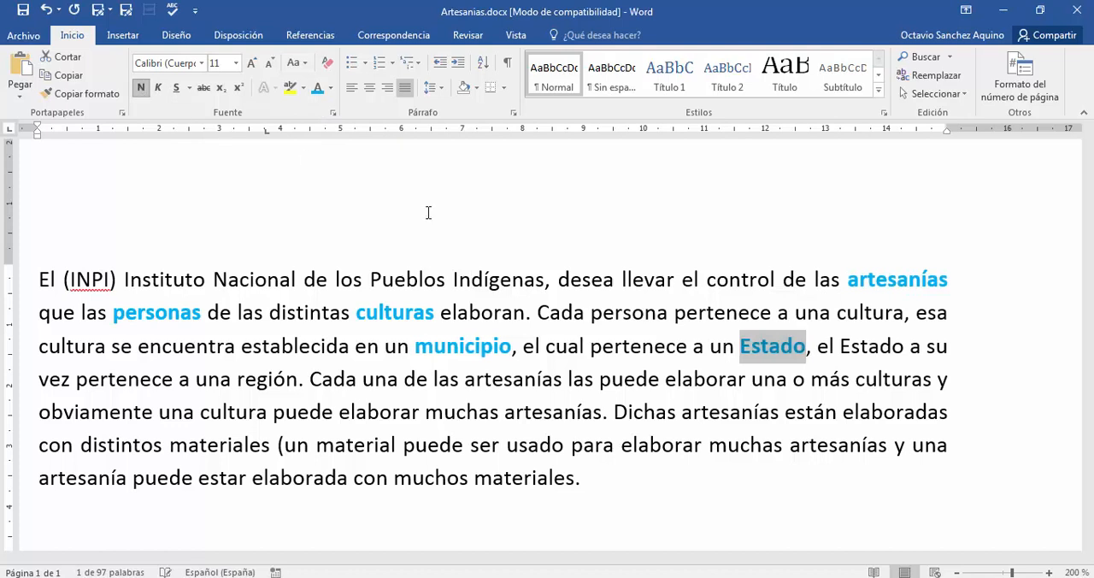
{"action": "left_click", "coordinate": [633, 279]}
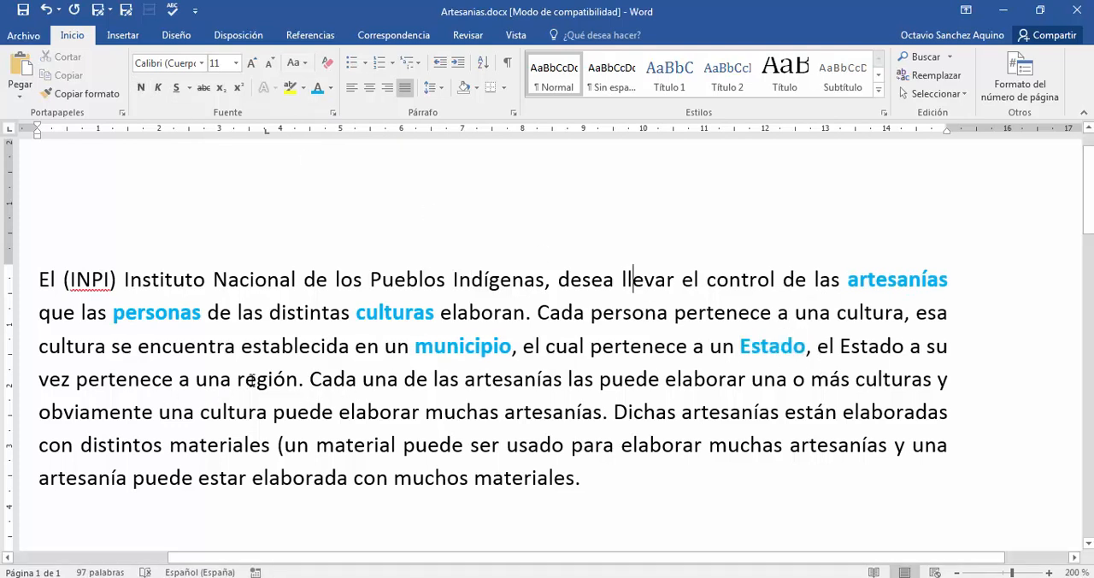
- Mark the word "región" in the fourth line with light blue font colour and bold
{"action": "double_click", "coordinate": [248, 379]}
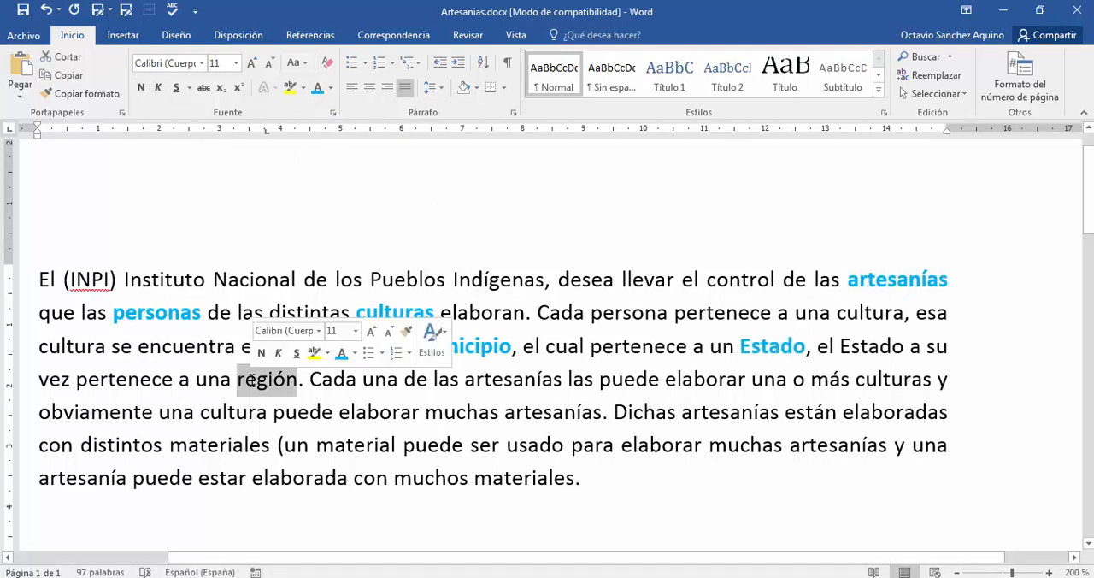
{"action": "left_click", "coordinate": [317, 88]}
{"action": "left_click", "coordinate": [141, 90]}
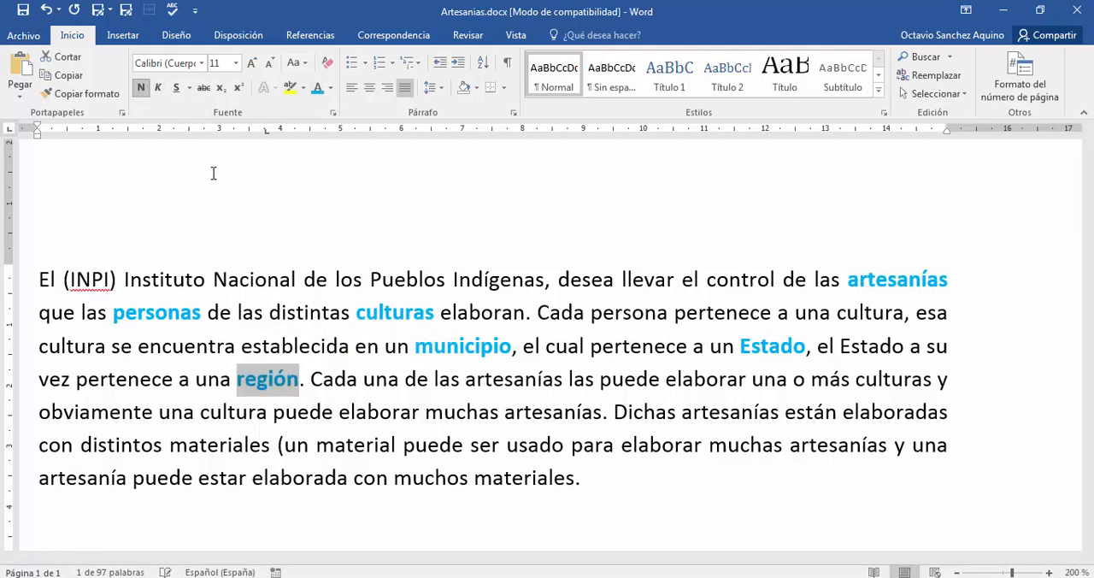
{"action": "left_click", "coordinate": [407, 345]}
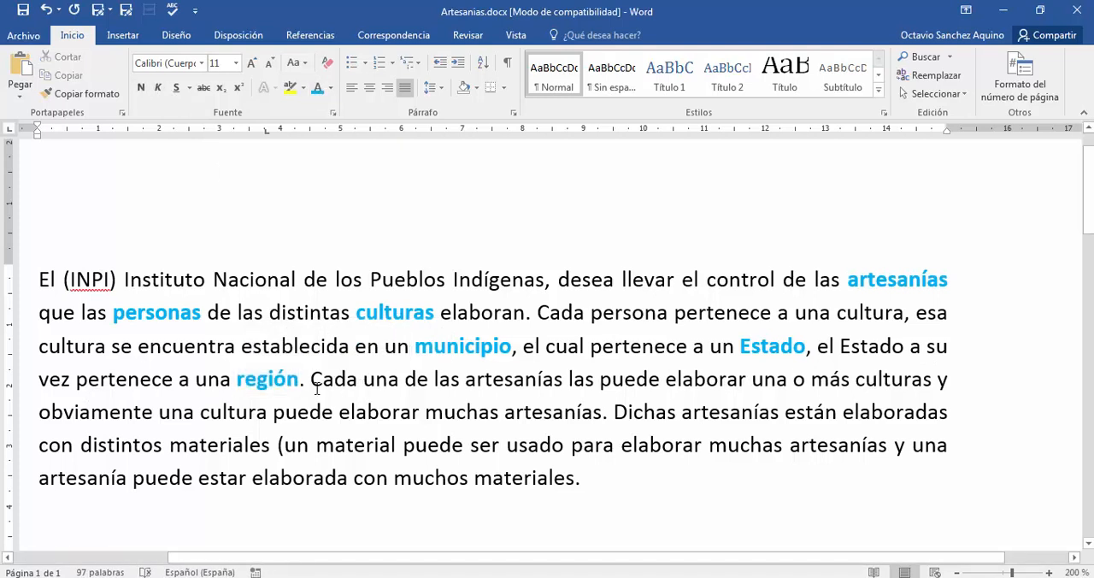
- Check the sentence about crafts and cultures for repeated mentions of entities already marked, such as "artesanías" and "culturas"
{"action": "double_click", "coordinate": [885, 284]}
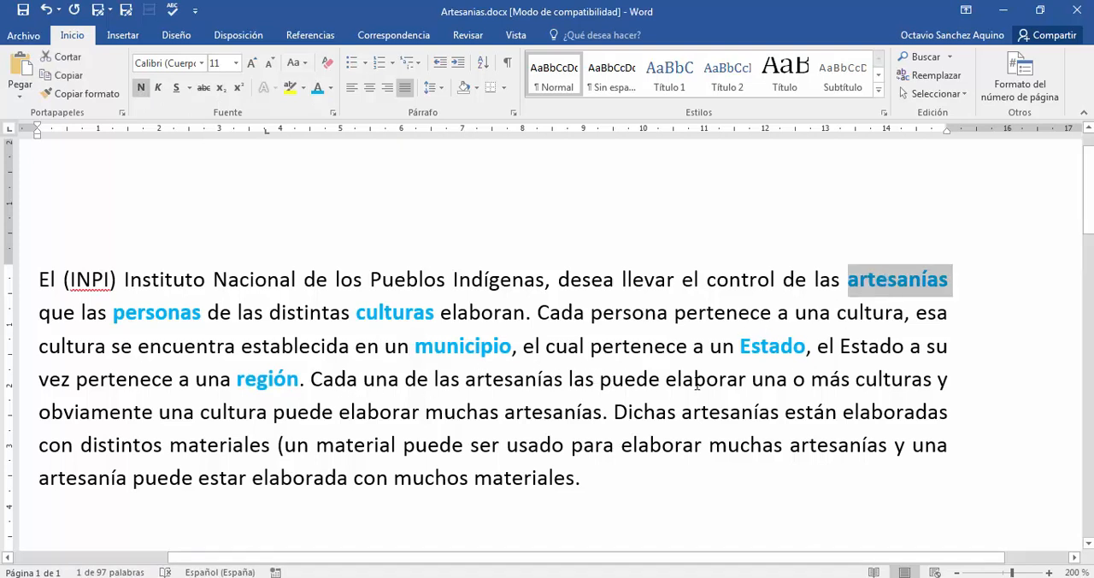
{"action": "double_click", "coordinate": [889, 378]}
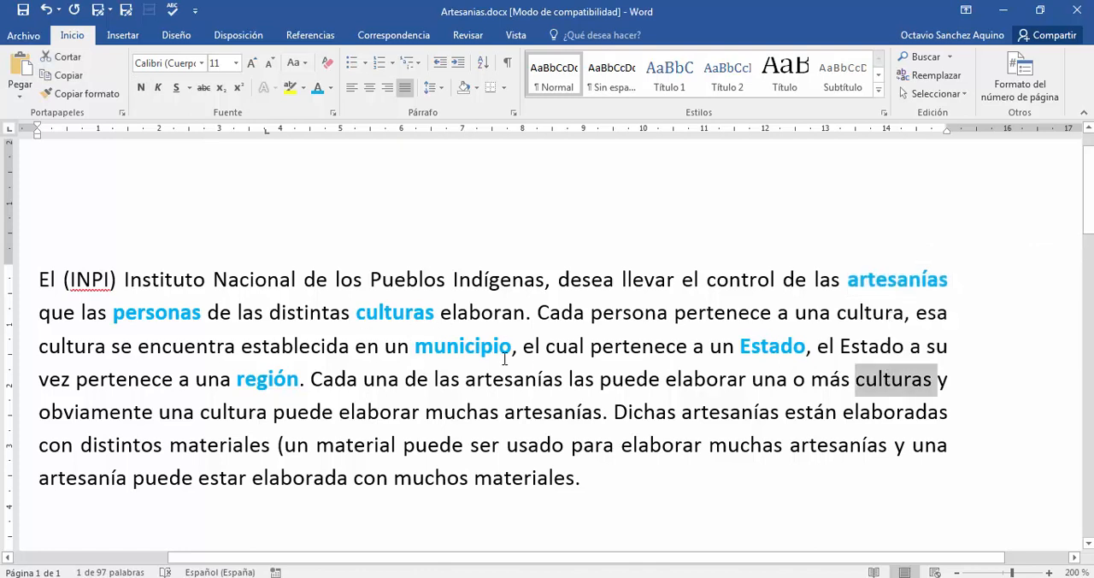
{"action": "left_click", "coordinate": [413, 417]}
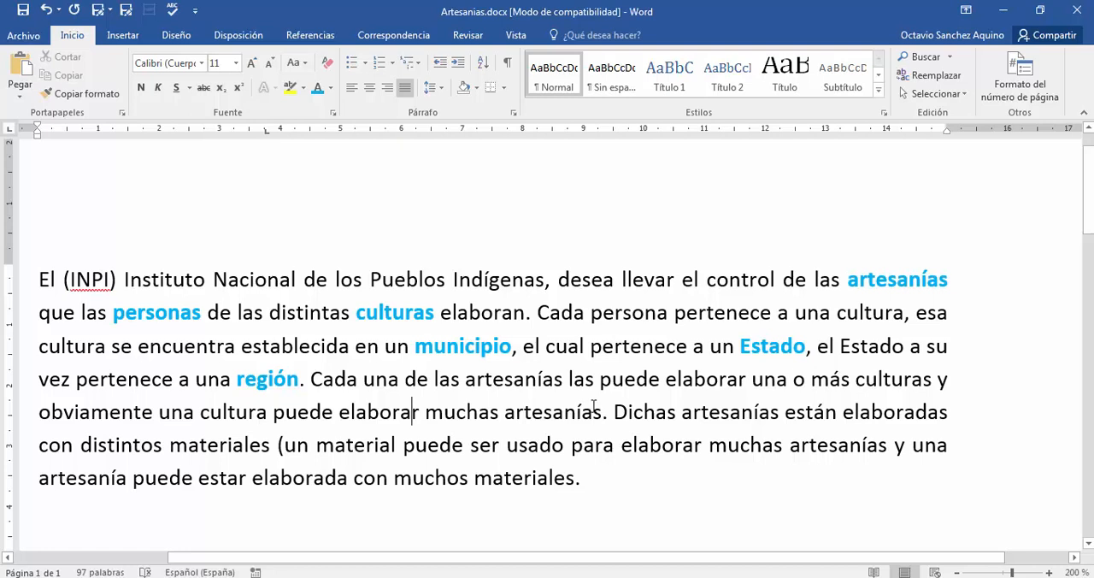
- Mark the first occurrence of "materiales" in the sixth line with light blue font colour and bold
{"action": "double_click", "coordinate": [233, 445]}
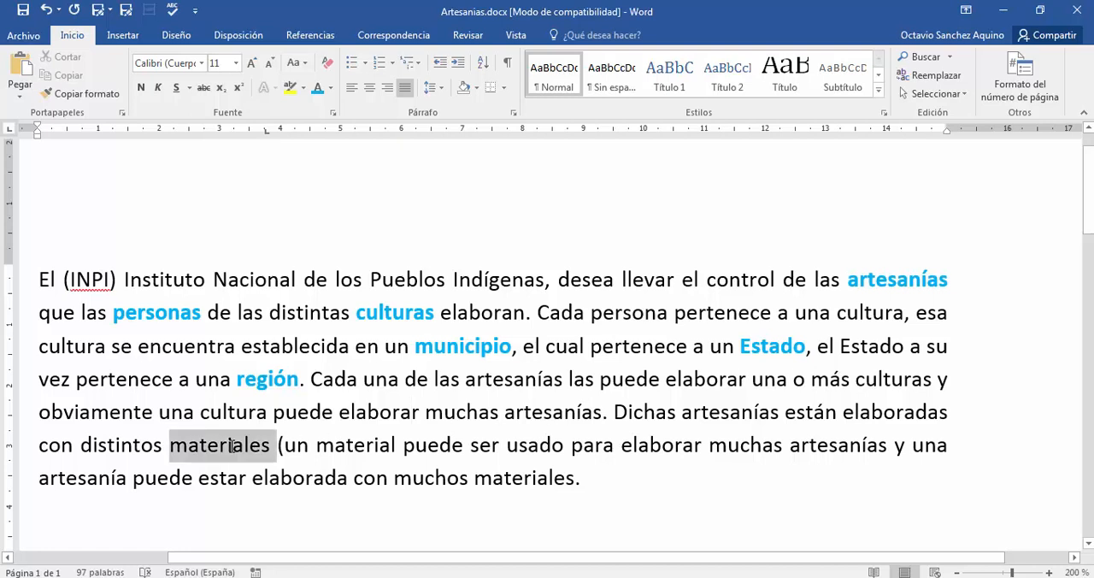
{"action": "left_click", "coordinate": [317, 87]}
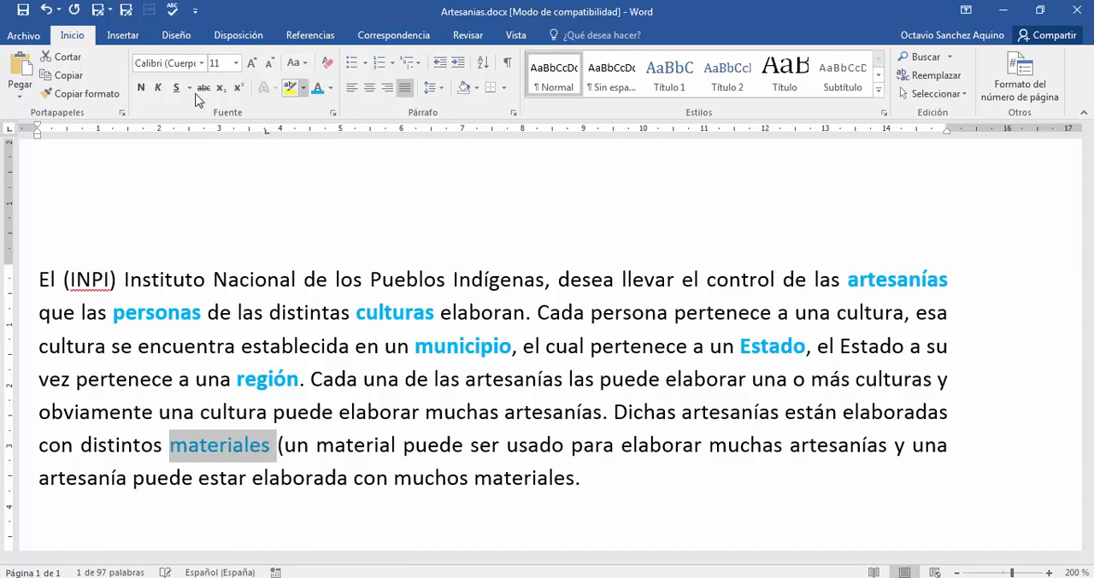
{"action": "left_click", "coordinate": [141, 87]}
{"action": "left_click", "coordinate": [364, 282]}
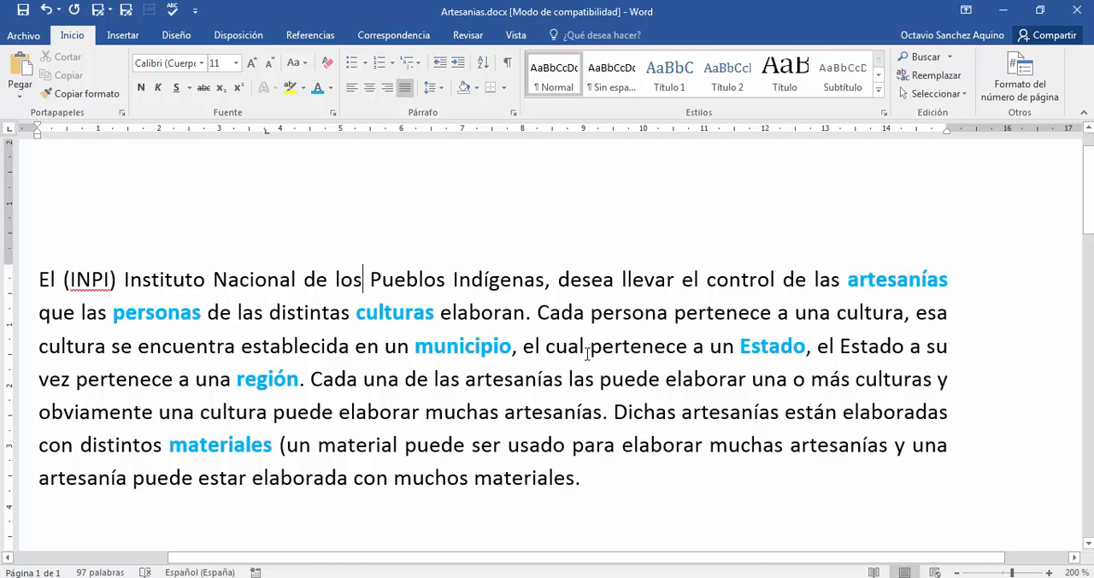
- Switch to Acrobat Reader to review the list of conceptual design tasks in "Base de Datos - Clases.pdf", and return to the Word document
{"action": "left_click", "coordinate": [528, 576]}
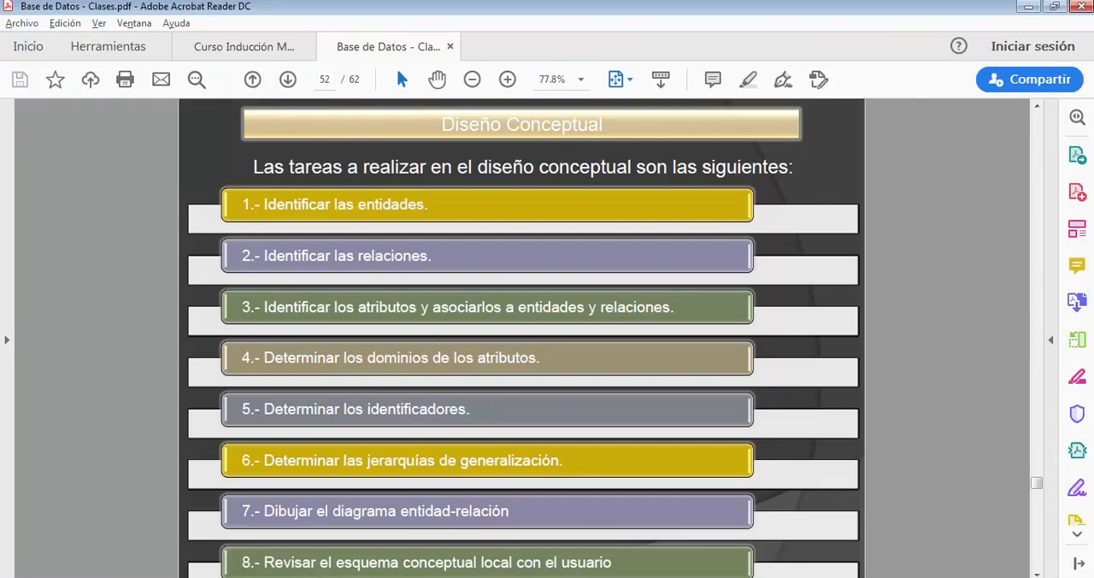
{"action": "left_click", "coordinate": [547, 576]}
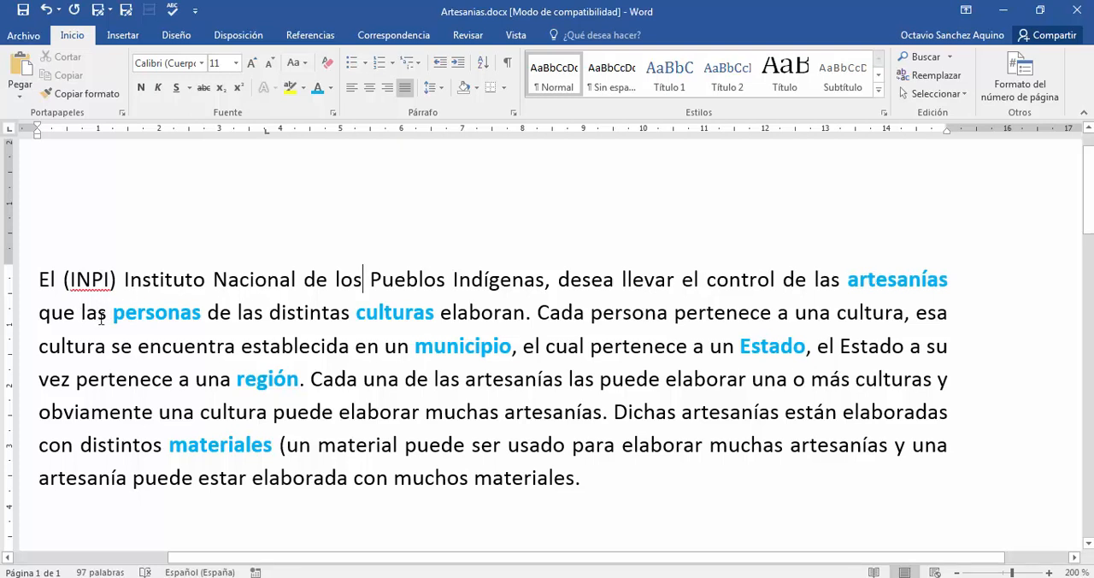
- Mark the verb "elaboran" in the second line as a relationship with standard red font colour and bold
{"action": "double_click", "coordinate": [471, 312]}
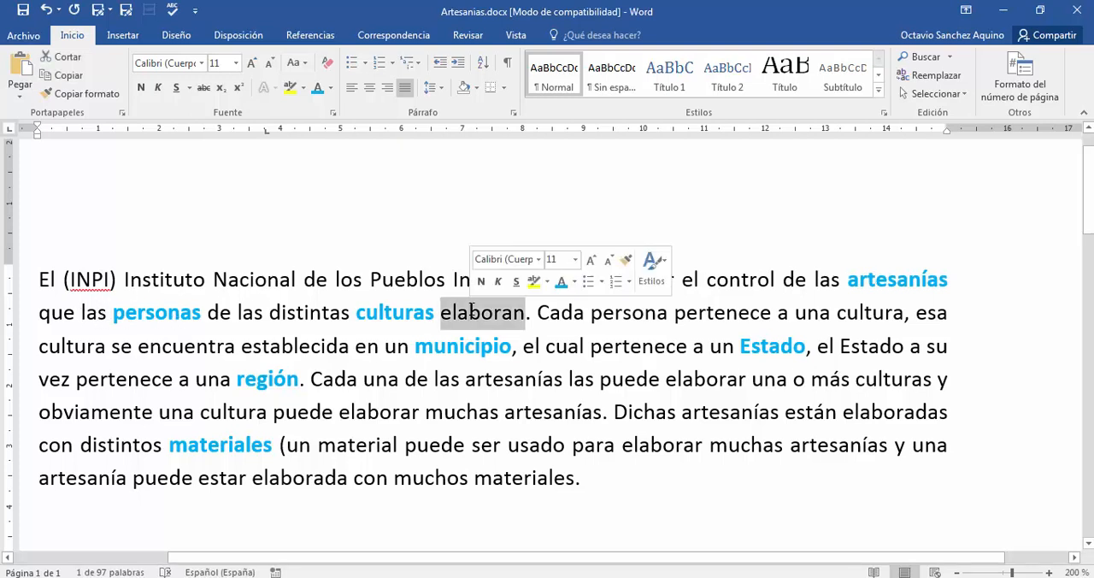
{"action": "left_click", "coordinate": [331, 93]}
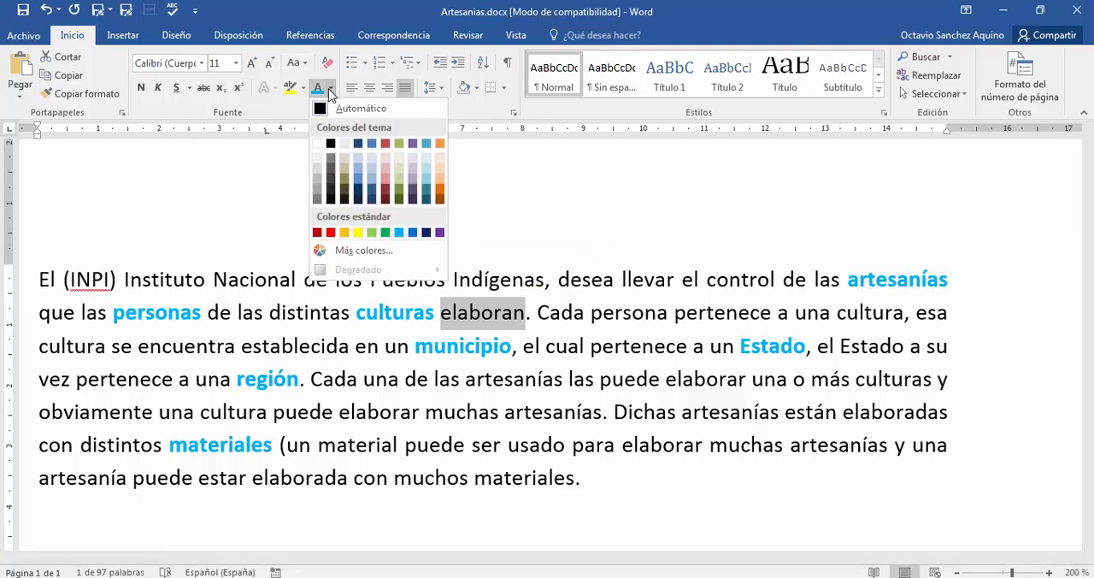
{"action": "left_click", "coordinate": [331, 232]}
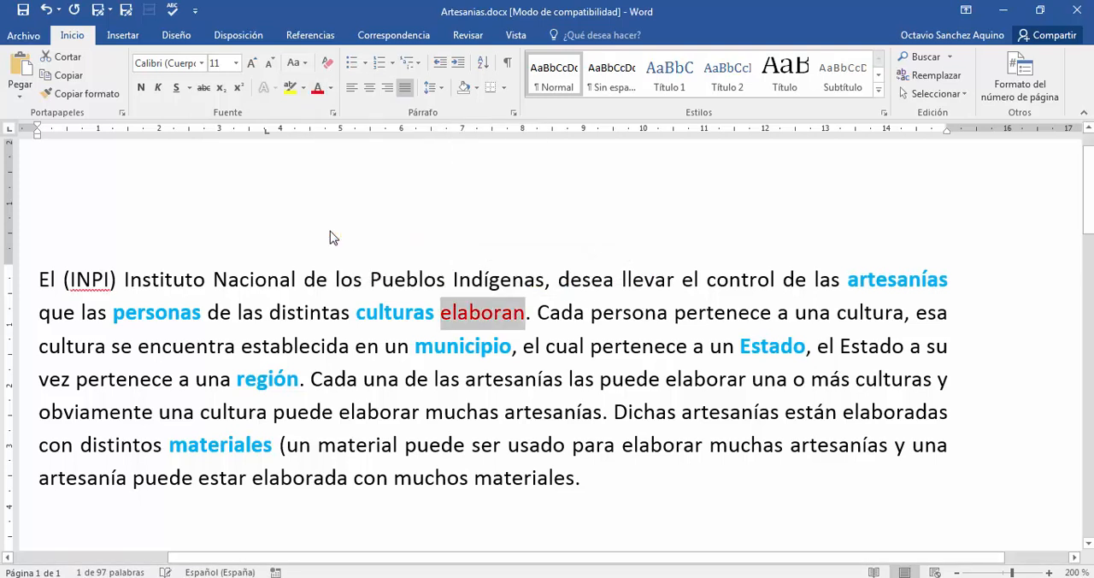
{"action": "left_click", "coordinate": [143, 88]}
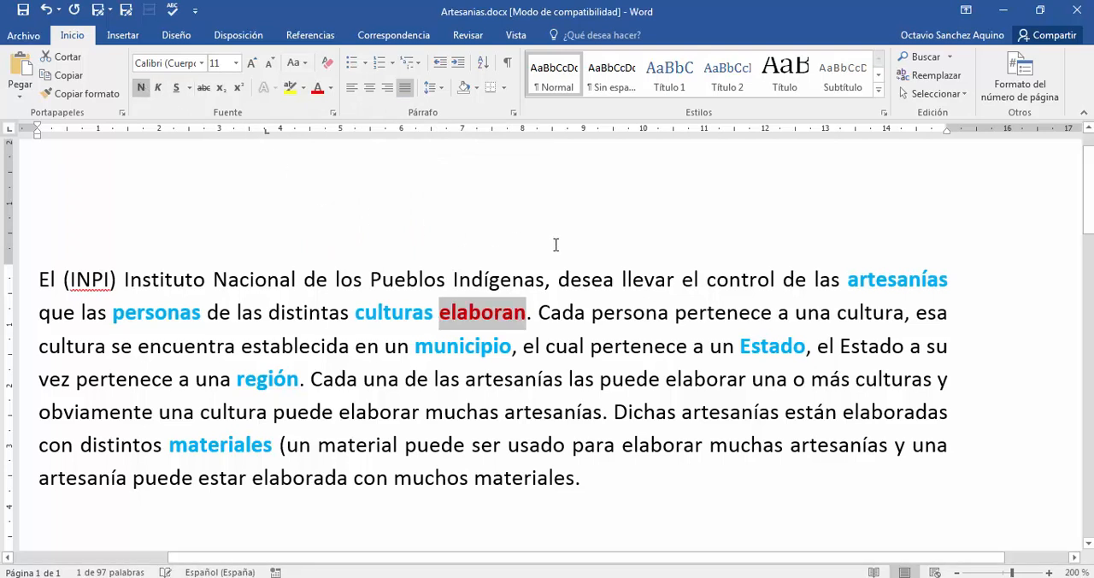
{"action": "left_click", "coordinate": [559, 280]}
- Examine how "elaboran" relates the entities "culturas" and "personas" to "artesanías" in the first sentence
{"action": "double_click", "coordinate": [492, 314]}
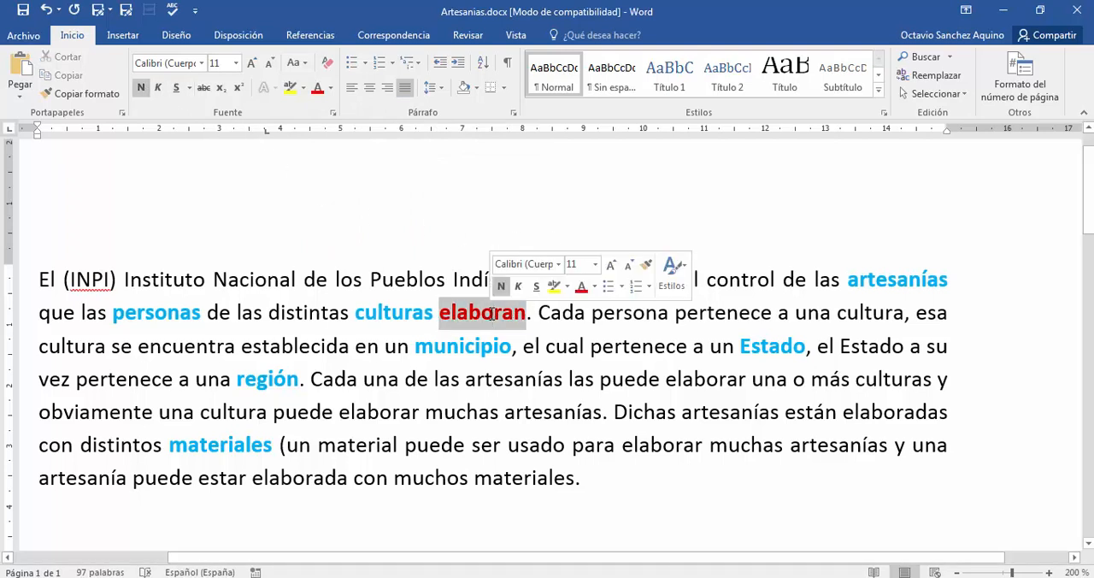
{"action": "left_click", "coordinate": [489, 318]}
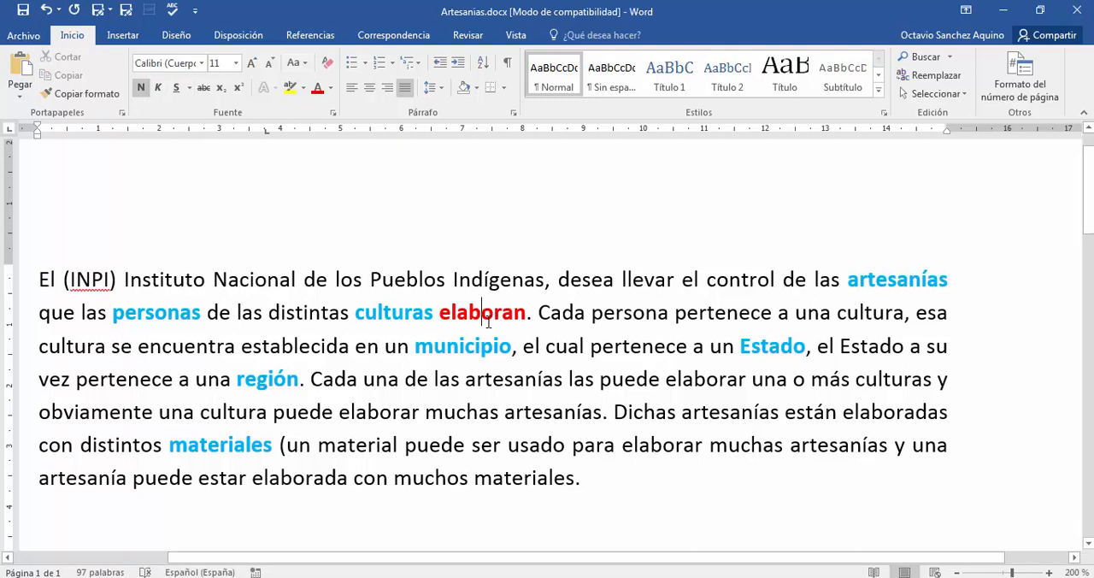
{"action": "double_click", "coordinate": [483, 313]}
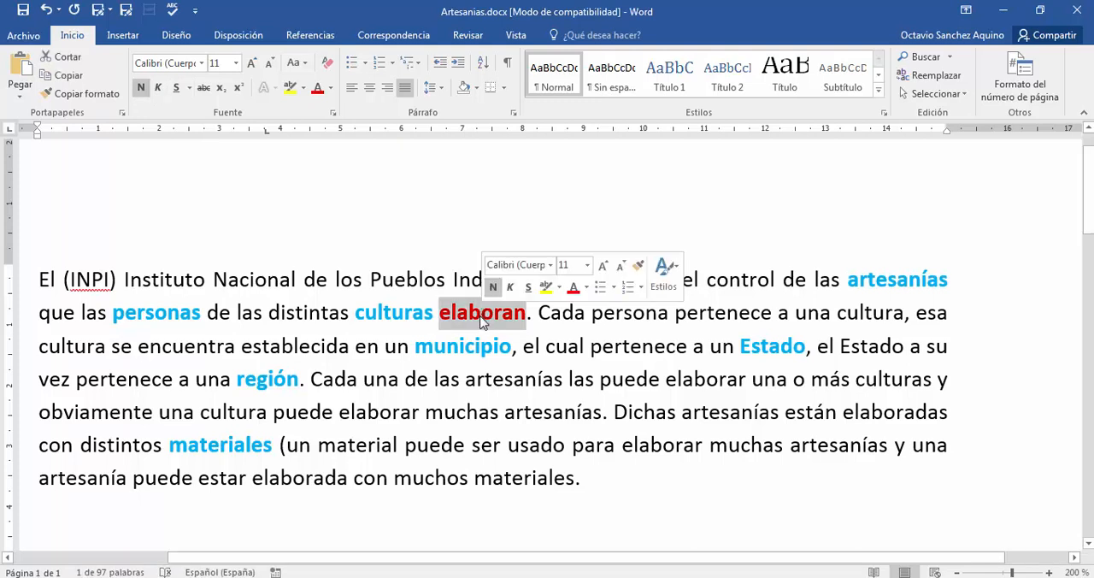
{"action": "left_click", "coordinate": [480, 320]}
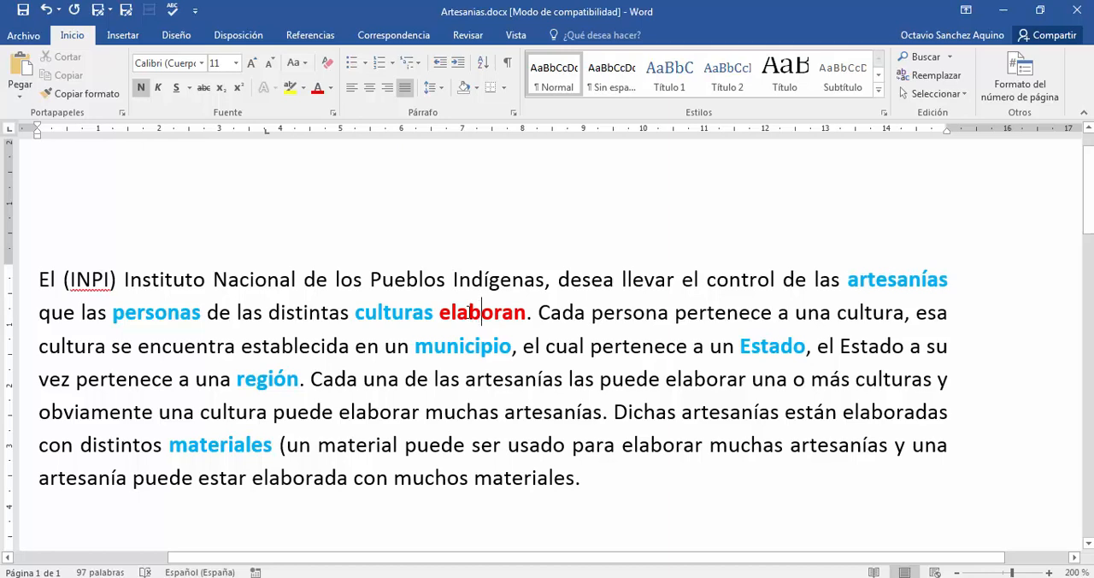
{"action": "triple_click", "coordinate": [471, 312]}
{"action": "left_click", "coordinate": [475, 314]}
{"action": "double_click", "coordinate": [379, 312]}
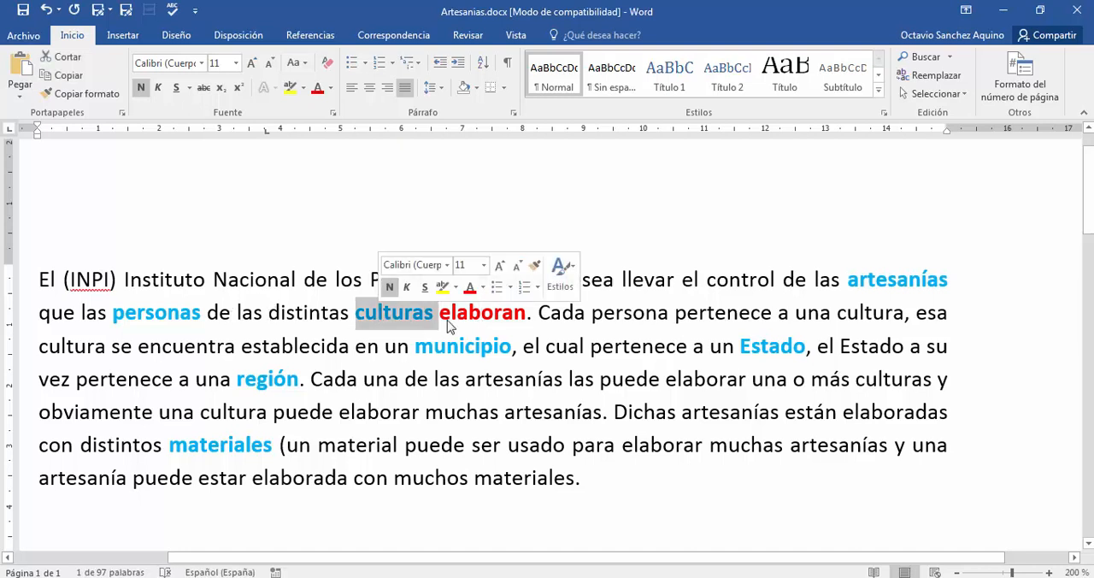
{"action": "double_click", "coordinate": [874, 279]}
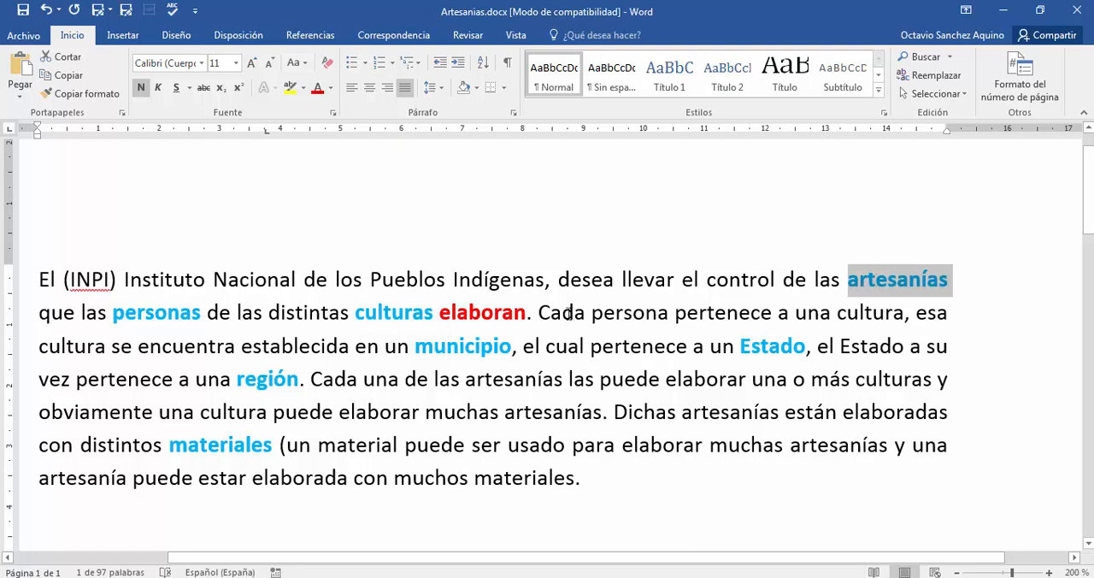
{"action": "left_click", "coordinate": [480, 313]}
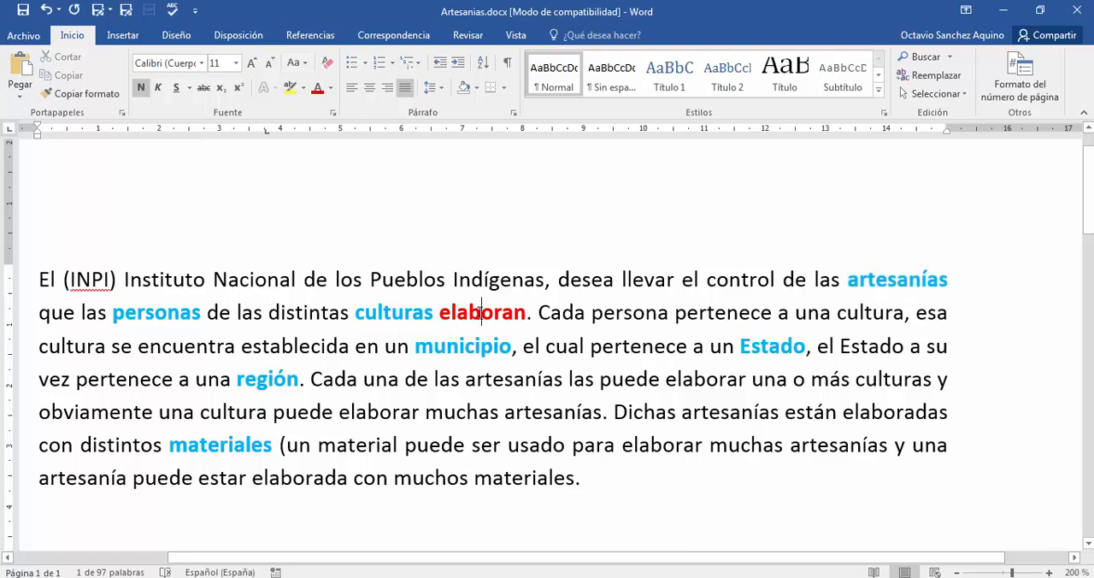
{"action": "double_click", "coordinate": [137, 312]}
{"action": "double_click", "coordinate": [874, 281]}
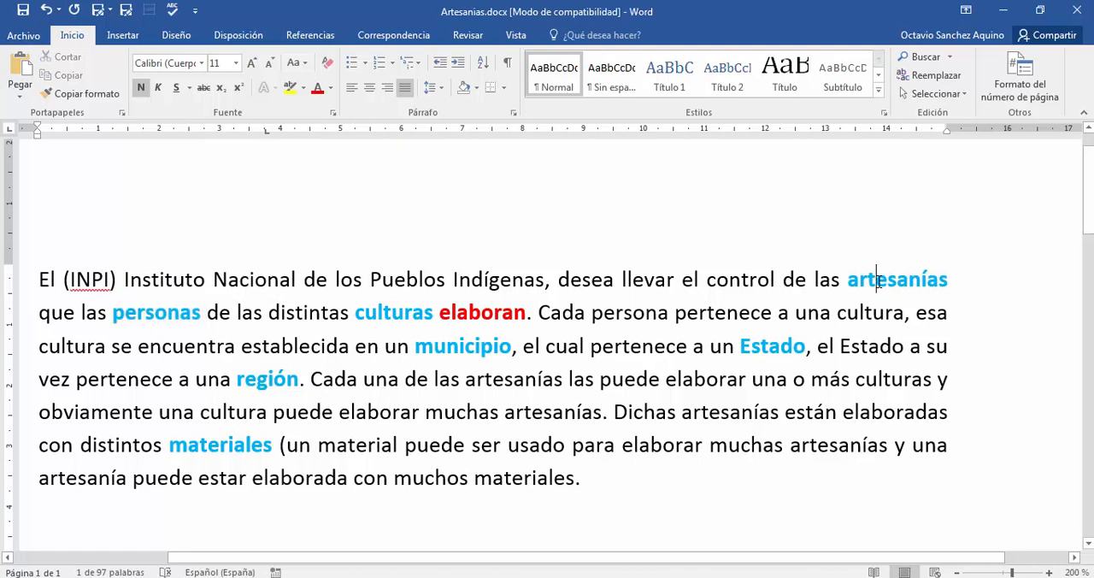
- Mark the verb "pertenece" in the second line with red font colour and bold
{"action": "left_click", "coordinate": [707, 310]}
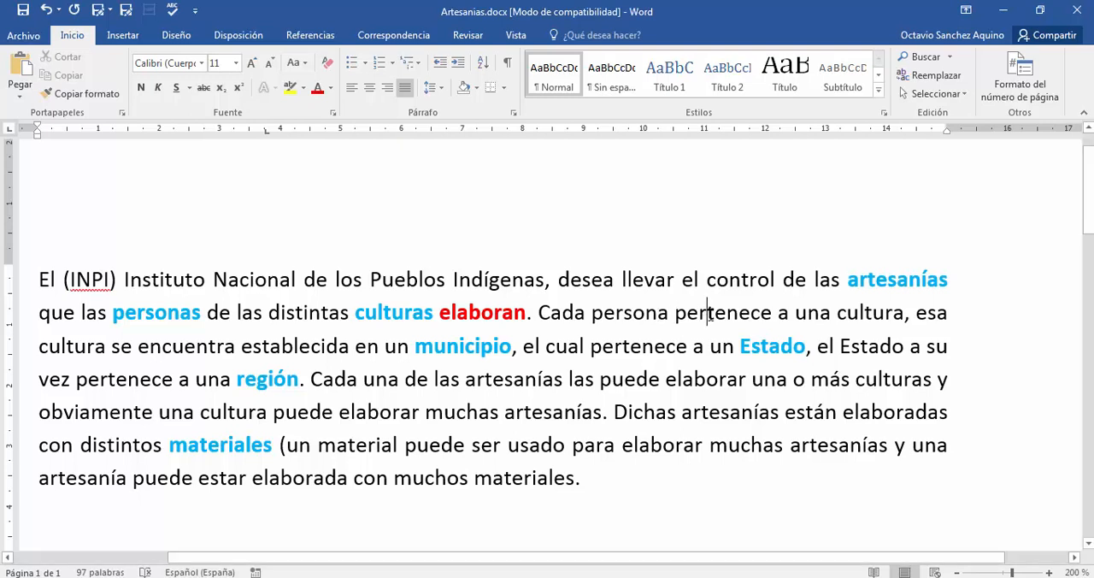
{"action": "double_click", "coordinate": [711, 313]}
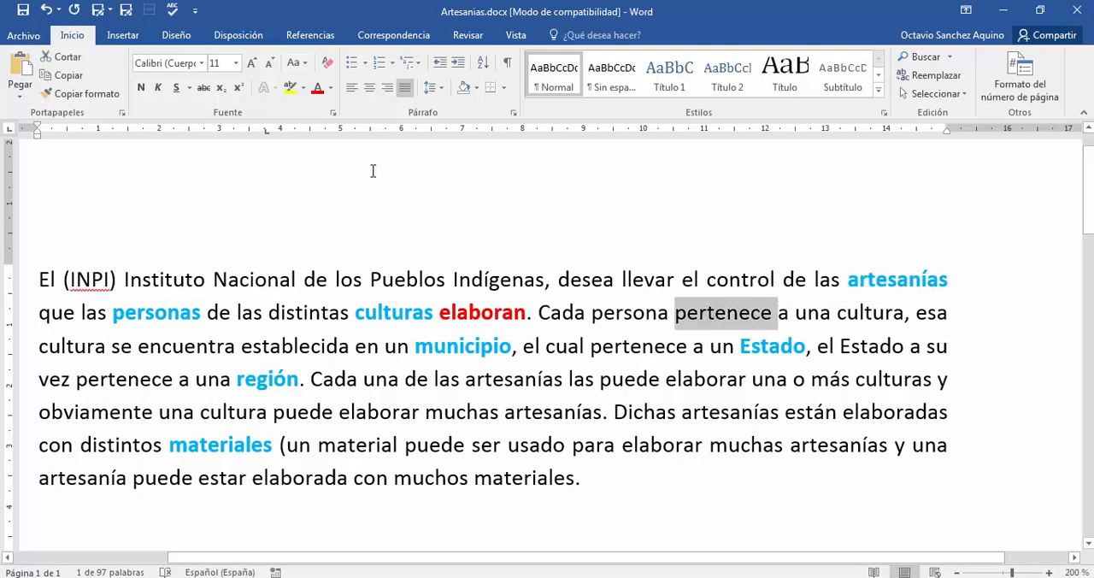
{"action": "left_click", "coordinate": [317, 89]}
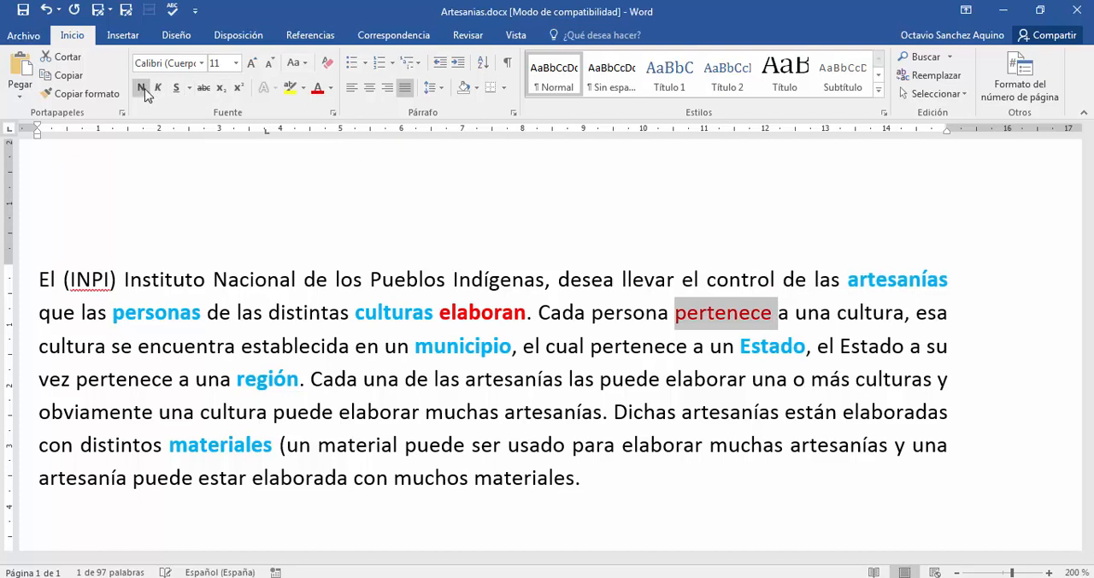
{"action": "left_click", "coordinate": [141, 87]}
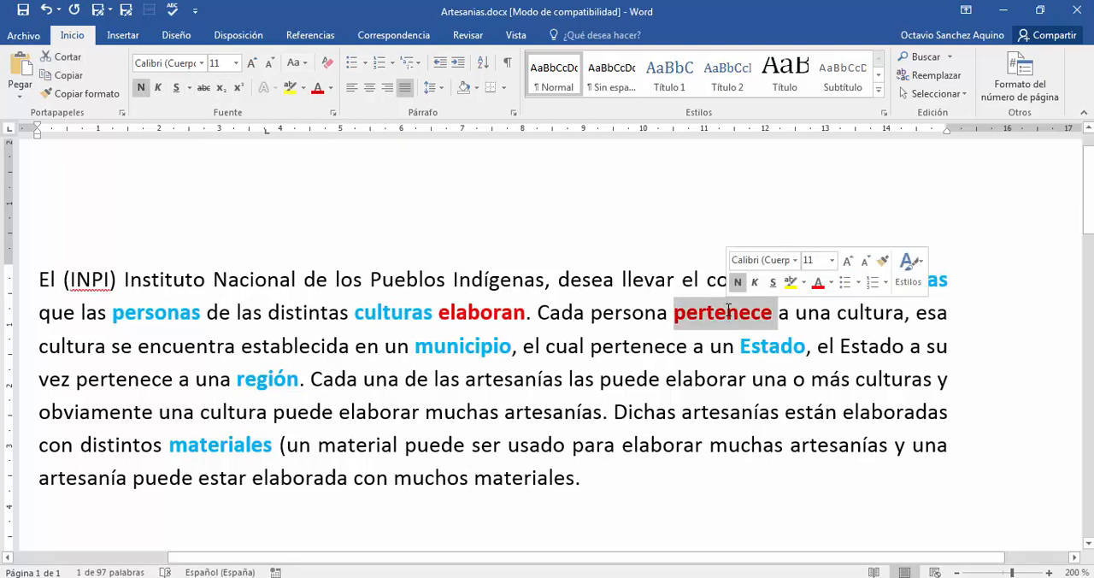
{"action": "left_click", "coordinate": [746, 229]}
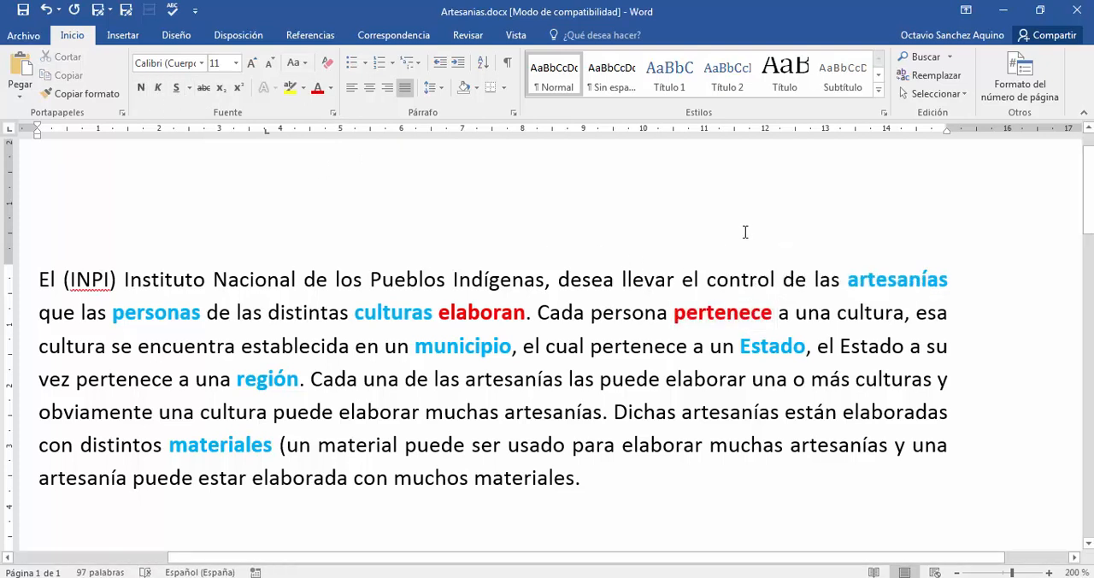
- Examine how "pertenece" links "persona" with "cultura" in the second line
{"action": "triple_click", "coordinate": [718, 317]}
{"action": "double_click", "coordinate": [645, 316]}
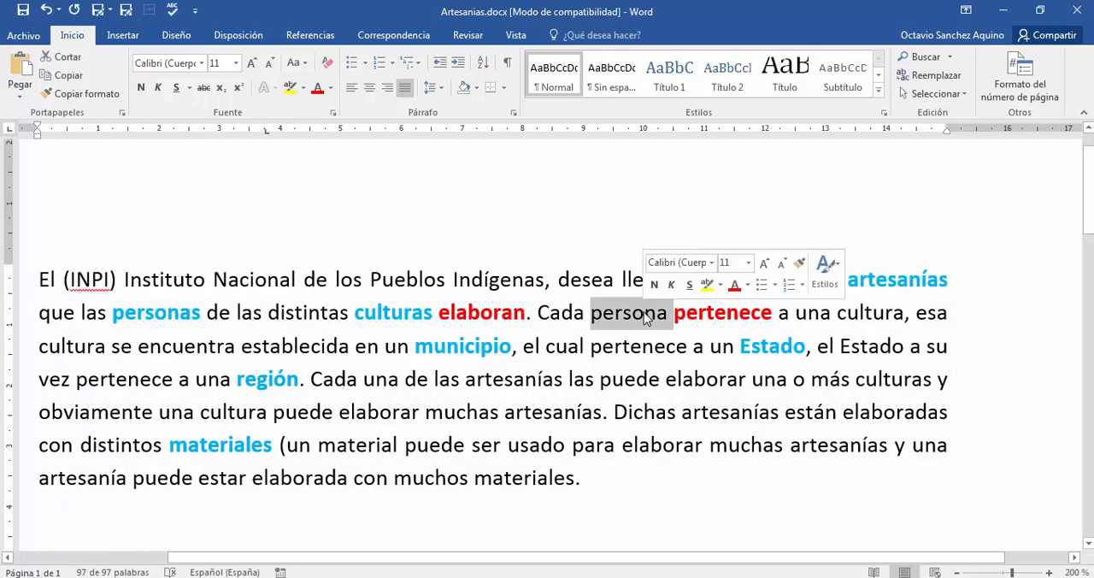
{"action": "double_click", "coordinate": [706, 313]}
{"action": "double_click", "coordinate": [851, 313]}
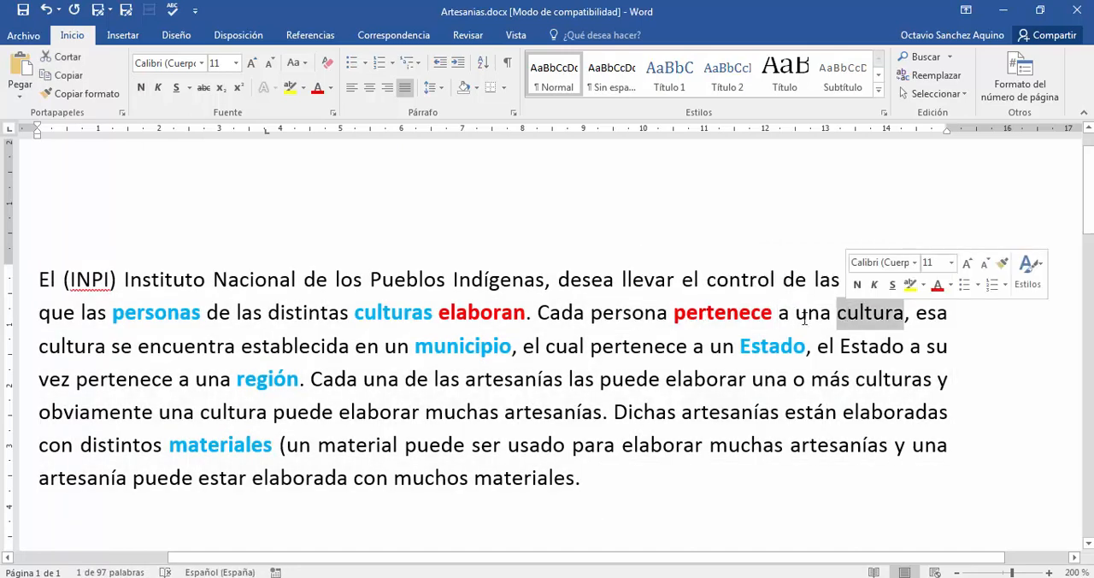
{"action": "left_click", "coordinate": [774, 316]}
{"action": "left_click_drag", "start_coordinate": [592, 316], "coordinate": [903, 315]}
{"action": "left_click", "coordinate": [843, 315]}
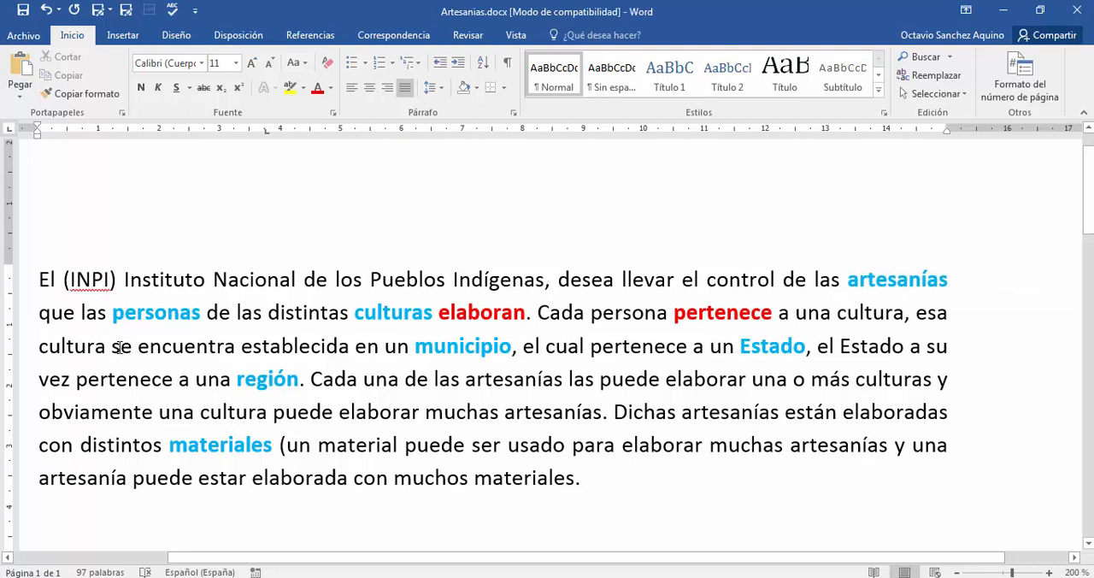
- Mark the phrase "se encuentra establecida" in the third line with red font colour and bold
{"action": "left_click_drag", "start_coordinate": [121, 346], "coordinate": [354, 346]}
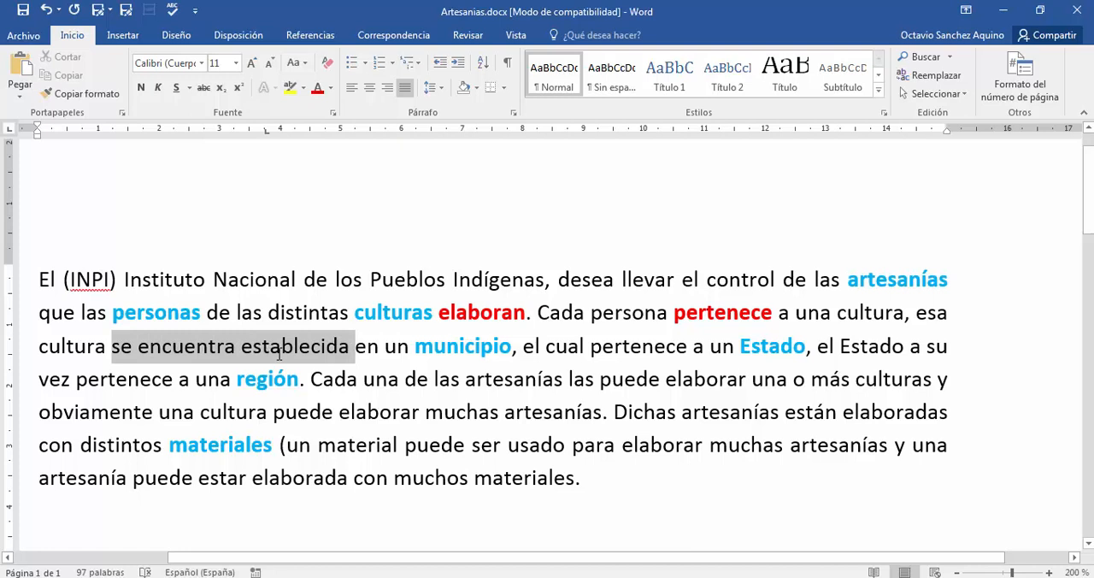
{"action": "left_click", "coordinate": [317, 88]}
{"action": "left_click", "coordinate": [141, 87]}
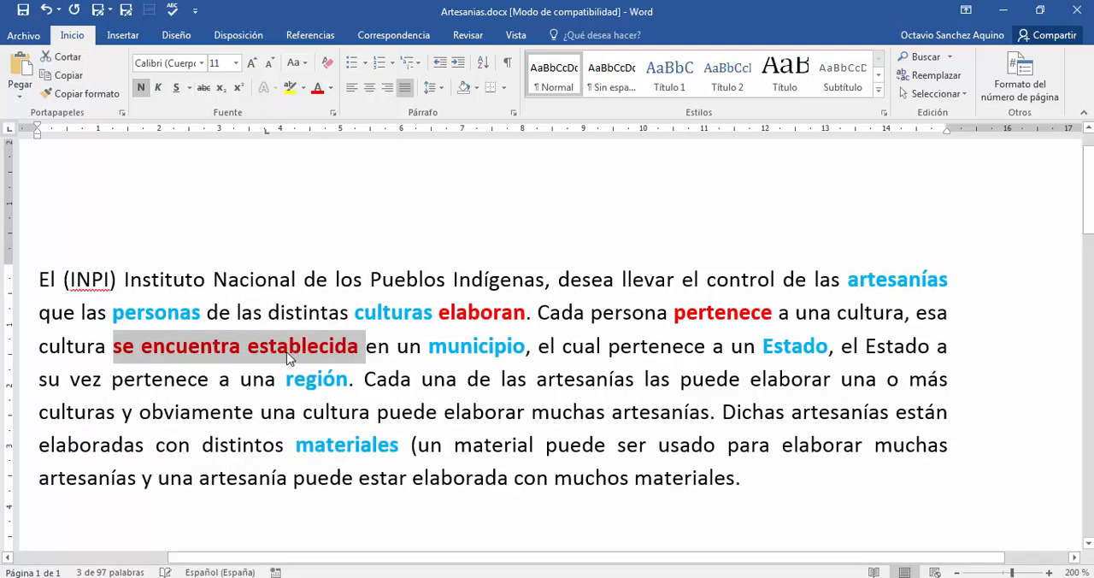
{"action": "left_click", "coordinate": [308, 348]}
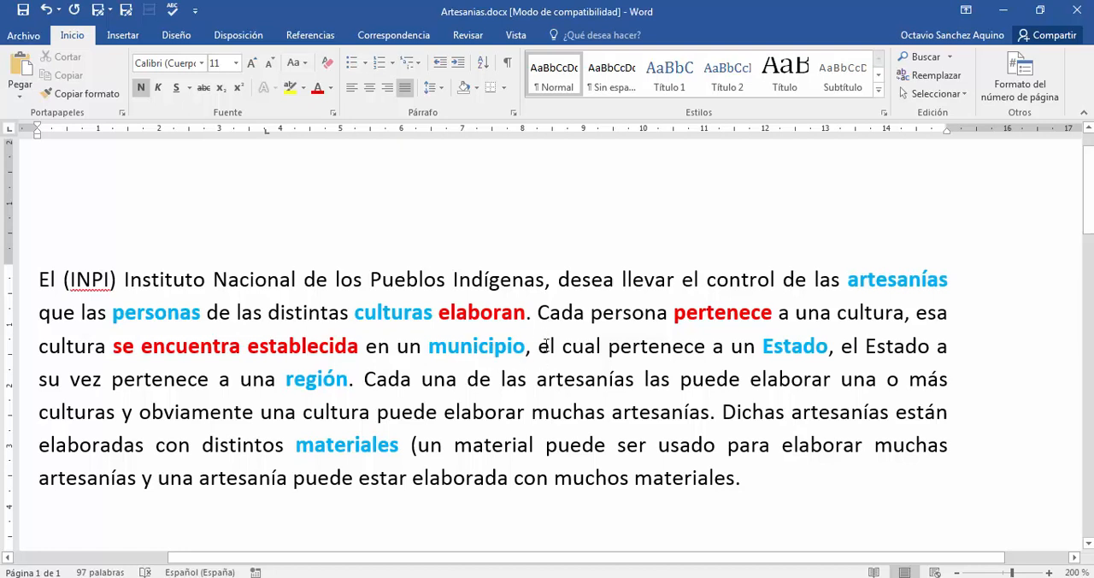
- Mark the verb "pertenece" between "municipio" and "Estado" in the third line with red font colour and bold
{"action": "double_click", "coordinate": [642, 346]}
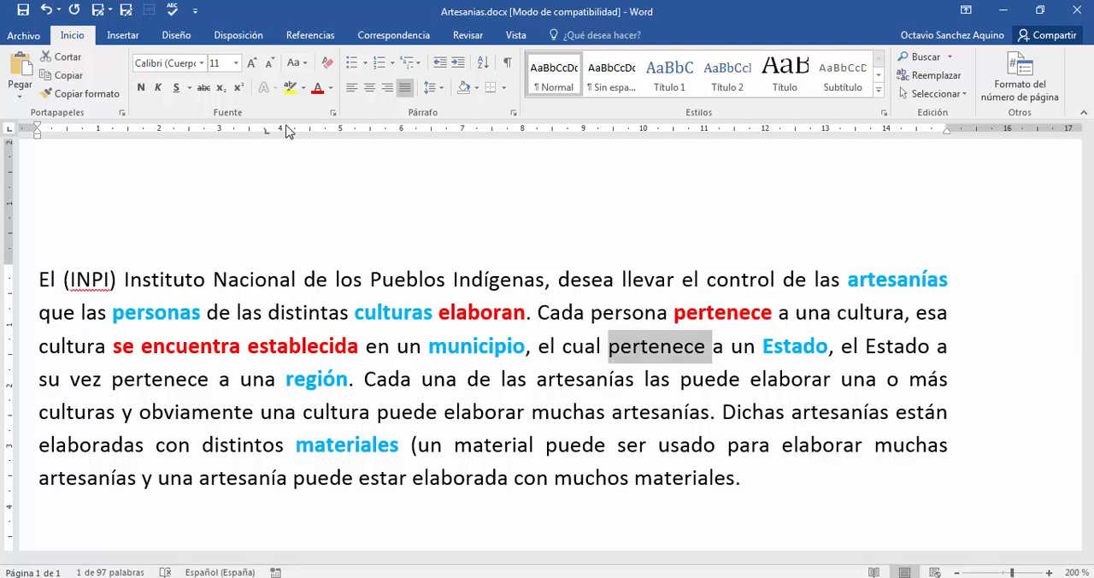
{"action": "left_click", "coordinate": [317, 87]}
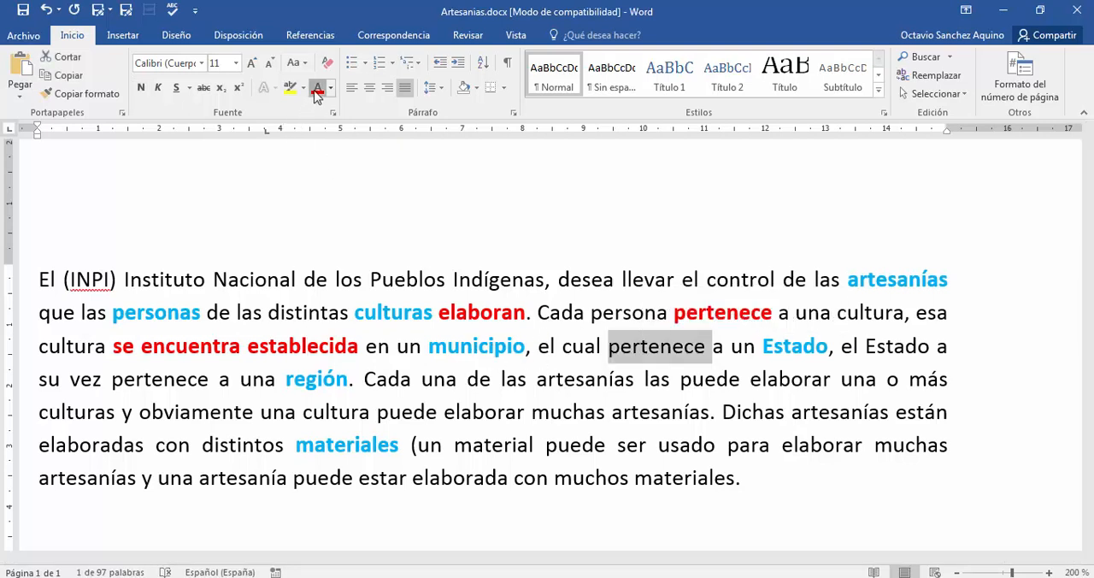
{"action": "left_click", "coordinate": [141, 88]}
{"action": "left_click", "coordinate": [633, 313]}
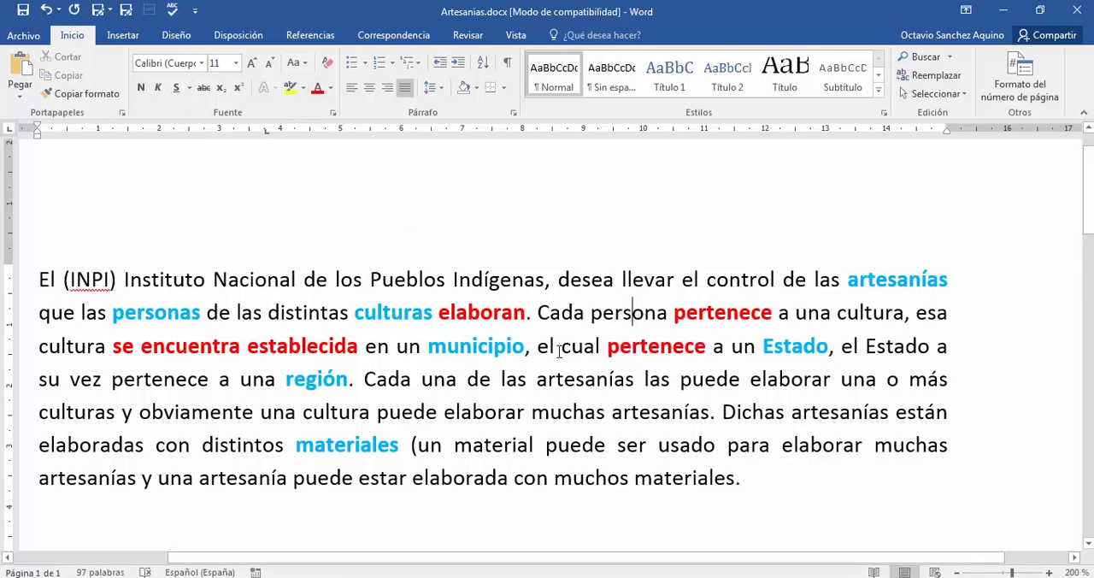
{"action": "double_click", "coordinate": [492, 349]}
{"action": "double_click", "coordinate": [656, 357]}
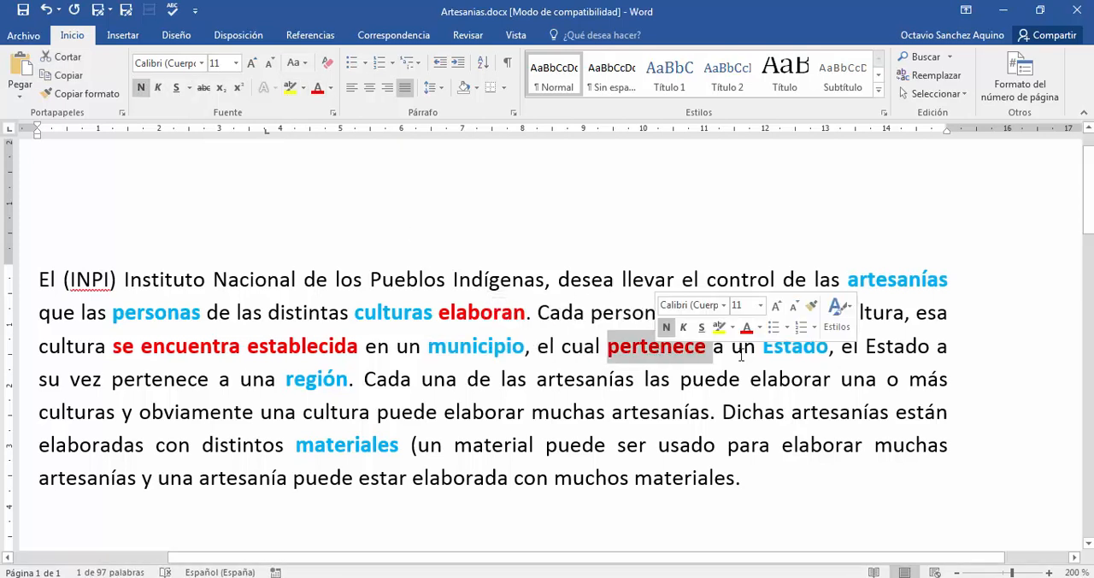
{"action": "left_click", "coordinate": [803, 376]}
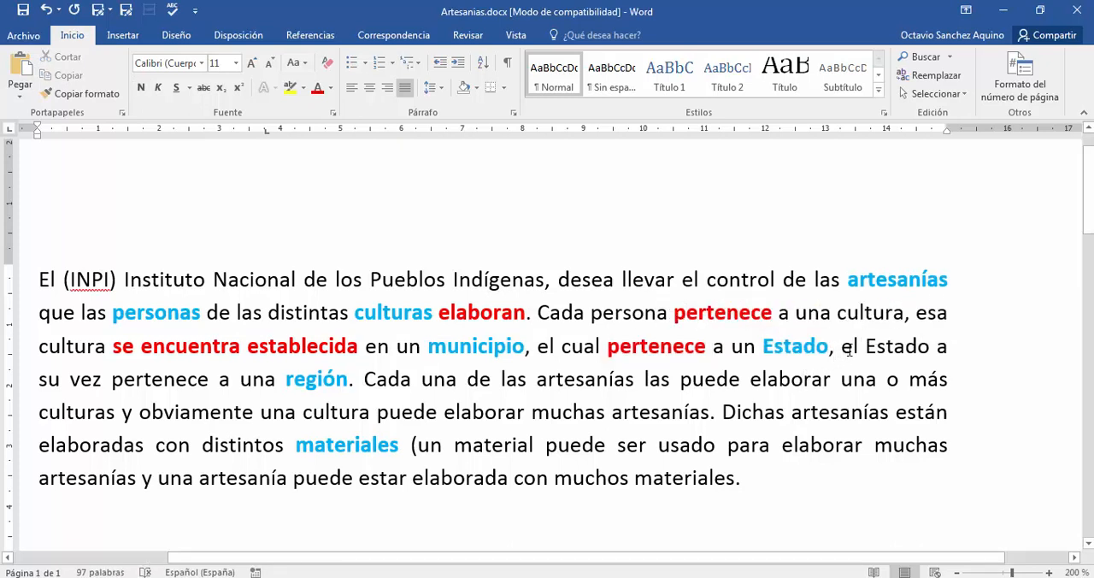
- Mark the verb "pertenece" between "Estado" and "región" in the fourth line with red font colour and bold
{"action": "double_click", "coordinate": [176, 379]}
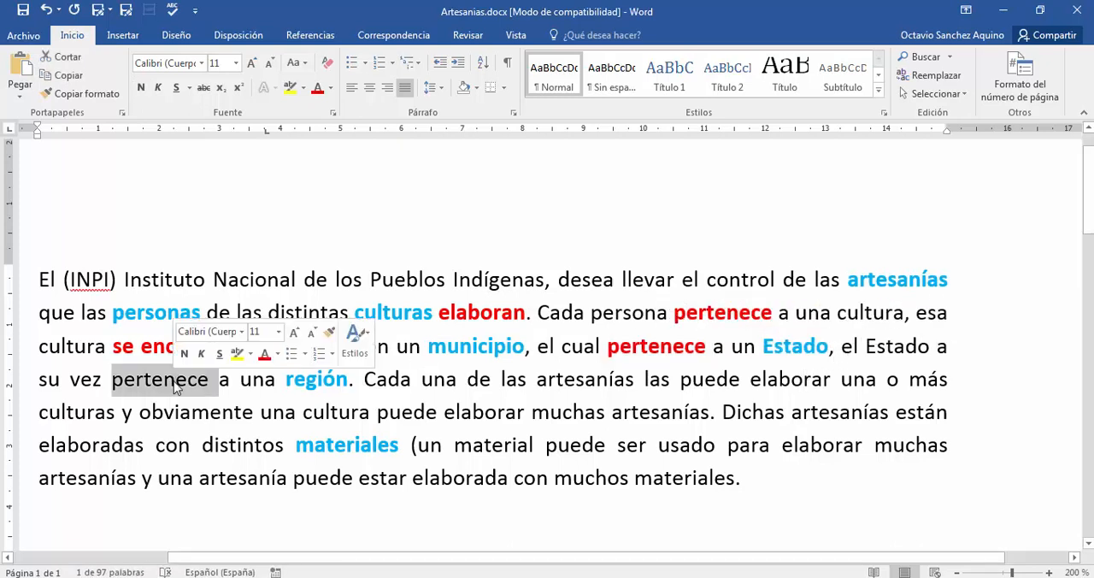
{"action": "left_click", "coordinate": [318, 88]}
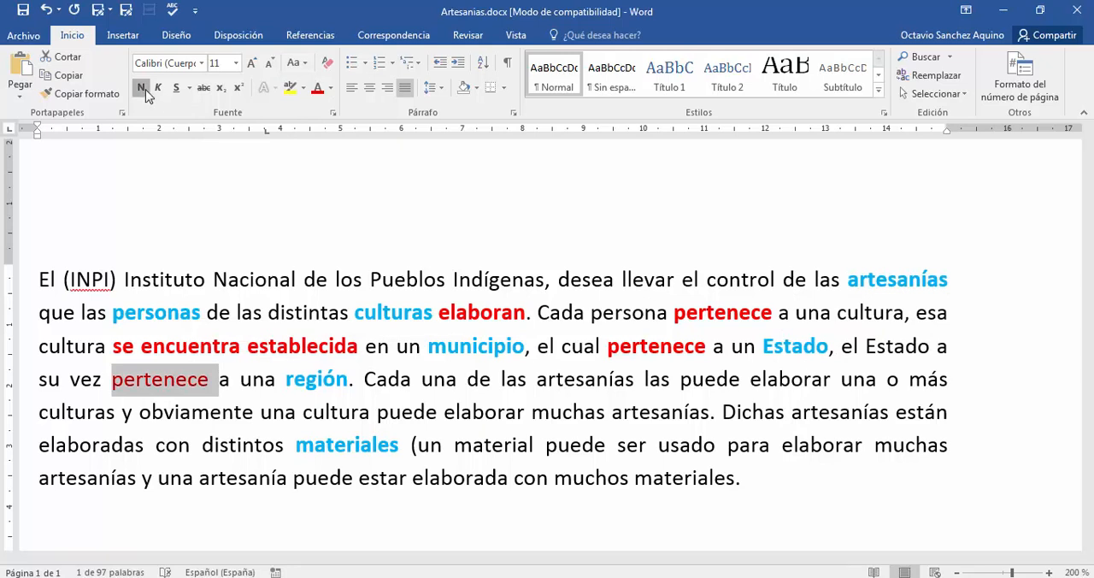
{"action": "left_click", "coordinate": [141, 87]}
{"action": "left_click", "coordinate": [278, 386]}
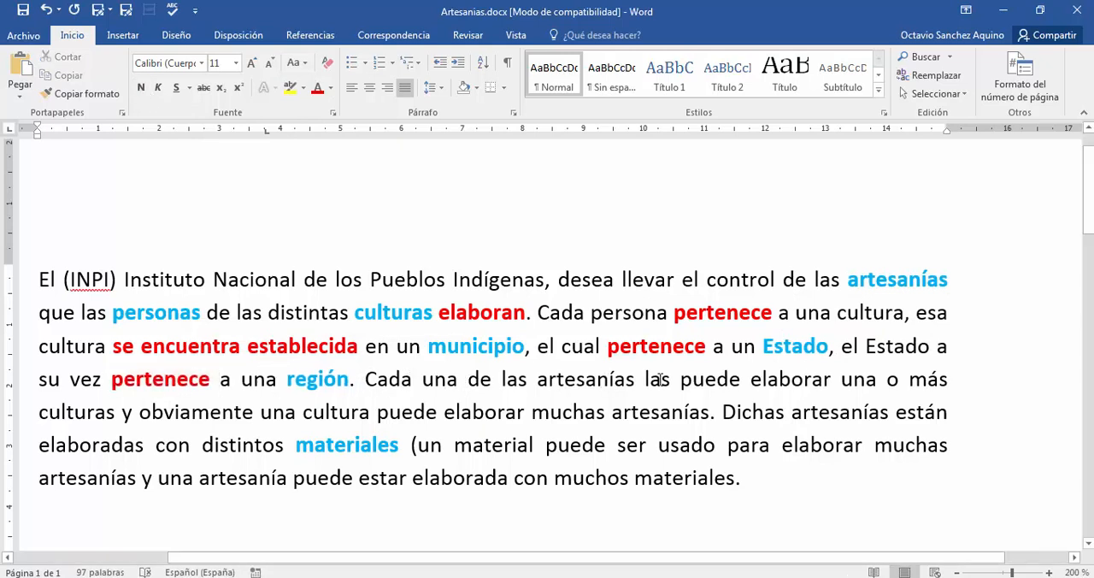
- Mark the phrase "las puede elaborar" in the fourth line with red font colour and bold
{"action": "left_click_drag", "start_coordinate": [645, 379], "coordinate": [841, 379]}
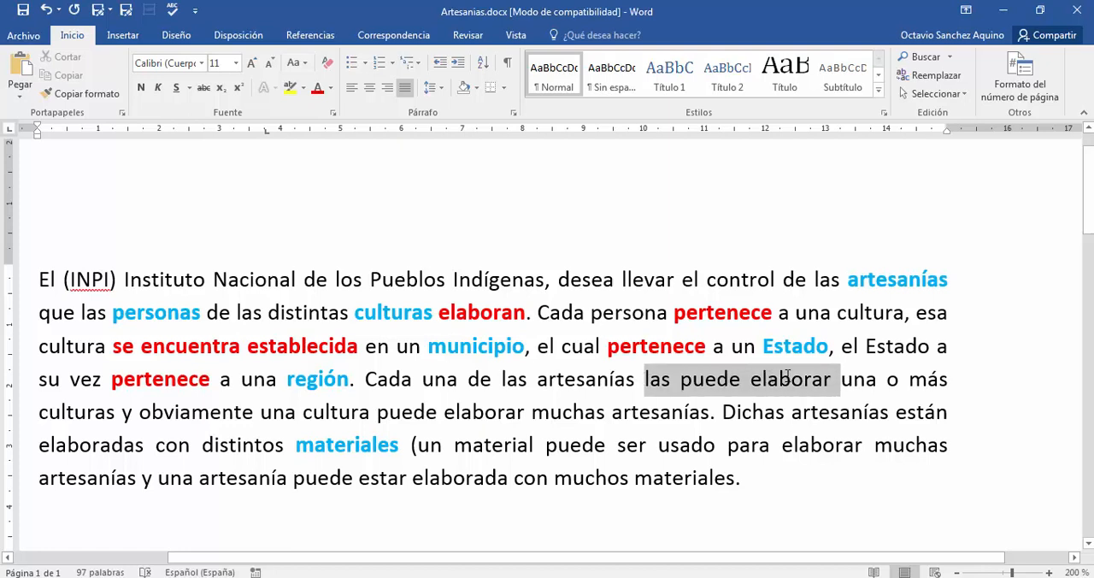
{"action": "left_click", "coordinate": [317, 87]}
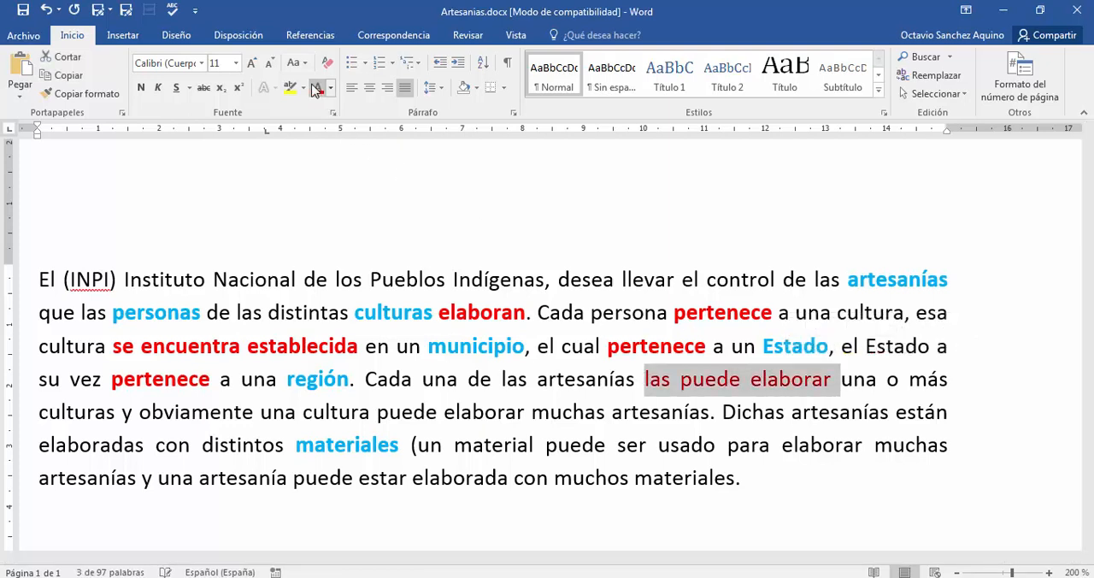
{"action": "left_click", "coordinate": [141, 88]}
{"action": "left_click", "coordinate": [760, 378]}
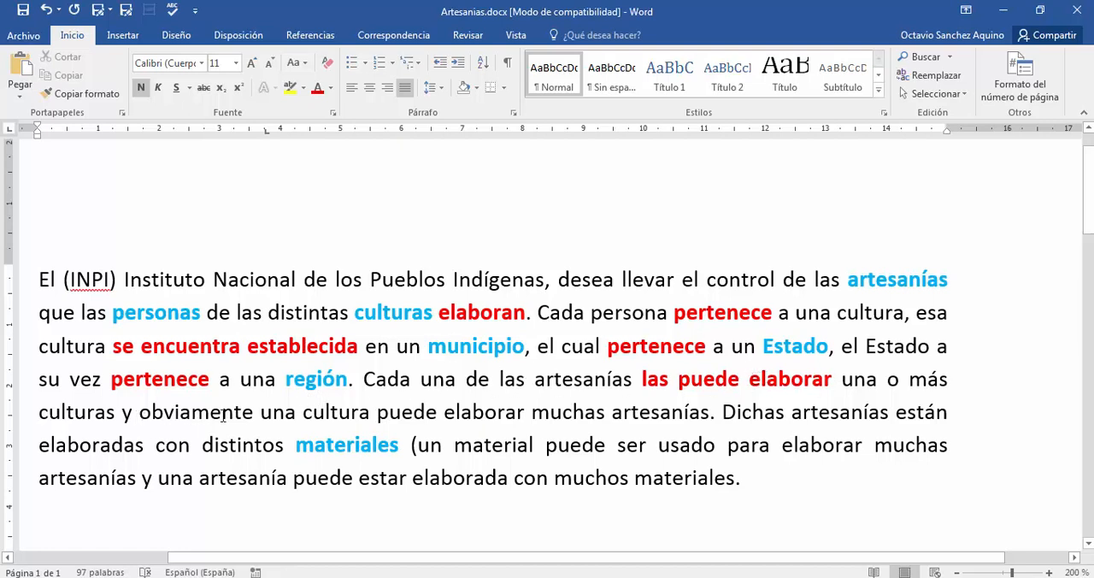
- Mark the phrase "puede elaborar" in the fifth line with red font colour and bold
{"action": "left_click_drag", "start_coordinate": [379, 412], "coordinate": [530, 412]}
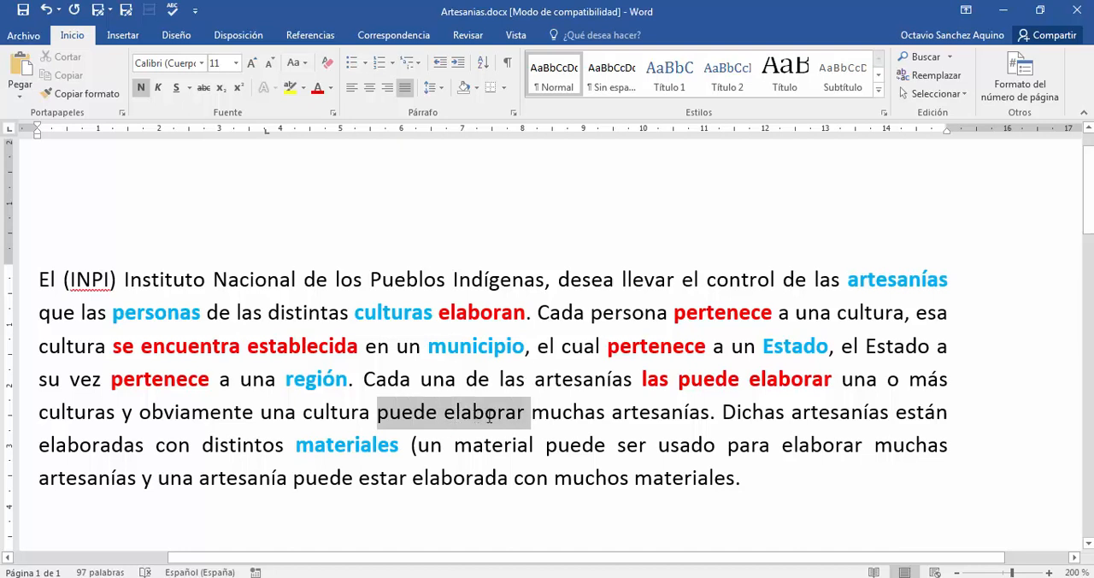
{"action": "left_click", "coordinate": [316, 88]}
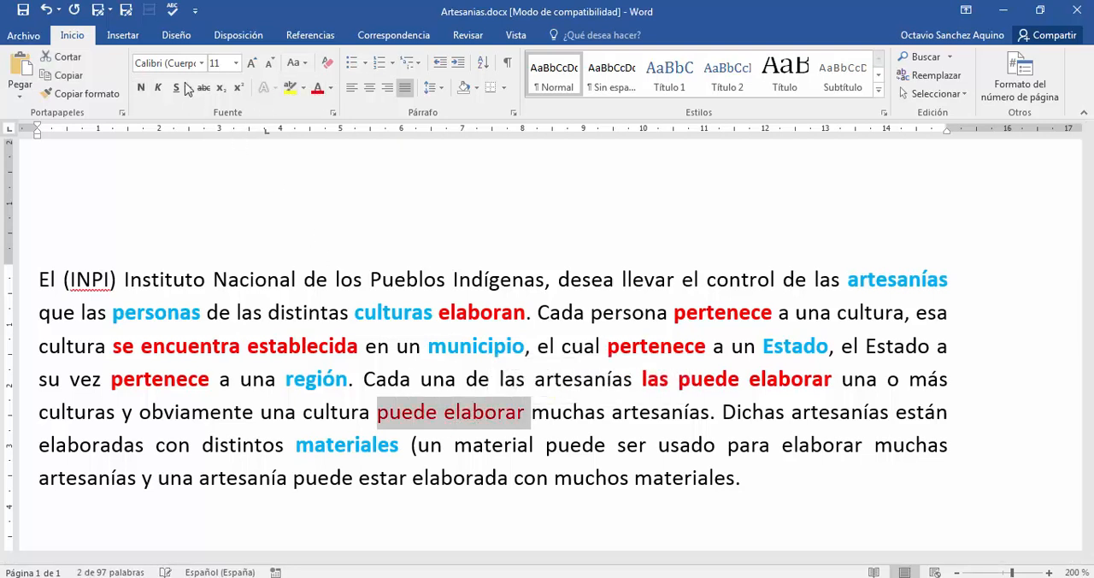
{"action": "left_click", "coordinate": [141, 87]}
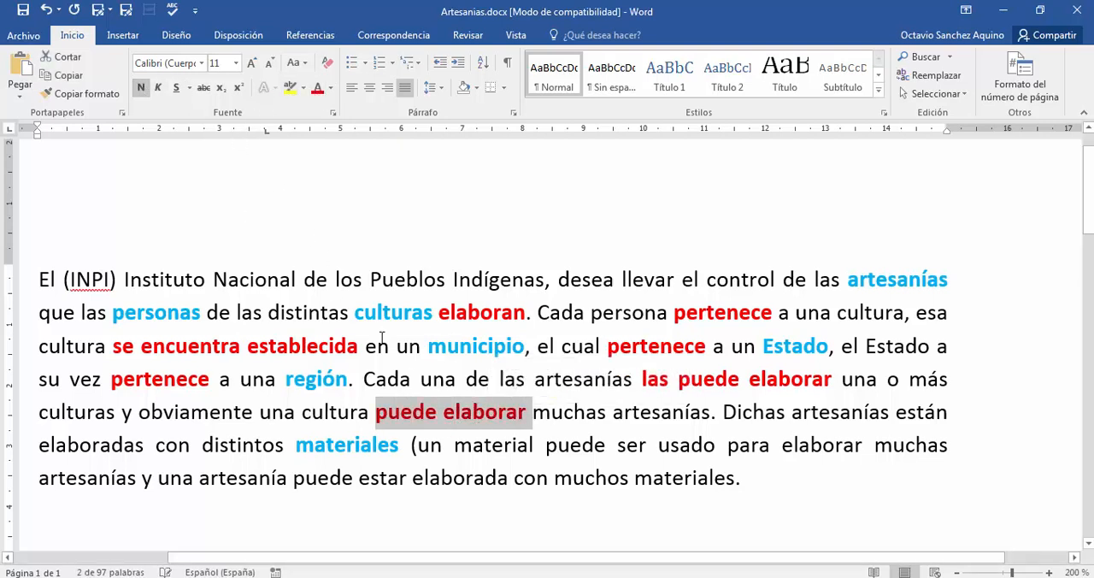
{"action": "left_click", "coordinate": [448, 382]}
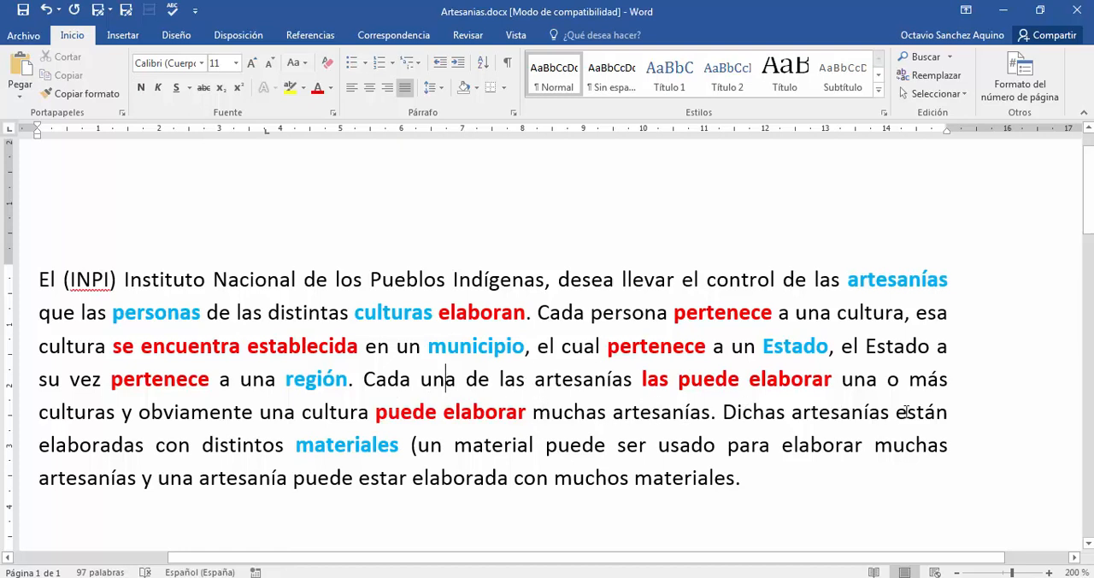
- Mark "artesanías están elaboradas", running from the fifth into the sixth line, with red font colour and bold
{"action": "left_click_drag", "start_coordinate": [874, 412], "coordinate": [144, 445]}
{"action": "left_click", "coordinate": [317, 88]}
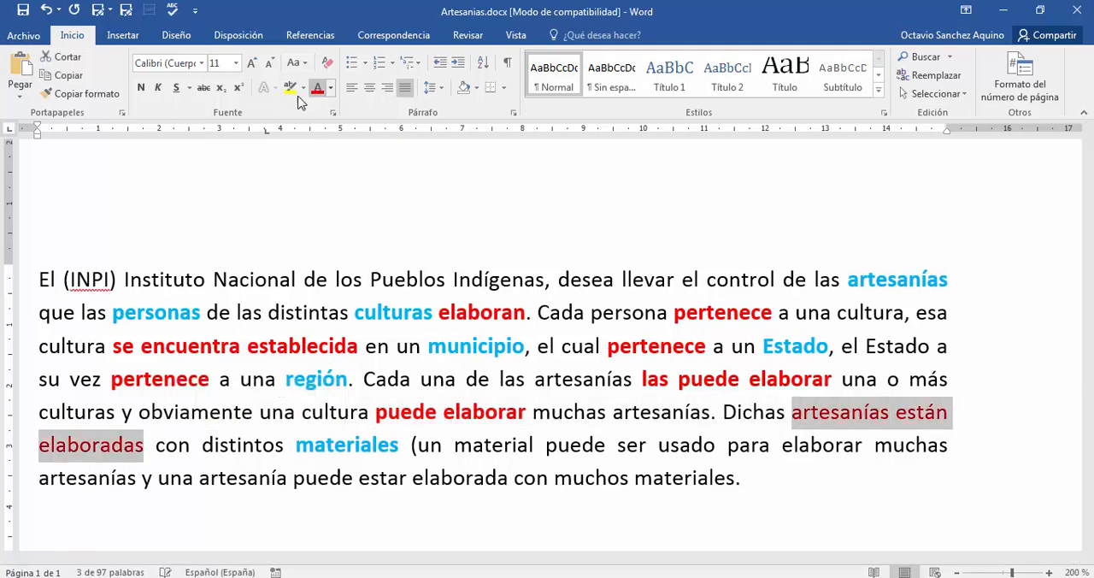
{"action": "left_click", "coordinate": [141, 87]}
{"action": "left_click", "coordinate": [229, 346]}
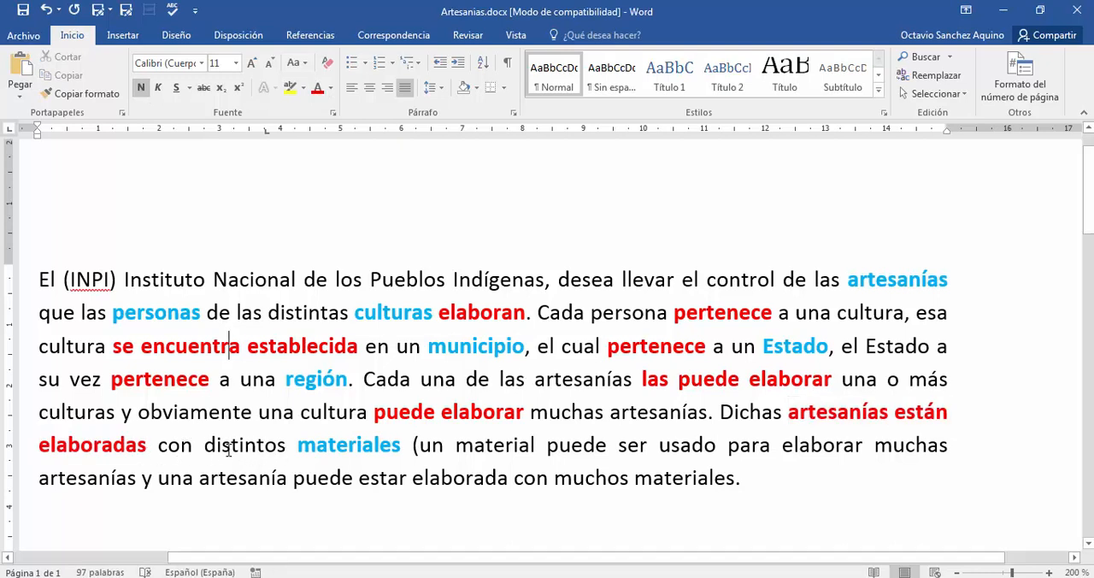
- Reset the word "artesanías" before "están elaboradas" to automatic font colour and remove its bold
{"action": "double_click", "coordinate": [816, 413]}
{"action": "left_click", "coordinate": [331, 88]}
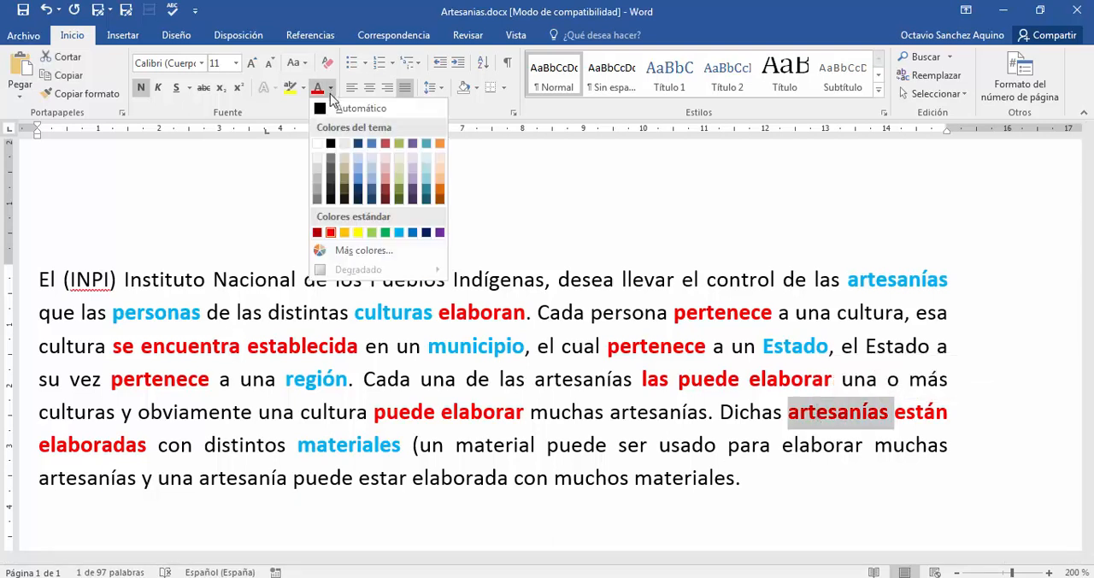
{"action": "left_click", "coordinate": [355, 111]}
{"action": "left_click", "coordinate": [147, 87]}
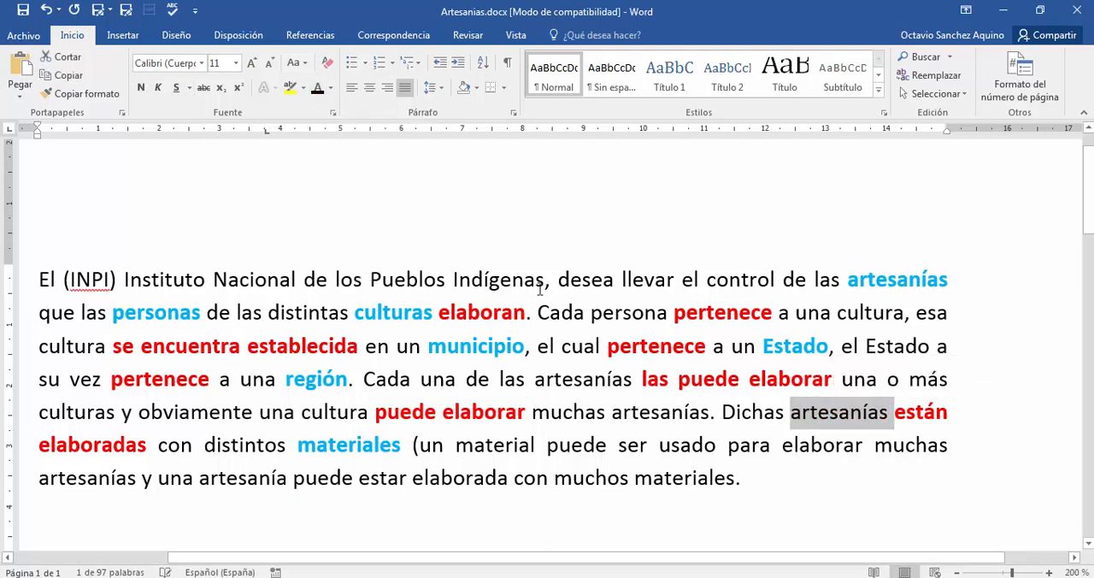
{"action": "left_click", "coordinate": [184, 420]}
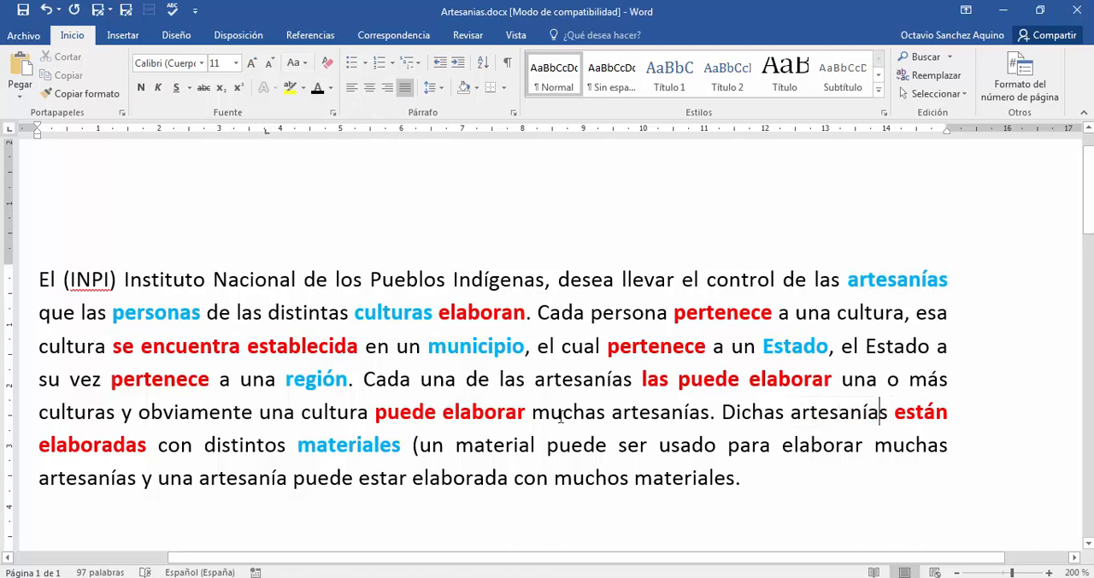
- Examine how "están elaboradas" links "artesanías" with "materiales"
{"action": "double_click", "coordinate": [827, 411]}
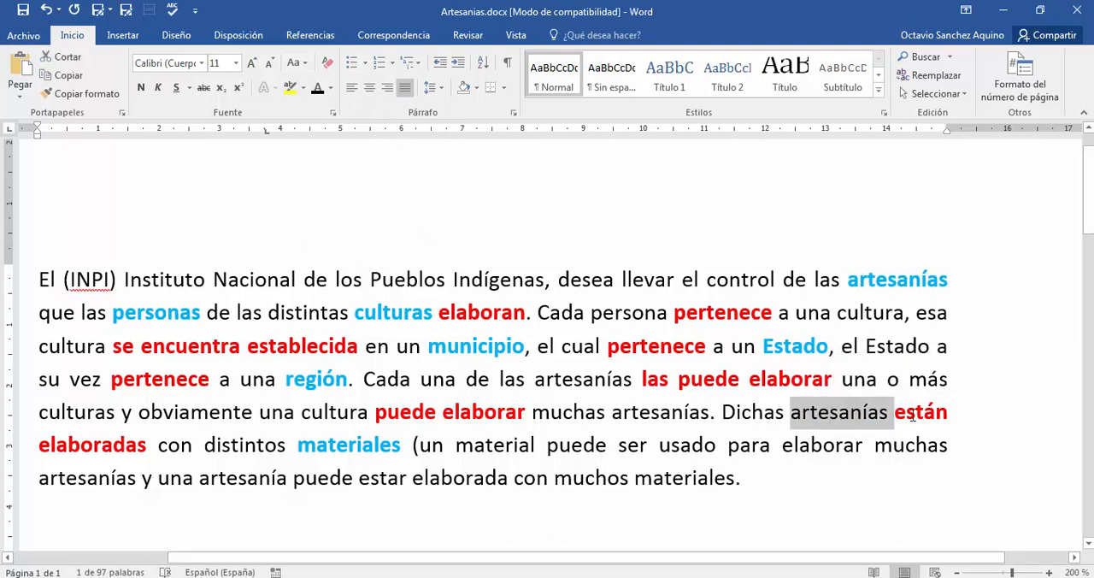
{"action": "double_click", "coordinate": [921, 412]}
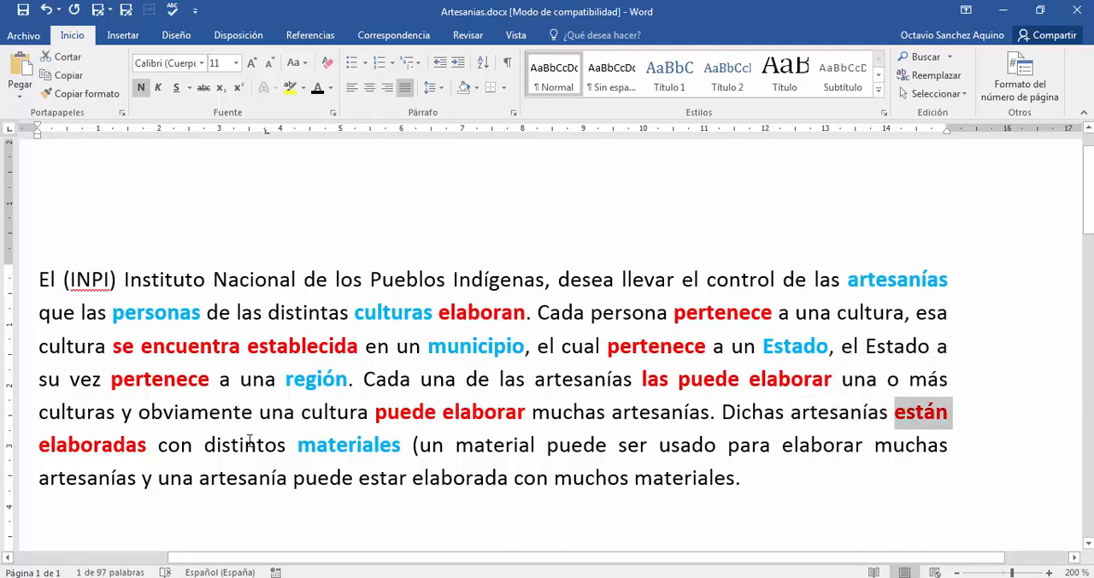
{"action": "double_click", "coordinate": [325, 444]}
{"action": "left_click", "coordinate": [359, 477]}
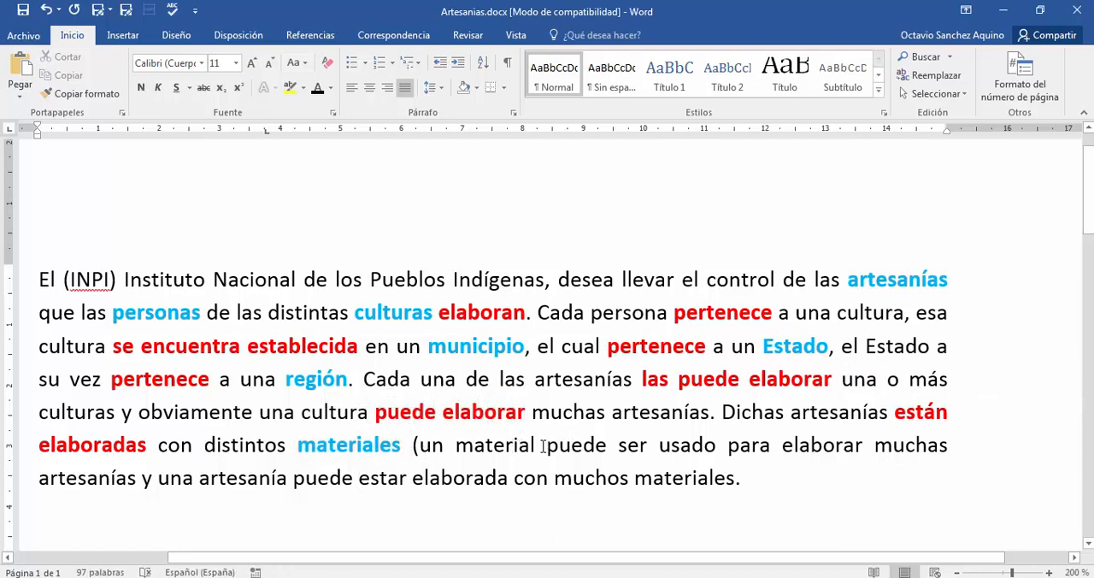
- Mark the phrase "puede ser usado" in the sixth line with red font colour and bold
{"action": "left_click_drag", "start_coordinate": [543, 446], "coordinate": [727, 445]}
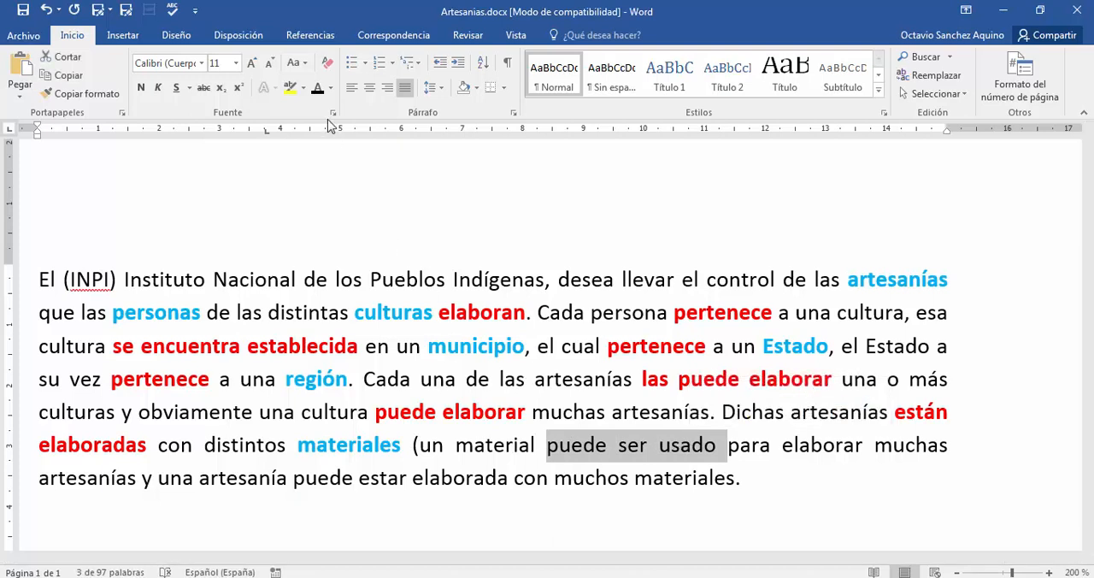
{"action": "left_click", "coordinate": [331, 88]}
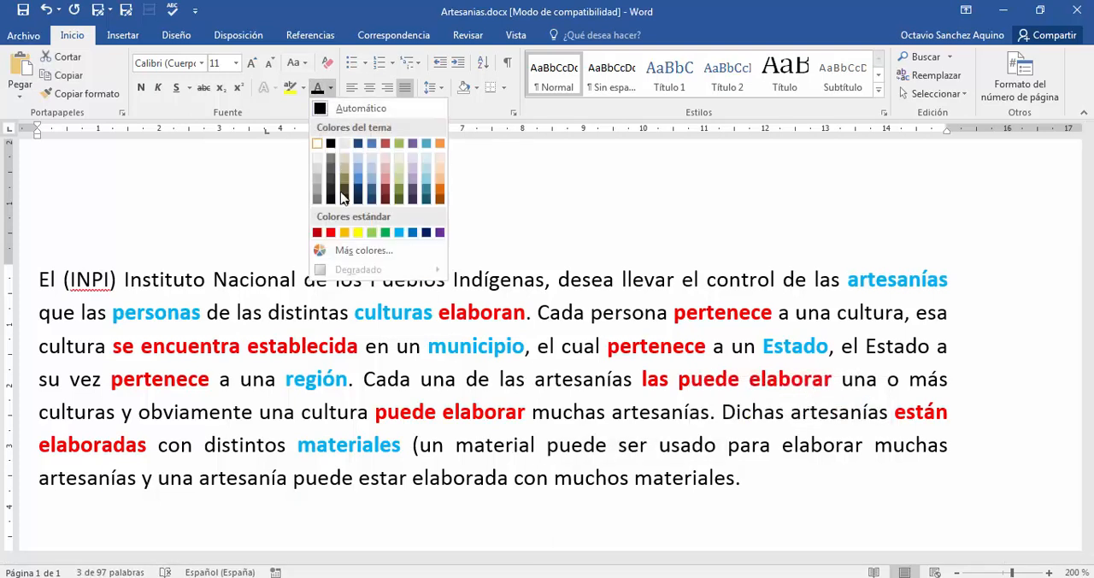
{"action": "left_click", "coordinate": [331, 231]}
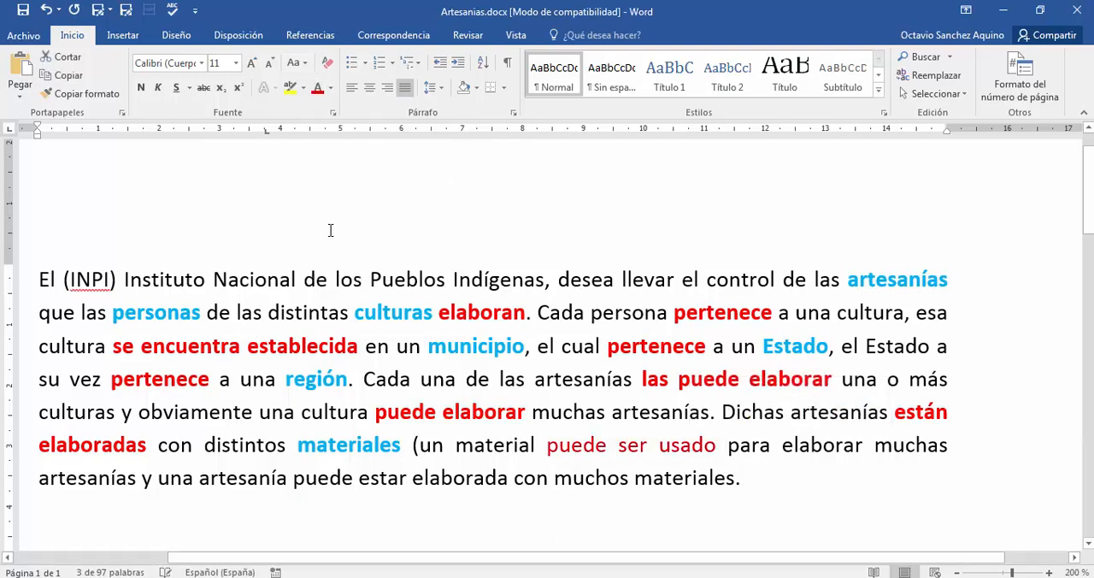
{"action": "left_click", "coordinate": [142, 88]}
{"action": "left_click", "coordinate": [267, 278]}
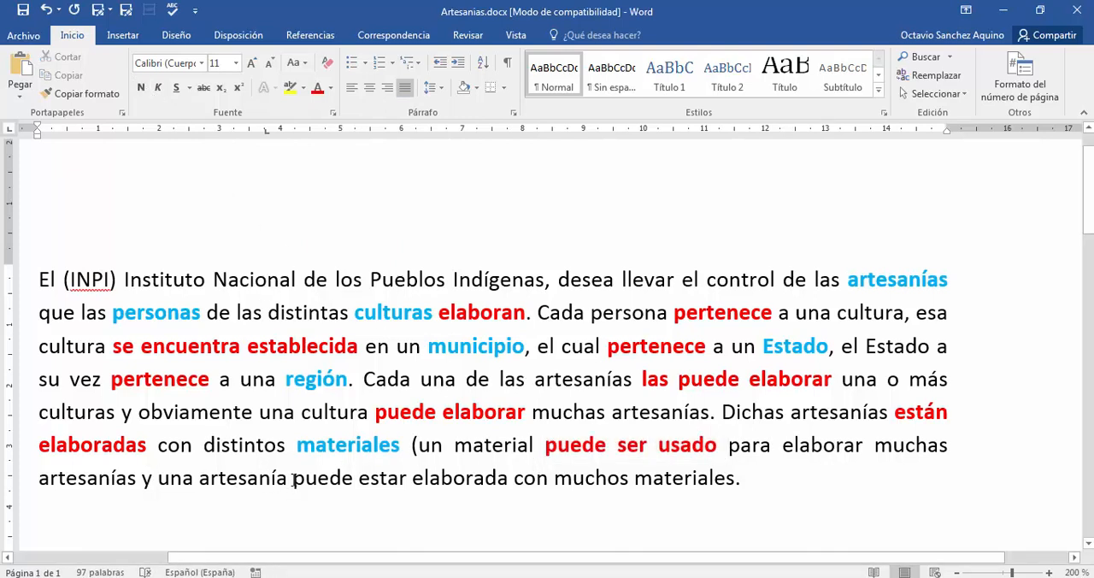
- Mark the phrase "puede estar elaborada" in the last line with red font colour and bold
{"action": "left_click_drag", "start_coordinate": [293, 480], "coordinate": [512, 480]}
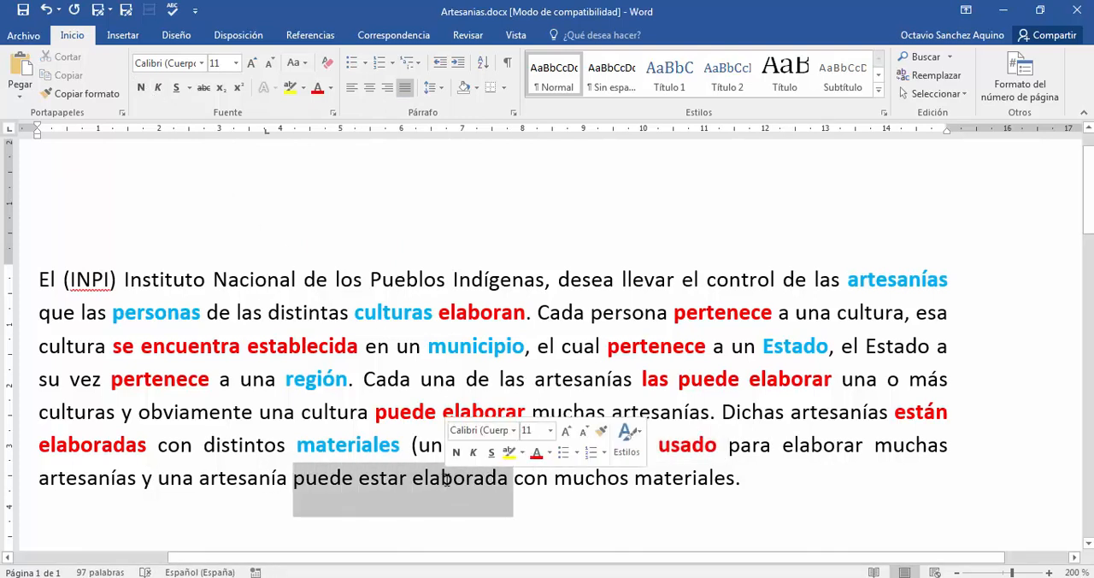
{"action": "left_click", "coordinate": [318, 88]}
{"action": "left_click", "coordinate": [142, 88]}
{"action": "left_click", "coordinate": [290, 280]}
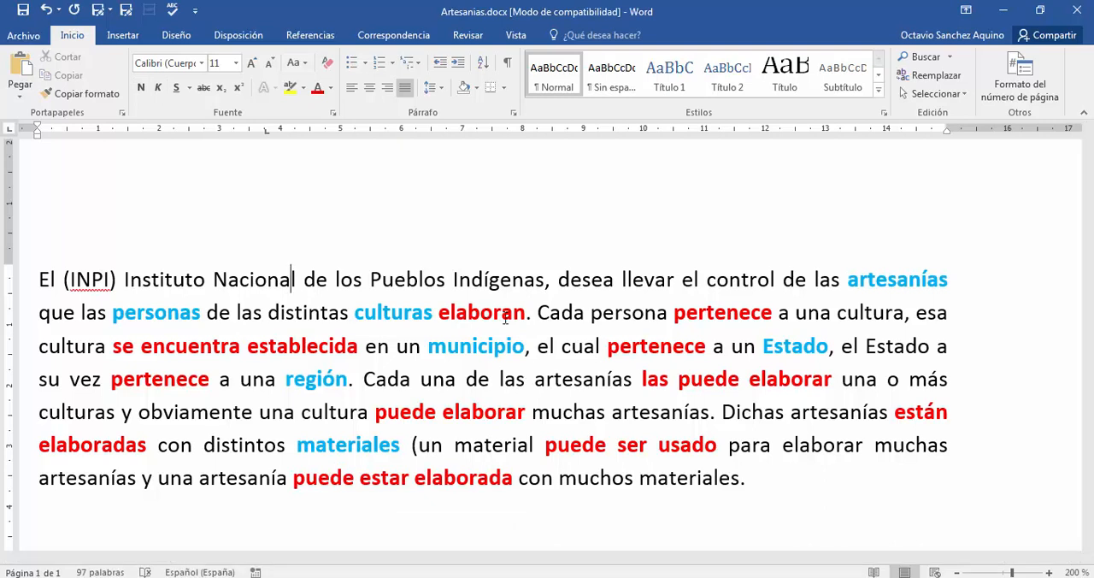
- Switch to the class PDF in Adobe Acrobat Reader and review task 3 of the conceptual design list, on identifying attributes
{"action": "key", "text": "alt+Tab"}
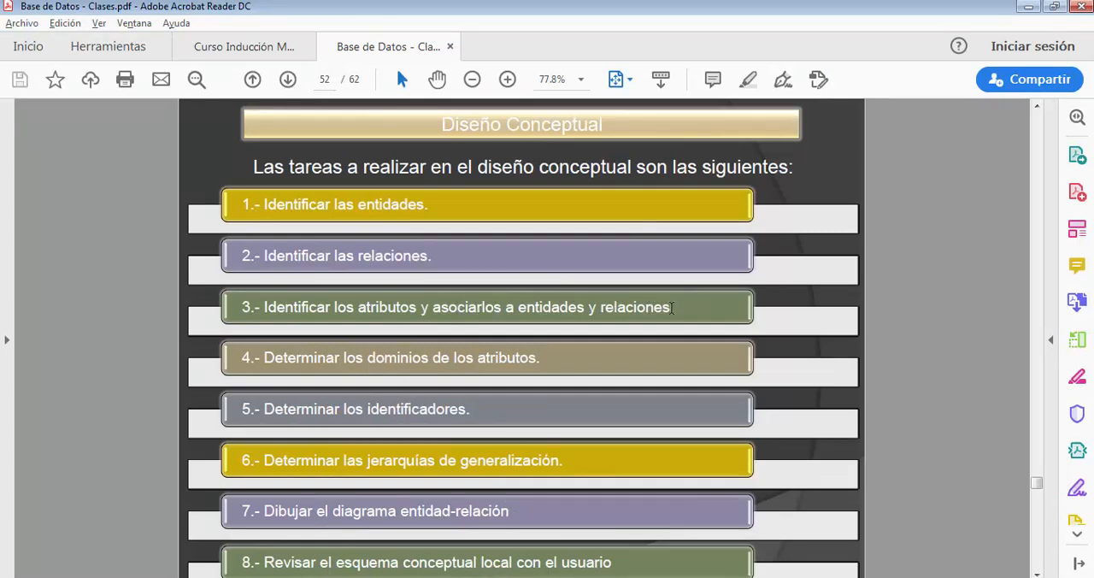
{"action": "left_click_drag", "start_coordinate": [674, 308], "coordinate": [266, 310]}
{"action": "left_click", "coordinate": [370, 281]}
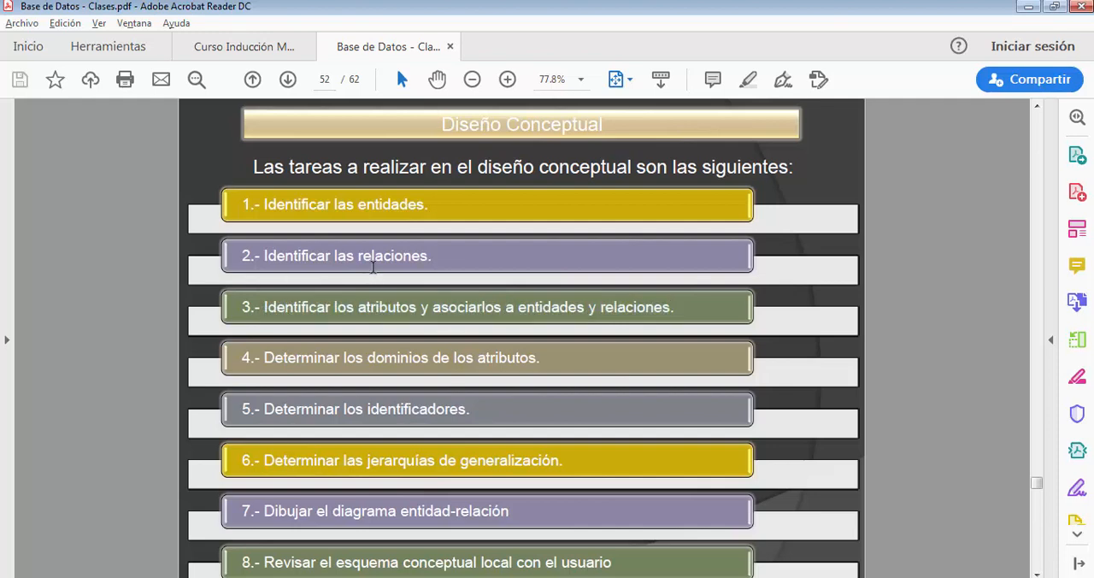
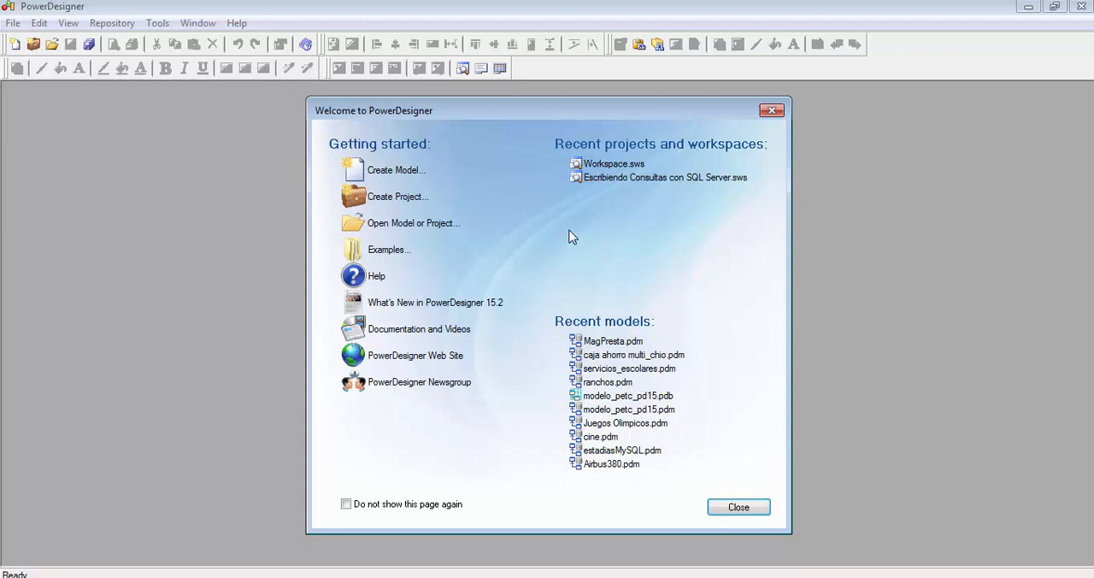
- Start a new model in PowerDesigner and review the model types offered in the Business, Information, Application, Technology and Requirements and Planning categories
{"action": "left_click", "coordinate": [386, 177]}
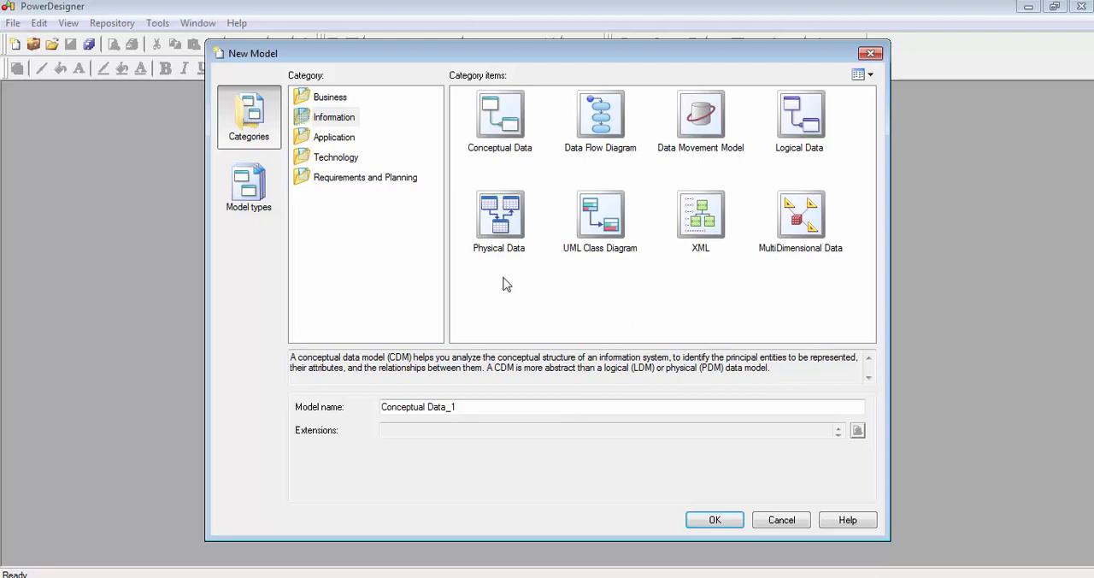
{"action": "left_click", "coordinate": [335, 120]}
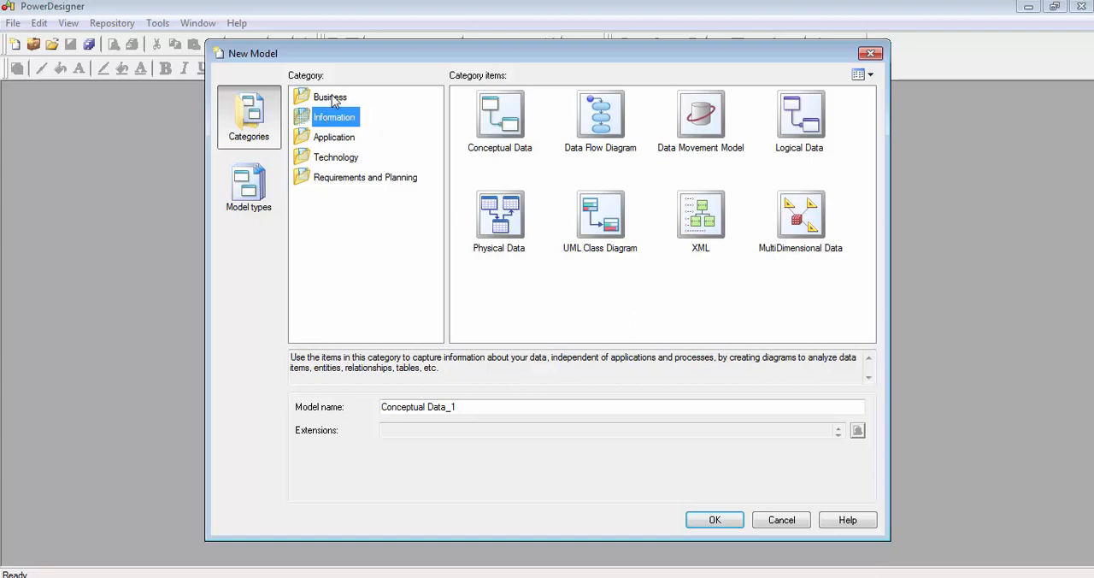
{"action": "left_click", "coordinate": [333, 100]}
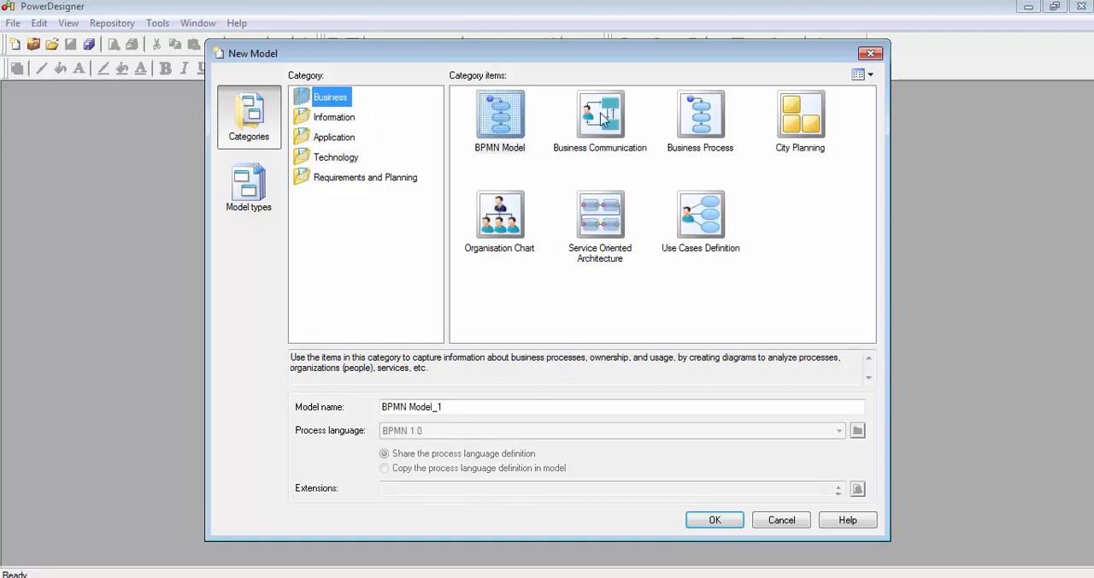
{"action": "left_click", "coordinate": [564, 165]}
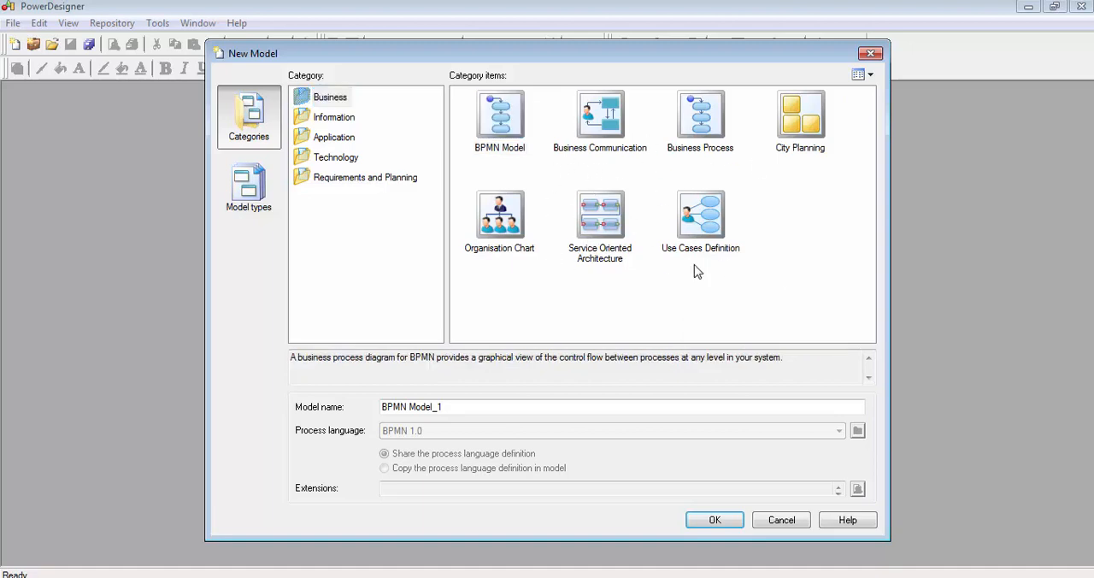
{"action": "left_click", "coordinate": [334, 119]}
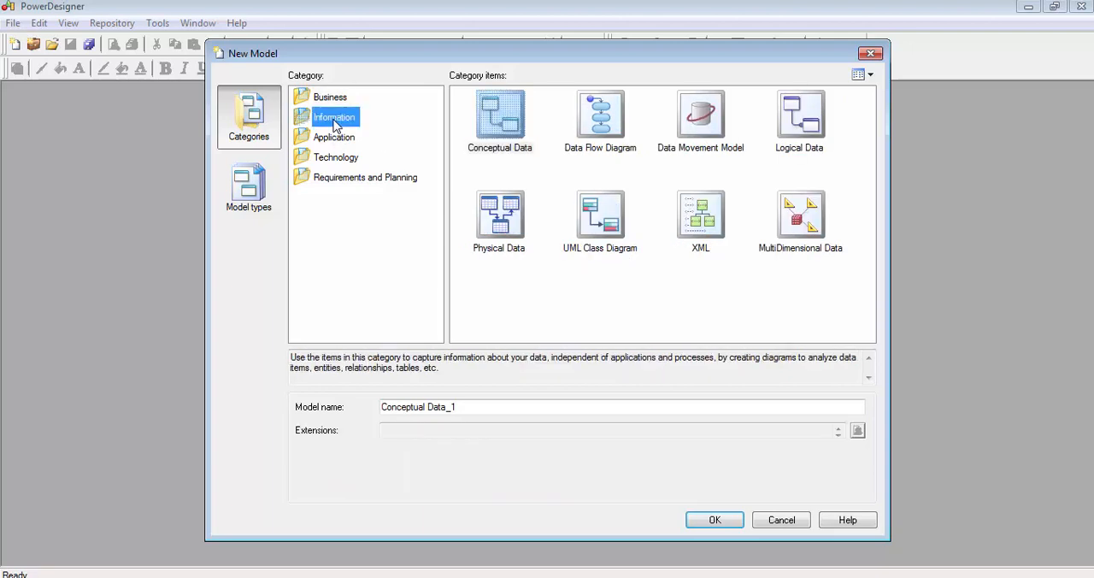
{"action": "left_click", "coordinate": [333, 138]}
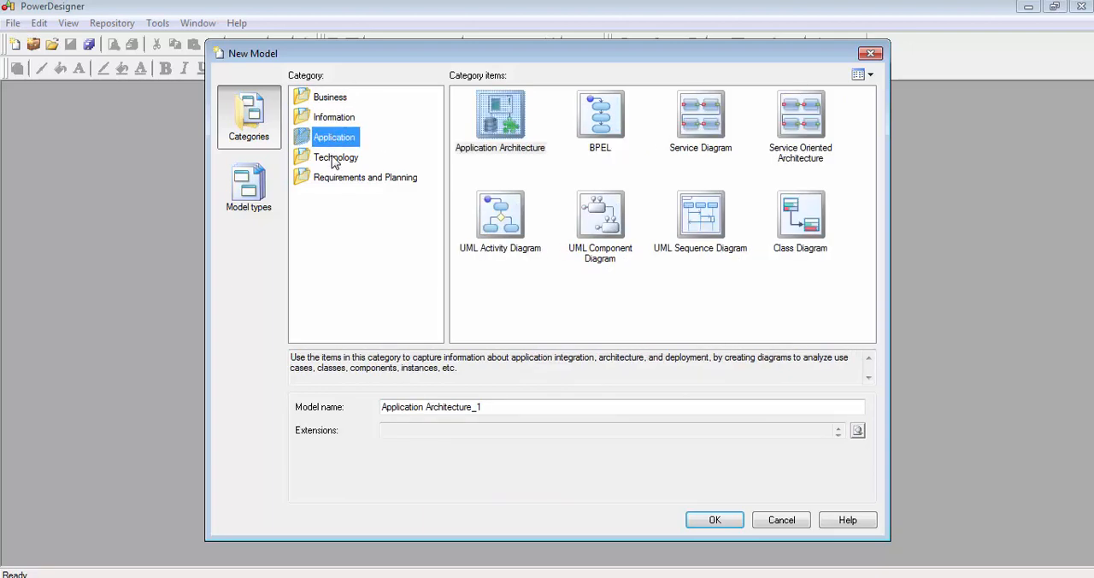
{"action": "left_click", "coordinate": [335, 158]}
{"action": "left_click", "coordinate": [338, 178]}
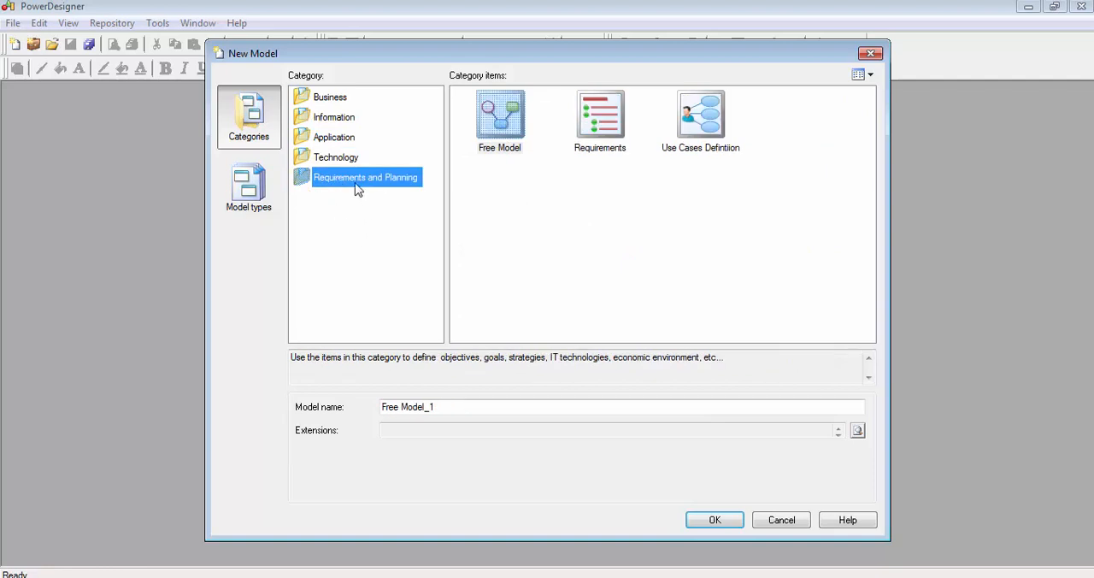
- Create a Conceptual Data model from the Information category with the model name Artesanias
{"action": "left_click", "coordinate": [335, 118]}
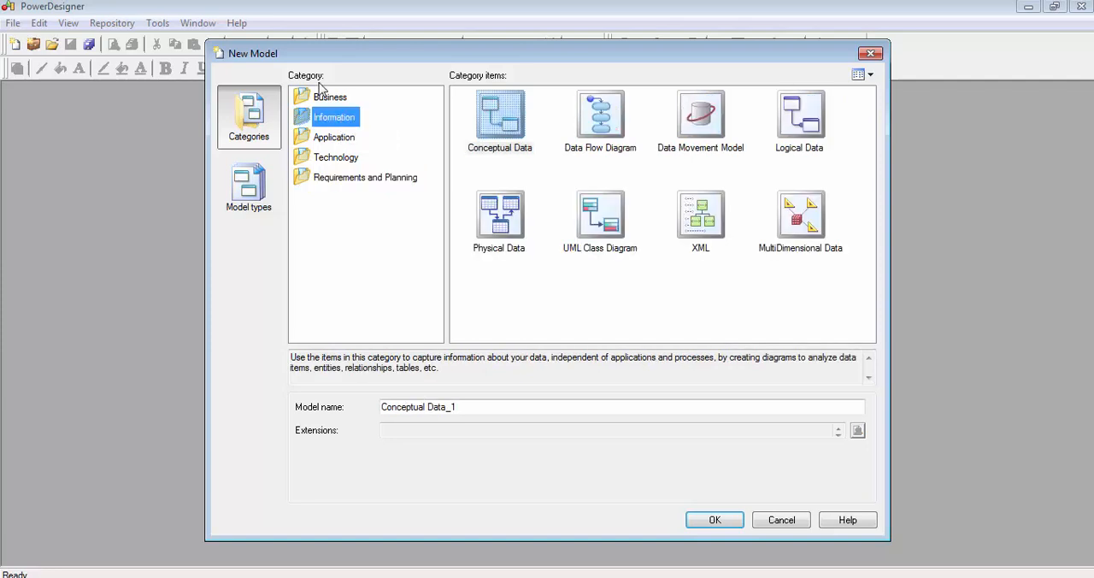
{"action": "left_click", "coordinate": [551, 296]}
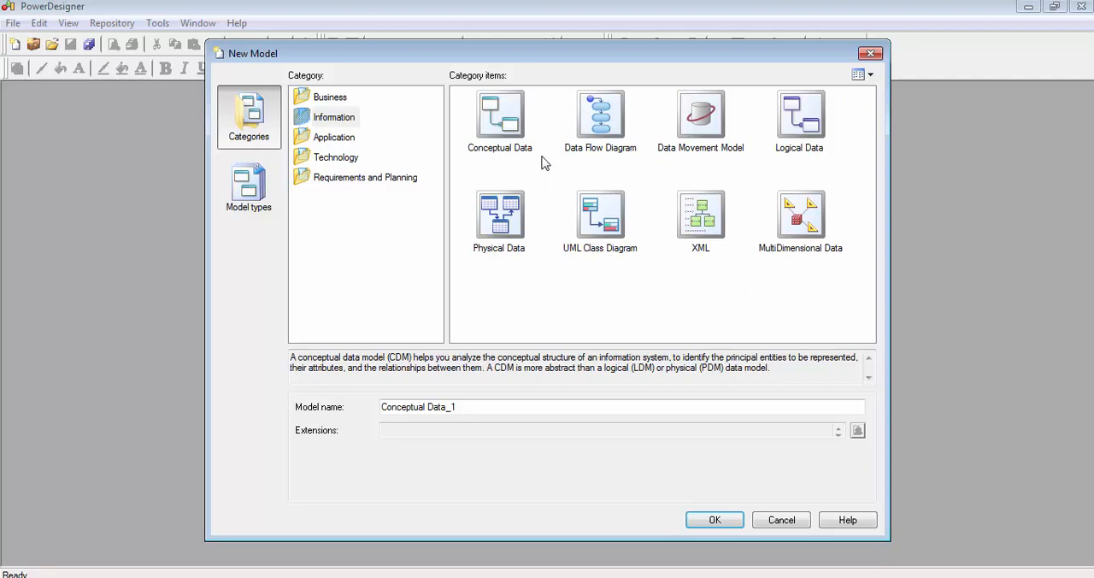
{"action": "left_click", "coordinate": [502, 120]}
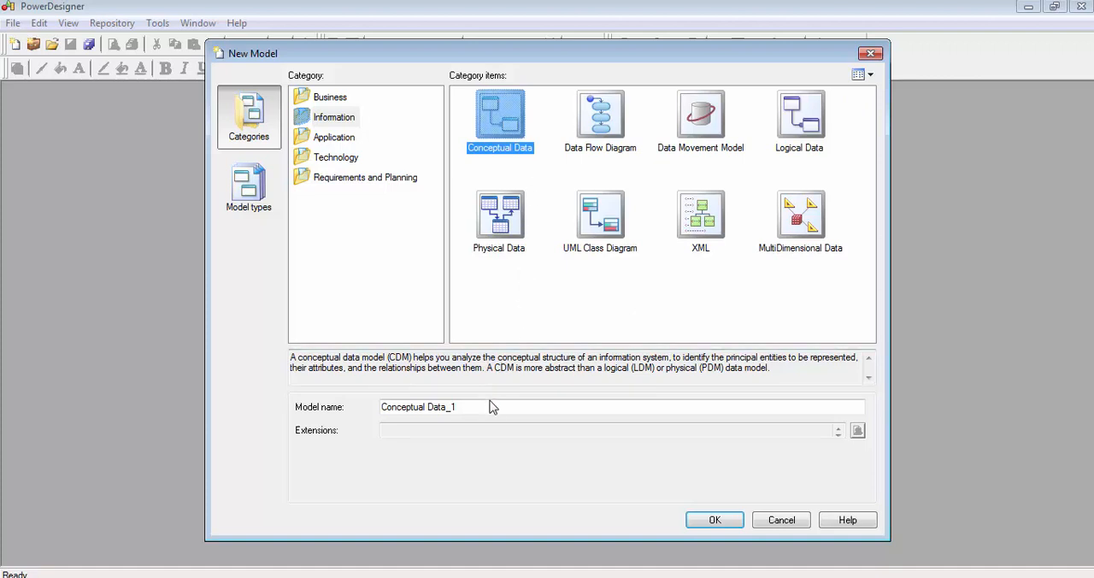
{"action": "left_click_drag", "start_coordinate": [498, 407], "coordinate": [355, 393]}
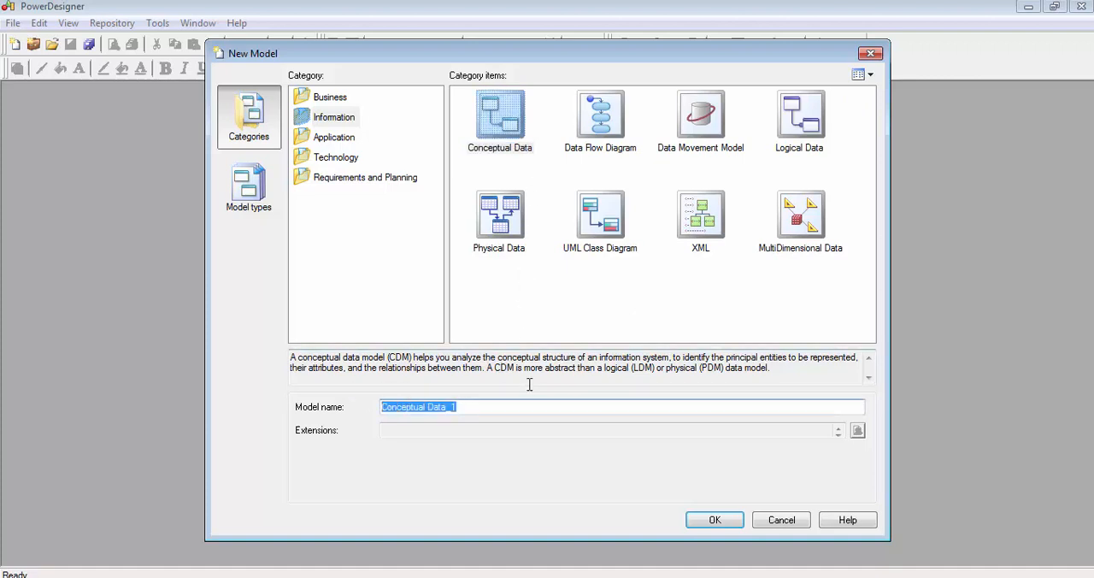
{"action": "type", "text": "Artesanias"}
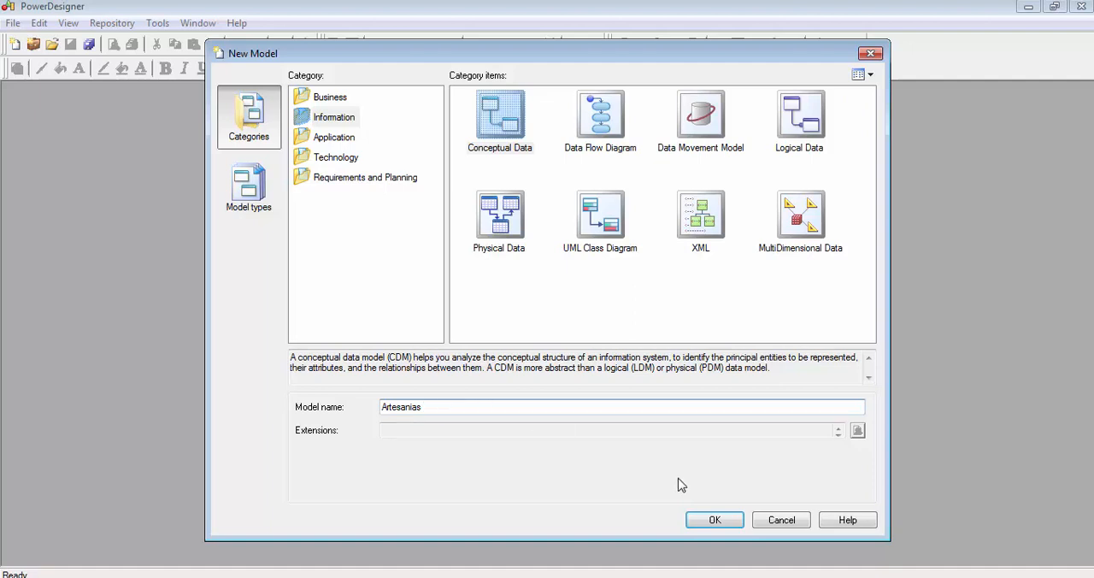
{"action": "left_click", "coordinate": [717, 520]}
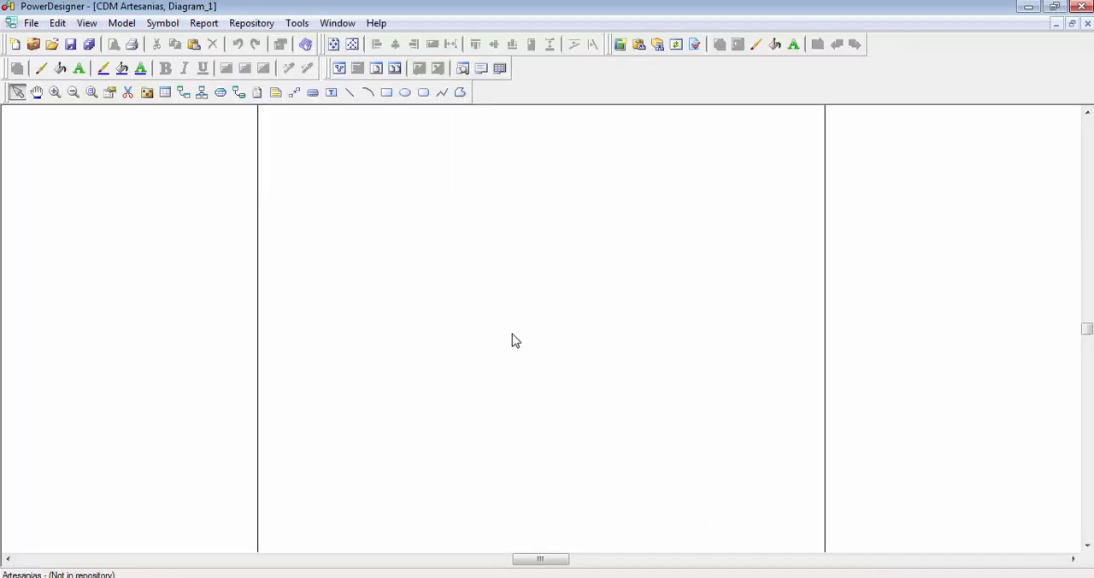
- Examine the page grid of the empty Artesanias diagram, from a single page to the full extent of the canvas
{"action": "scroll", "coordinate": [571, 318], "scroll_direction": "down", "scroll_amount": 1}
{"action": "scroll", "coordinate": [572, 316], "scroll_direction": "down", "scroll_amount": 4}
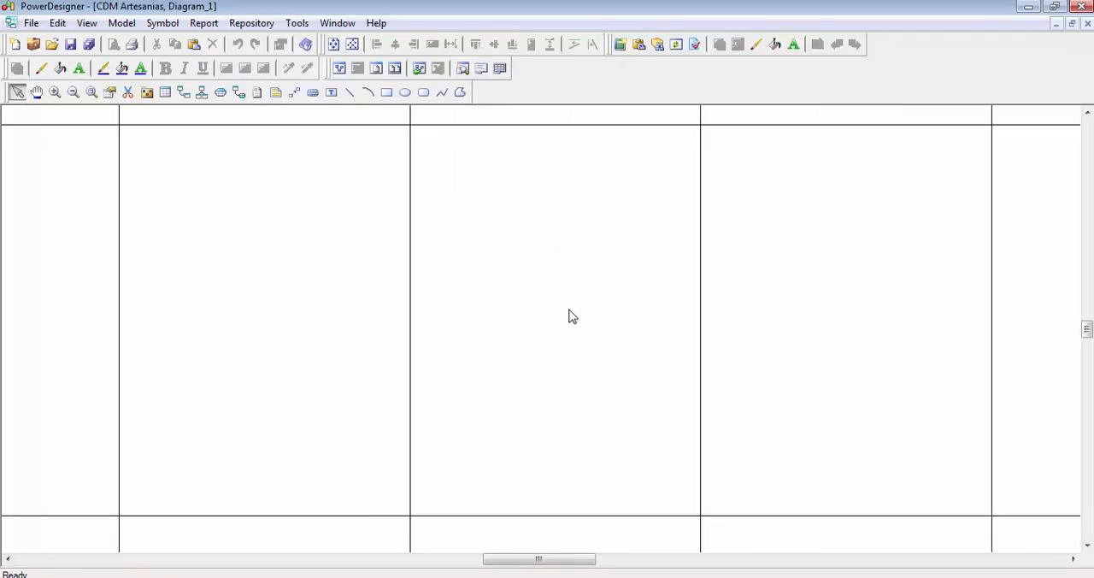
{"action": "scroll", "coordinate": [572, 317], "scroll_direction": "down", "scroll_amount": 4}
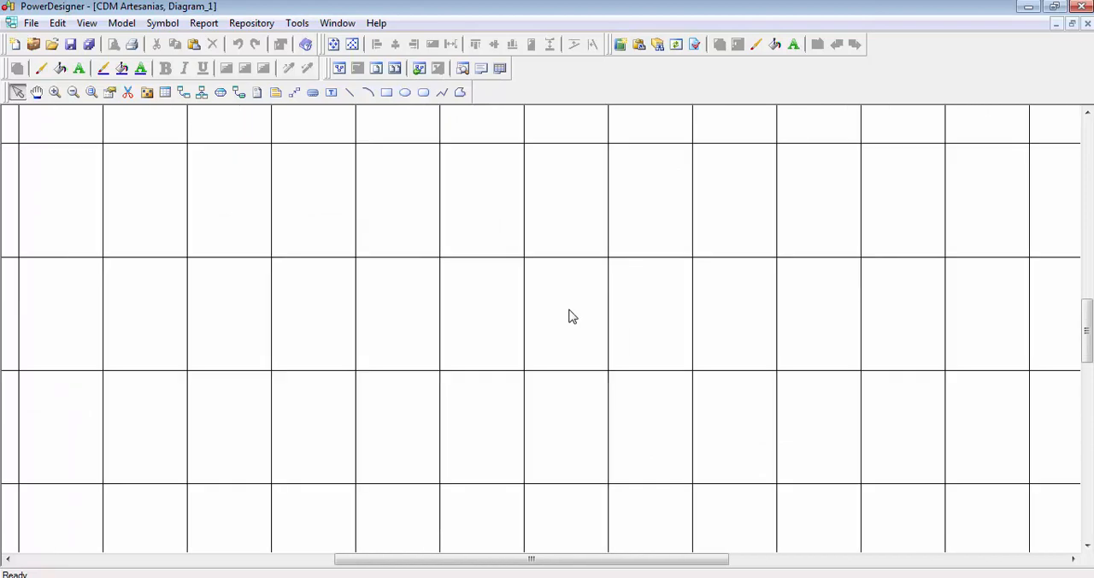
{"action": "scroll", "coordinate": [572, 316], "scroll_direction": "down", "scroll_amount": 5}
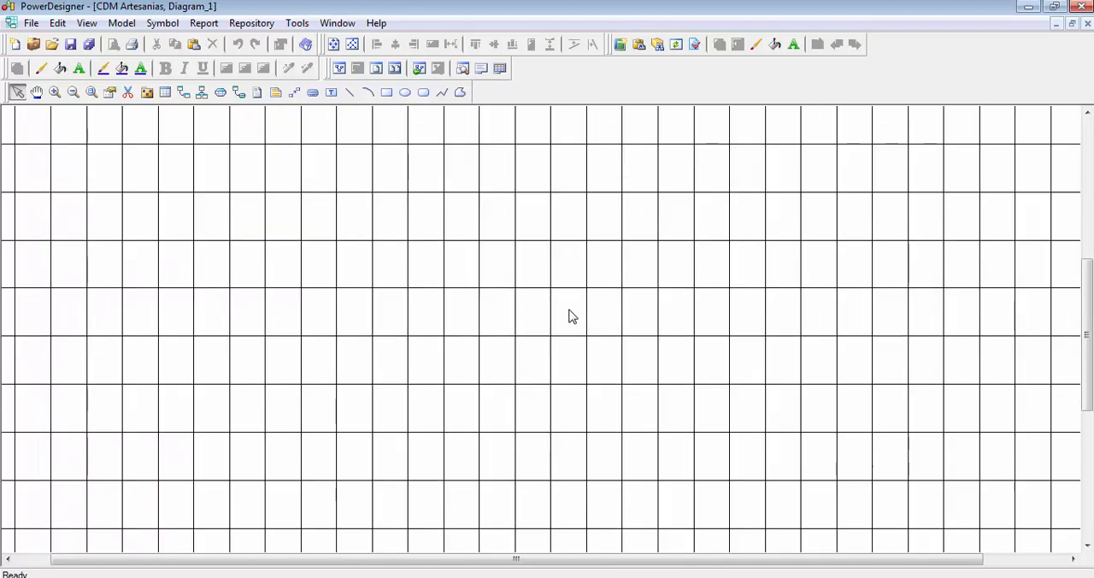
{"action": "scroll", "coordinate": [572, 317], "scroll_direction": "down", "scroll_amount": 1}
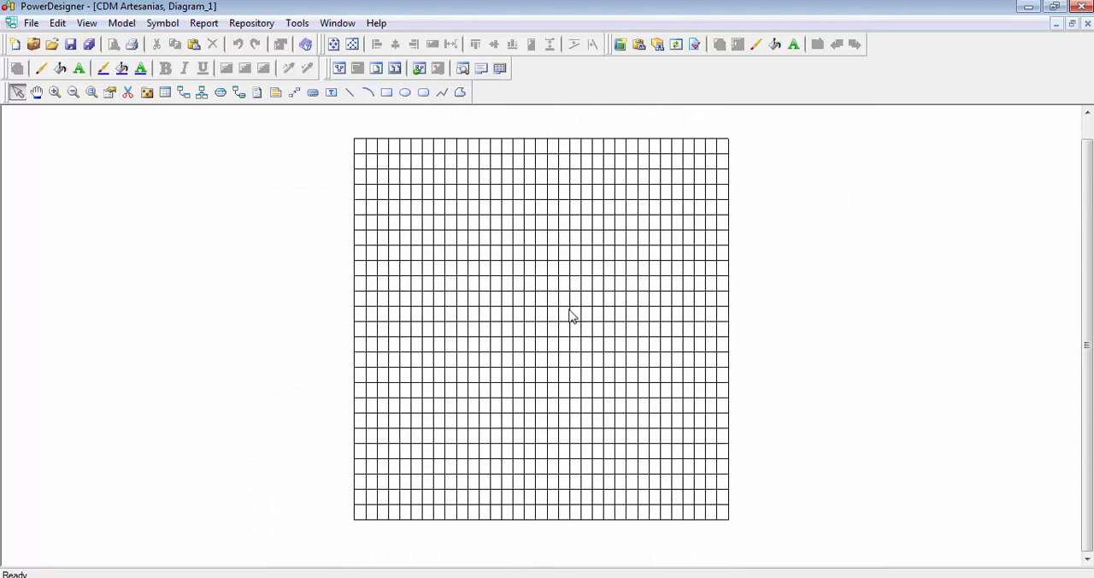
{"action": "scroll", "coordinate": [571, 316], "scroll_direction": "up", "scroll_amount": 3}
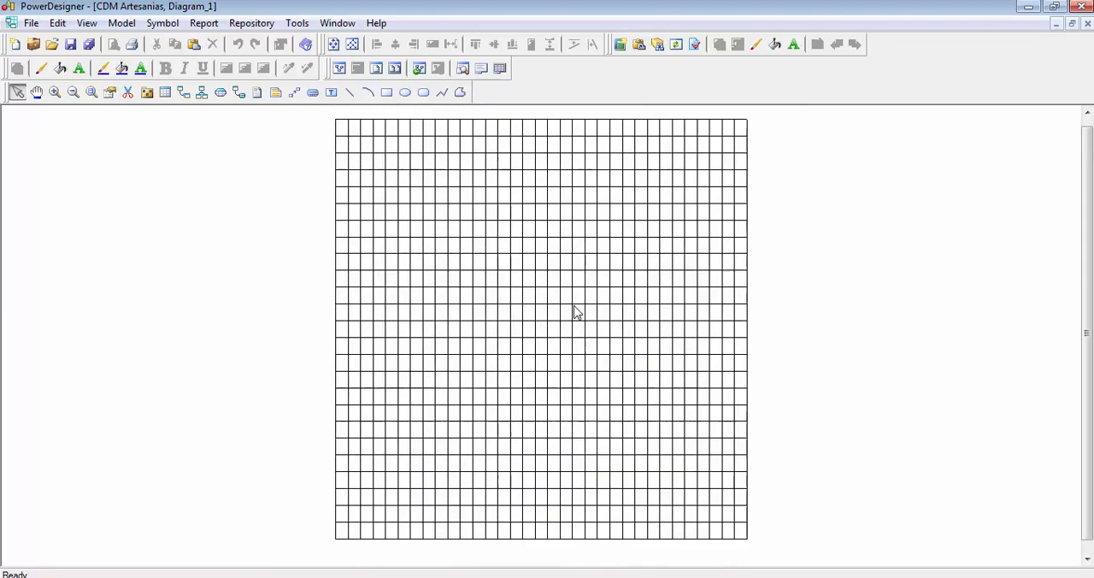
{"action": "scroll", "coordinate": [573, 307], "scroll_direction": "up", "scroll_amount": 2}
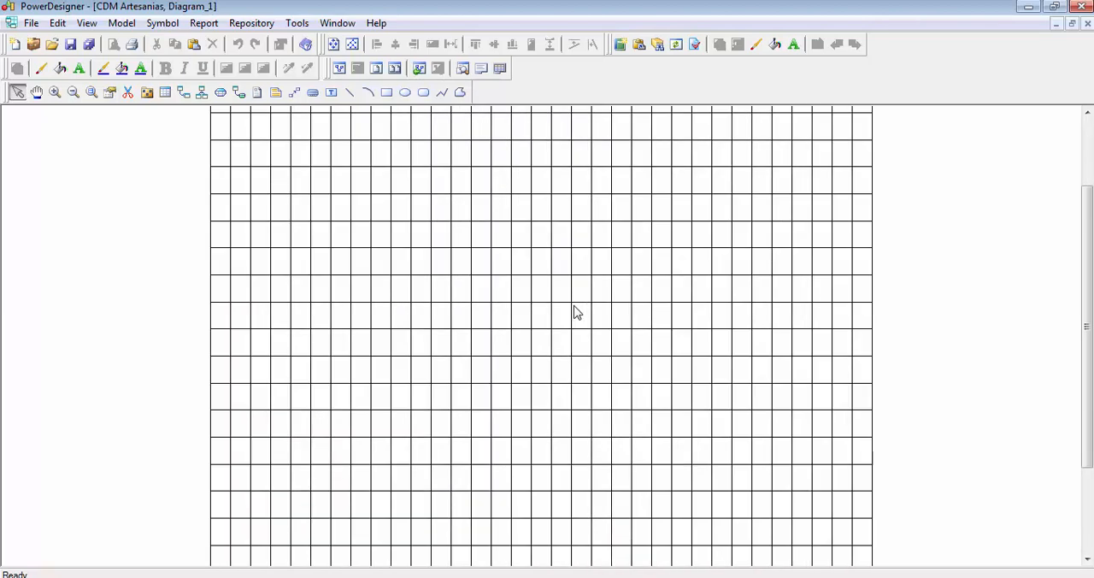
{"action": "scroll", "coordinate": [575, 312], "scroll_direction": "up", "scroll_amount": 4}
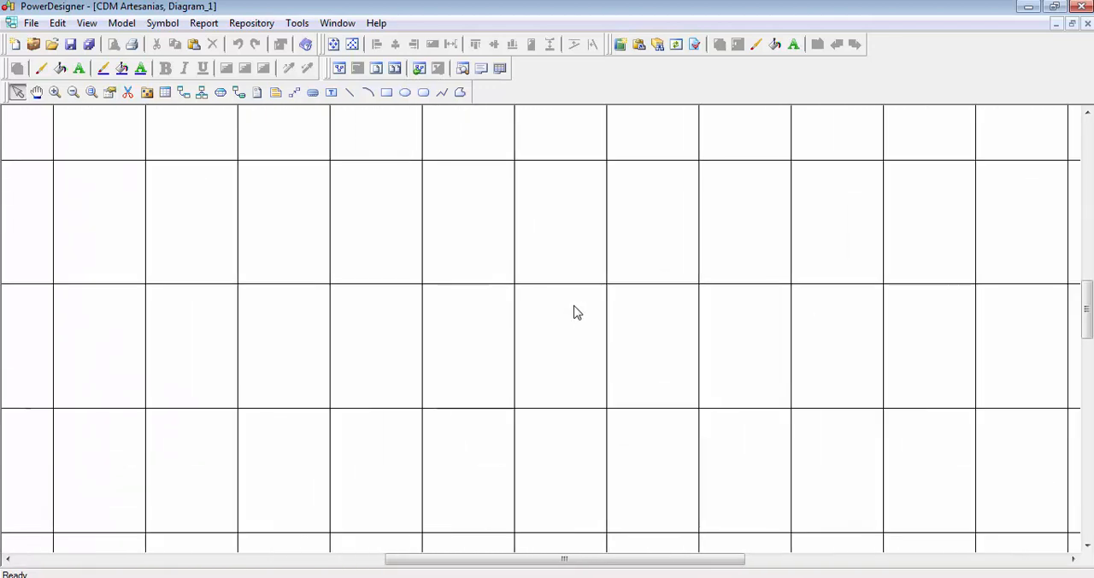
{"action": "scroll", "coordinate": [577, 312], "scroll_direction": "up", "scroll_amount": 1}
{"action": "scroll", "coordinate": [575, 312], "scroll_direction": "down", "scroll_amount": 3}
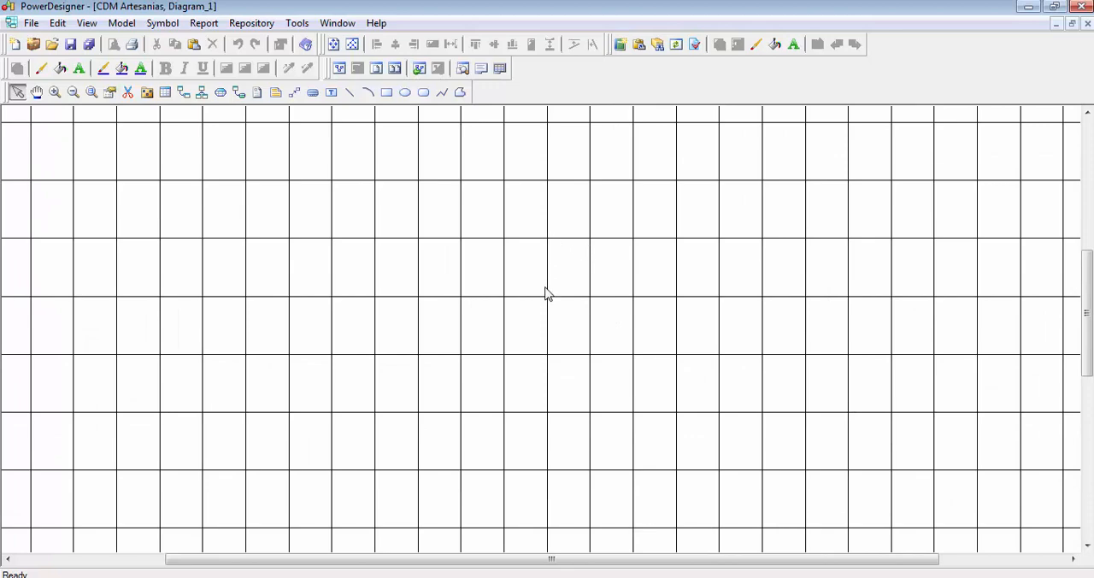
{"action": "scroll", "coordinate": [567, 269], "scroll_direction": "down", "scroll_amount": 2}
{"action": "scroll", "coordinate": [568, 267], "scroll_direction": "down", "scroll_amount": 3}
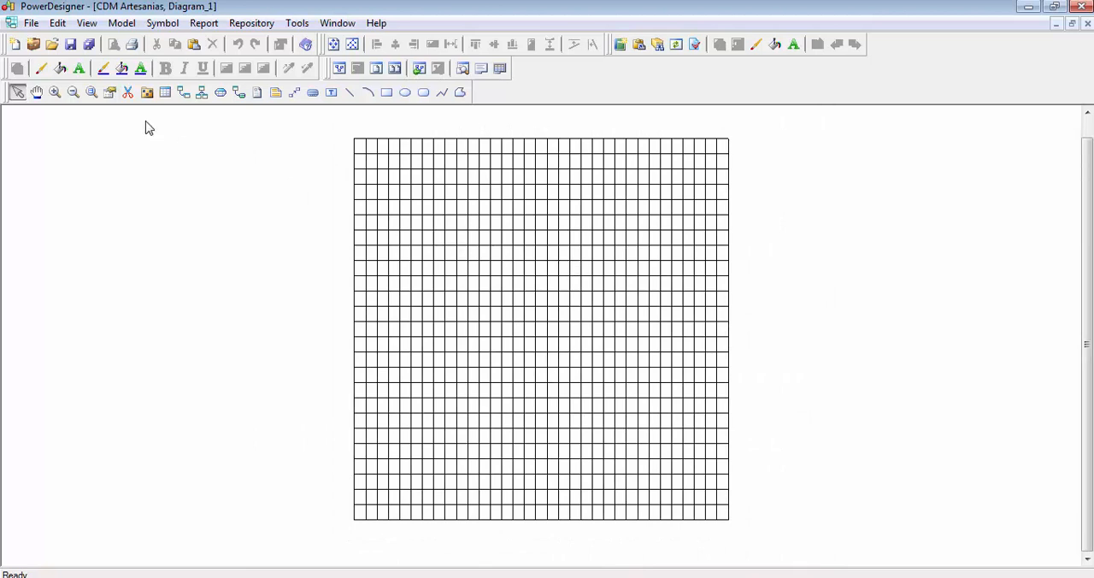
- Set up the diagram's pages with landscape orientation on Carta paper
{"action": "left_click", "coordinate": [32, 23]}
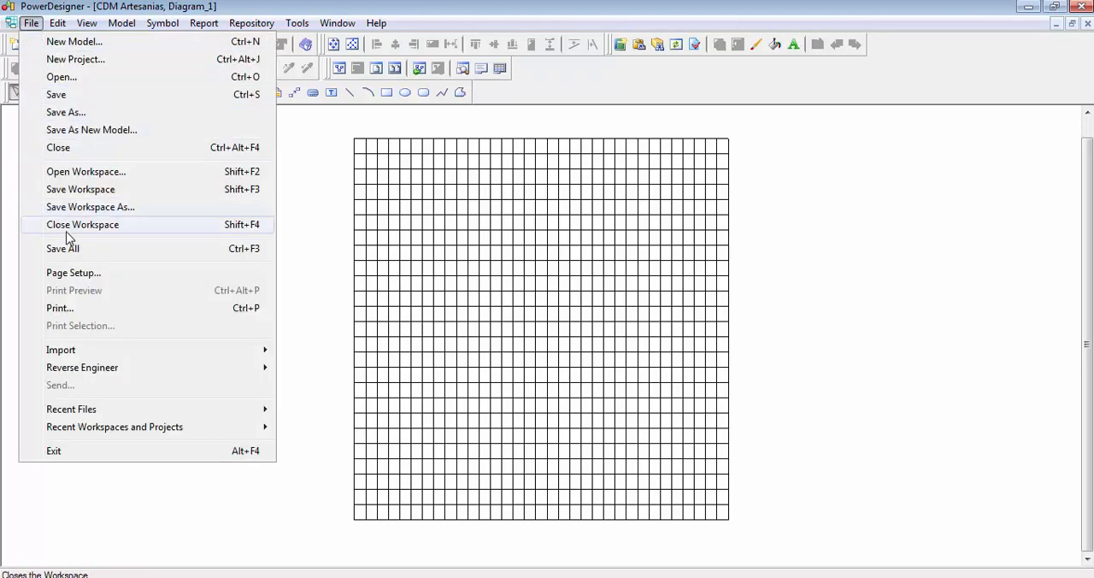
{"action": "left_click", "coordinate": [74, 274]}
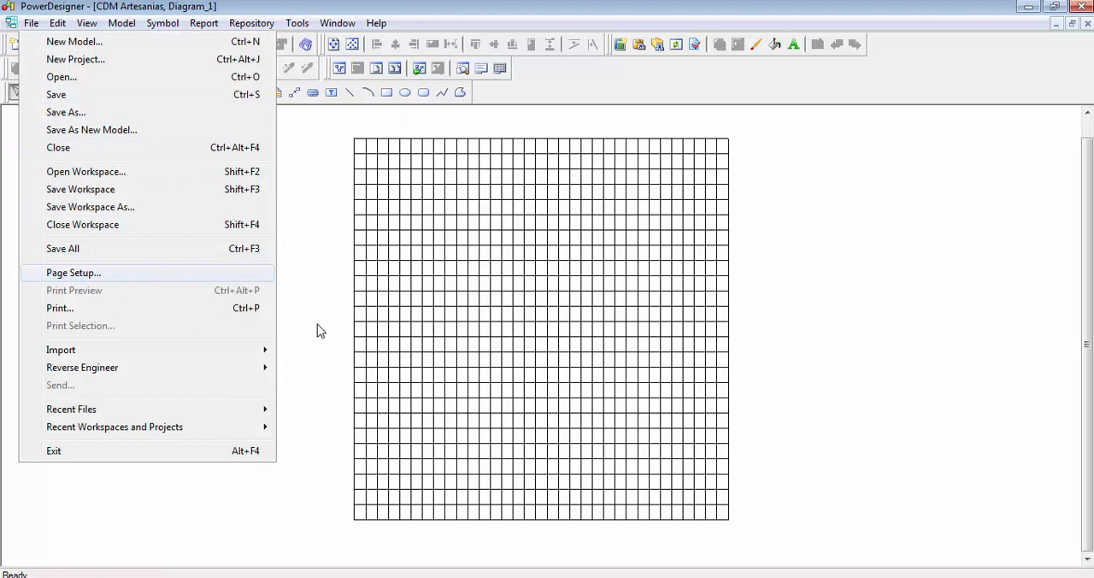
{"action": "left_click", "coordinate": [445, 198]}
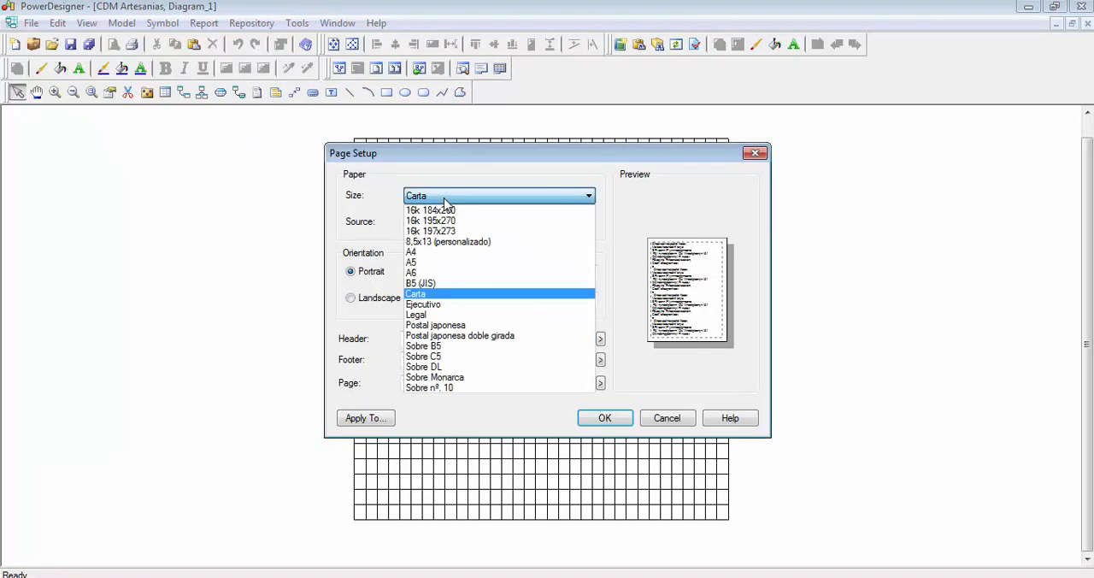
{"action": "left_click", "coordinate": [448, 183]}
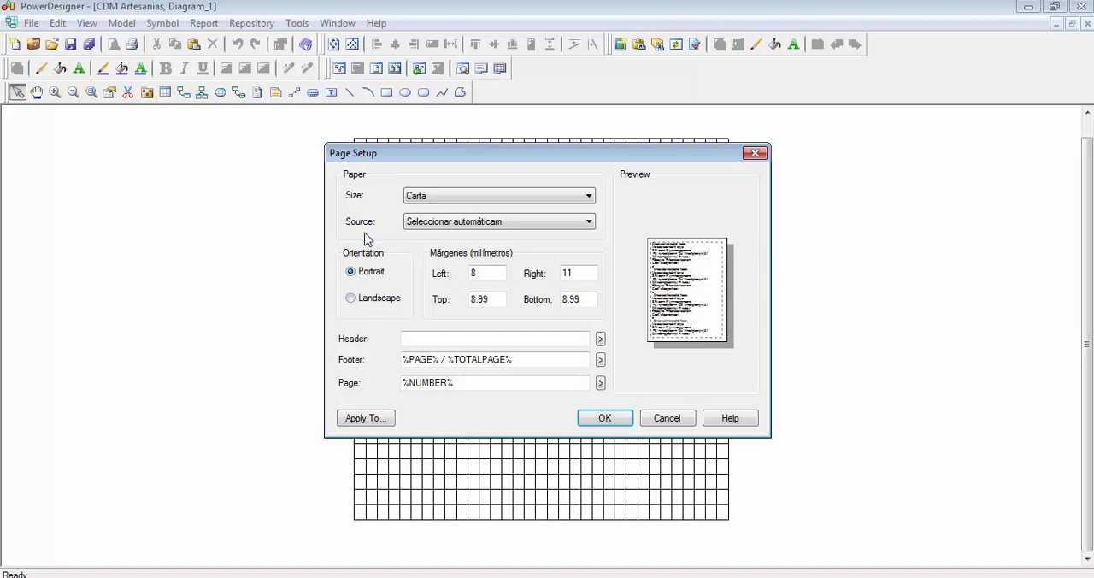
{"action": "left_click", "coordinate": [454, 199]}
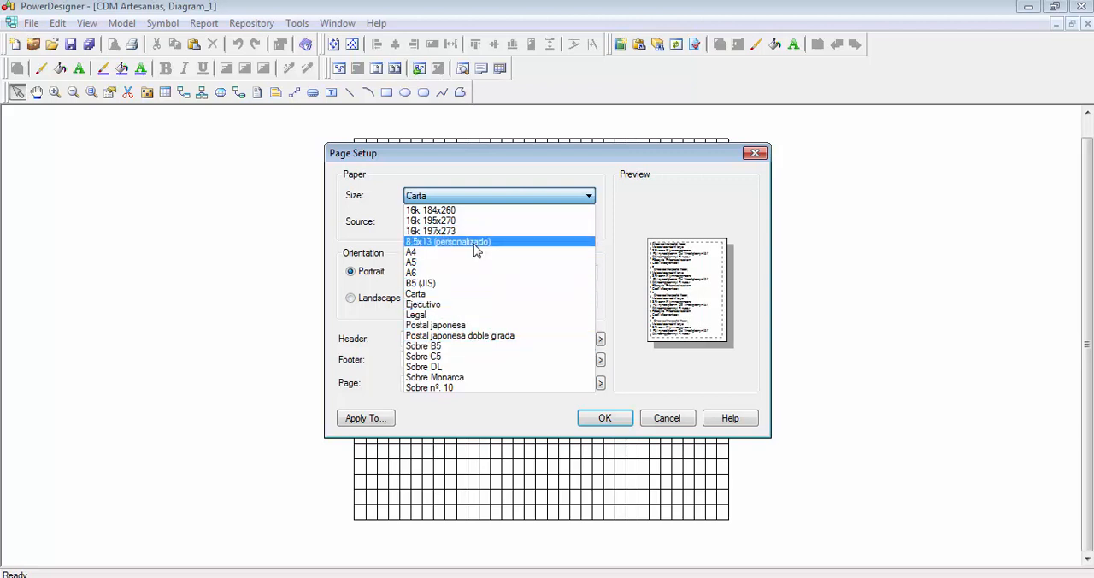
{"action": "left_click", "coordinate": [630, 178]}
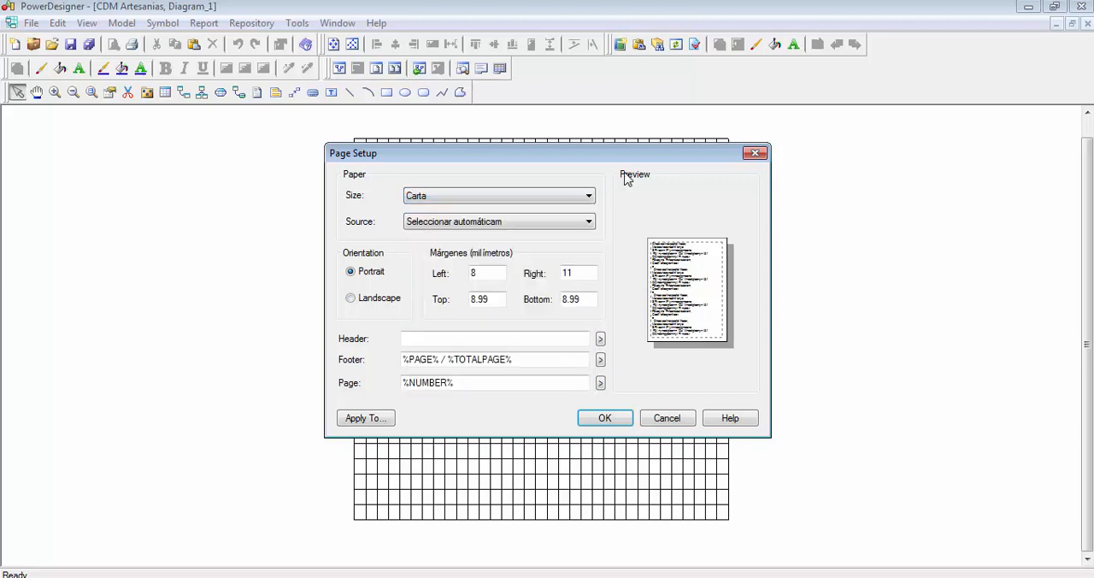
{"action": "left_click", "coordinate": [373, 301]}
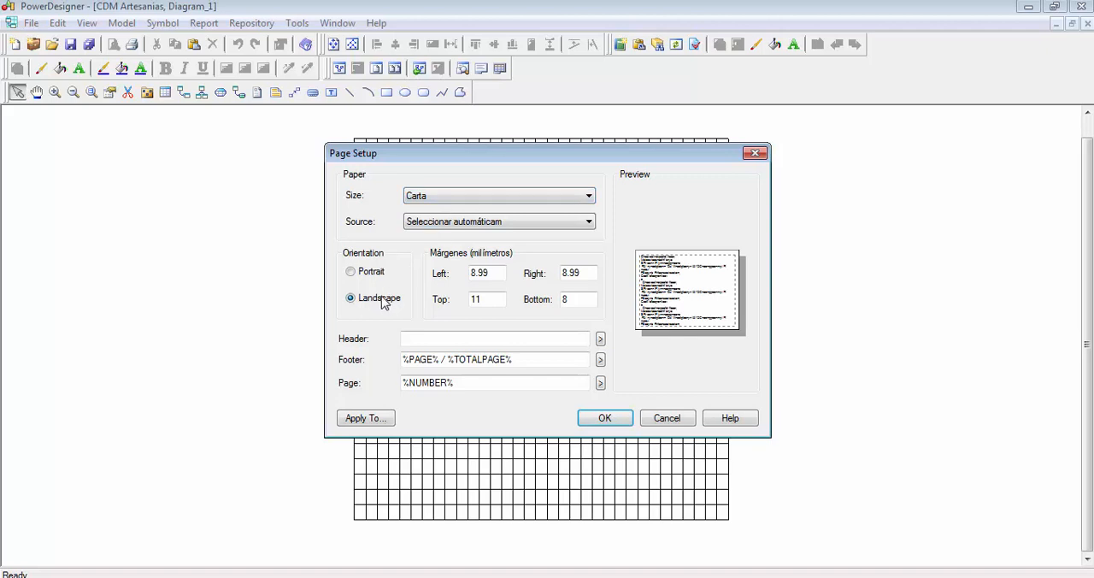
{"action": "left_click", "coordinate": [614, 419]}
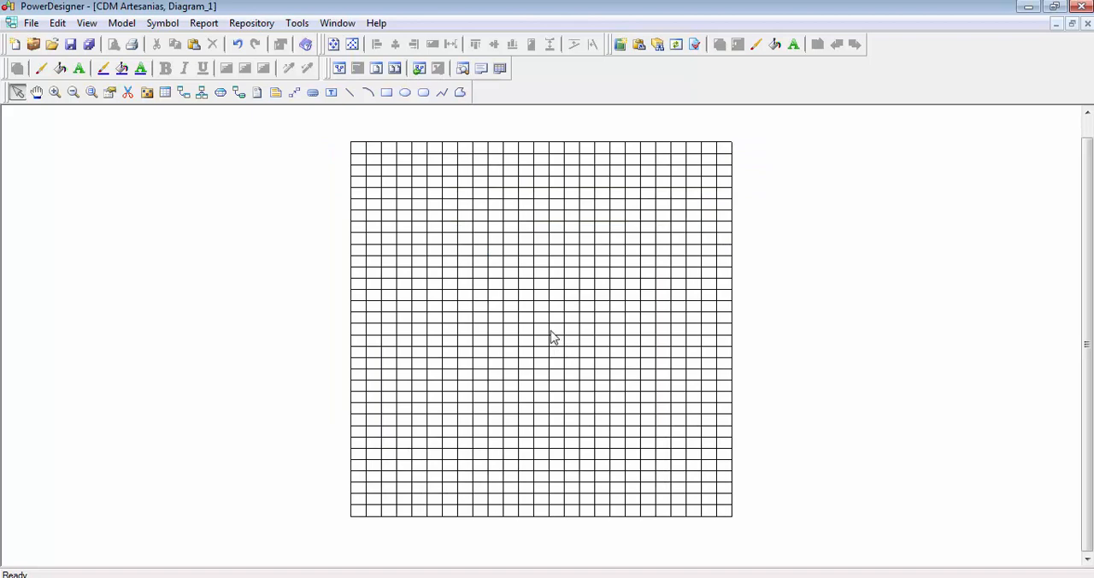
- Undock the Palette of drawing tools so it floats over the diagram, and close it
{"action": "scroll", "coordinate": [552, 335], "scroll_direction": "up", "scroll_amount": 6}
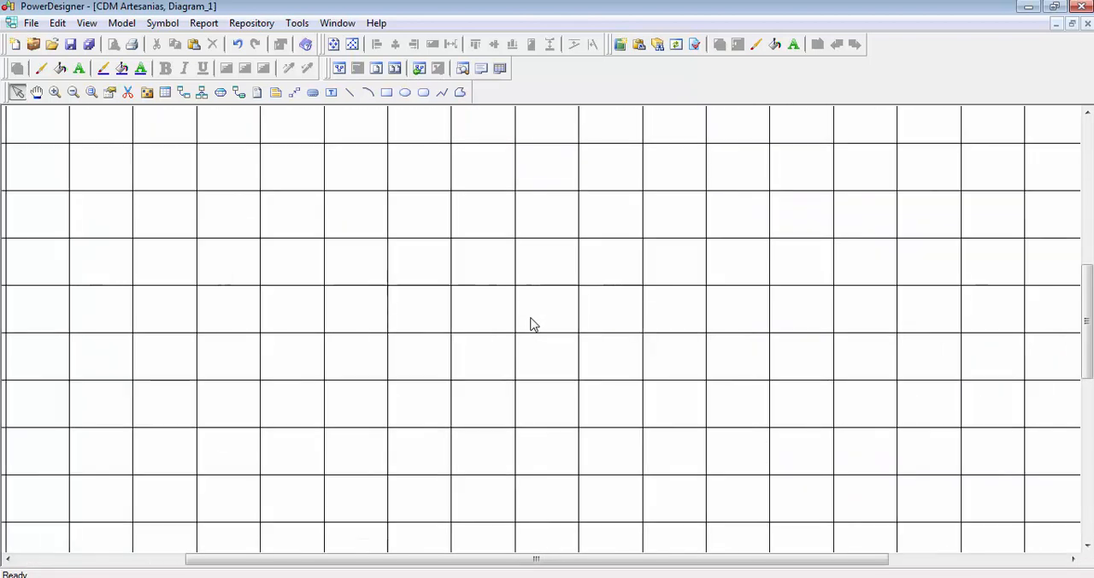
{"action": "scroll", "coordinate": [551, 324], "scroll_direction": "up", "scroll_amount": 4}
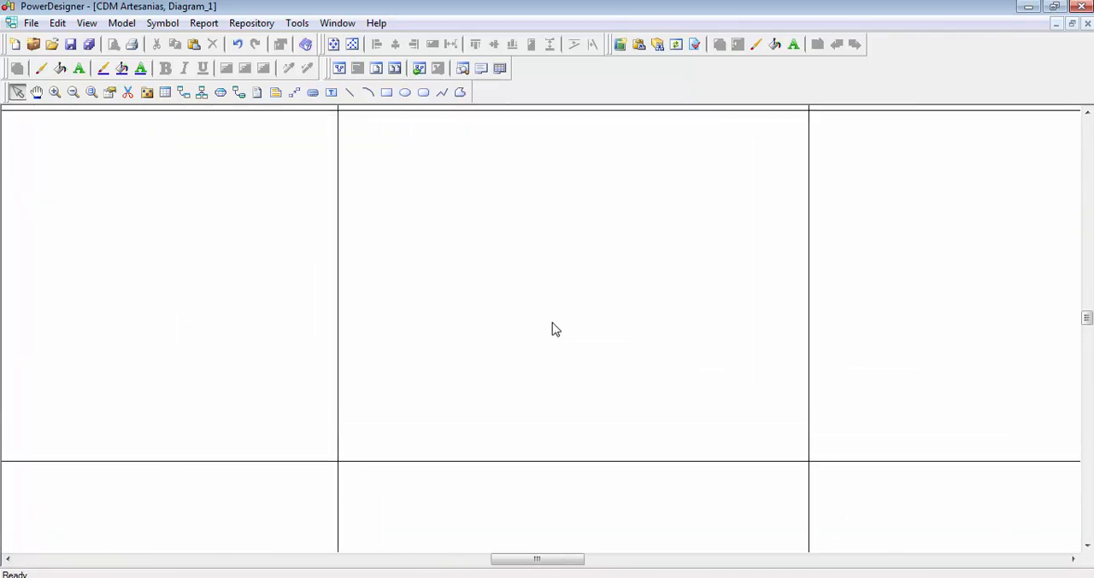
{"action": "scroll", "coordinate": [553, 323], "scroll_direction": "up", "scroll_amount": 1}
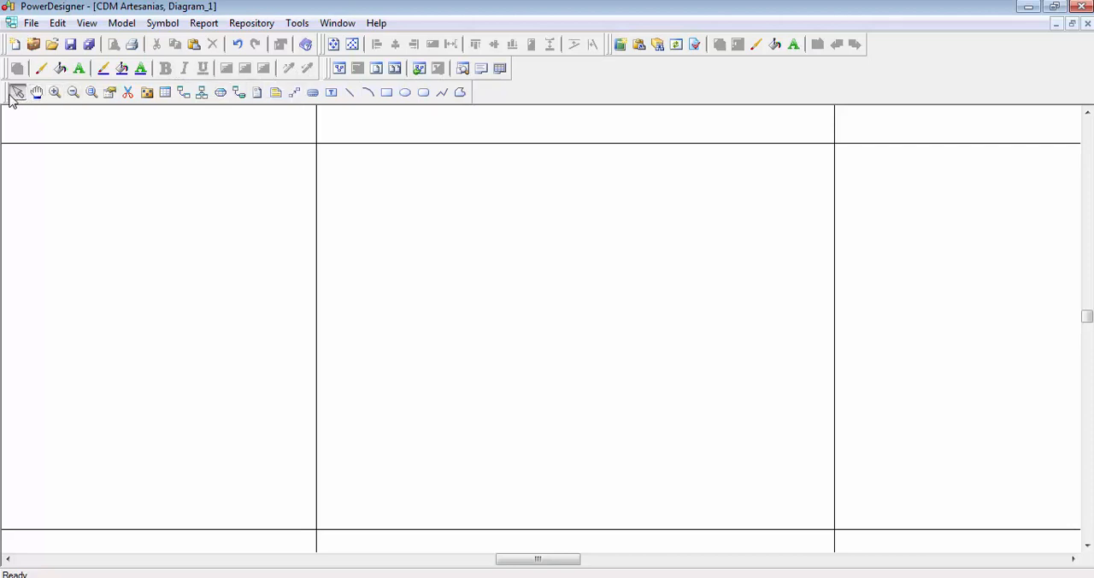
{"action": "left_click_drag", "start_coordinate": [9, 97], "coordinate": [1033, 159]}
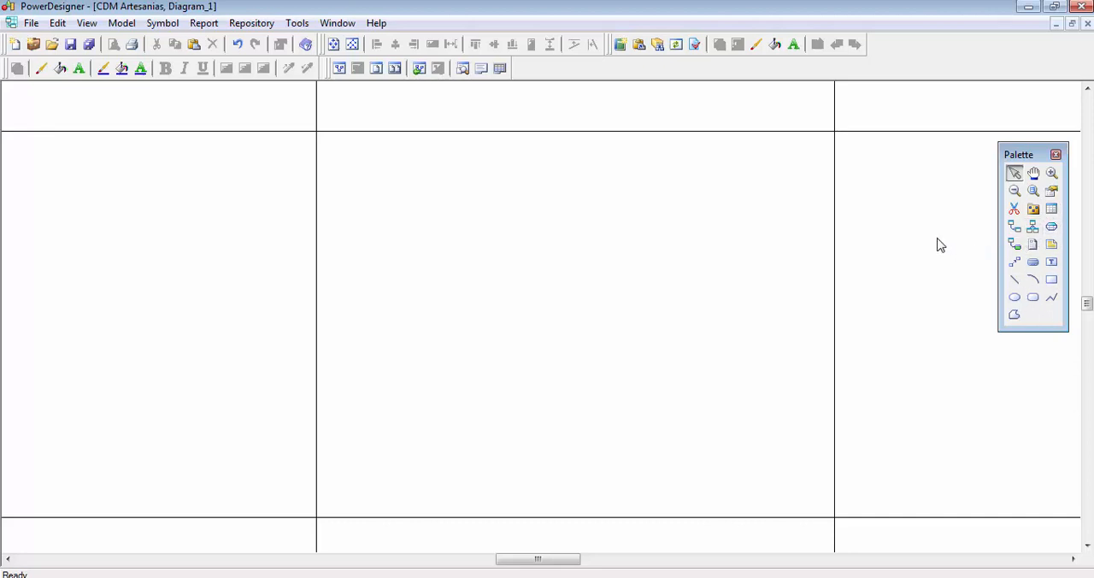
{"action": "left_click", "coordinate": [1057, 156]}
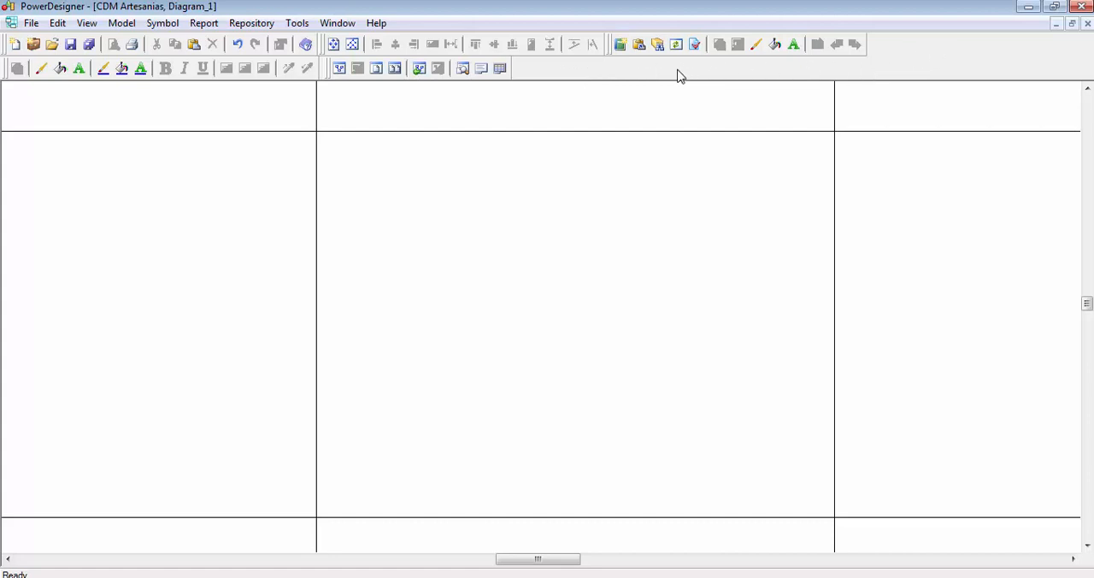
- Show the Palette of drawing tools again over the diagram
{"action": "right_click", "coordinate": [587, 71]}
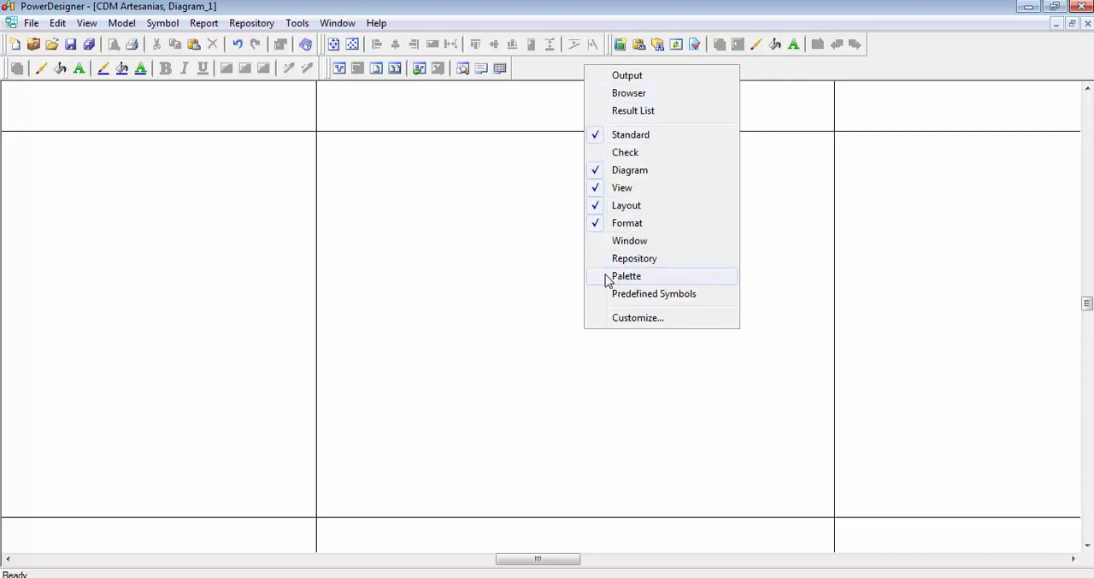
{"action": "left_click", "coordinate": [646, 279]}
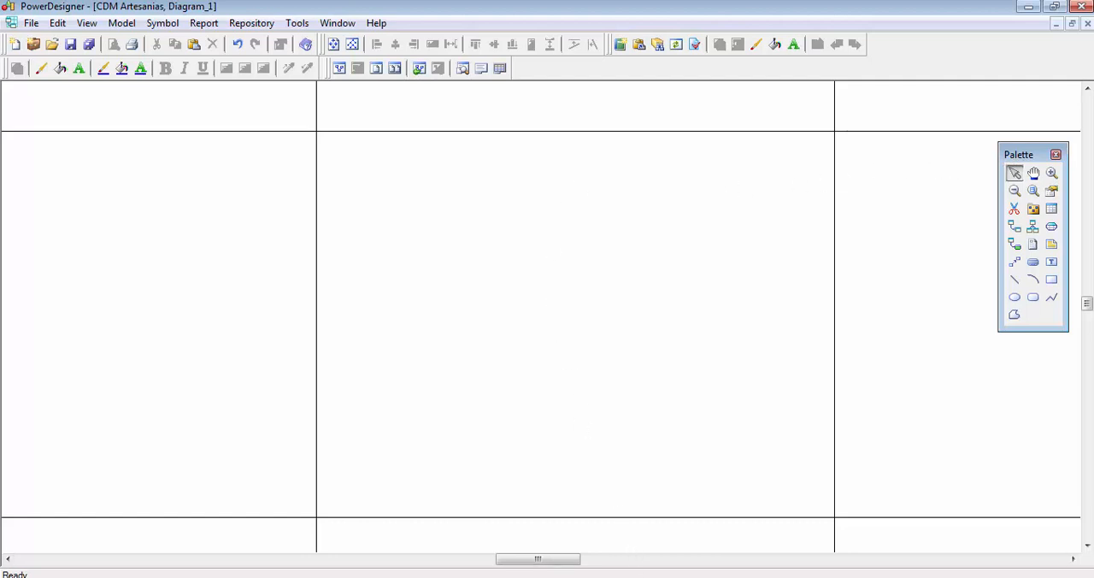
- Check the first entity, artesanías, in the Artesanias.docx case text in Word and return to PowerDesigner
{"action": "left_click", "coordinate": [659, 573]}
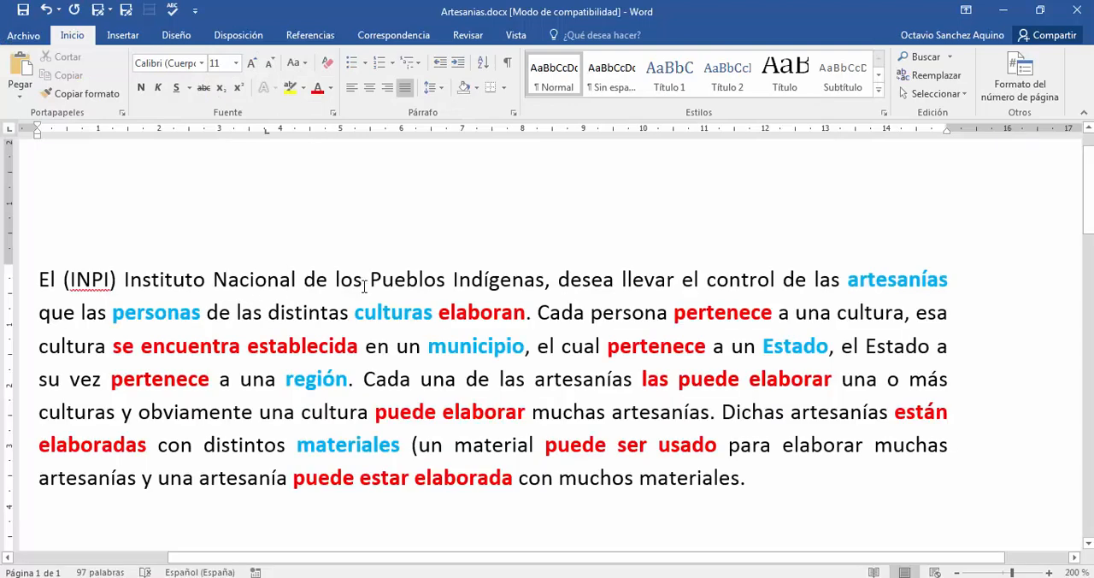
{"action": "double_click", "coordinate": [870, 279]}
{"action": "left_click", "coordinate": [640, 227]}
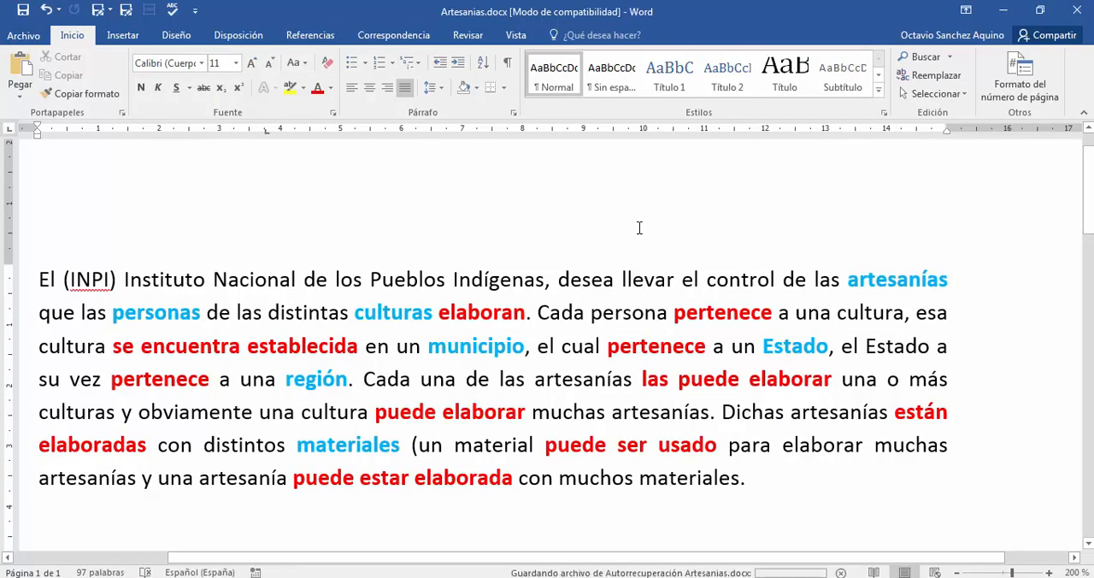
{"action": "double_click", "coordinate": [885, 279]}
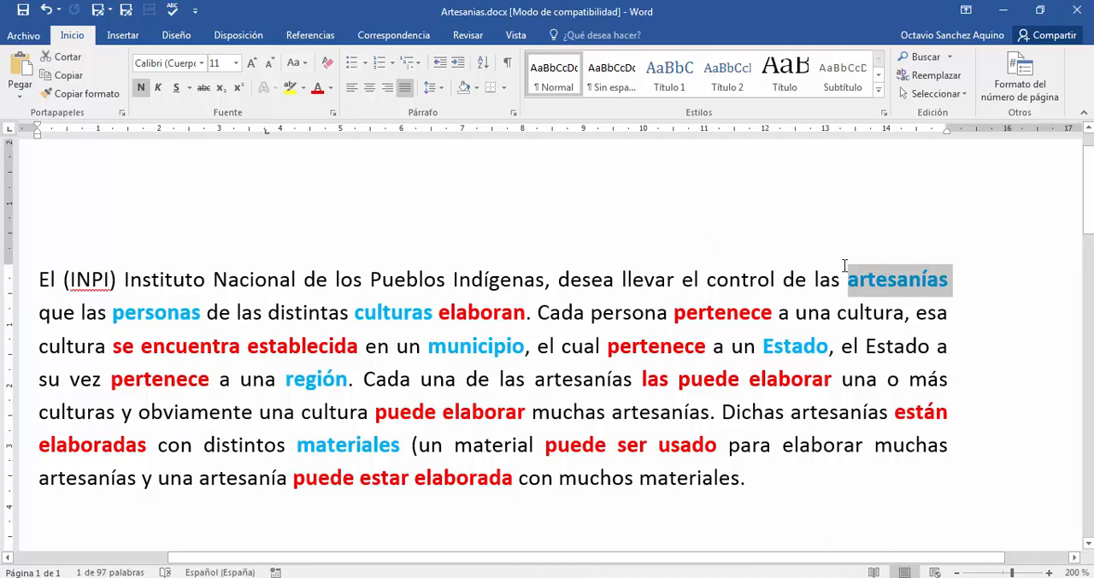
{"action": "key", "text": "alt+Tab"}
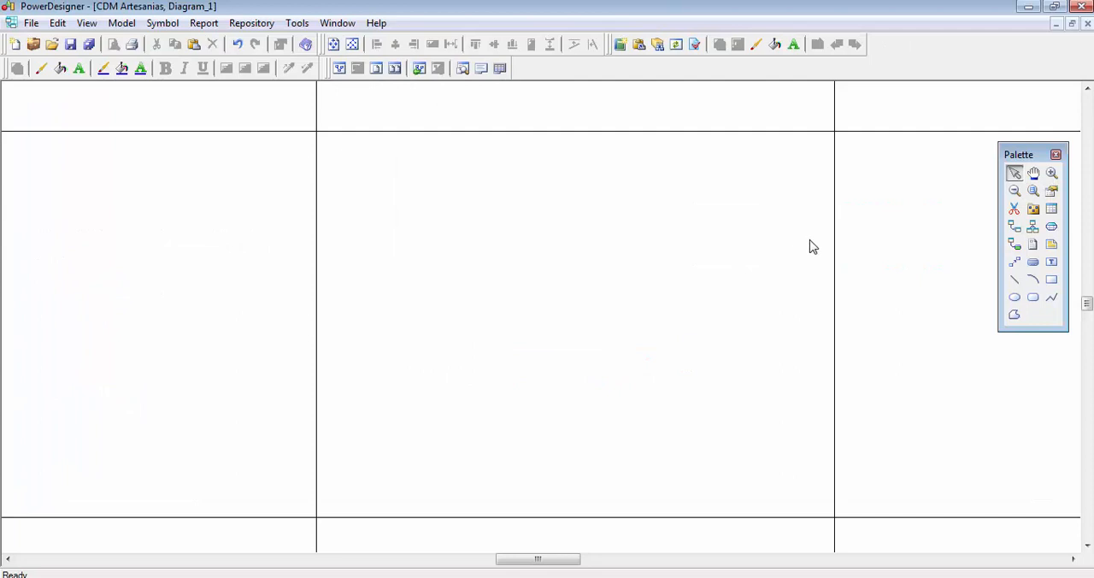
- Place four new entities in a row near the upper-left corner of the central page with the Entity tool
{"action": "left_click", "coordinate": [1051, 210]}
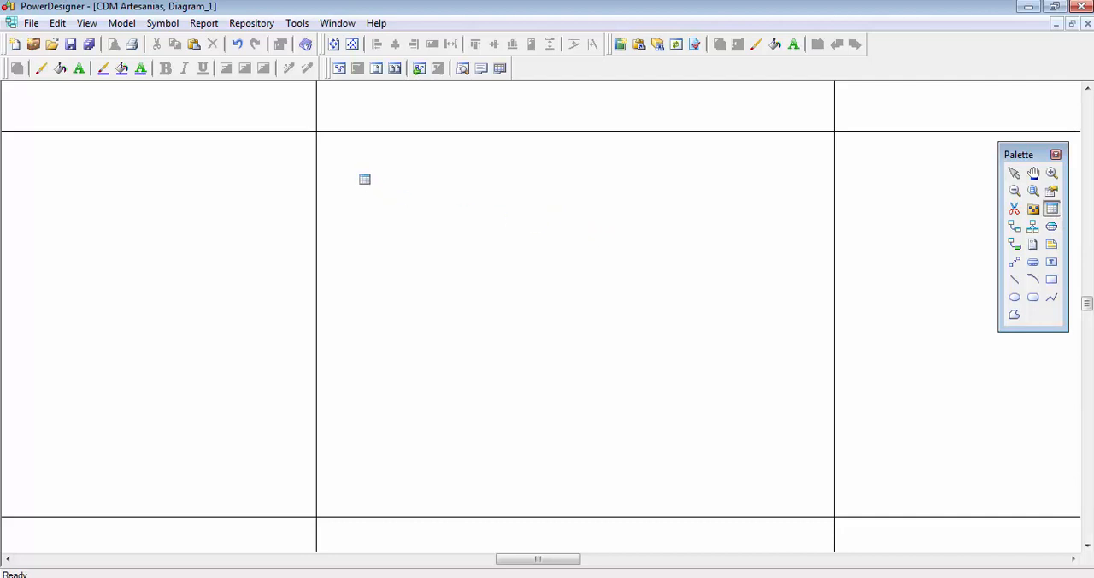
{"action": "left_click", "coordinate": [364, 179]}
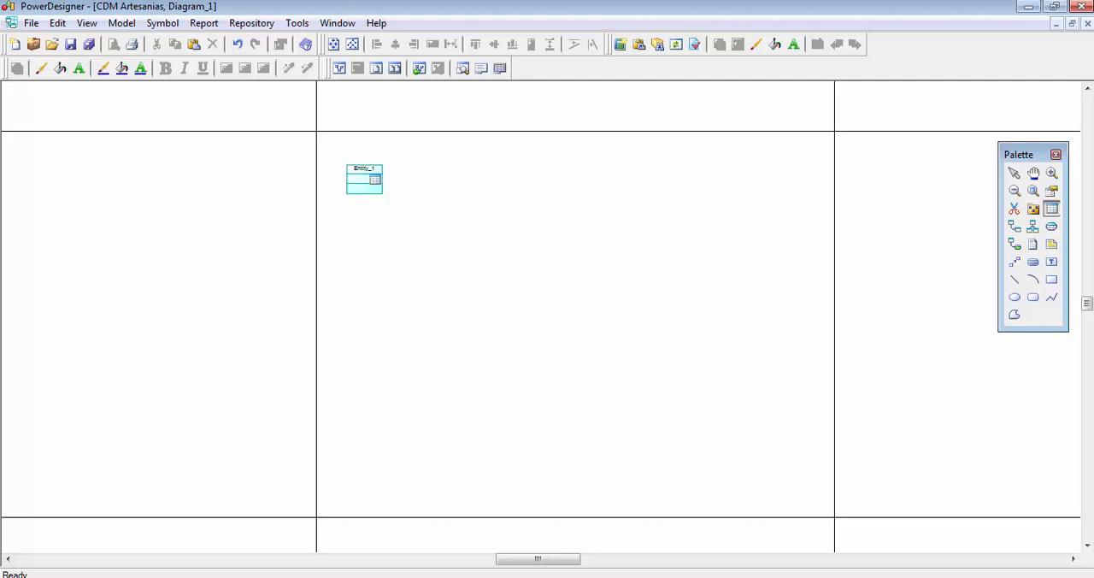
{"action": "left_click", "coordinate": [418, 178]}
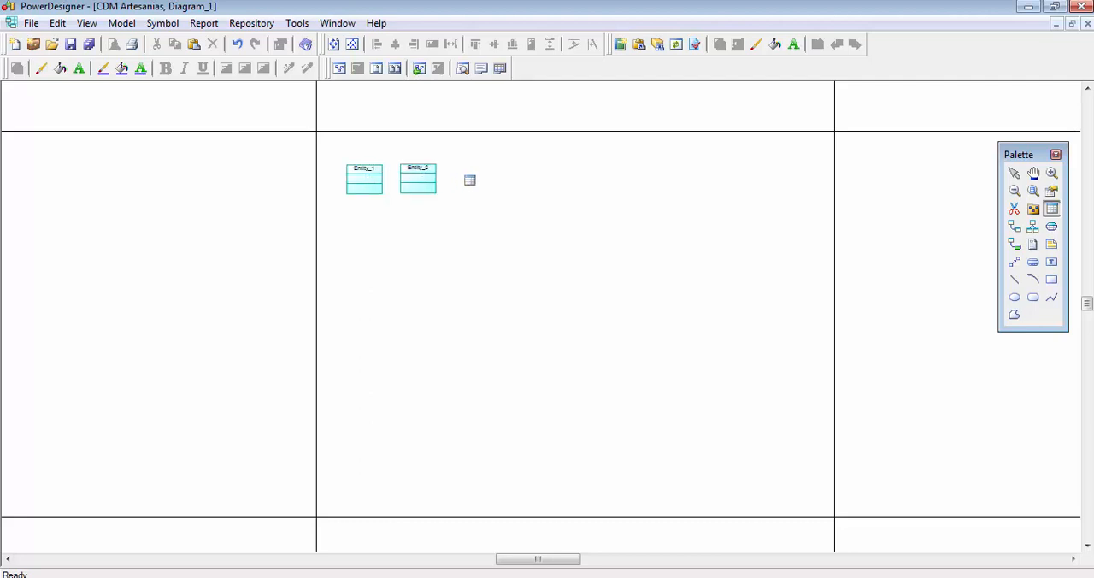
{"action": "left_click", "coordinate": [469, 179]}
{"action": "left_click", "coordinate": [517, 179]}
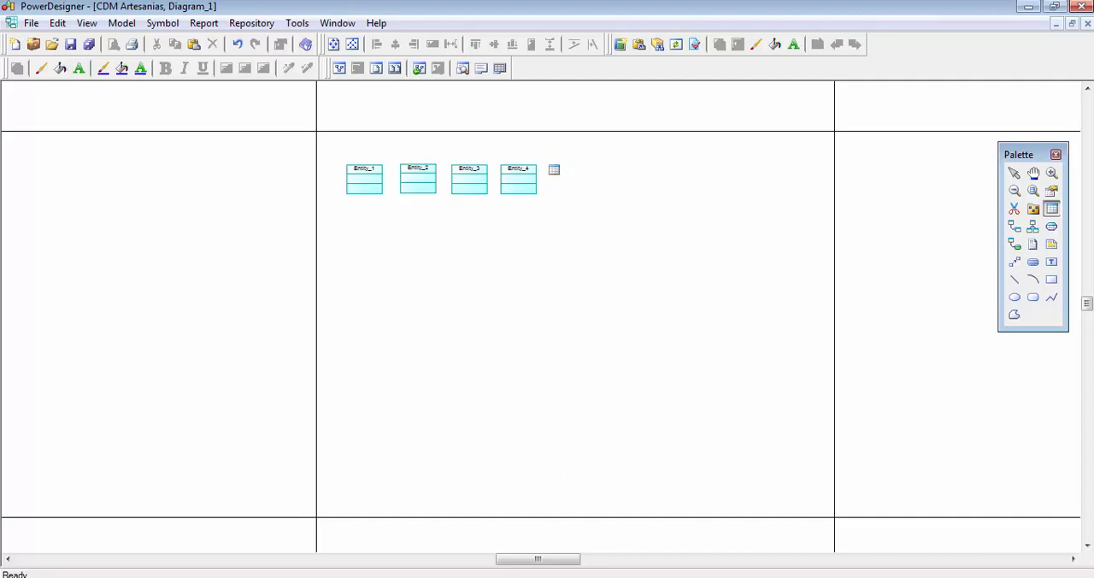
{"action": "right_click", "coordinate": [598, 174]}
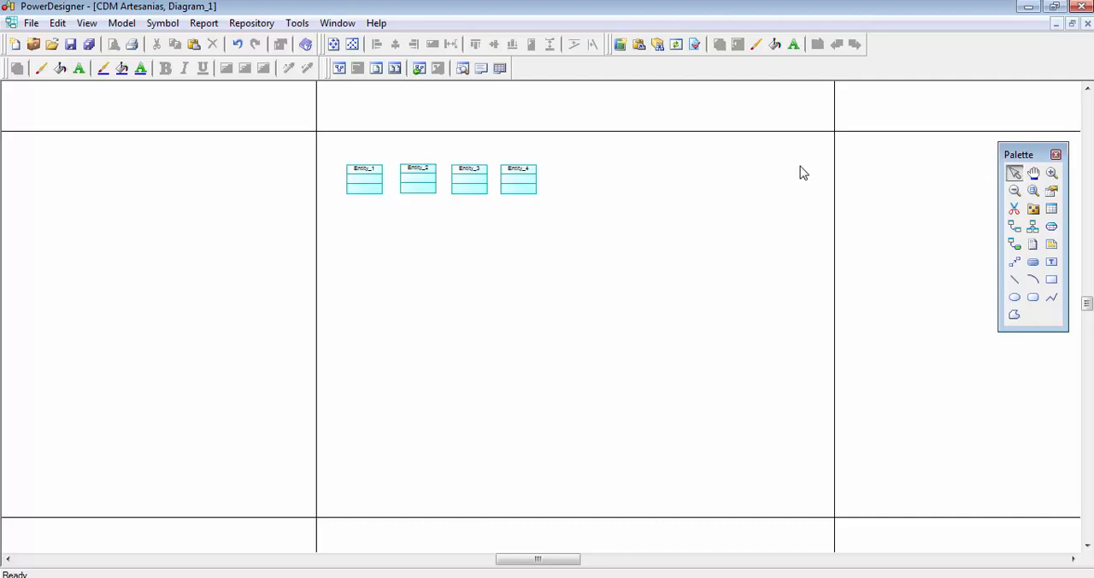
- Delete the second, third and fourth entities from the model, using the Delete objects option
{"action": "left_click_drag", "start_coordinate": [397, 147], "coordinate": [606, 254]}
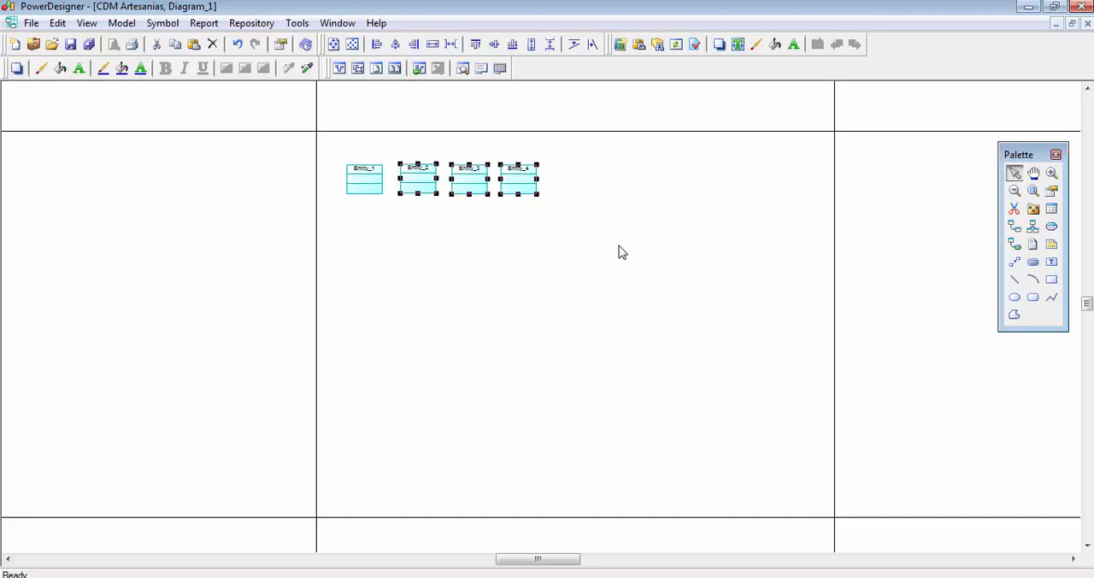
{"action": "key", "text": "Delete"}
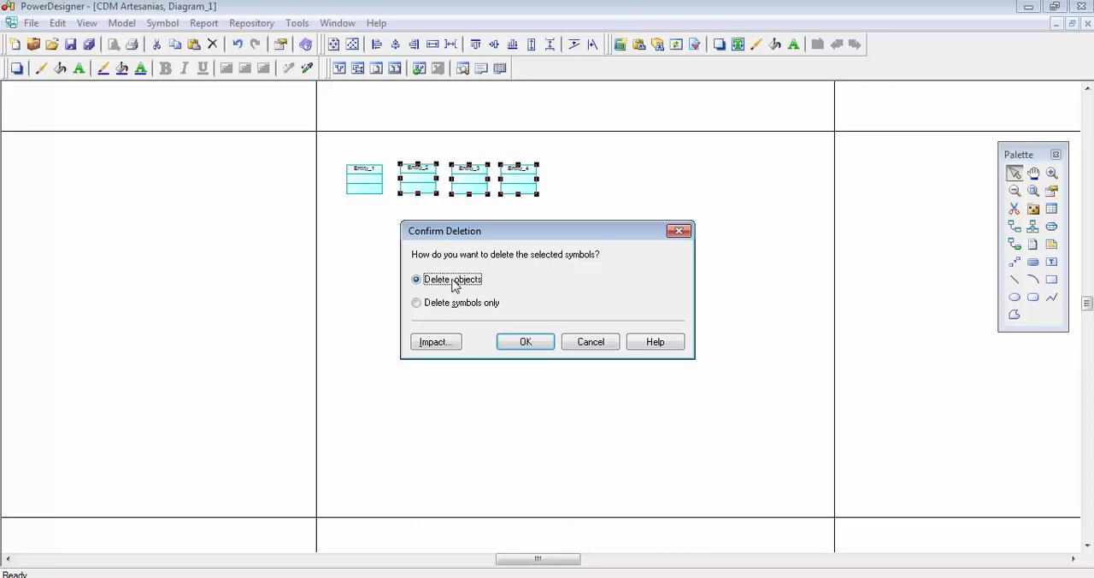
{"action": "left_click", "coordinate": [525, 342]}
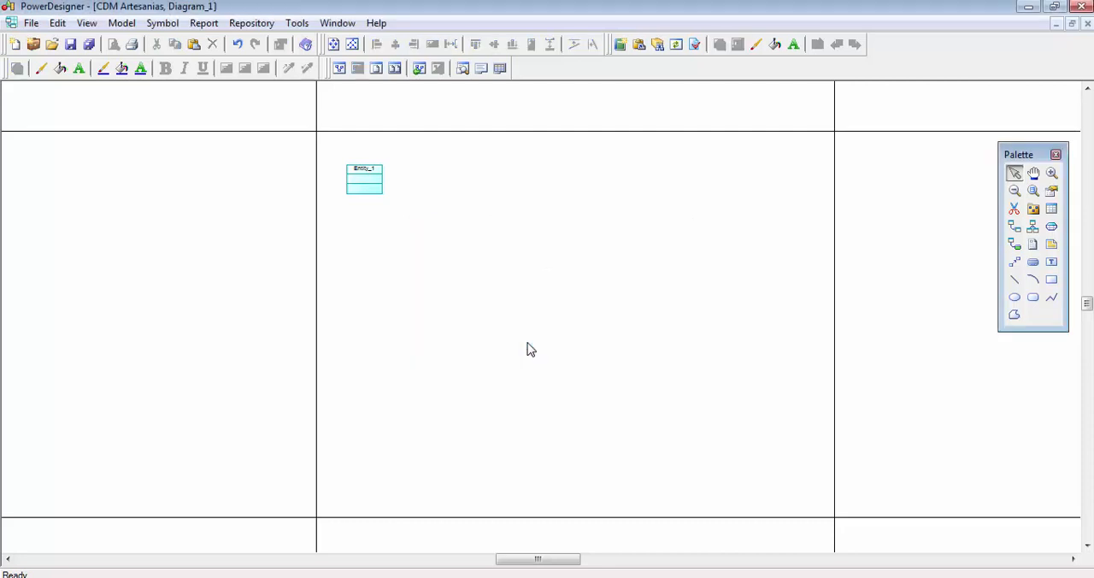
{"action": "left_click", "coordinate": [370, 187]}
{"action": "right_click", "coordinate": [370, 187]}
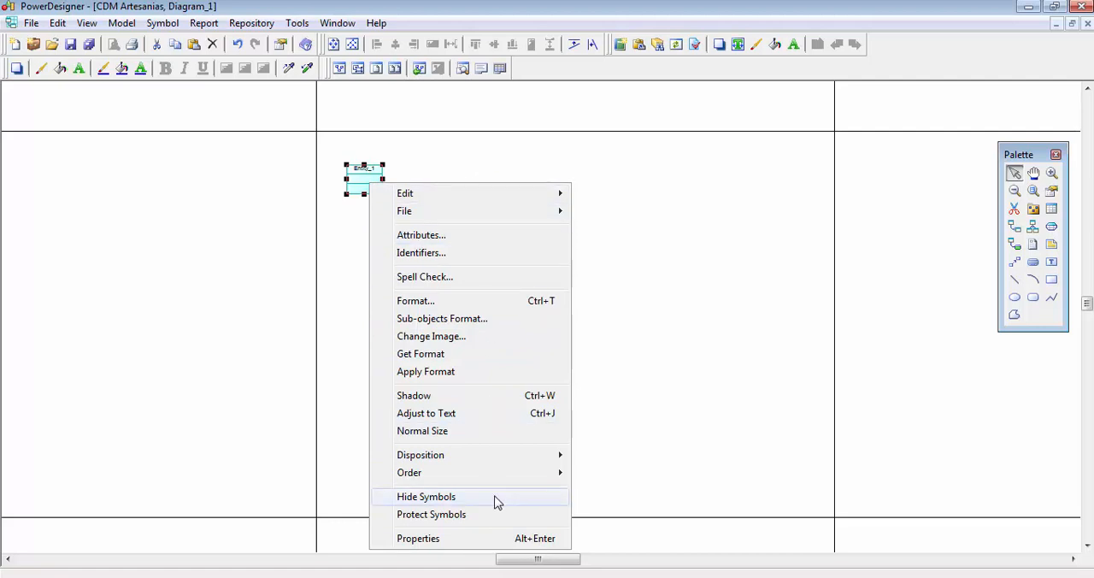
{"action": "mouse_move", "coordinate": [456, 201]}
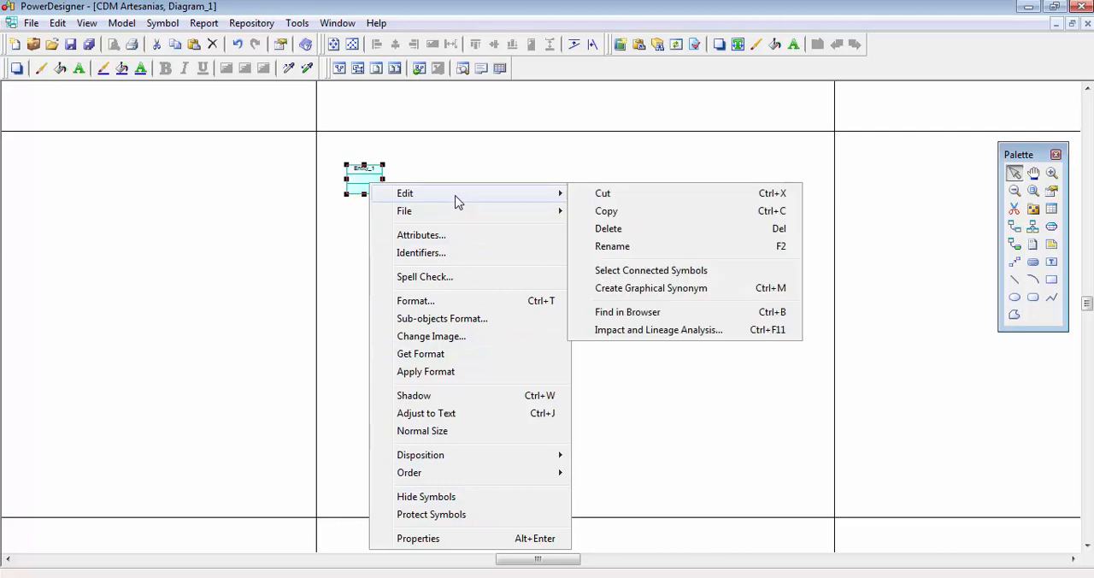
{"action": "left_click", "coordinate": [608, 229]}
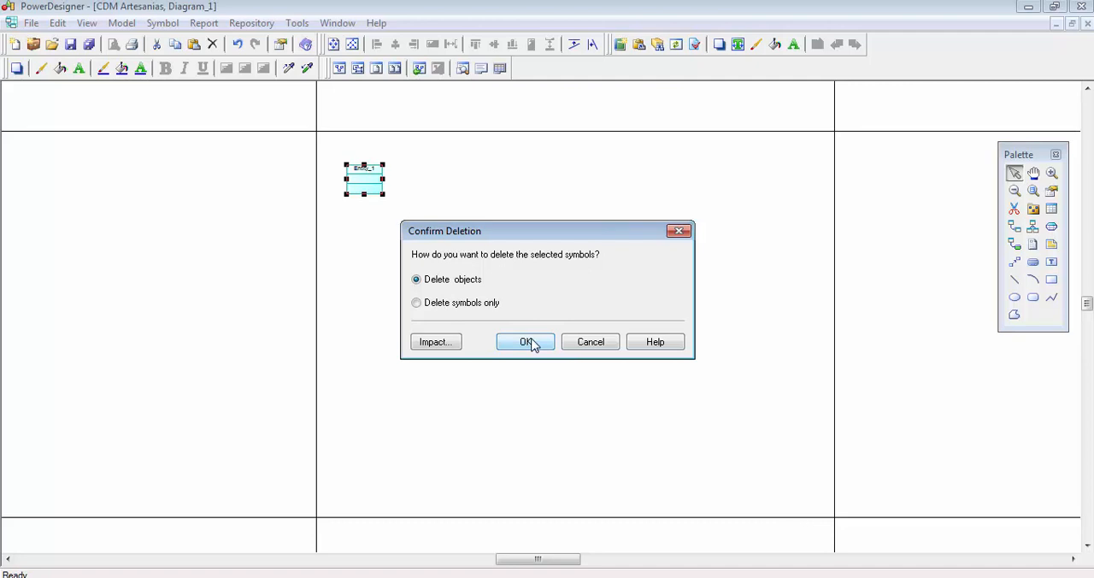
{"action": "left_click", "coordinate": [602, 343]}
{"action": "left_click", "coordinate": [442, 280]}
- Move the remaining entity closer to the page's upper-left corner
{"action": "scroll", "coordinate": [363, 189], "scroll_direction": "up", "scroll_amount": 1}
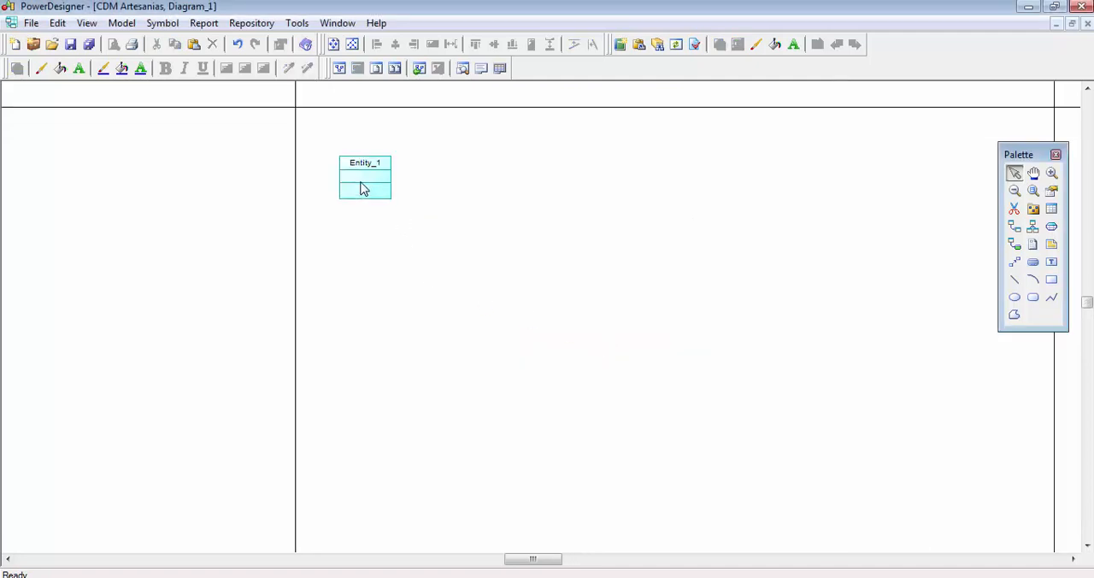
{"action": "scroll", "coordinate": [363, 189], "scroll_direction": "up", "scroll_amount": 4}
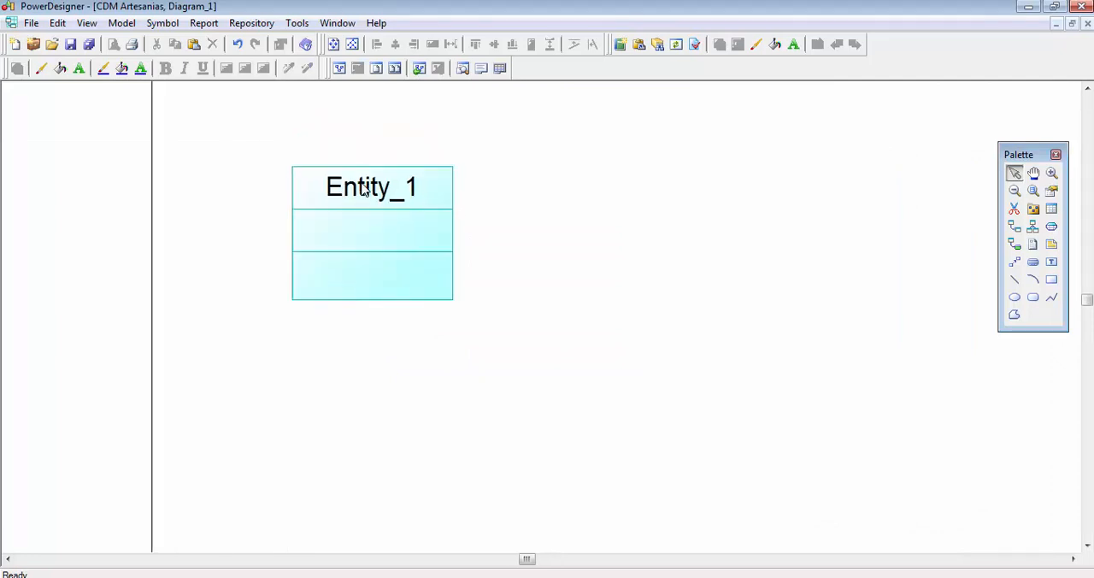
{"action": "scroll", "coordinate": [363, 188], "scroll_direction": "up", "scroll_amount": 3}
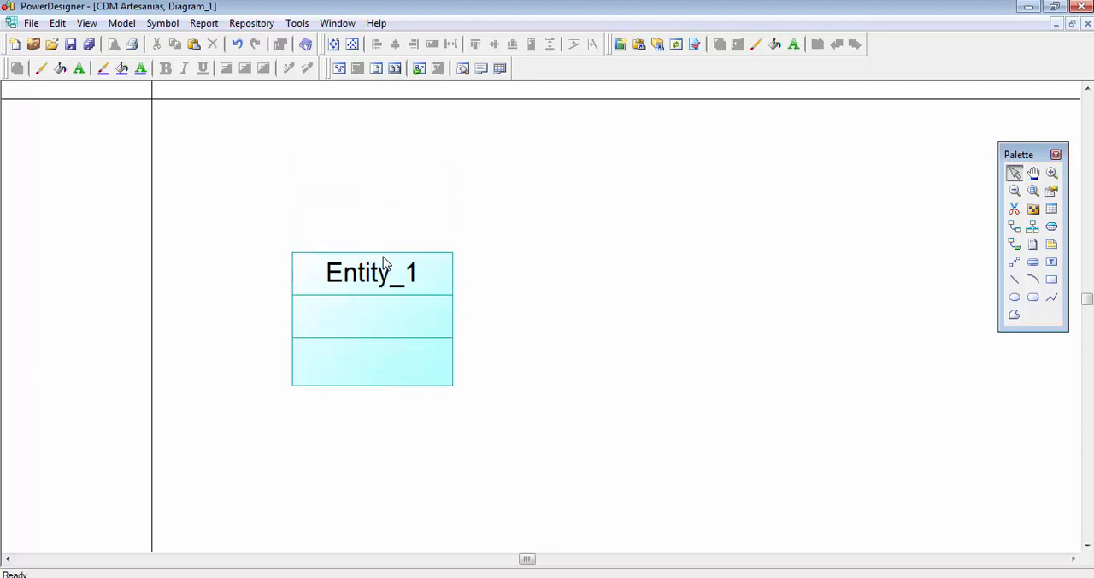
{"action": "left_click_drag", "start_coordinate": [382, 297], "coordinate": [331, 201]}
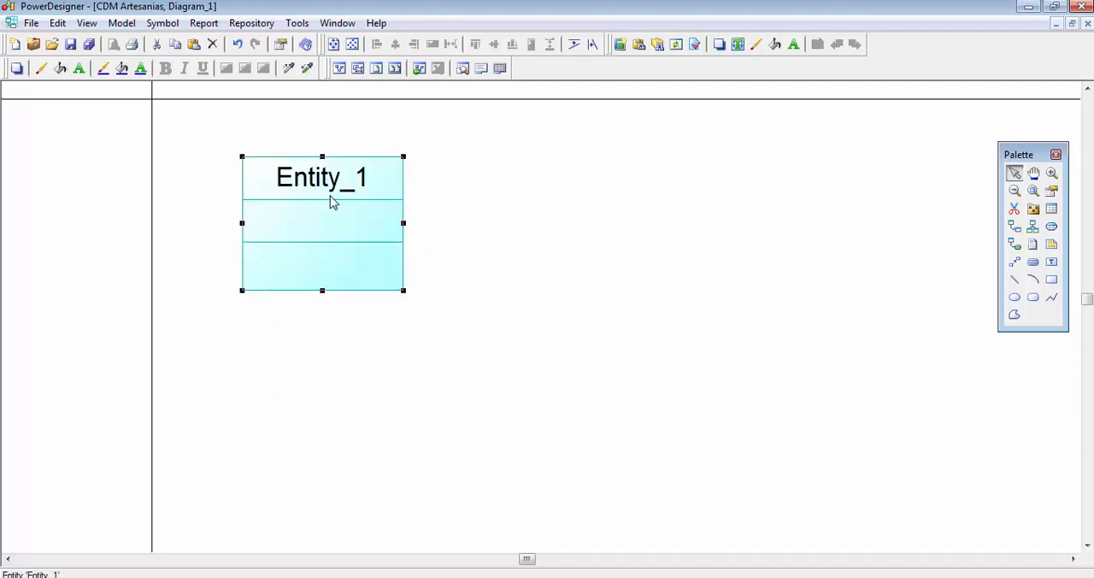
{"action": "left_click", "coordinate": [459, 226]}
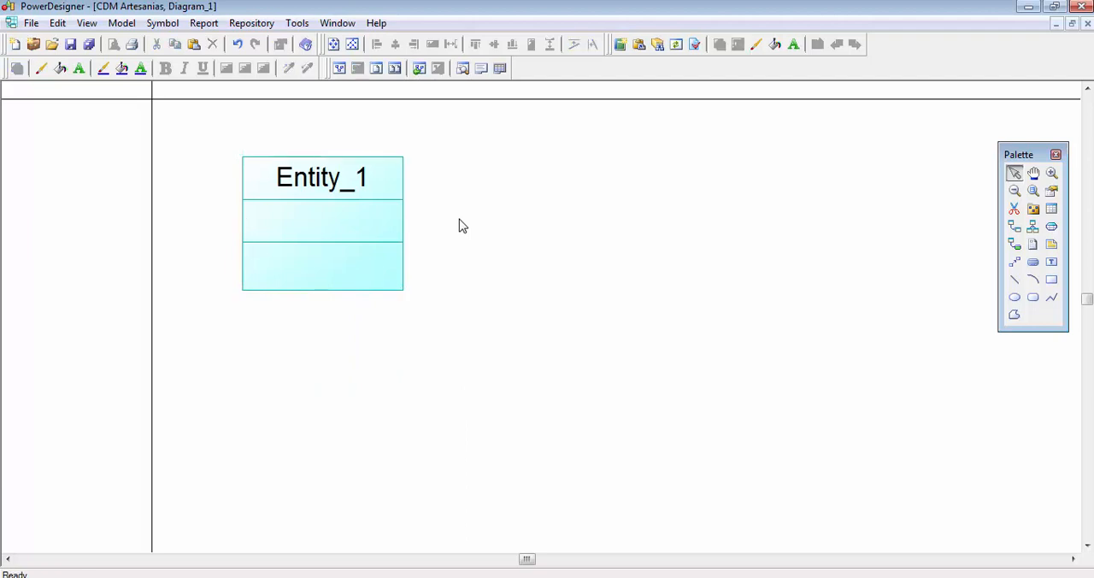
- Open the entity's properties and look through its General, Attributes, Identifiers, Notes and Rules settings
{"action": "left_click", "coordinate": [315, 193]}
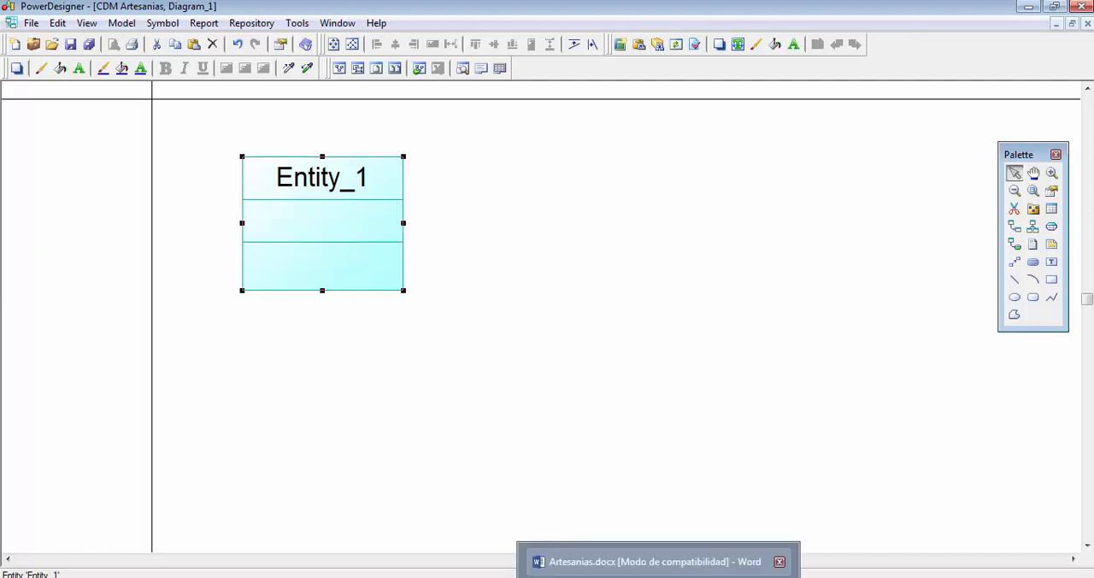
{"action": "left_click", "coordinate": [667, 561]}
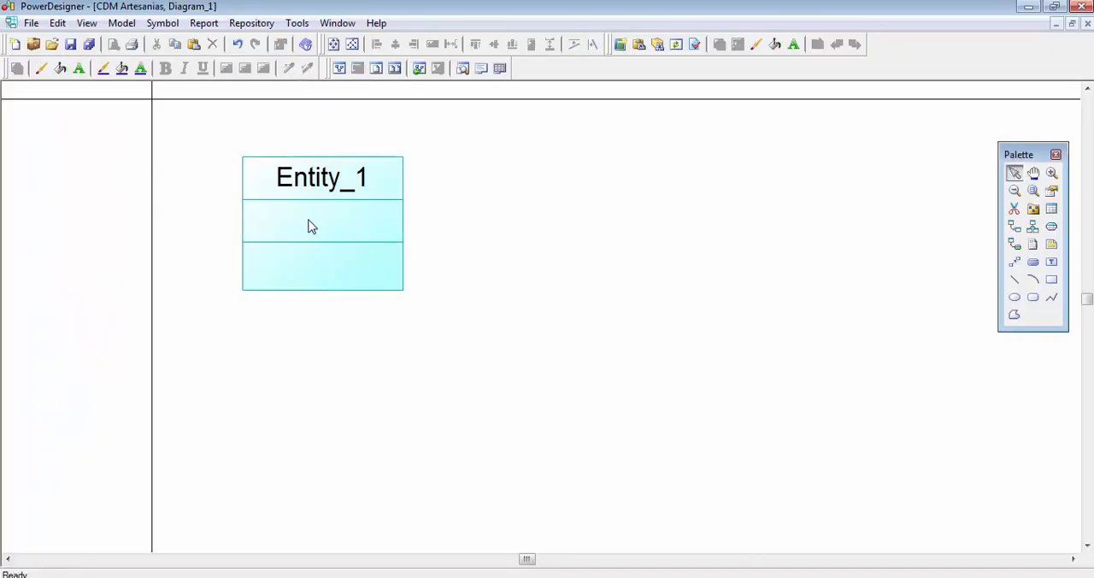
{"action": "double_click", "coordinate": [311, 227]}
{"action": "left_click_drag", "start_coordinate": [395, 67], "coordinate": [442, 94]}
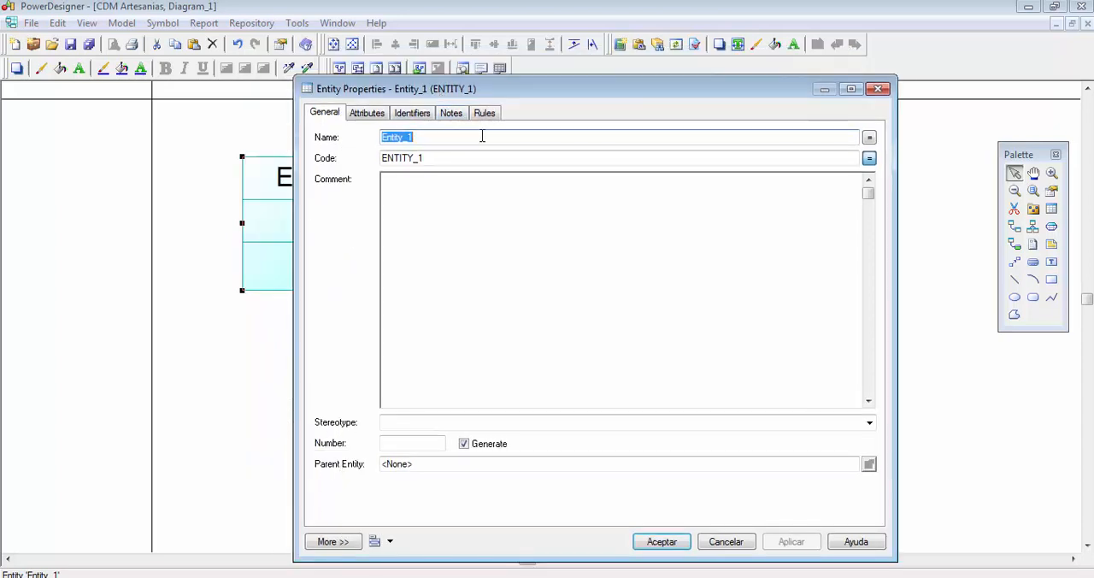
{"action": "left_click", "coordinate": [335, 118]}
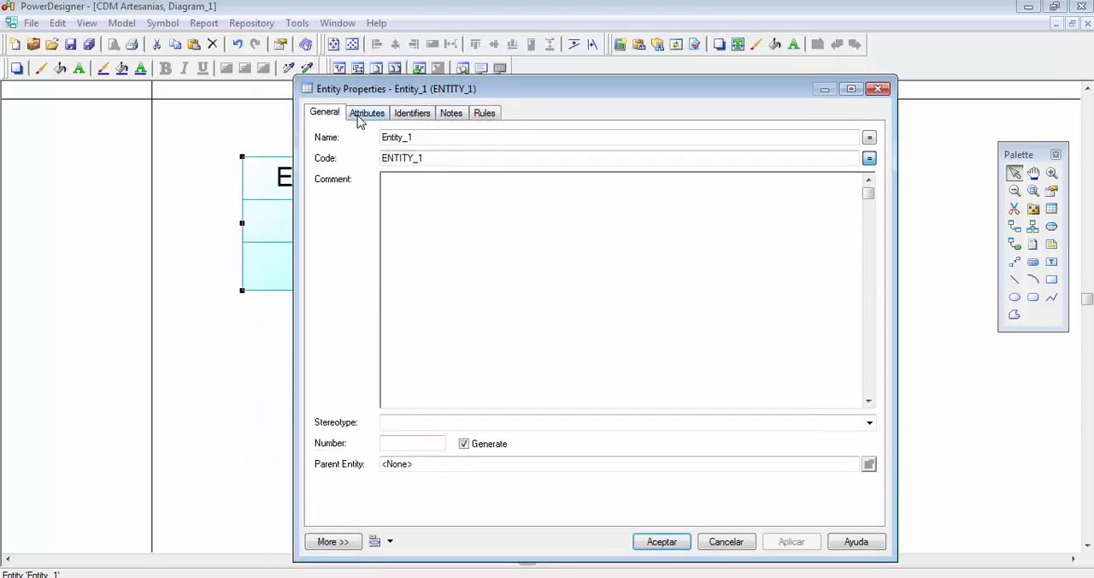
{"action": "left_click", "coordinate": [363, 115]}
{"action": "left_click", "coordinate": [414, 114]}
{"action": "left_click", "coordinate": [449, 115]}
{"action": "left_click", "coordinate": [482, 116]}
{"action": "left_click", "coordinate": [330, 118]}
- Name the entity artesanias in its general properties
{"action": "left_click_drag", "start_coordinate": [450, 137], "coordinate": [350, 141]}
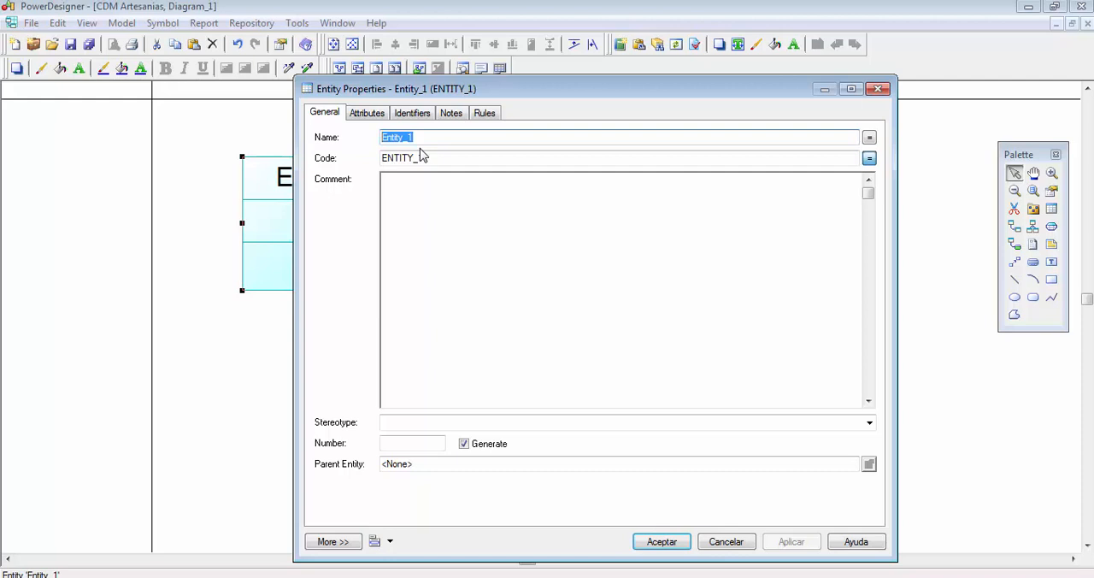
{"action": "type", "text": "ar"}
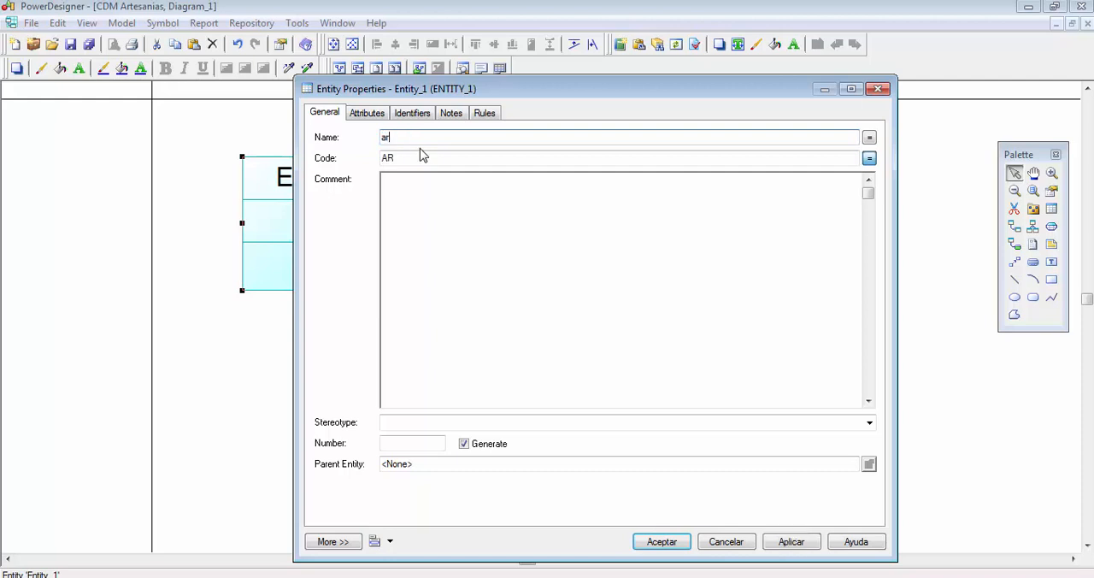
{"action": "type", "text": "tesanias"}
{"action": "key", "text": "shift+Home"}
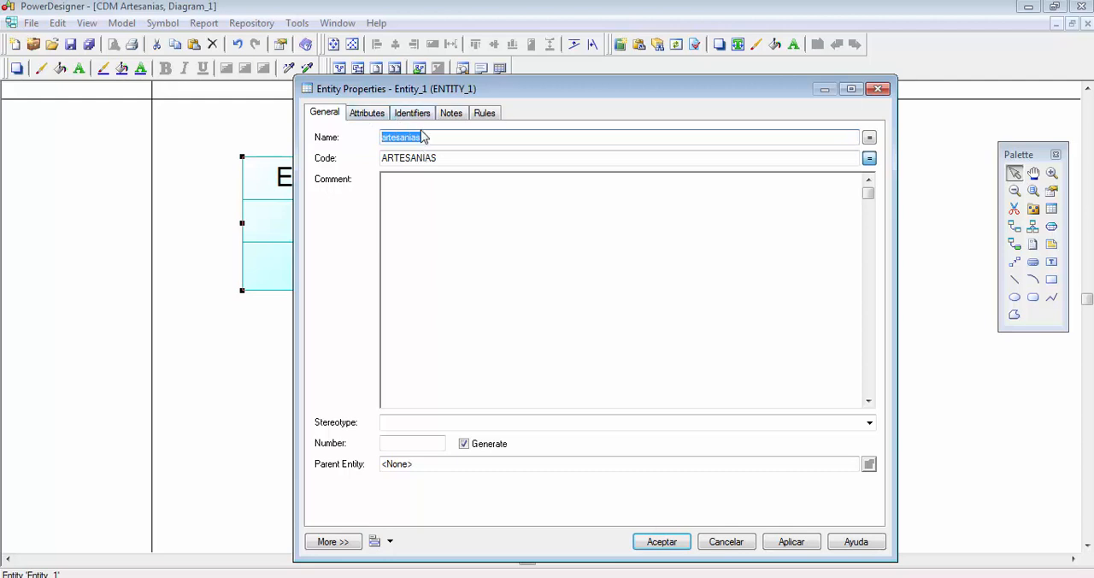
{"action": "left_click", "coordinate": [433, 137]}
{"action": "double_click", "coordinate": [434, 136]}
{"action": "left_click", "coordinate": [451, 139]}
- Check the list of conceptual design tasks in the Base de Datos - Clases PDF and return to PowerDesigner
{"action": "left_click", "coordinate": [625, 576]}
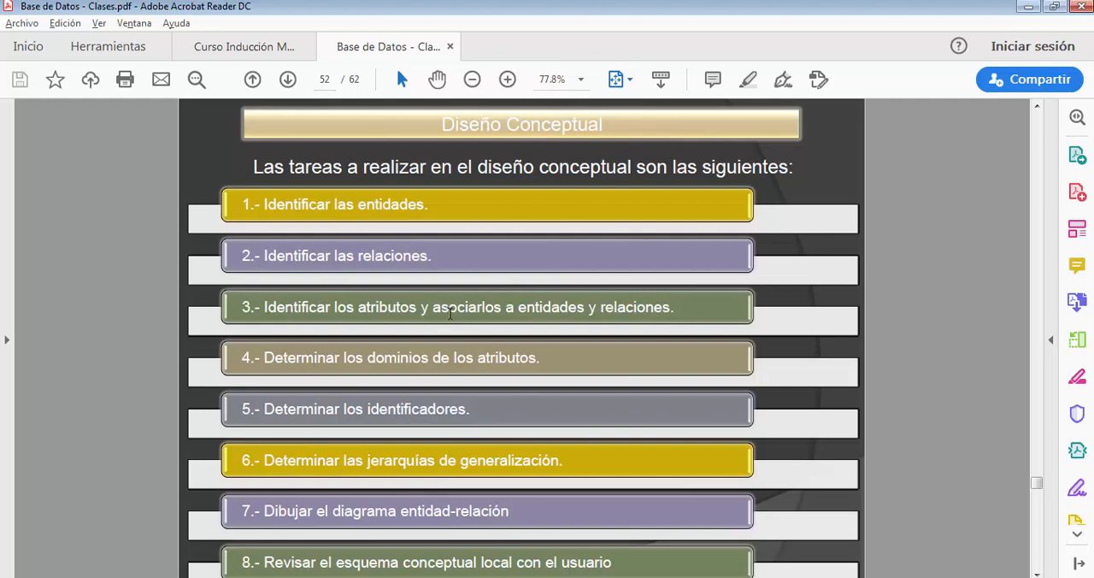
{"action": "key", "text": "alt+Tab"}
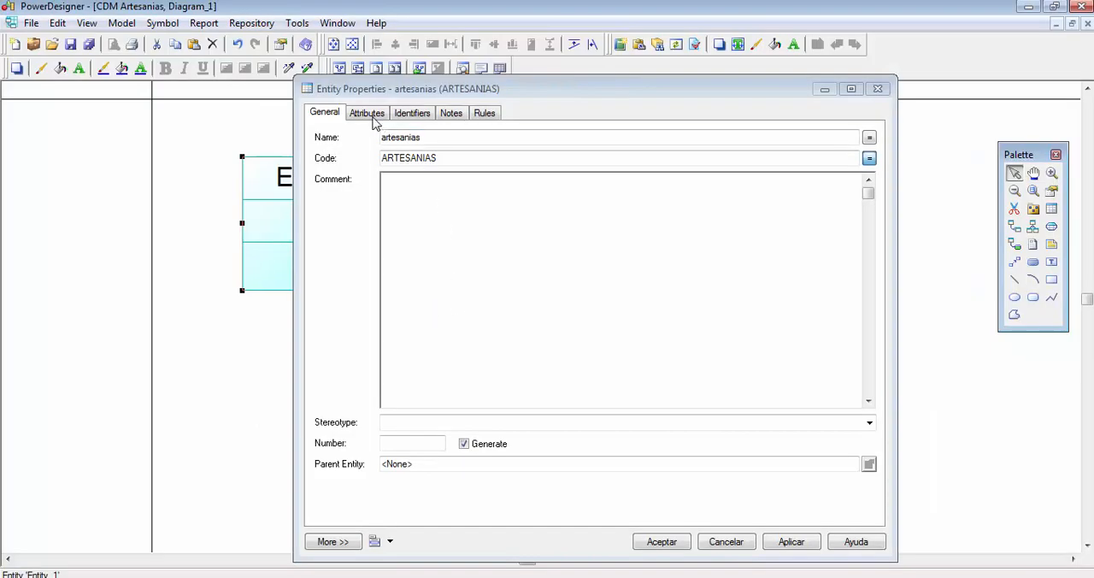
- Add an attribute named nombre to the artesanias entity, with its properties window moved clear of the entity symbol
{"action": "left_click", "coordinate": [370, 117]}
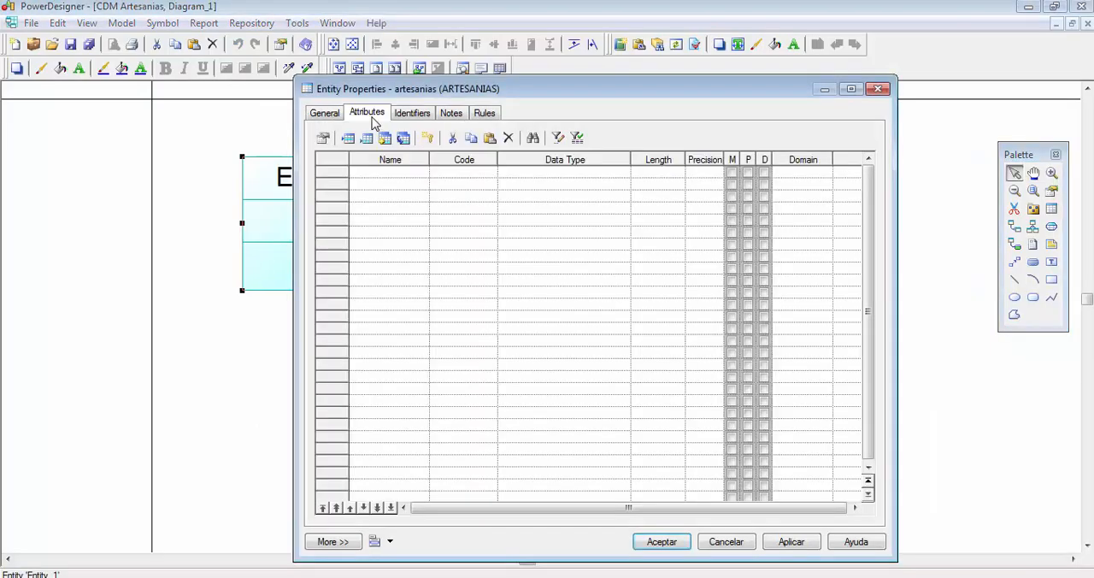
{"action": "left_click_drag", "start_coordinate": [464, 91], "coordinate": [612, 96]}
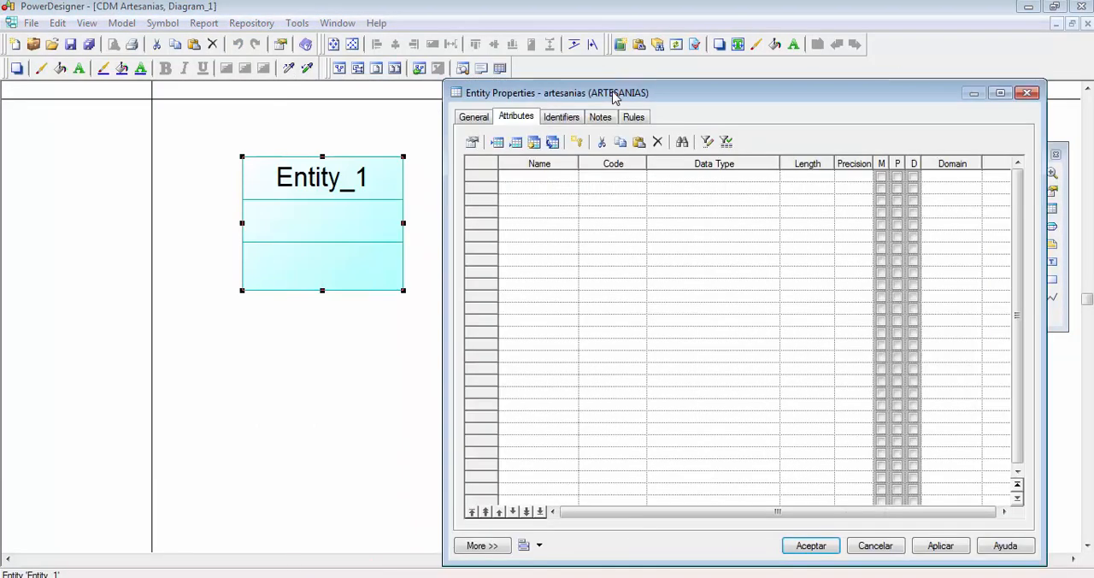
{"action": "left_click", "coordinate": [563, 195]}
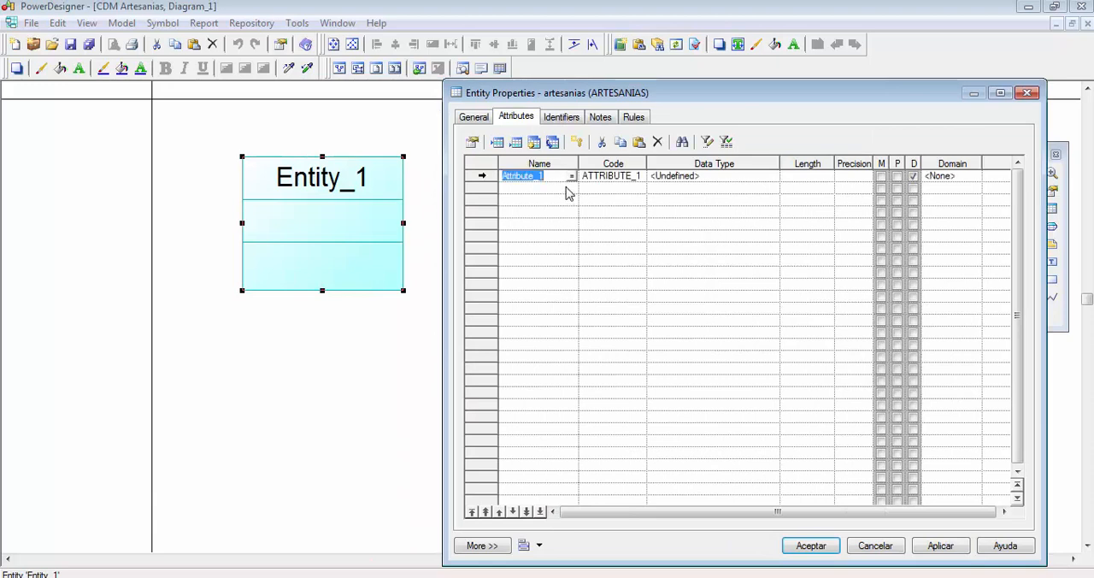
{"action": "type", "text": "nombre"}
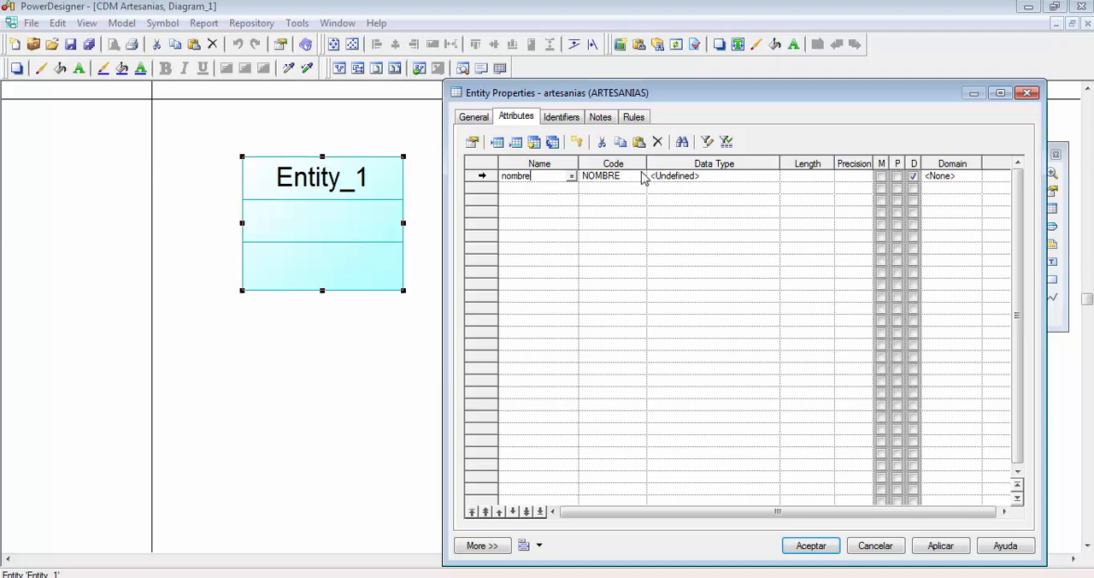
- Examine the name and the code of the nombre attribute and compare how each is written
{"action": "left_click", "coordinate": [625, 178]}
{"action": "double_click", "coordinate": [619, 175]}
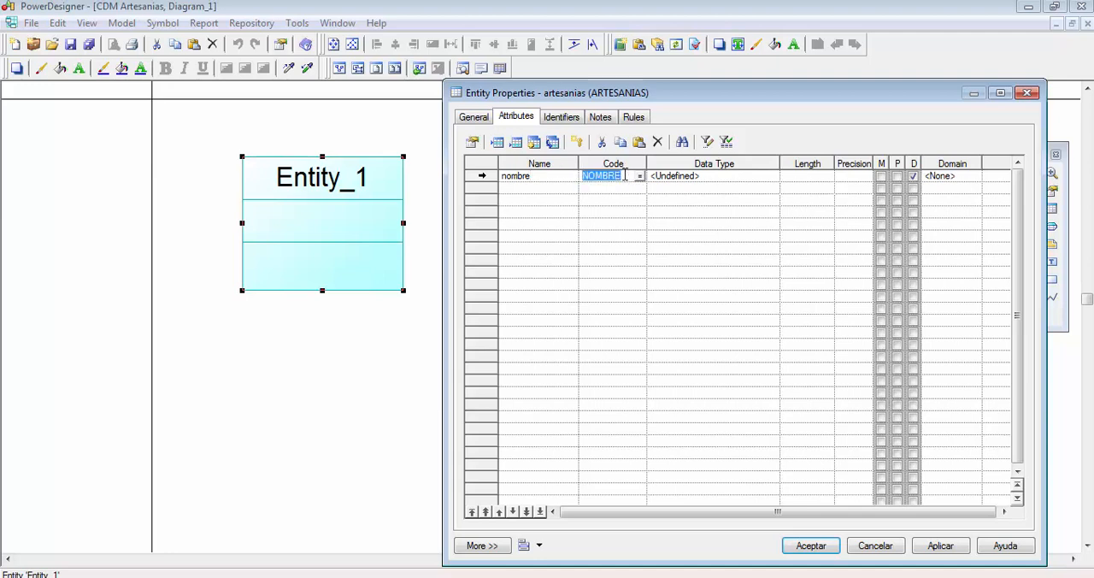
{"action": "left_click", "coordinate": [618, 176]}
{"action": "double_click", "coordinate": [622, 175]}
{"action": "left_click", "coordinate": [621, 175]}
{"action": "double_click", "coordinate": [611, 175]}
{"action": "left_click", "coordinate": [625, 176]}
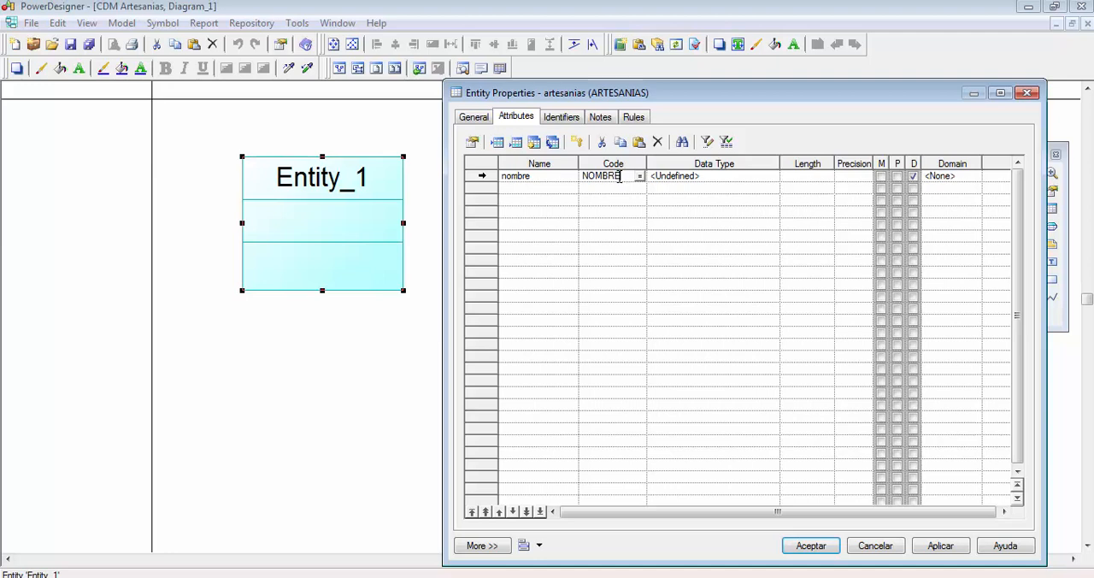
{"action": "left_click", "coordinate": [568, 176]}
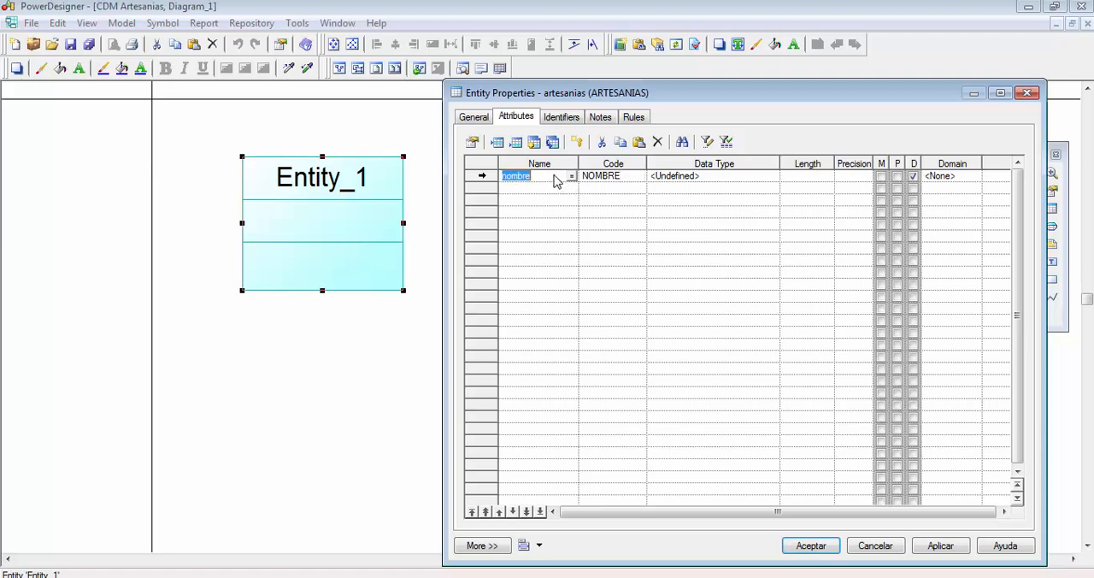
{"action": "left_click", "coordinate": [614, 176]}
{"action": "left_click", "coordinate": [552, 177]}
{"action": "left_click", "coordinate": [616, 176]}
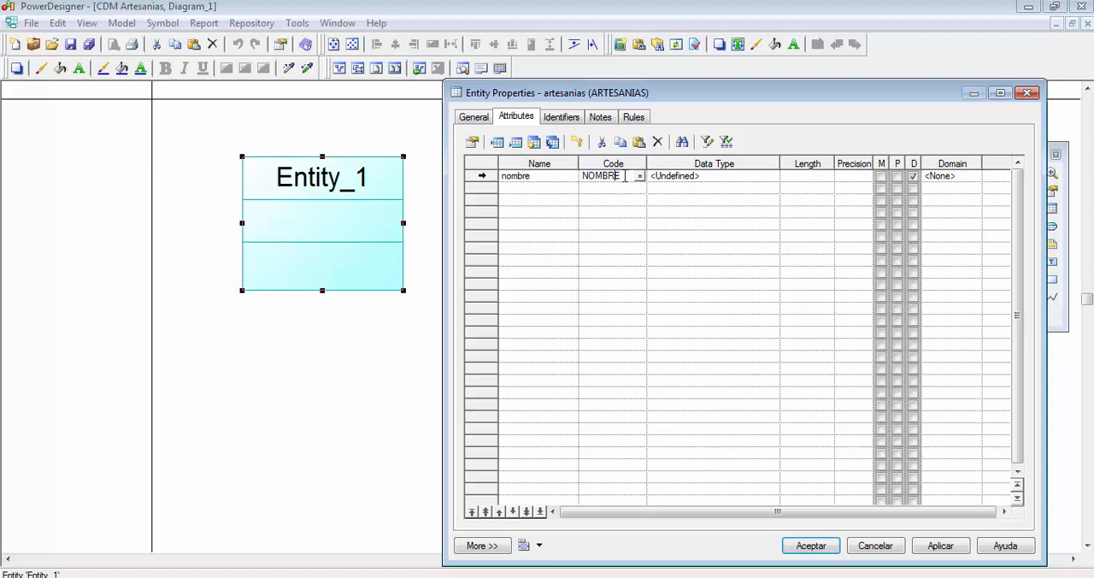
{"action": "left_click", "coordinate": [539, 179]}
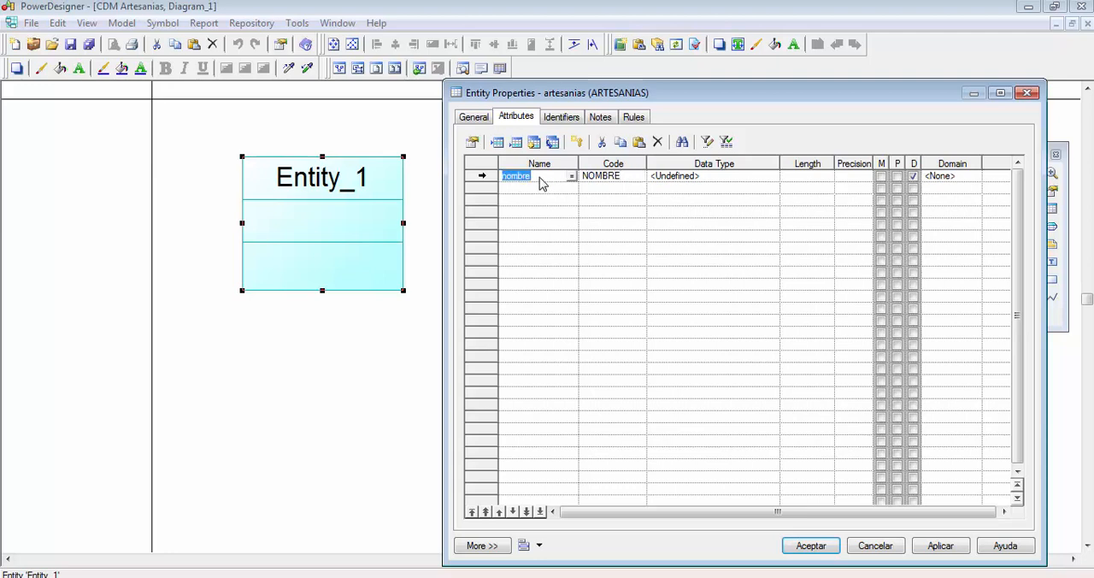
{"action": "left_click", "coordinate": [628, 176]}
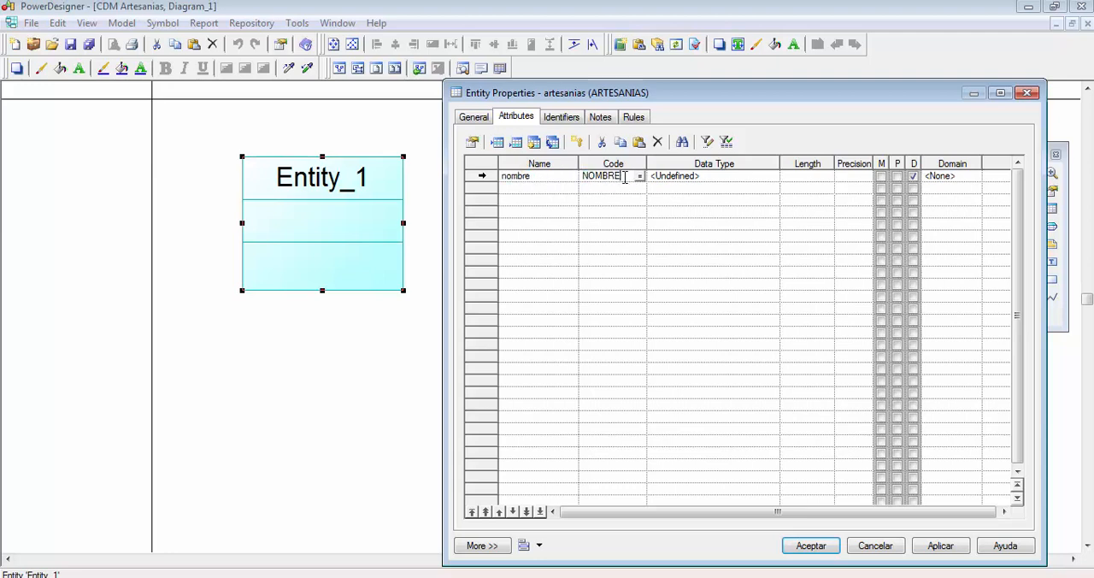
{"action": "left_click_drag", "start_coordinate": [635, 176], "coordinate": [587, 178]}
{"action": "left_click", "coordinate": [597, 176]}
{"action": "left_click", "coordinate": [544, 180]}
{"action": "left_click", "coordinate": [555, 177]}
- Look through the available data types for the nombre attribute and open its complete Standard Data Types selection
{"action": "left_click", "coordinate": [756, 180]}
{"action": "left_click", "coordinate": [760, 176]}
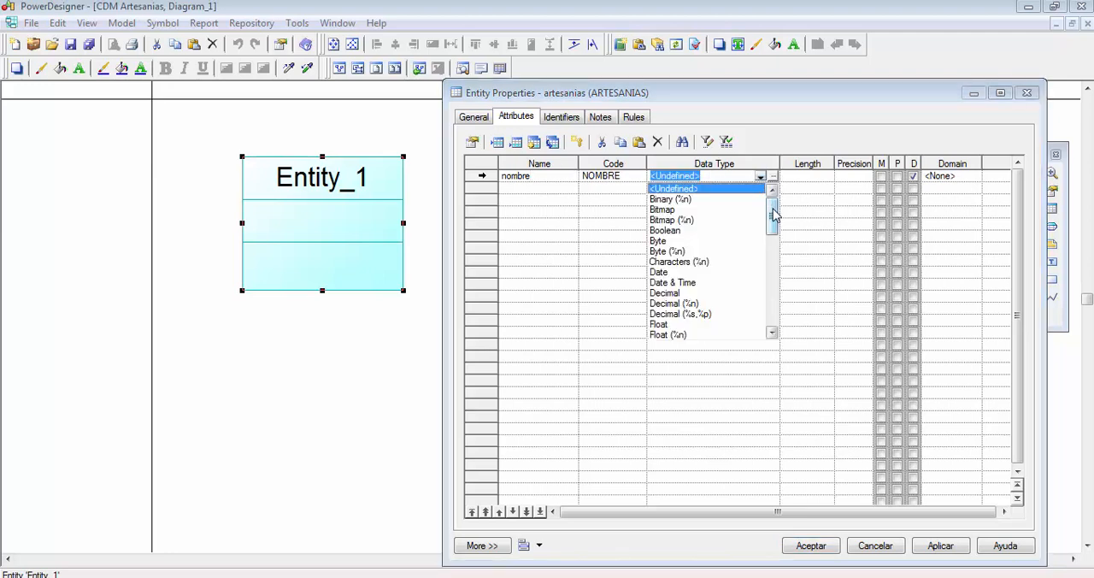
{"action": "mouse_move", "coordinate": [774, 214]}
{"action": "left_mouse_down"}
{"action": "mouse_move", "coordinate": [772, 305]}
{"action": "mouse_move", "coordinate": [772, 213]}
{"action": "left_mouse_up"}
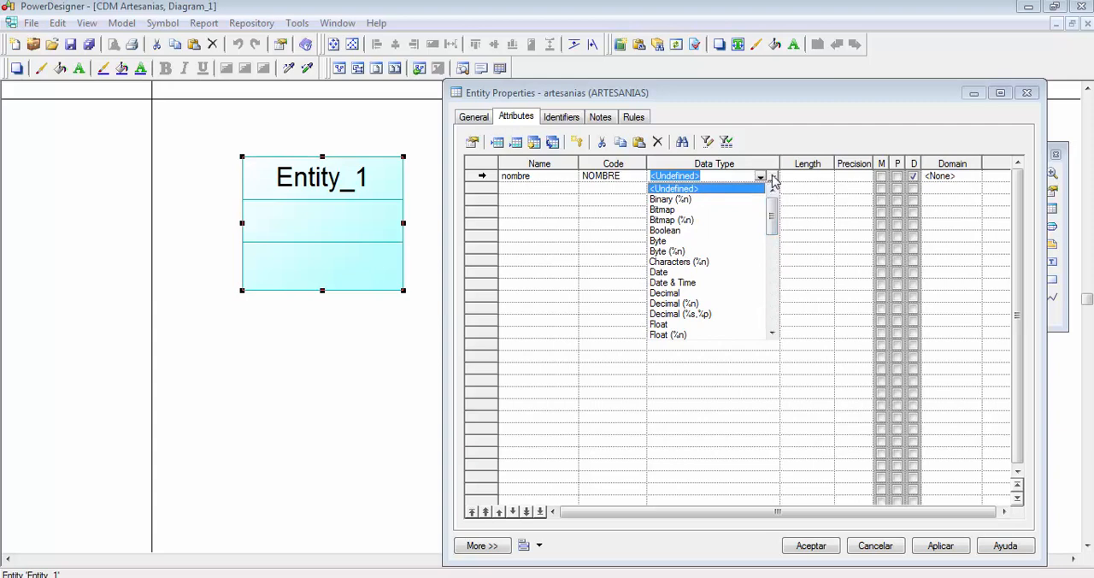
{"action": "left_click", "coordinate": [773, 178]}
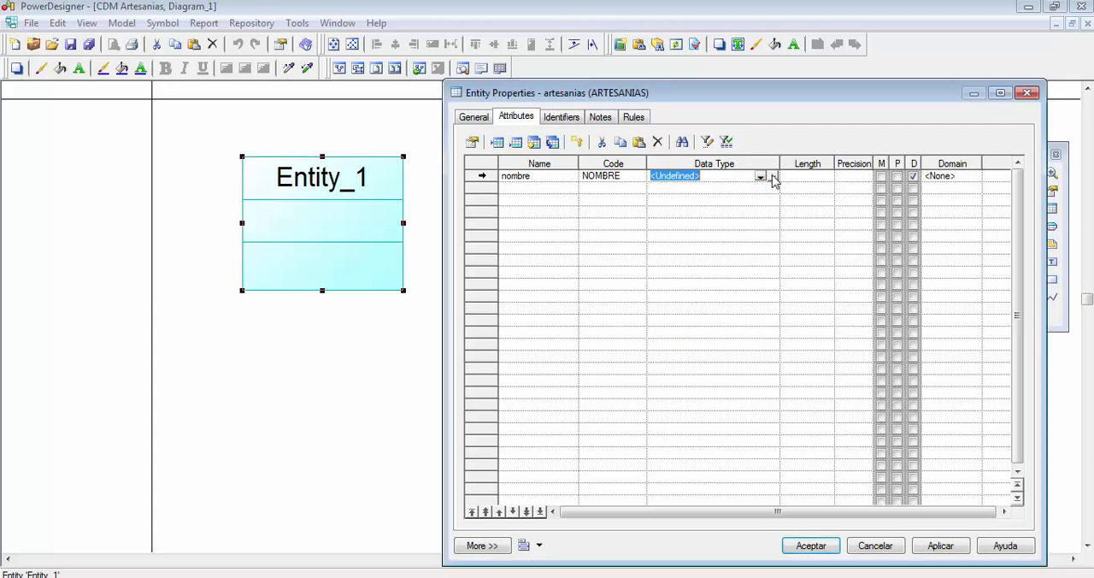
{"action": "left_click", "coordinate": [772, 178]}
{"action": "left_click_drag", "start_coordinate": [764, 177], "coordinate": [721, 177]}
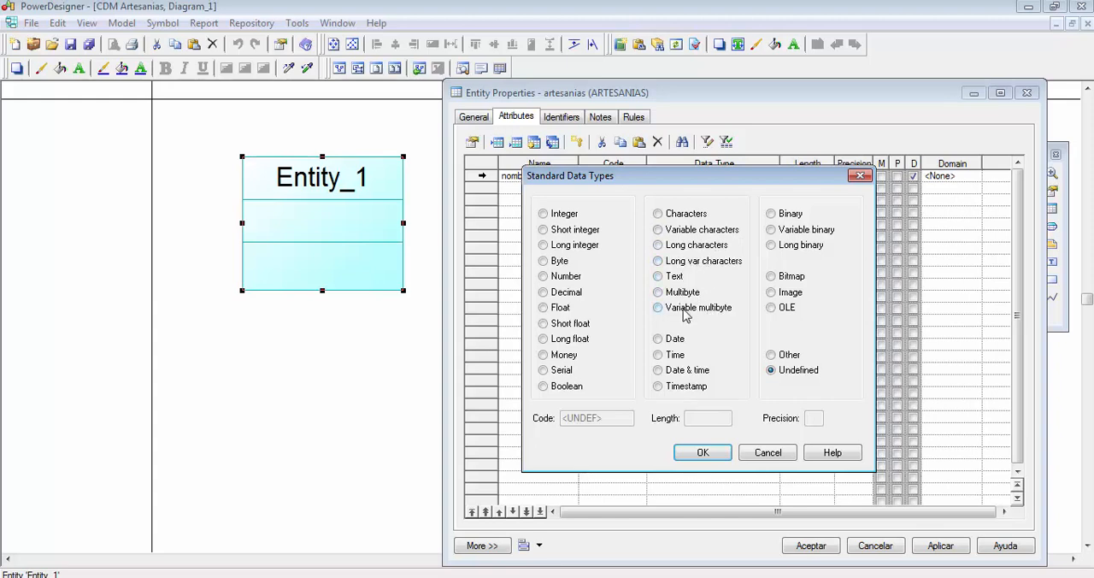
- Look through the character-based data types from Characters to Variable multibyte for the nombre attribute
{"action": "left_click", "coordinate": [678, 215]}
{"action": "left_click", "coordinate": [684, 231]}
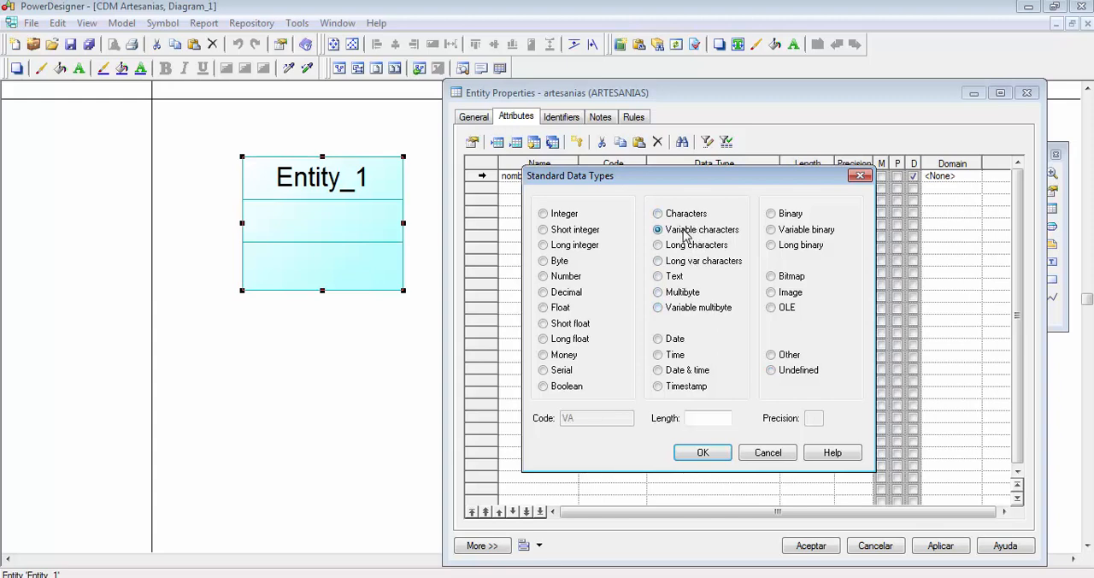
{"action": "left_click", "coordinate": [696, 248]}
{"action": "left_click", "coordinate": [695, 264]}
{"action": "left_click", "coordinate": [689, 295]}
{"action": "left_click", "coordinate": [691, 309]}
- Try the Characters data type with a length of 20 for the nombre attribute
{"action": "left_click", "coordinate": [689, 215]}
{"action": "left_click", "coordinate": [705, 420]}
{"action": "type", "text": "20"}
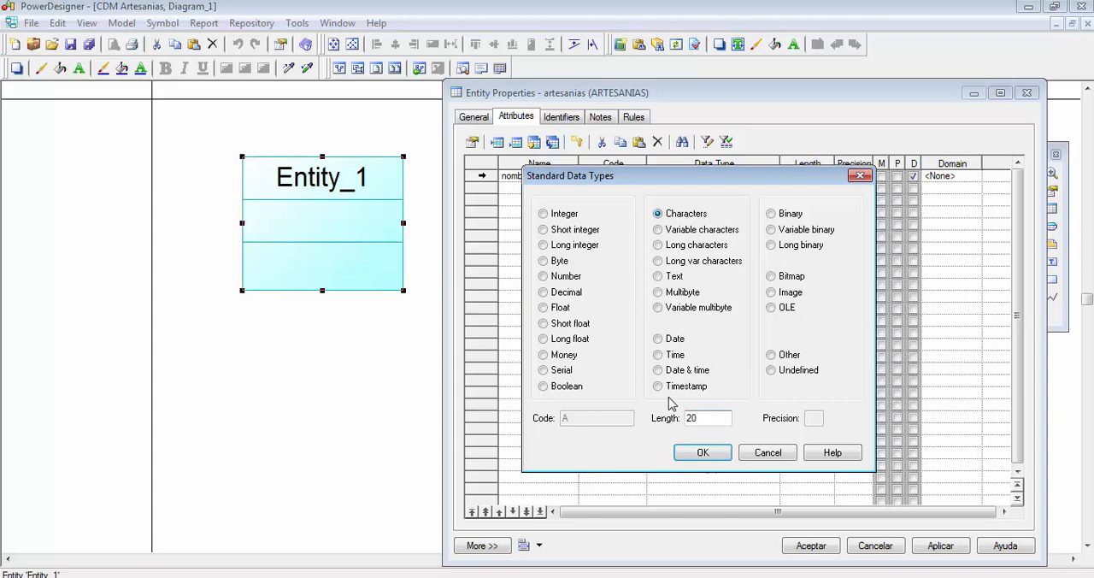
{"action": "double_click", "coordinate": [705, 420]}
{"action": "left_click", "coordinate": [710, 418]}
{"action": "double_click", "coordinate": [713, 418]}
{"action": "left_click", "coordinate": [714, 418]}
{"action": "double_click", "coordinate": [690, 418]}
- Compare the fixed, variable, long and long variable character types against the length setting
{"action": "left_click", "coordinate": [676, 232]}
{"action": "left_click", "coordinate": [682, 215]}
{"action": "double_click", "coordinate": [701, 414]}
{"action": "left_click", "coordinate": [707, 419]}
{"action": "left_click", "coordinate": [702, 231]}
{"action": "double_click", "coordinate": [710, 421]}
{"action": "left_click", "coordinate": [719, 419]}
{"action": "left_click", "coordinate": [695, 215]}
{"action": "left_click", "coordinate": [699, 247]}
{"action": "left_click", "coordinate": [707, 260]}
{"action": "left_click", "coordinate": [709, 247]}
{"action": "left_click", "coordinate": [709, 259]}
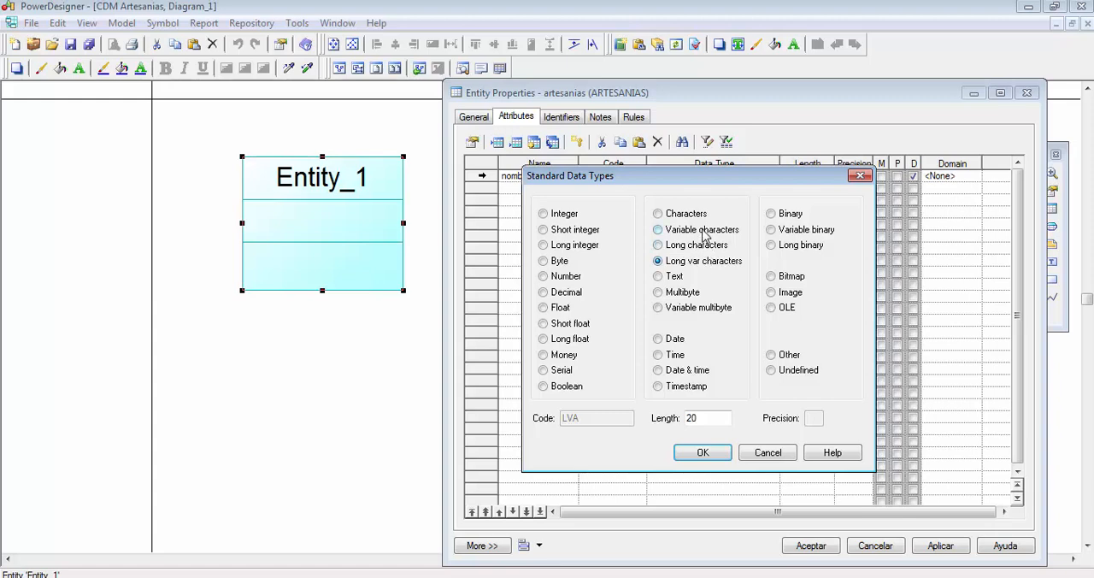
{"action": "left_click", "coordinate": [704, 237]}
- Review the date, time and timestamp types, along with the binary, bitmap, OLE and Other types
{"action": "left_click", "coordinate": [676, 339]}
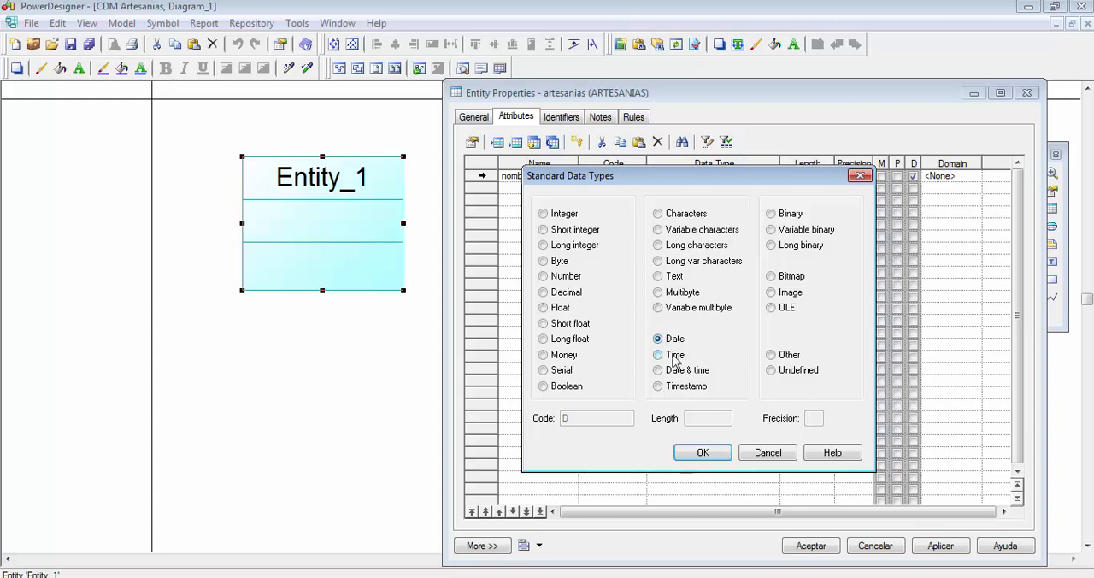
{"action": "left_click", "coordinate": [674, 357]}
{"action": "left_click", "coordinate": [675, 374]}
{"action": "left_click", "coordinate": [682, 389]}
{"action": "left_click", "coordinate": [791, 214]}
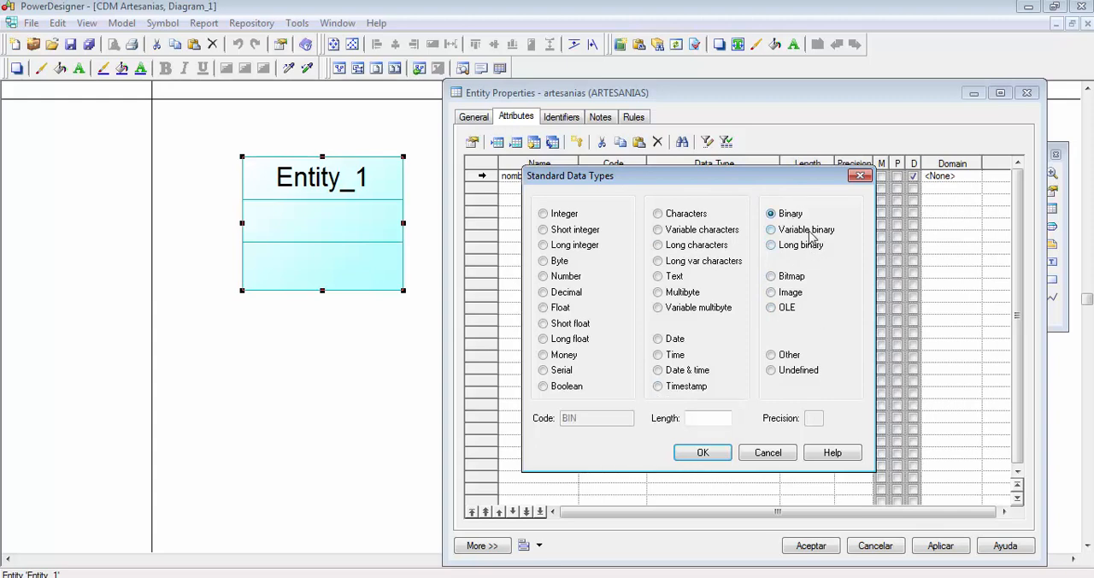
{"action": "left_click", "coordinate": [810, 233]}
{"action": "left_click", "coordinate": [811, 248]}
{"action": "left_click", "coordinate": [796, 278]}
{"action": "left_click", "coordinate": [785, 309]}
{"action": "left_click", "coordinate": [792, 279]}
{"action": "left_click", "coordinate": [778, 354]}
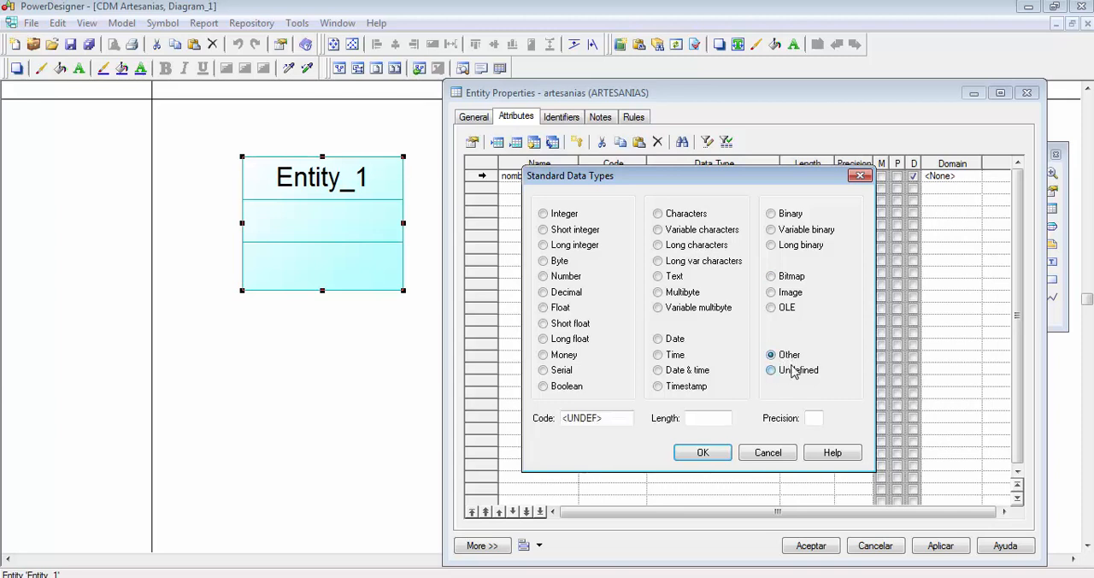
- Go over the character, undefined, image and binary data types once more for the nombre attribute
{"action": "left_click", "coordinate": [691, 217]}
{"action": "left_click", "coordinate": [692, 233]}
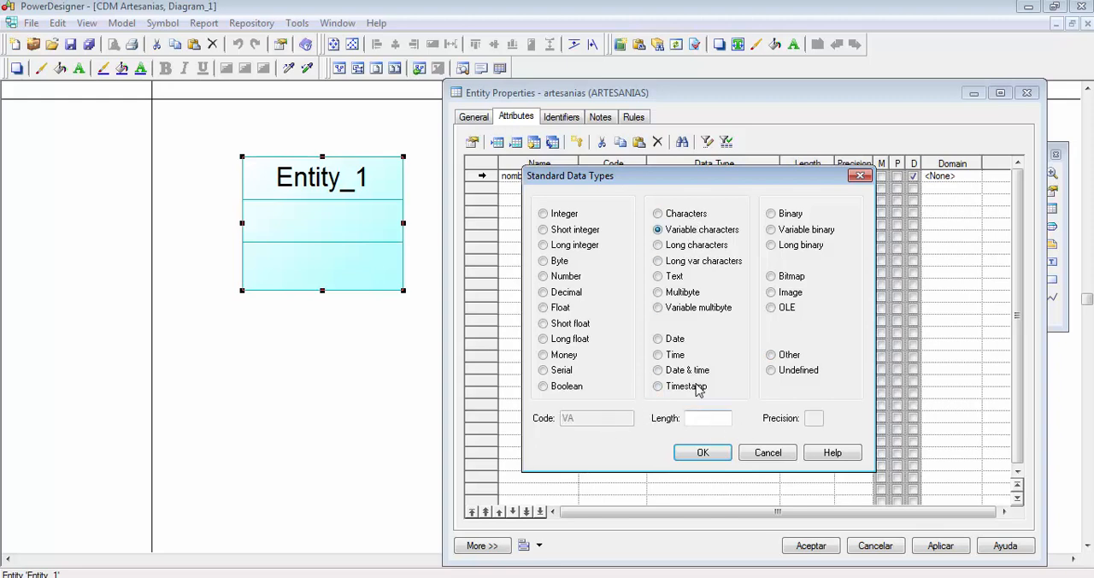
{"action": "left_click", "coordinate": [693, 246]}
{"action": "left_click", "coordinate": [692, 261]}
{"action": "left_click", "coordinate": [681, 276]}
{"action": "left_click", "coordinate": [687, 308]}
{"action": "left_click", "coordinate": [782, 355]}
{"action": "left_click", "coordinate": [781, 370]}
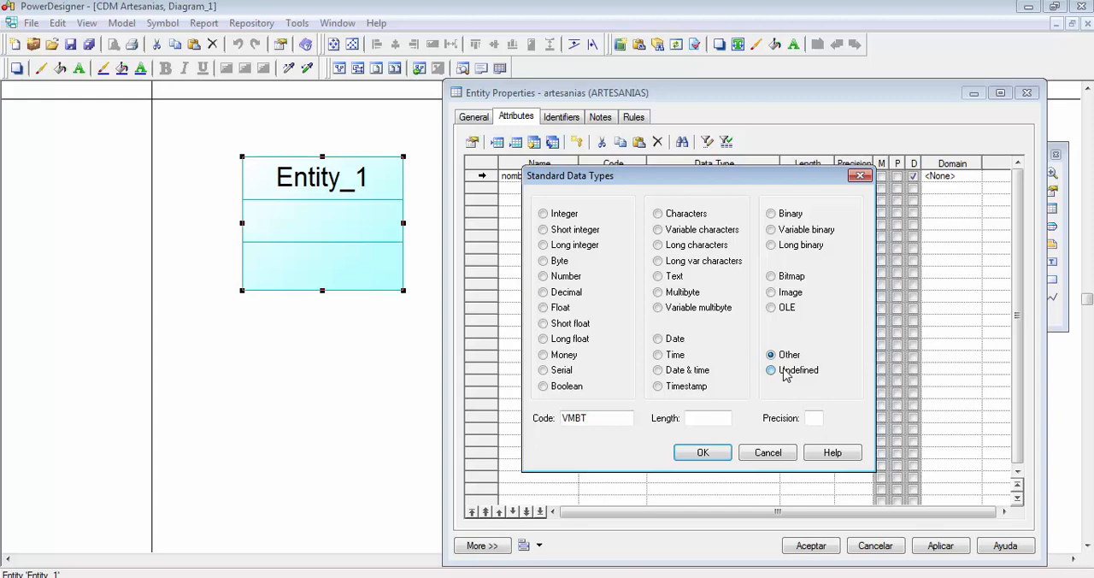
{"action": "left_click", "coordinate": [783, 308]}
{"action": "left_click", "coordinate": [783, 292]}
{"action": "left_click", "coordinate": [783, 276]}
{"action": "left_click", "coordinate": [782, 245]}
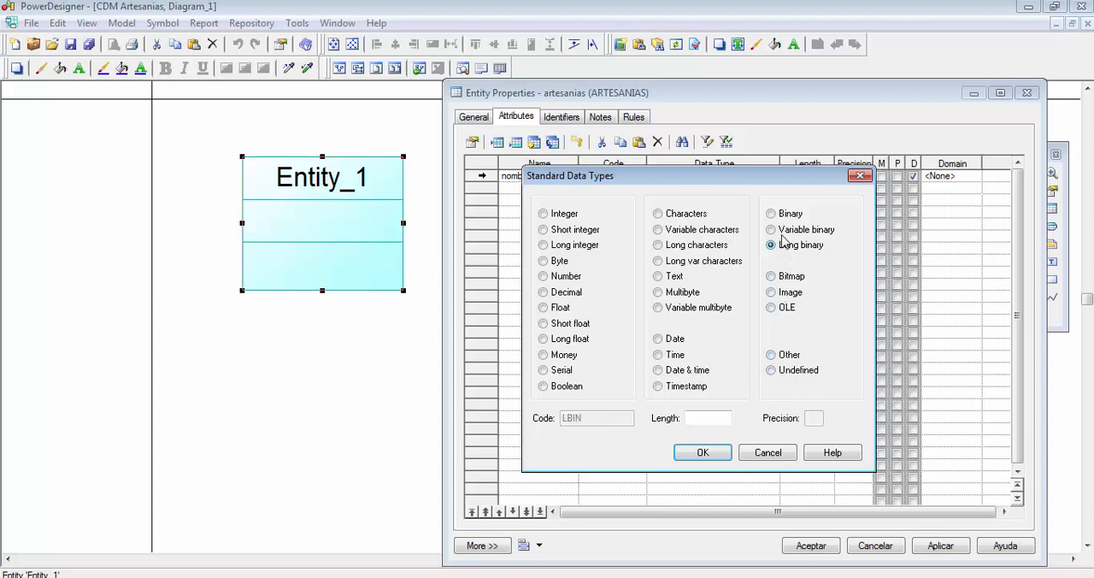
{"action": "left_click", "coordinate": [783, 229]}
{"action": "left_click", "coordinate": [781, 214]}
- Set the nombre attribute's data type to Variable characters with a length of 30
{"action": "left_click", "coordinate": [684, 214]}
{"action": "left_click_drag", "start_coordinate": [670, 185], "coordinate": [665, 221]}
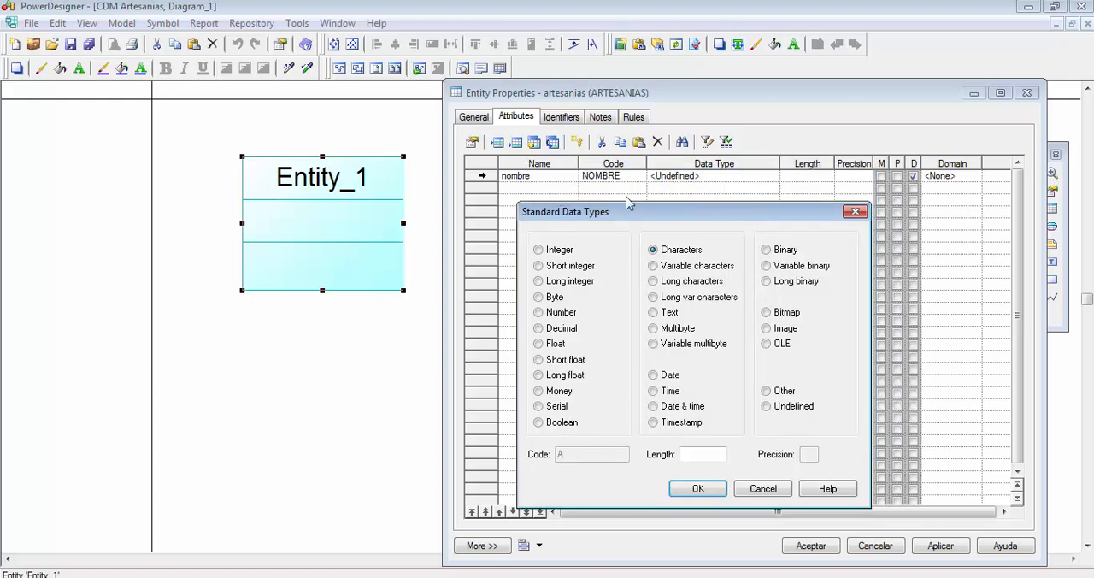
{"action": "left_click", "coordinate": [676, 266]}
{"action": "left_click", "coordinate": [706, 456]}
{"action": "type", "text": "30"}
{"action": "left_click", "coordinate": [699, 489]}
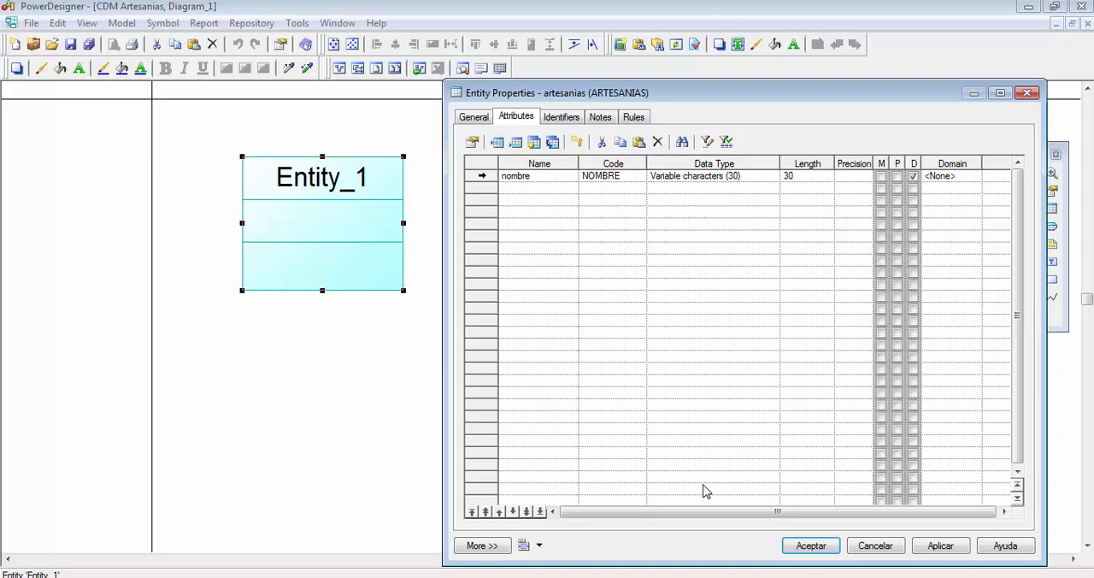
- Add a second attribute named precio to the artesanias entity
{"action": "left_click", "coordinate": [553, 190]}
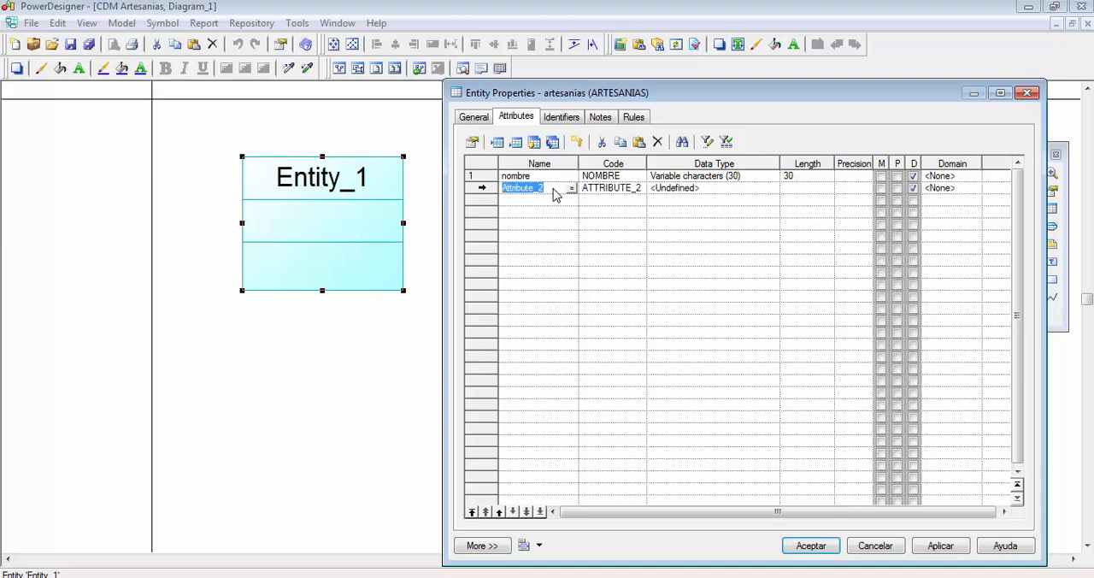
{"action": "left_click", "coordinate": [554, 190]}
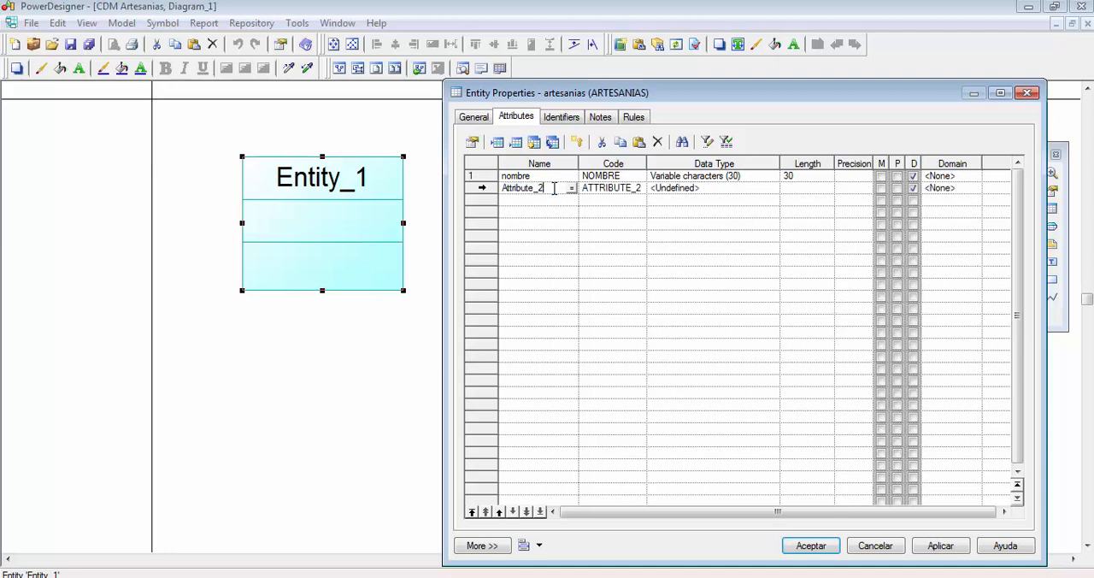
{"action": "key", "text": "BackSpace"}
{"action": "key", "text": "BackSpace"}
{"action": "key", "text": "BackSpace"}
{"action": "key", "text": "BackSpace"}
{"action": "key", "text": "BackSpace"}
{"action": "key", "text": "BackSpace"}
{"action": "key", "text": "BackSpace"}
{"action": "key", "text": "BackSpace"}
{"action": "key", "text": "BackSpace"}
{"action": "key", "text": "BackSpace"}
{"action": "key", "text": "BackSpace"}
{"action": "type", "text": "precio"}
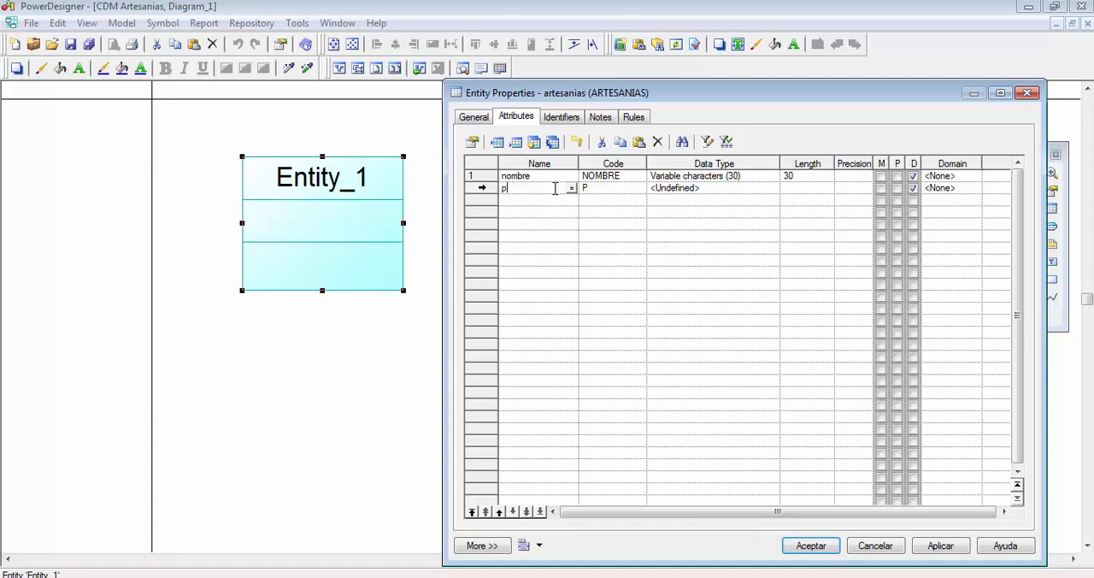
- Set the precio attribute's data type to Money with length 6 and precision 2
{"action": "left_click", "coordinate": [769, 192]}
{"action": "left_click", "coordinate": [773, 190]}
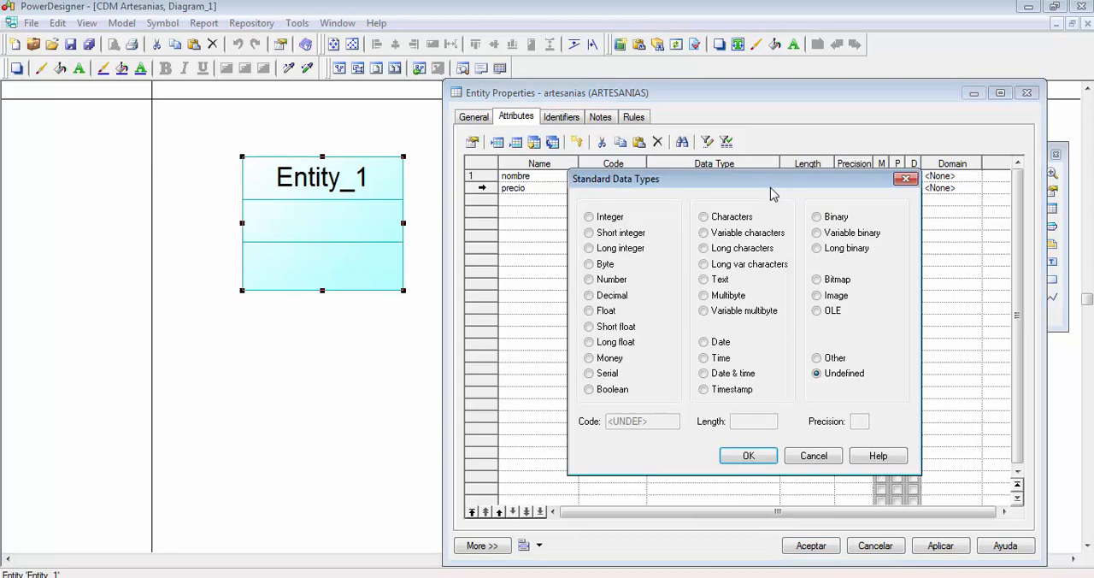
{"action": "left_click", "coordinate": [611, 361]}
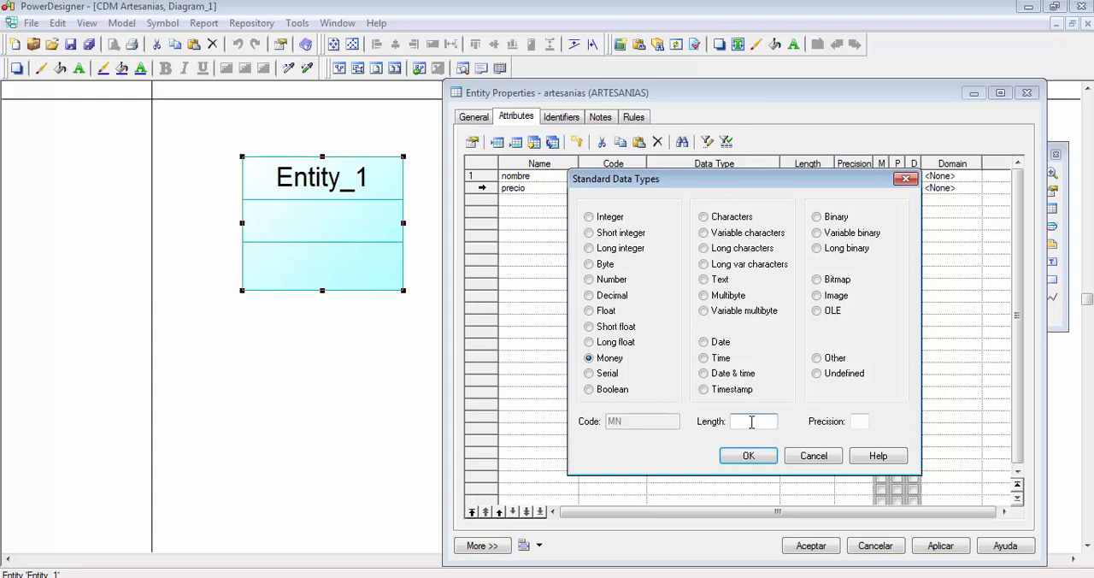
{"action": "type", "text": "6"}
{"action": "left_click", "coordinate": [859, 421]}
{"action": "type", "text": "2"}
{"action": "left_click", "coordinate": [752, 457]}
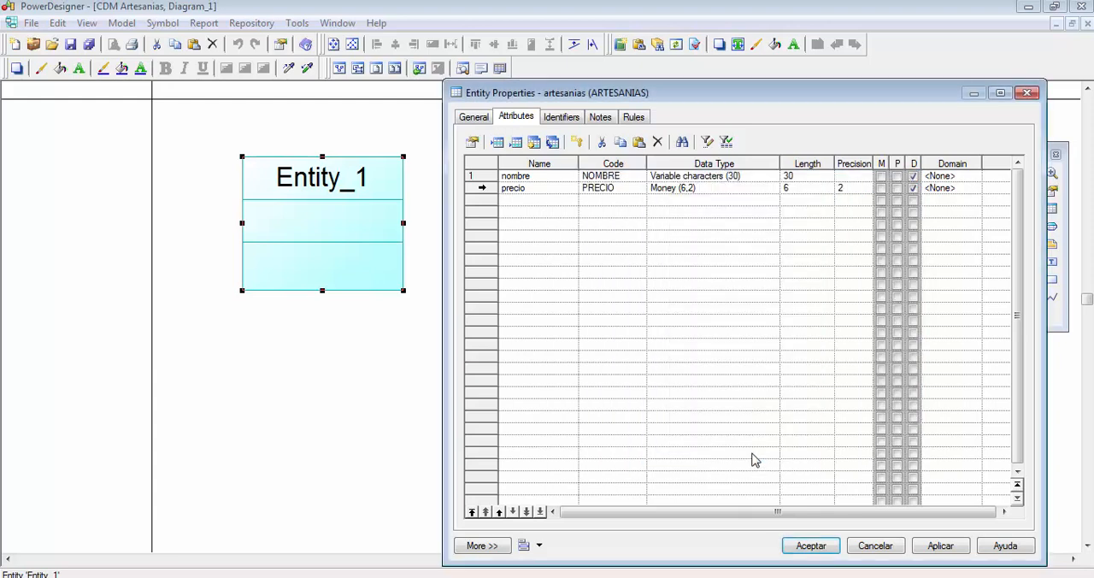
- Switch to the Artesanias Word document and review the complete INPI case description
{"action": "left_click", "coordinate": [548, 187]}
{"action": "left_click", "coordinate": [560, 189]}
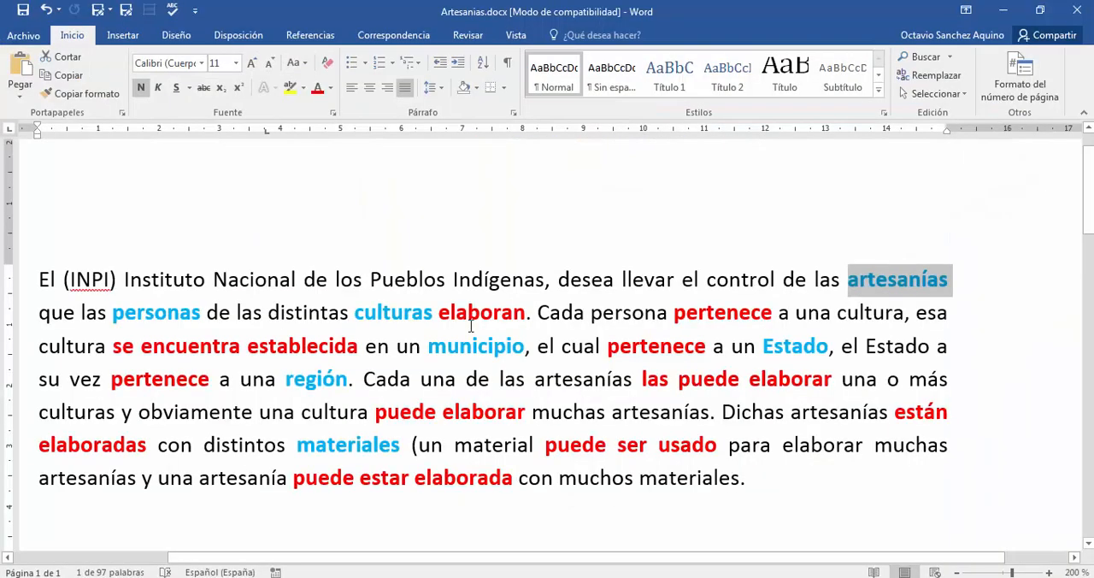
{"action": "left_click", "coordinate": [515, 266]}
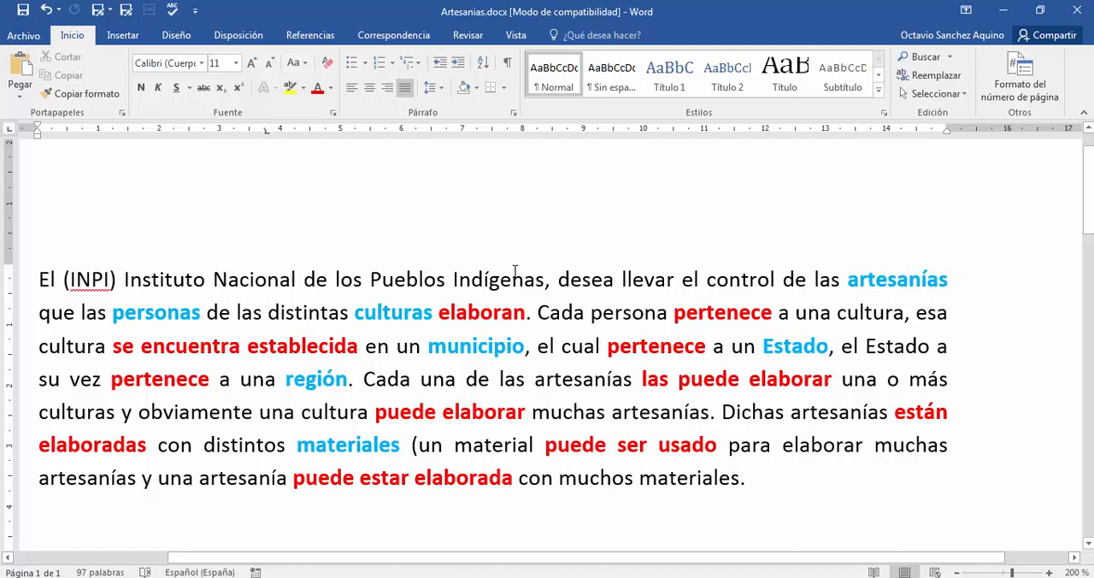
{"action": "left_click_drag", "start_coordinate": [761, 486], "coordinate": [42, 261]}
{"action": "left_click", "coordinate": [206, 318]}
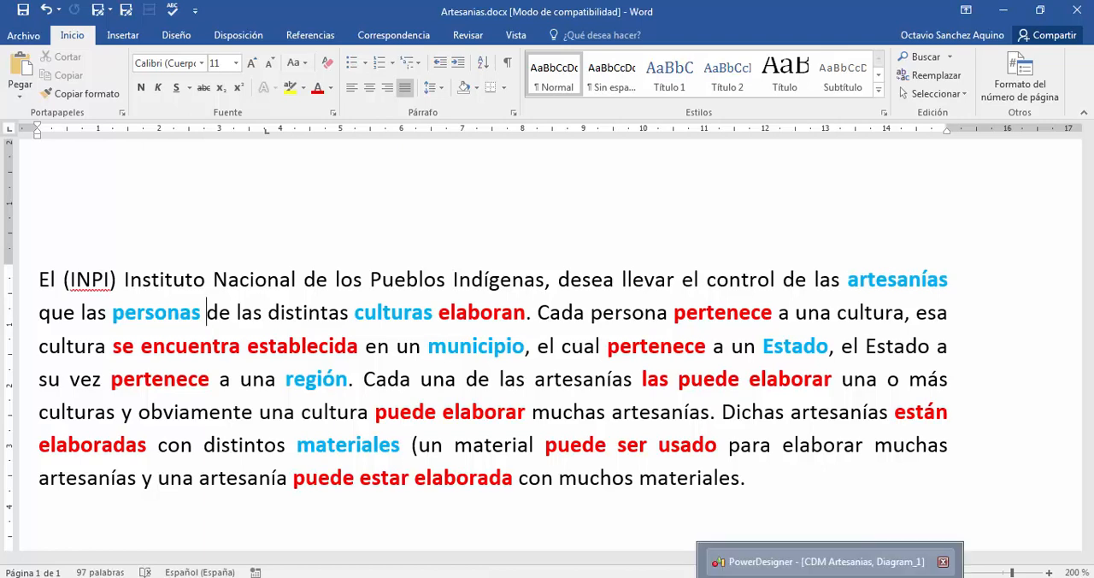
- Check the task of determining the identifiers in the Base de Datos - Clases PDF and return to the nombre attribute in PowerDesigner
{"action": "left_click", "coordinate": [820, 561]}
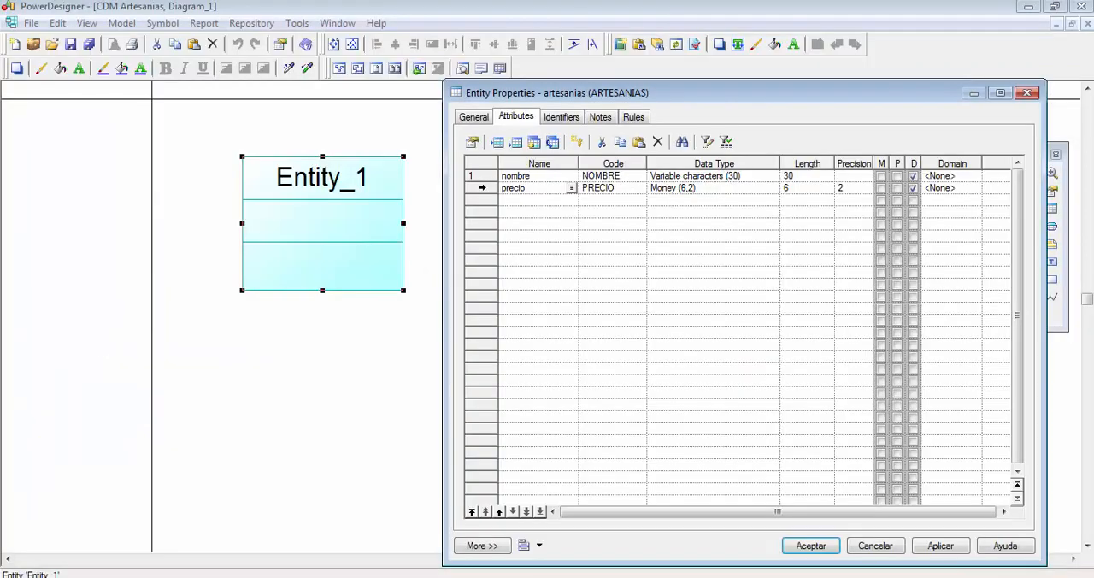
{"action": "key", "text": "alt+Tab"}
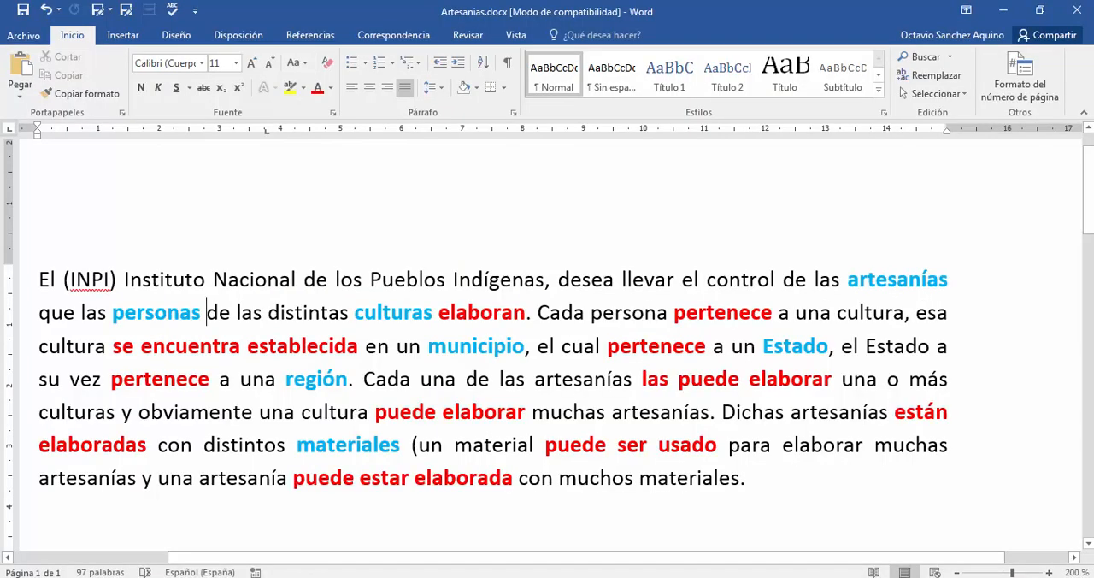
{"action": "key", "text": "alt+Tab"}
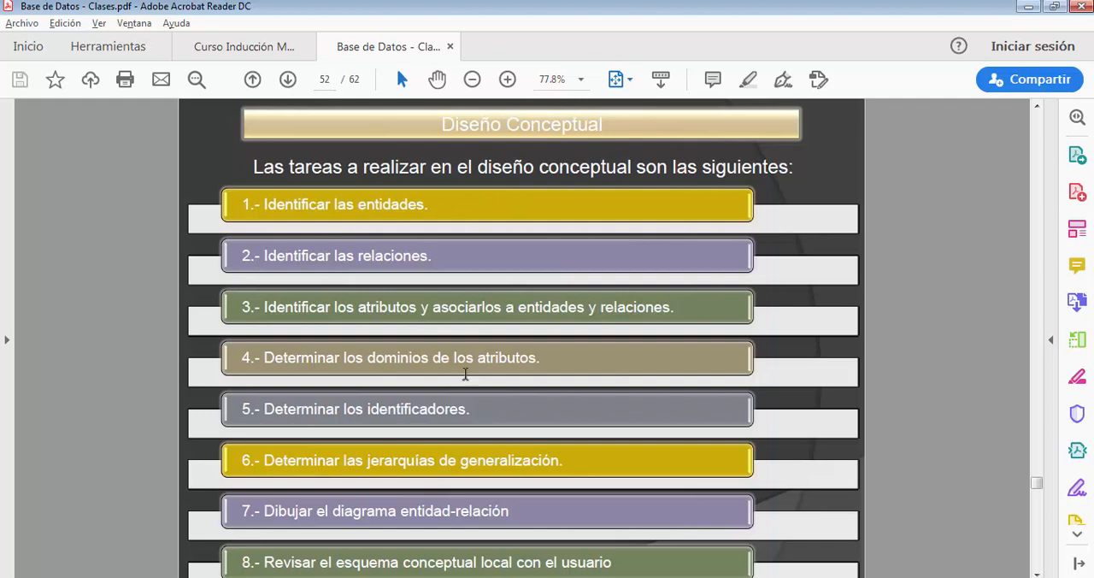
{"action": "left_click_drag", "start_coordinate": [473, 412], "coordinate": [332, 412]}
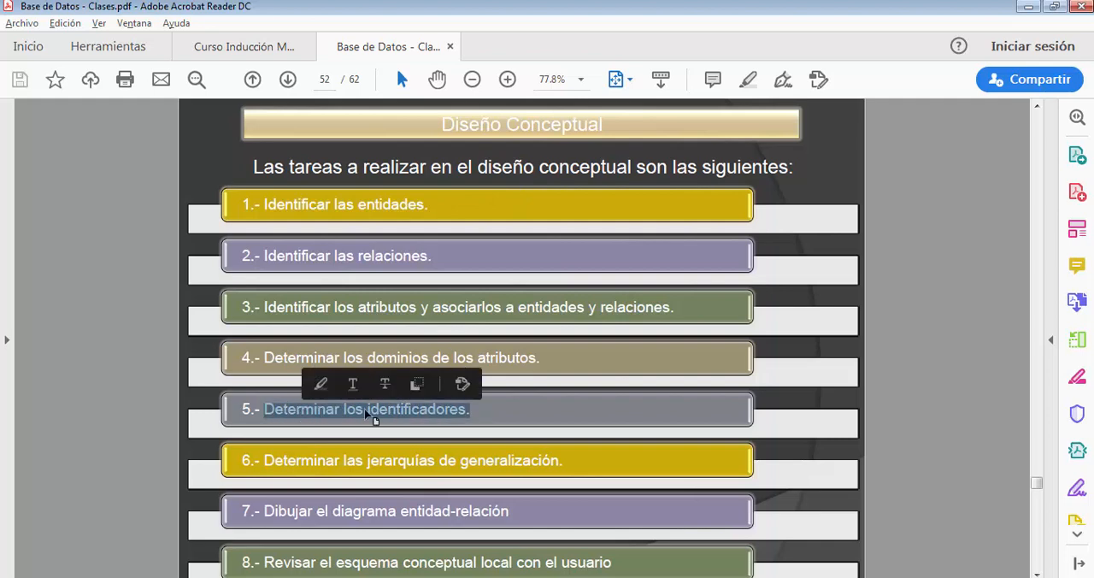
{"action": "left_click", "coordinate": [369, 412]}
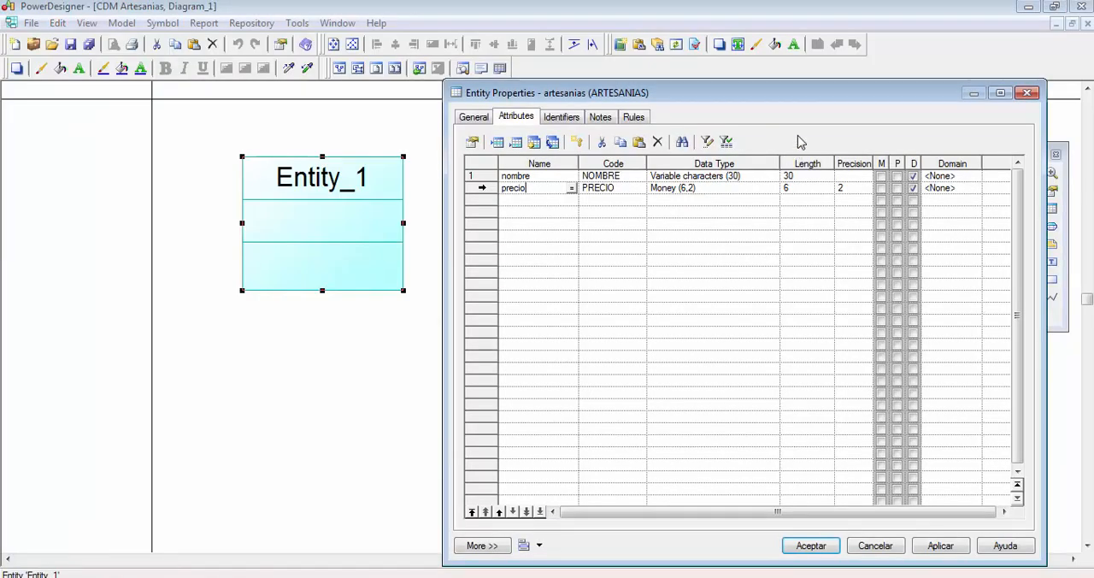
{"action": "left_click", "coordinate": [545, 177]}
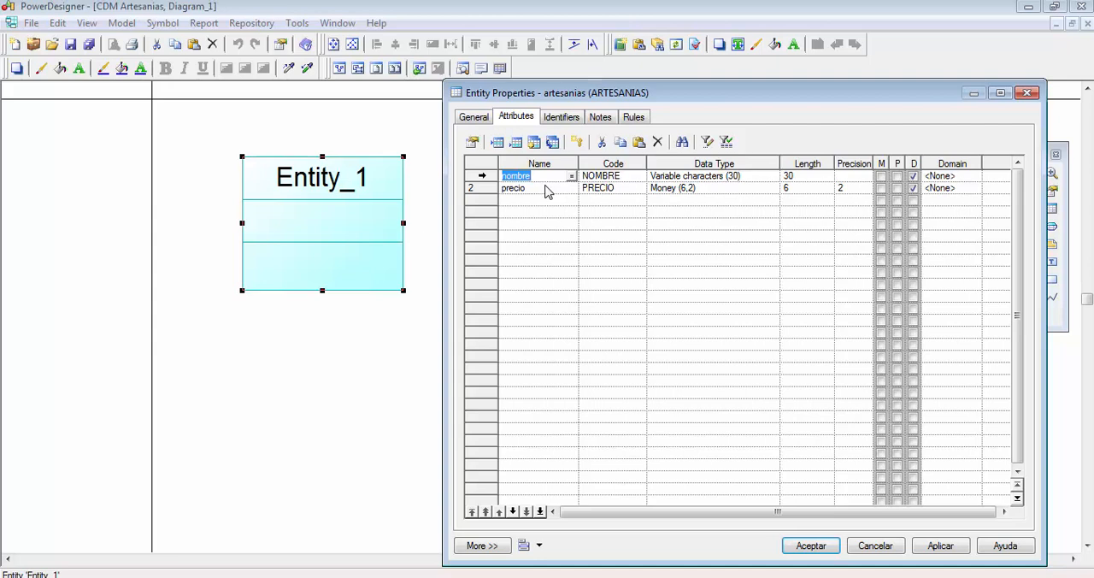
- Insert a new attribute named cve_artesanias above nombre in the artesanias entity
{"action": "left_click", "coordinate": [545, 178]}
{"action": "left_click", "coordinate": [498, 143]}
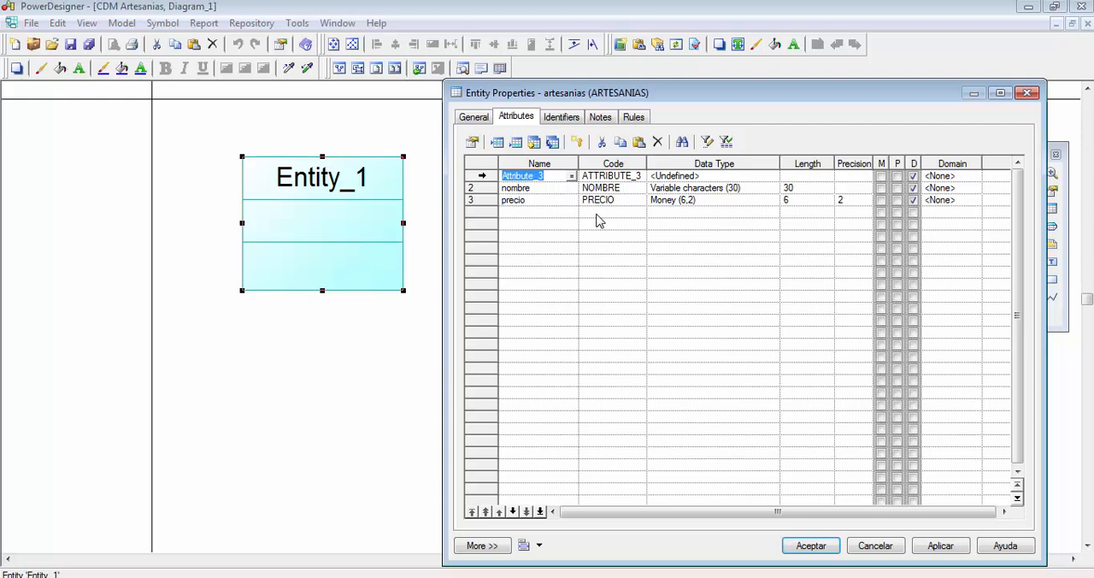
{"action": "type", "text": "cve"}
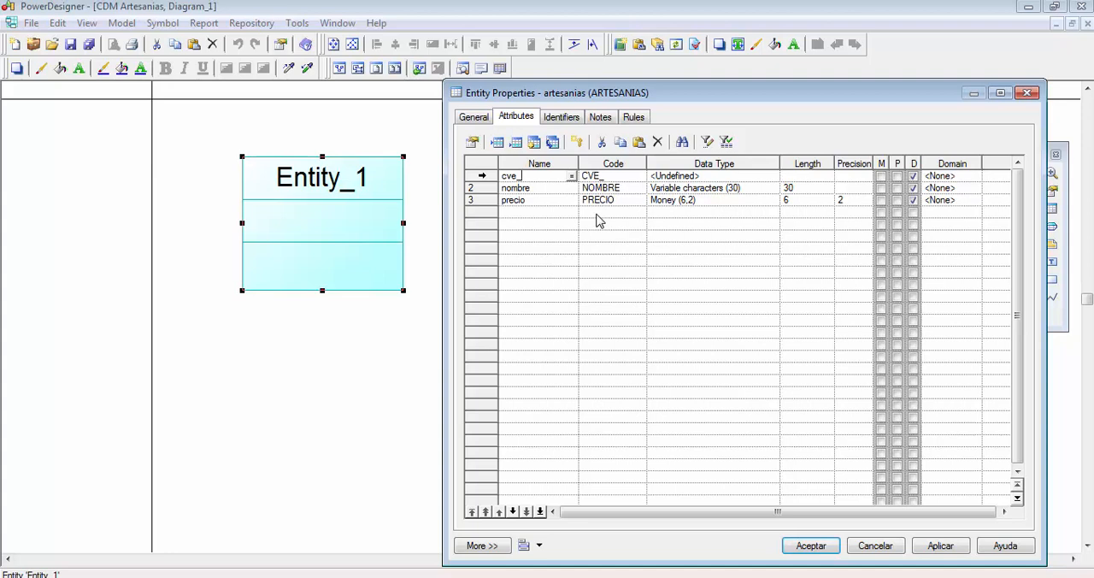
{"action": "type", "text": "_artesanias"}
- Set the cve_artesanias attribute's data type to Integer
{"action": "left_click", "coordinate": [774, 177]}
{"action": "left_click", "coordinate": [772, 176]}
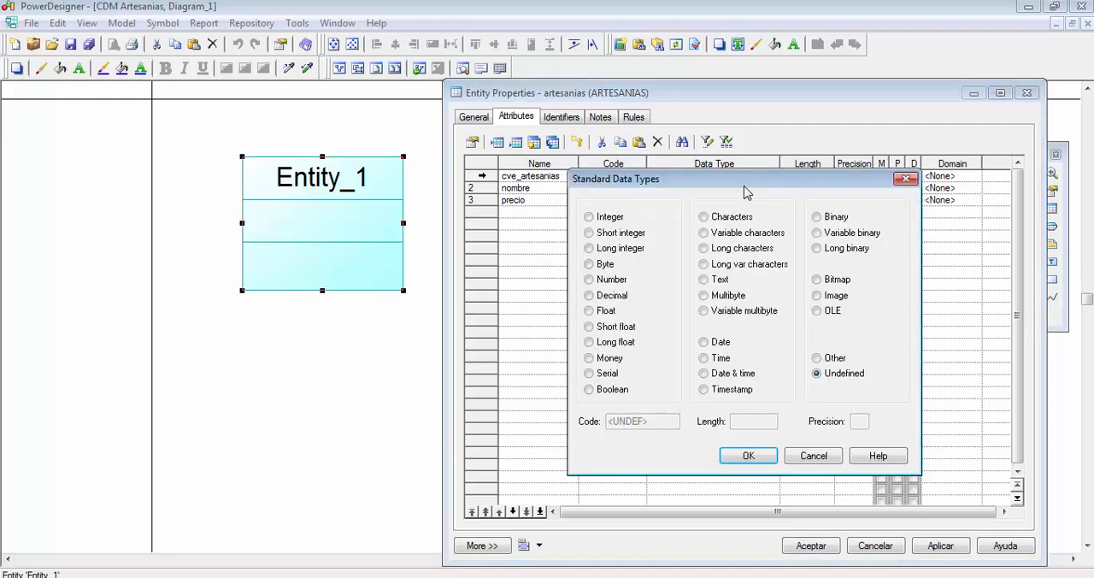
{"action": "left_click", "coordinate": [612, 219]}
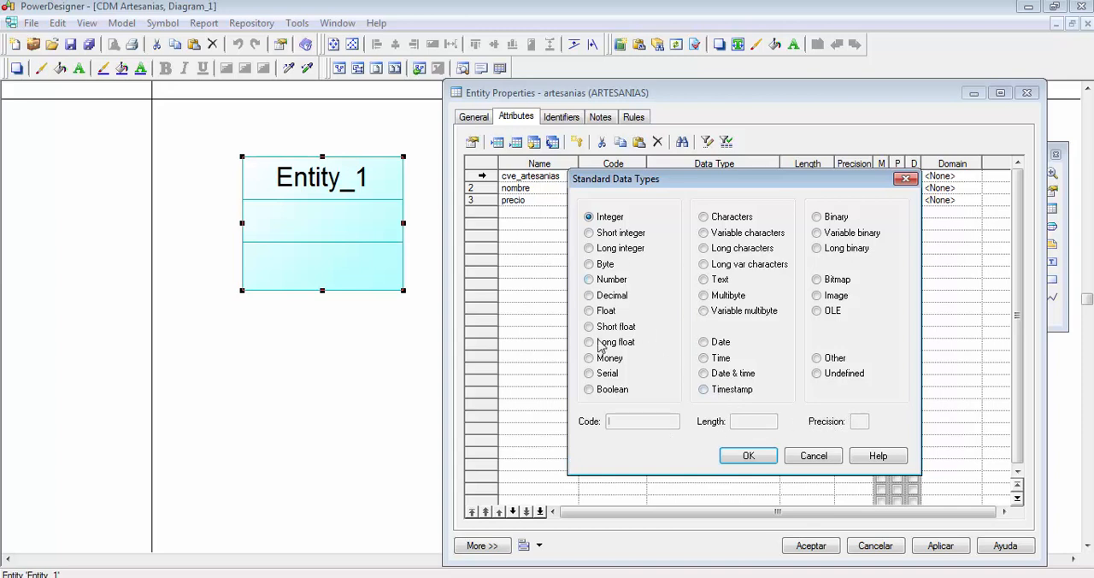
{"action": "left_click", "coordinate": [749, 457]}
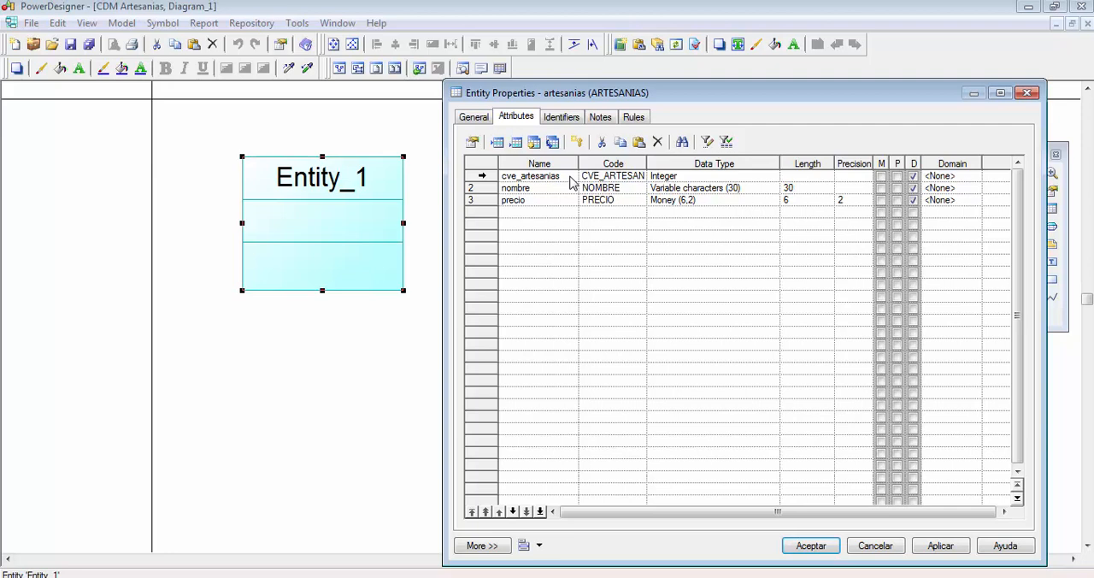
- Mark cve_artesanias as the mandatory primary identifier of the artesanias entity
{"action": "left_click", "coordinate": [896, 176]}
{"action": "left_click", "coordinate": [897, 176]}
{"action": "left_click", "coordinate": [897, 177]}
{"action": "left_click", "coordinate": [570, 178]}
{"action": "left_click", "coordinate": [707, 178]}
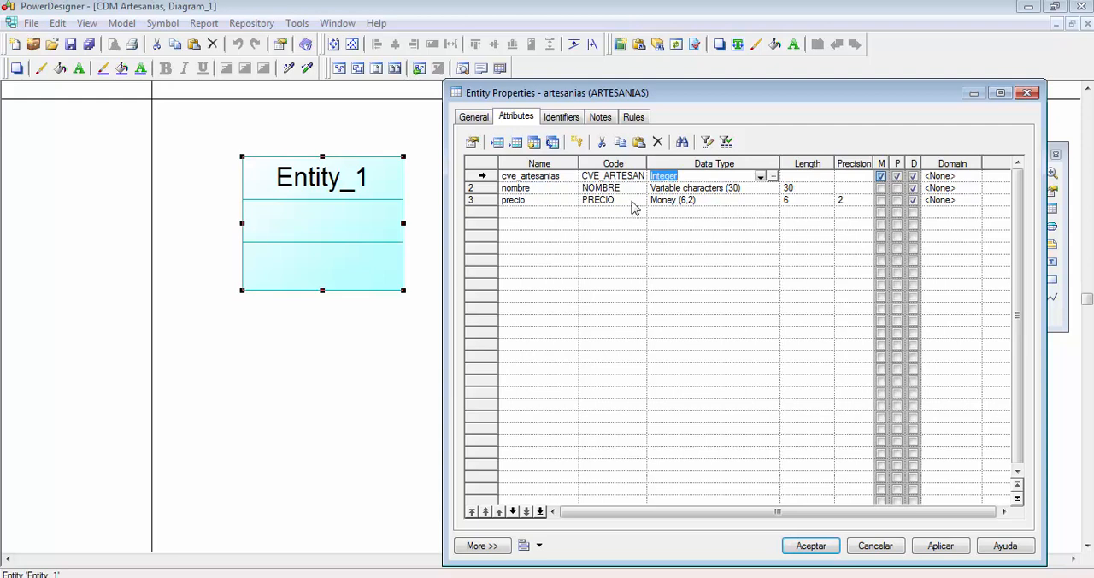
- Make the nombre and precio attributes mandatory and apply the changes to the entity
{"action": "left_click", "coordinate": [880, 189]}
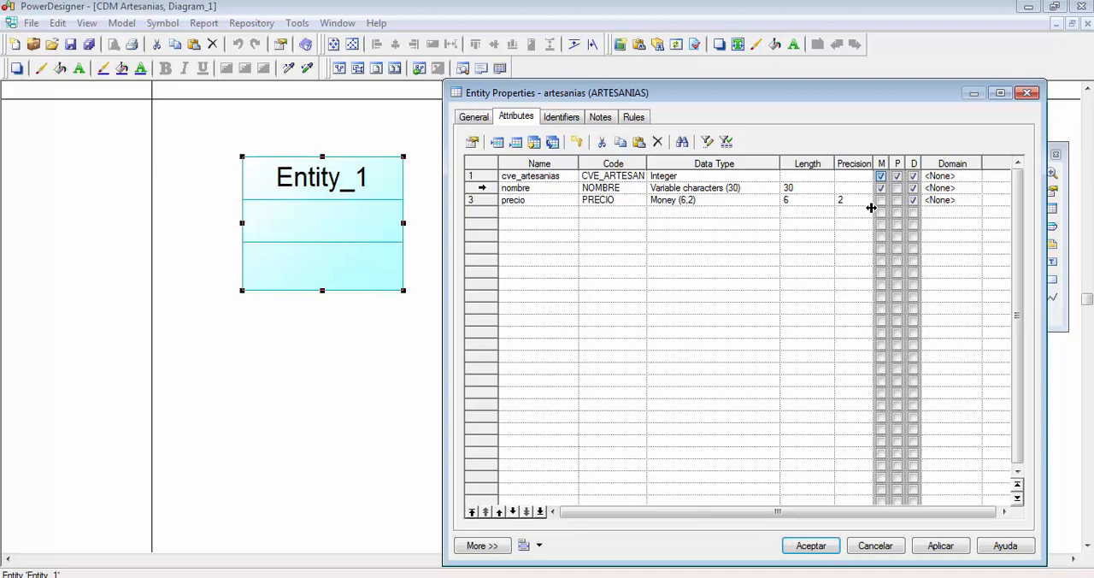
{"action": "left_click", "coordinate": [880, 200]}
{"action": "left_click", "coordinate": [940, 545]}
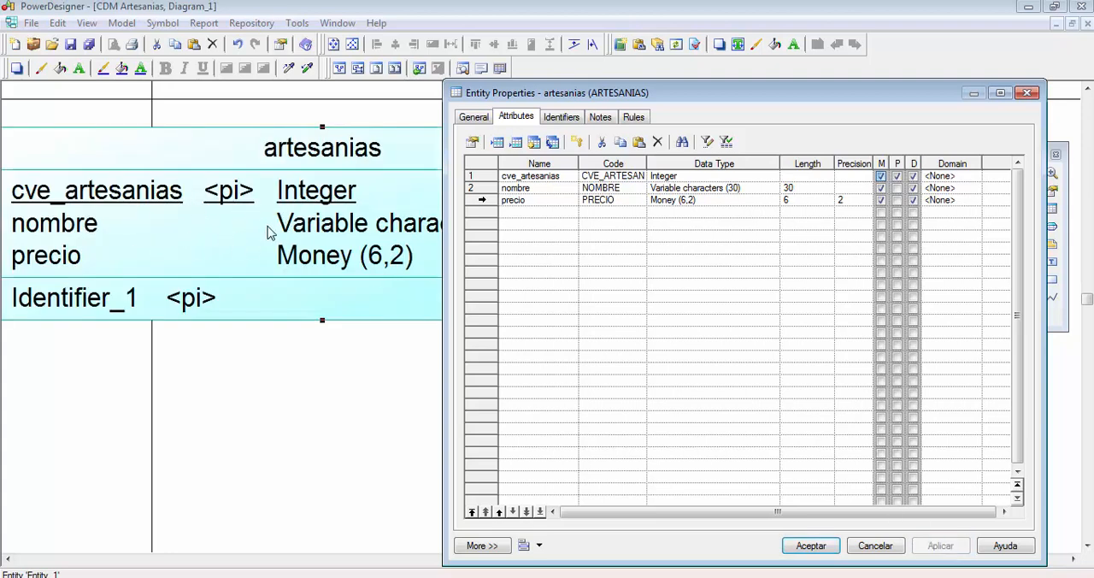
- Try reordering cve_artesanias to the end of the attribute list and return it to the first row
{"action": "left_click", "coordinate": [558, 202]}
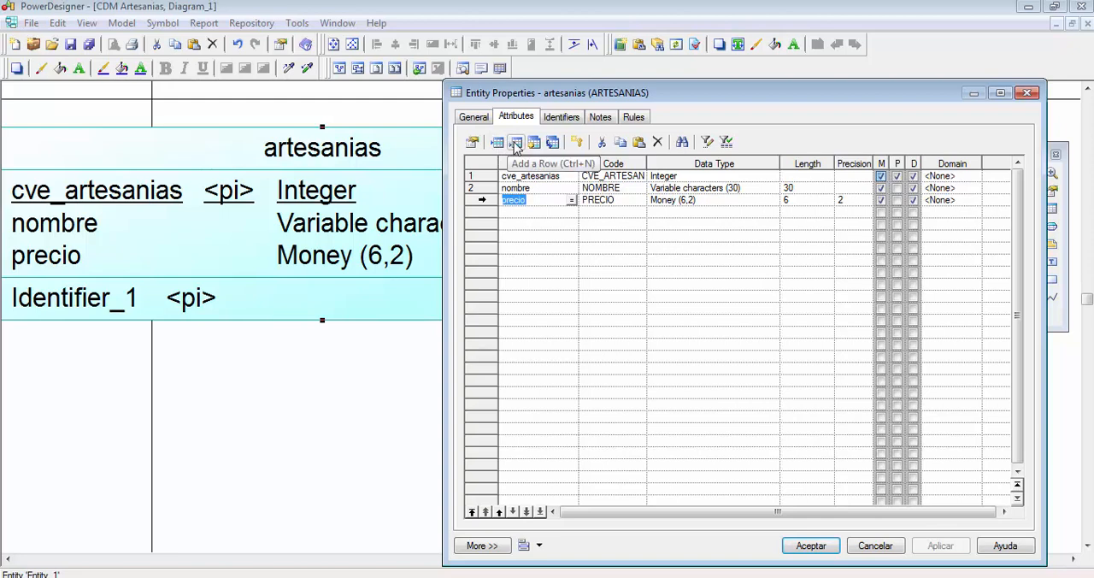
{"action": "key", "text": "Up"}
{"action": "key", "text": "Up"}
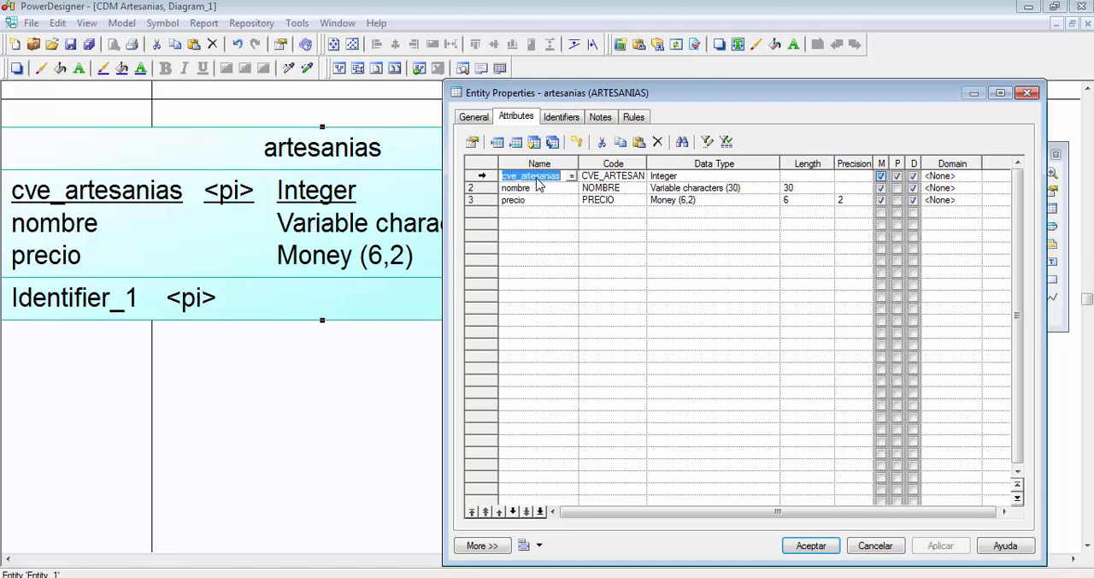
{"action": "left_click", "coordinate": [514, 511]}
{"action": "left_click", "coordinate": [514, 511]}
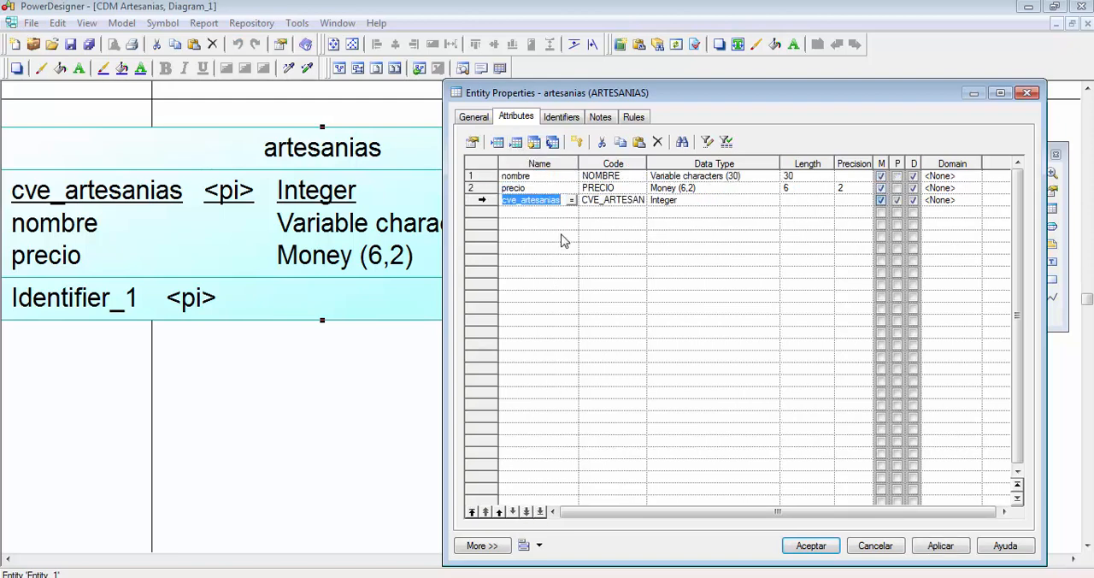
{"action": "left_click", "coordinate": [560, 202]}
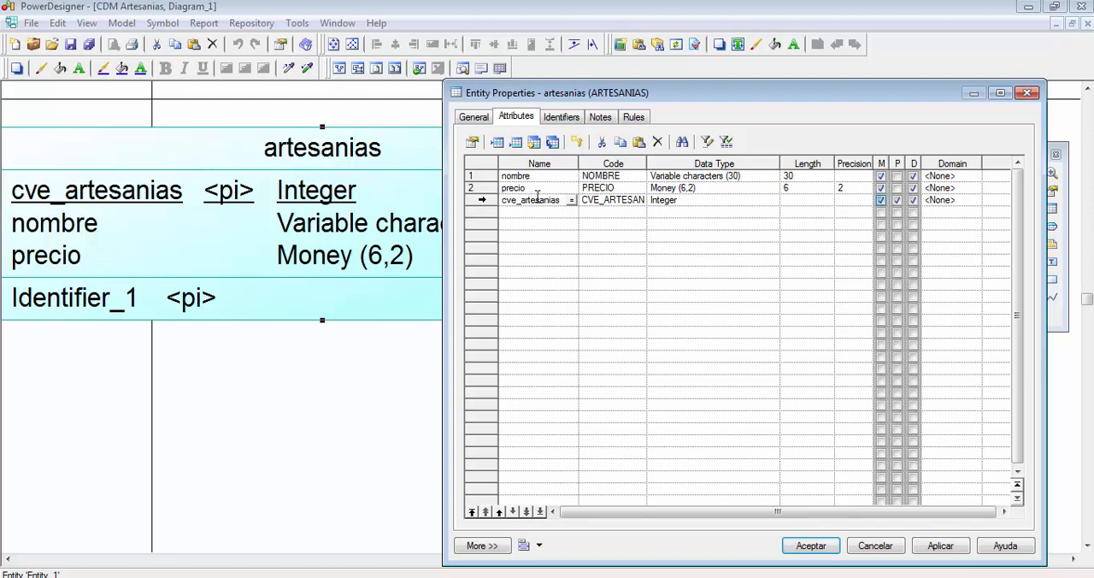
{"action": "left_click", "coordinate": [500, 513]}
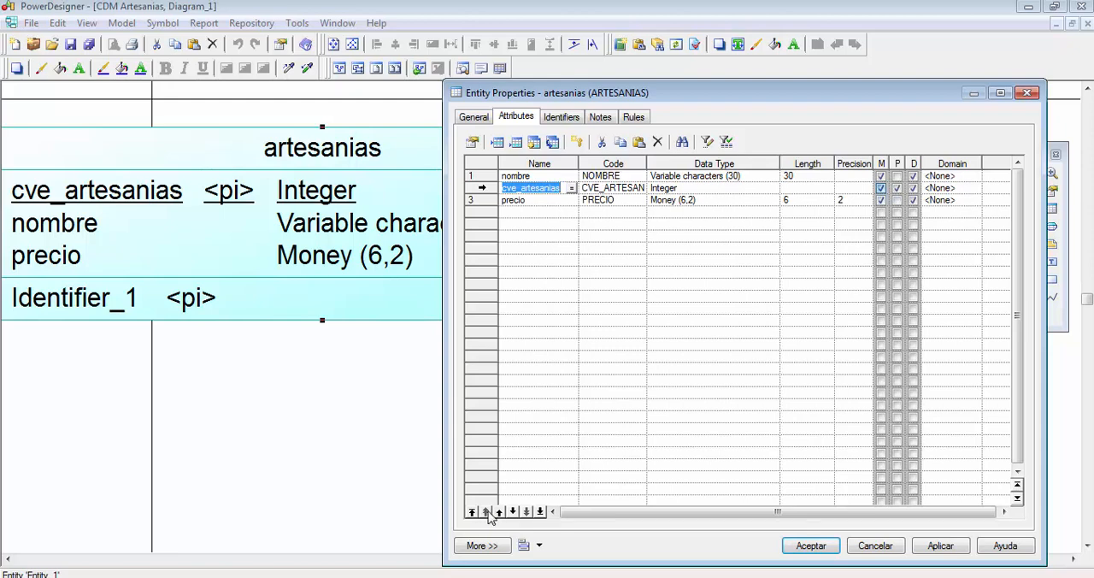
{"action": "left_click", "coordinate": [540, 512]}
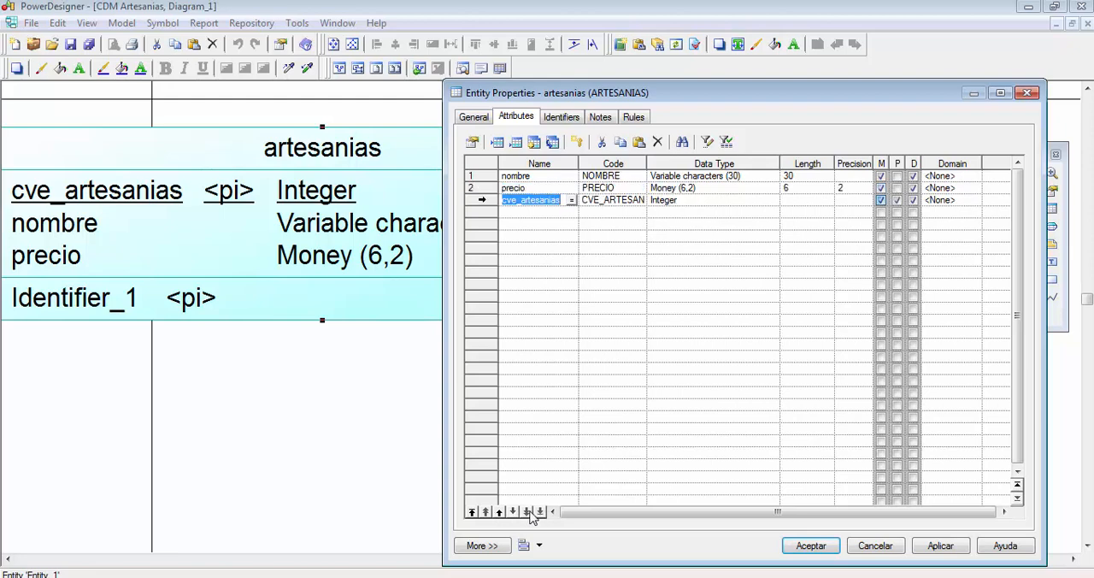
{"action": "left_click", "coordinate": [477, 513]}
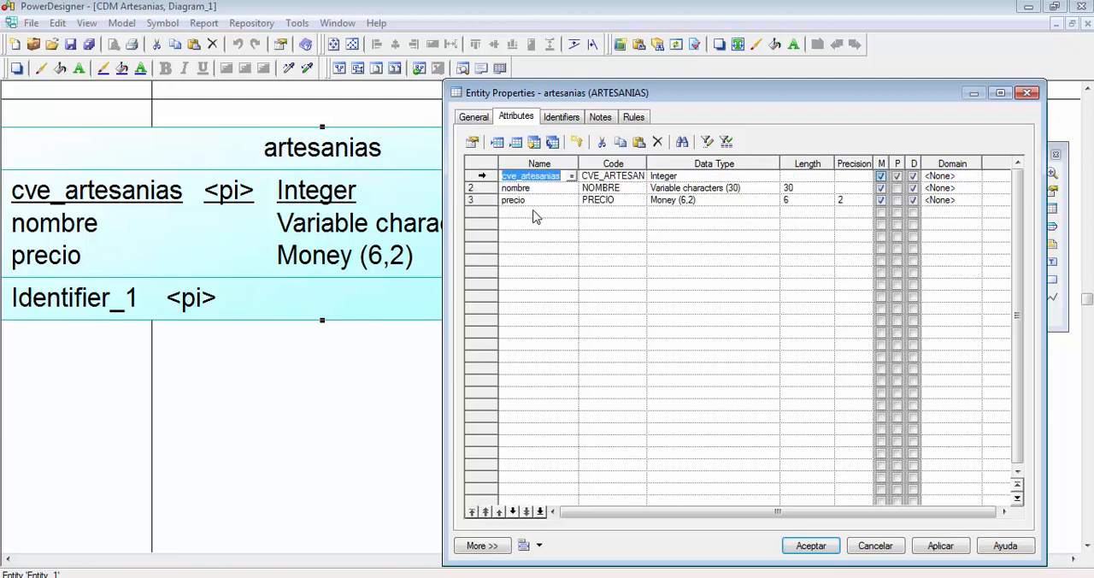
{"action": "left_click", "coordinate": [551, 187]}
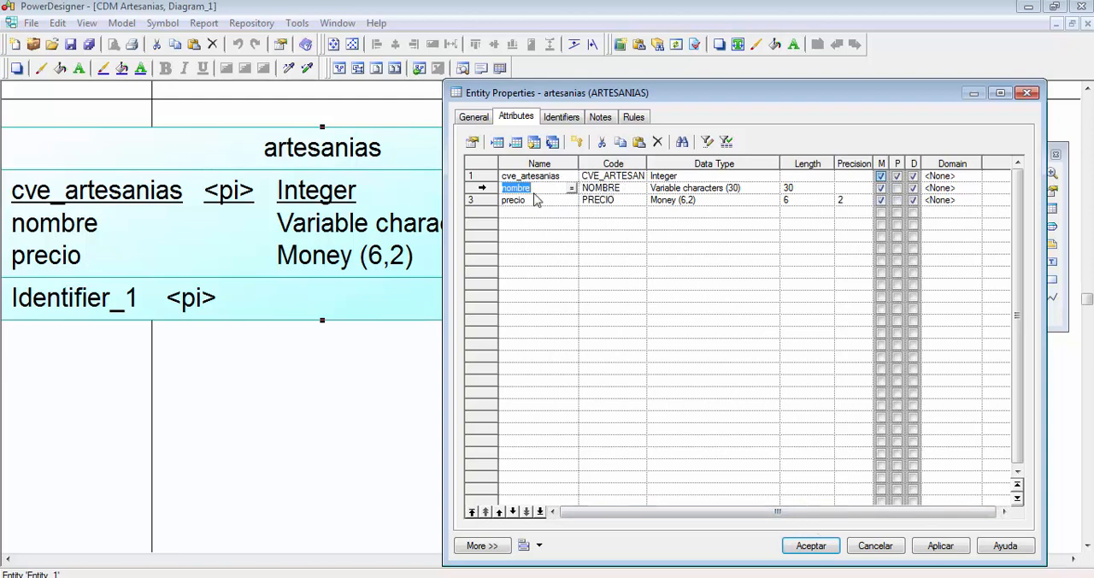
- Accept the entity's properties and move the artesanias entity across the vertical page boundary so it lies fully inside the page
{"action": "left_click", "coordinate": [810, 546]}
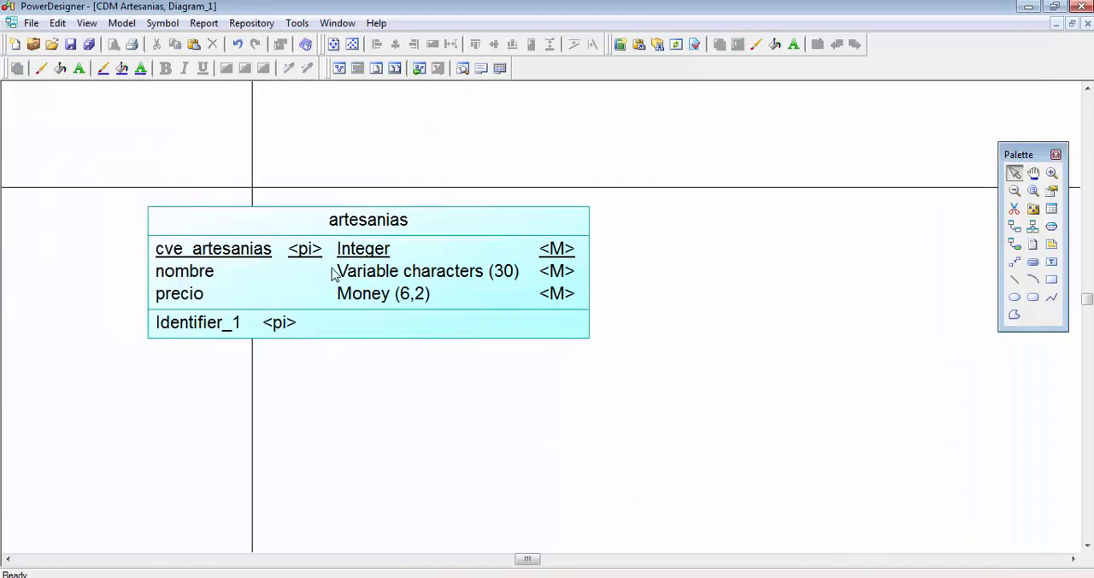
{"action": "left_click_drag", "start_coordinate": [334, 271], "coordinate": [446, 263]}
{"action": "left_click", "coordinate": [571, 364]}
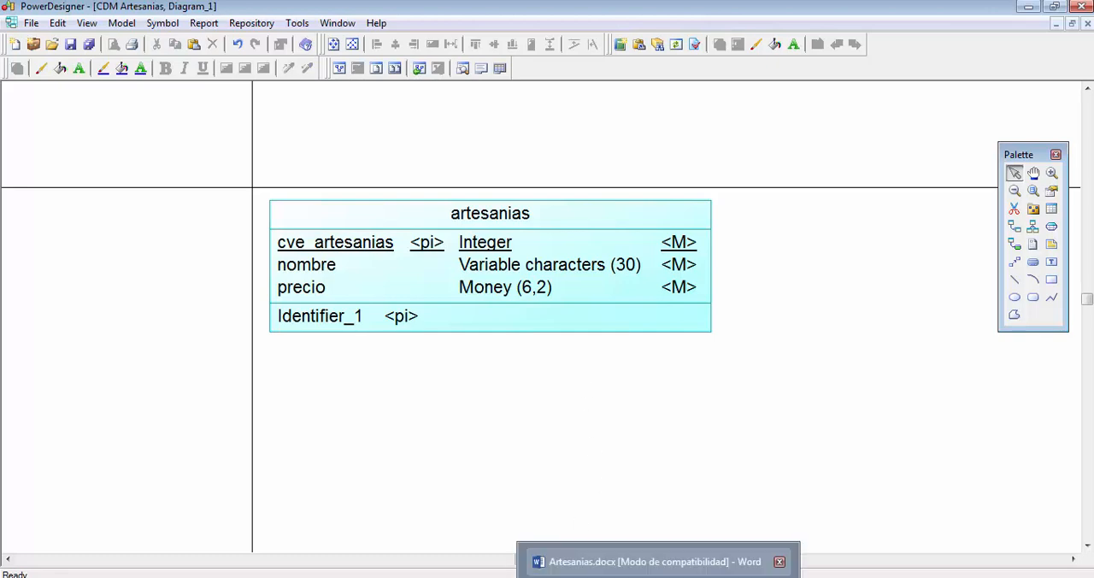
- Glance at the Artesanias Word document, then try copying and pasting the artesanias entity below the original and delete the copy
{"action": "left_click", "coordinate": [659, 573]}
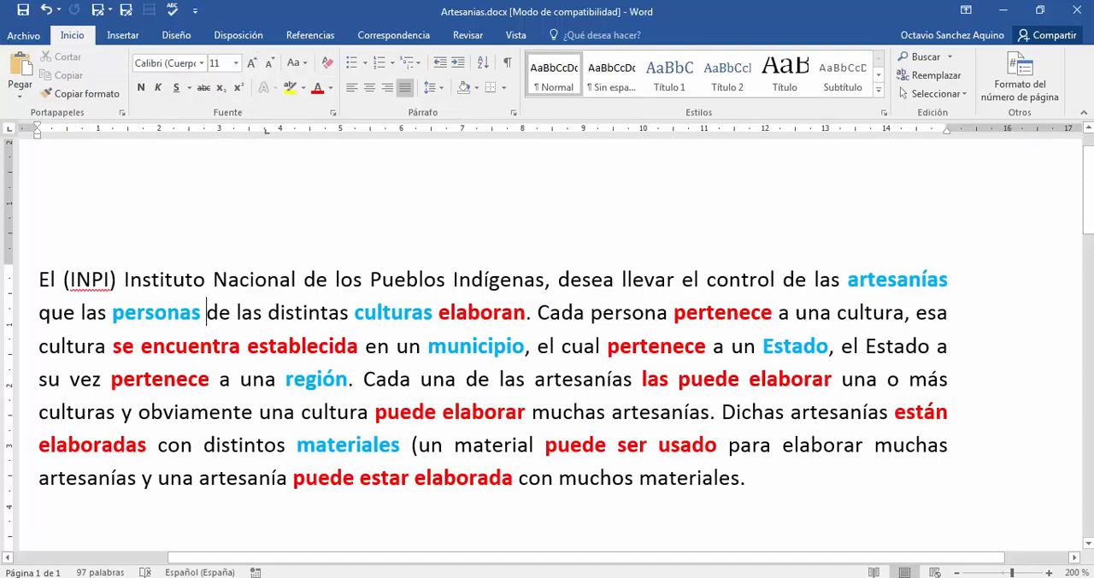
{"action": "left_click", "coordinate": [637, 573]}
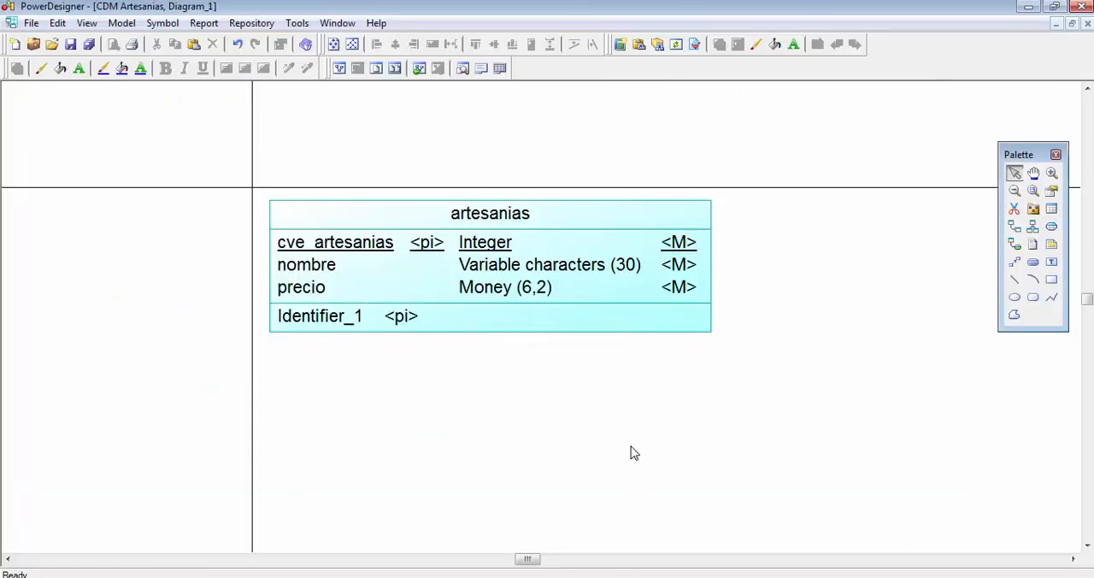
{"action": "scroll", "coordinate": [590, 371], "scroll_direction": "down", "scroll_amount": 3}
{"action": "scroll", "coordinate": [589, 367], "scroll_direction": "down", "scroll_amount": 1}
{"action": "left_click", "coordinate": [499, 249]}
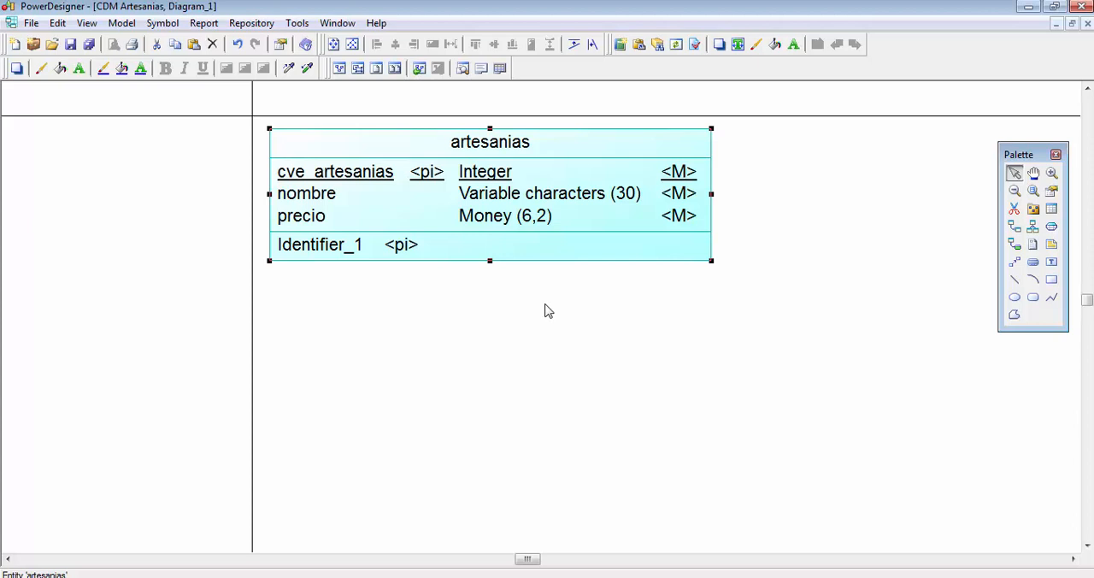
{"action": "key", "text": "ctrl+c"}
{"action": "key", "text": "ctrl+v"}
{"action": "left_click_drag", "start_coordinate": [560, 299], "coordinate": [554, 389]}
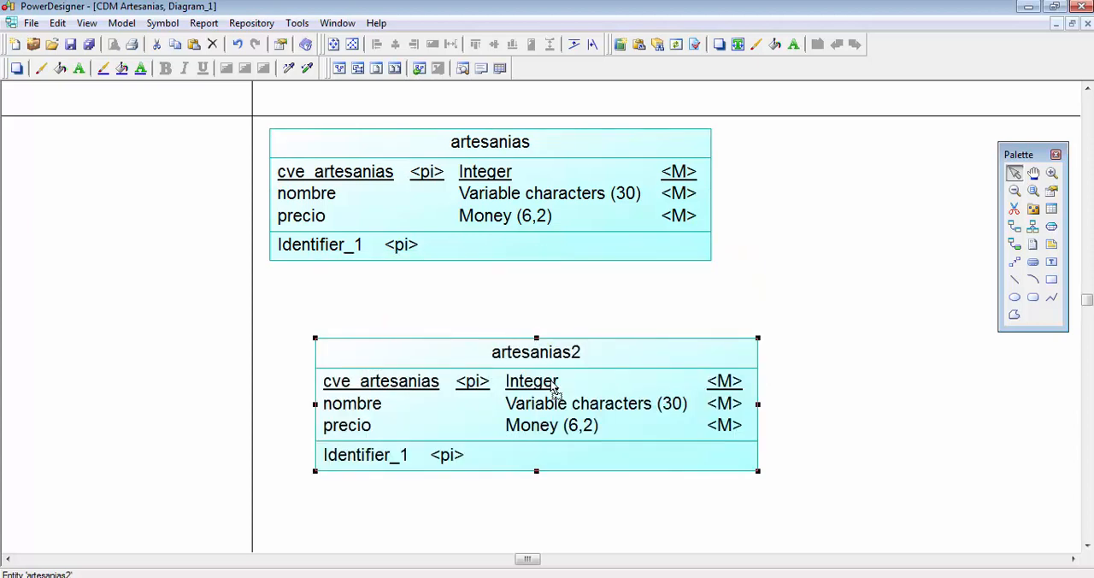
{"action": "key", "text": "Delete"}
{"action": "key", "text": "Return"}
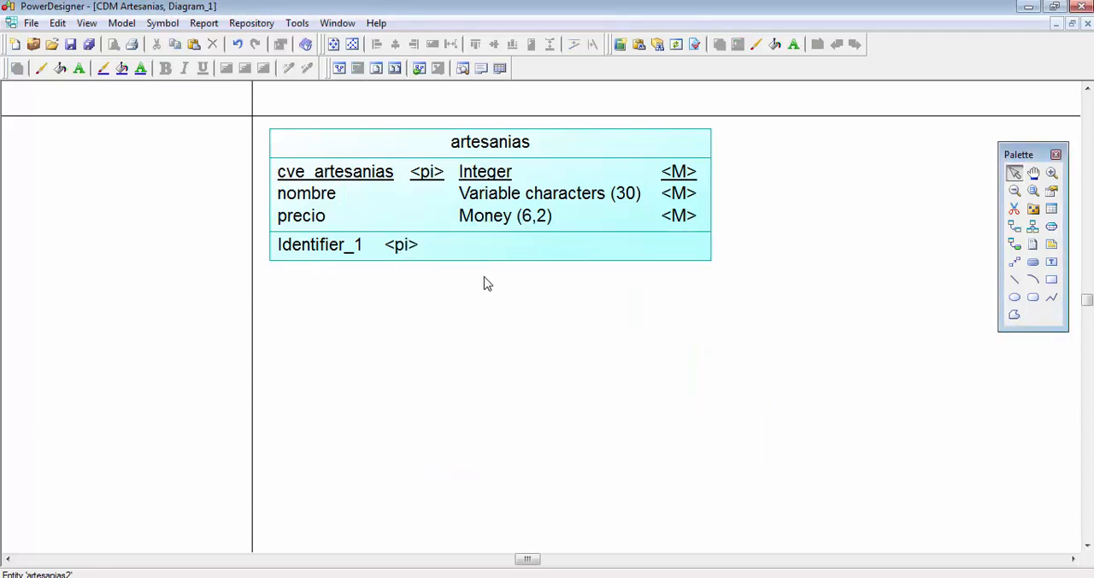
- Try making two successive duplicates of the artesanias entity below it and delete both artesanias3 and artesanias2
{"action": "left_click", "coordinate": [430, 209]}
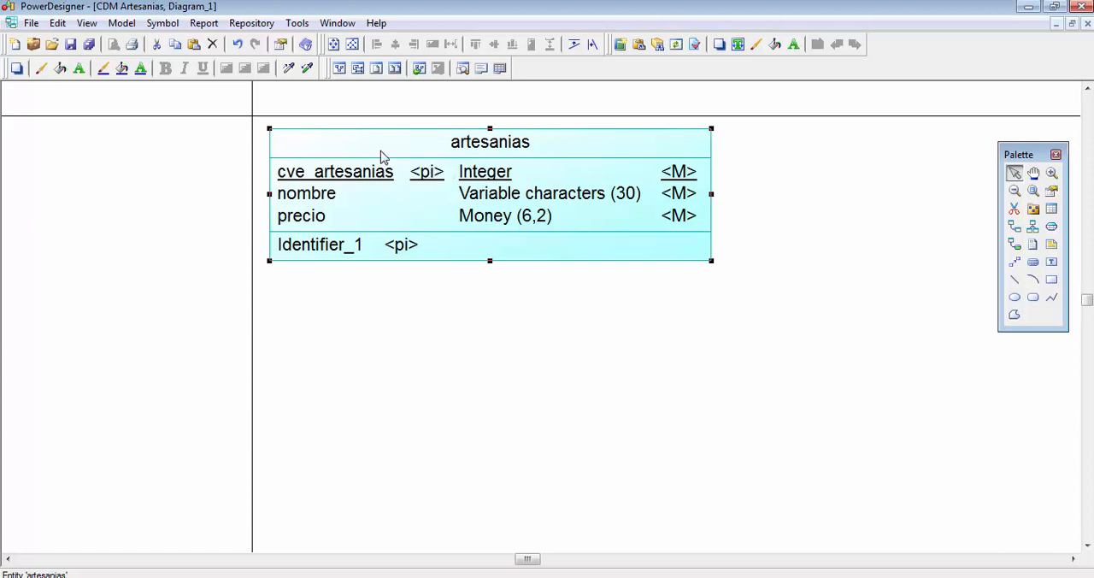
{"action": "left_click_drag", "start_coordinate": [382, 156], "coordinate": [423, 378]}
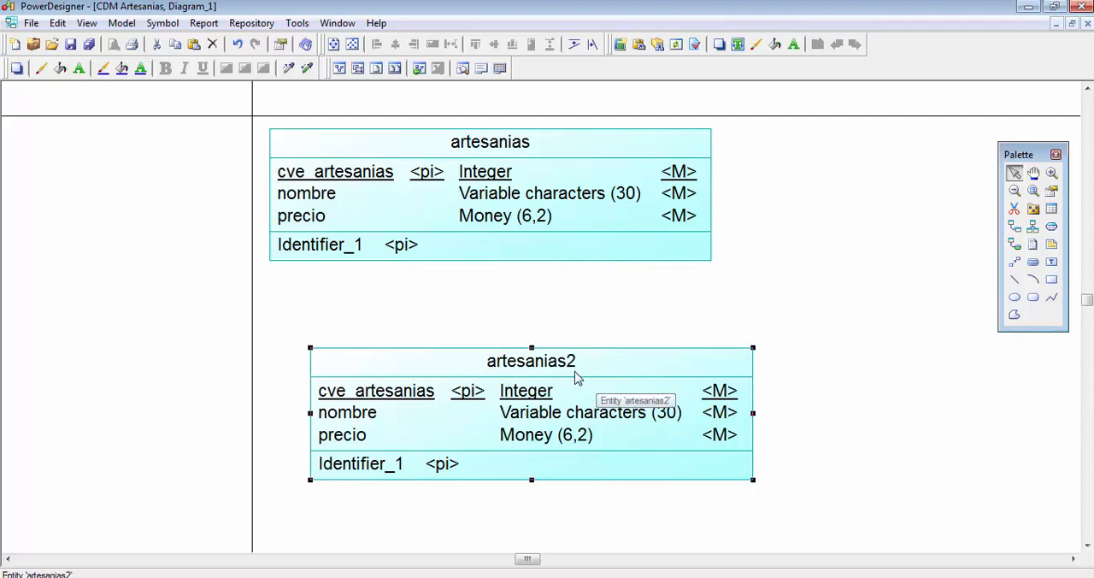
{"action": "scroll", "coordinate": [577, 376], "scroll_direction": "down", "scroll_amount": 3}
{"action": "left_click_drag", "start_coordinate": [568, 283], "coordinate": [655, 428]}
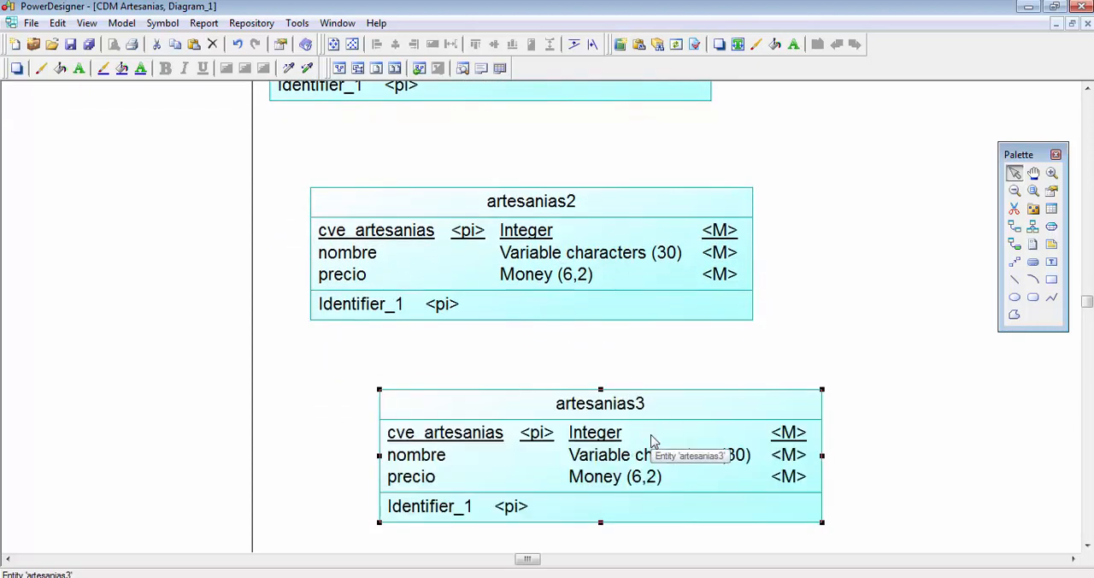
{"action": "key", "text": "Delete"}
{"action": "key", "text": "Return"}
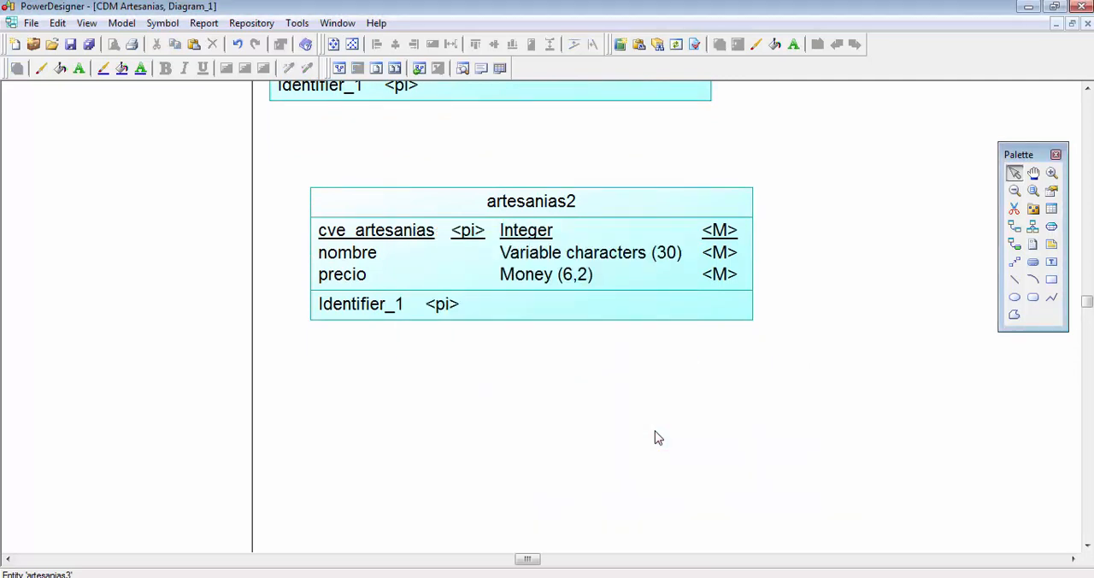
{"action": "scroll", "coordinate": [656, 438], "scroll_direction": "up", "scroll_amount": 2}
{"action": "scroll", "coordinate": [654, 423], "scroll_direction": "up", "scroll_amount": 1}
{"action": "left_click", "coordinate": [652, 409]}
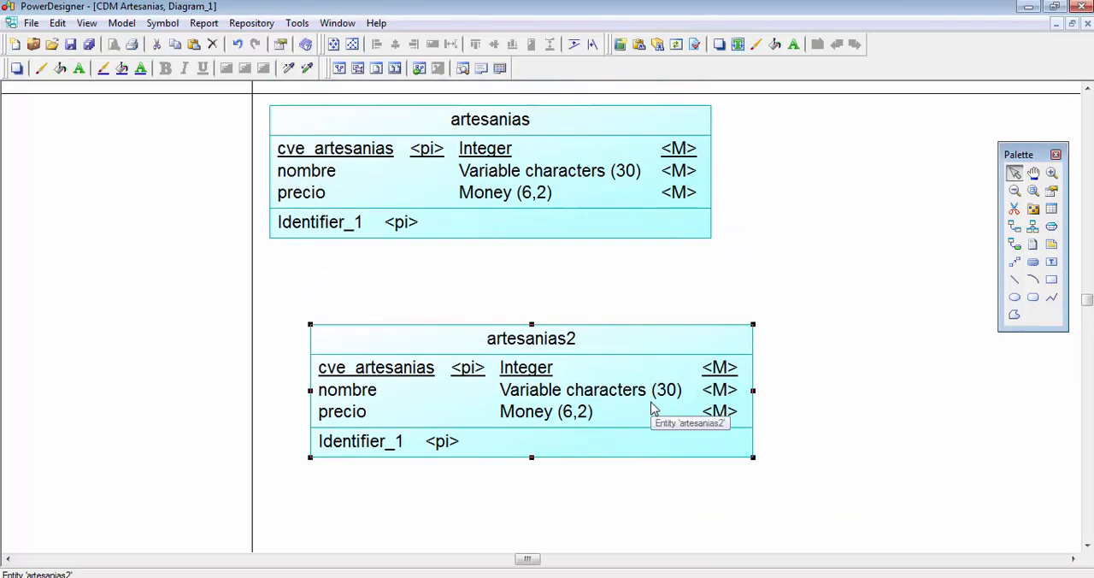
{"action": "key", "text": "Delete"}
{"action": "key", "text": "Return"}
- Place a new entity below artesanias in the diagram and name it personas
{"action": "key", "text": "alt+Tab"}
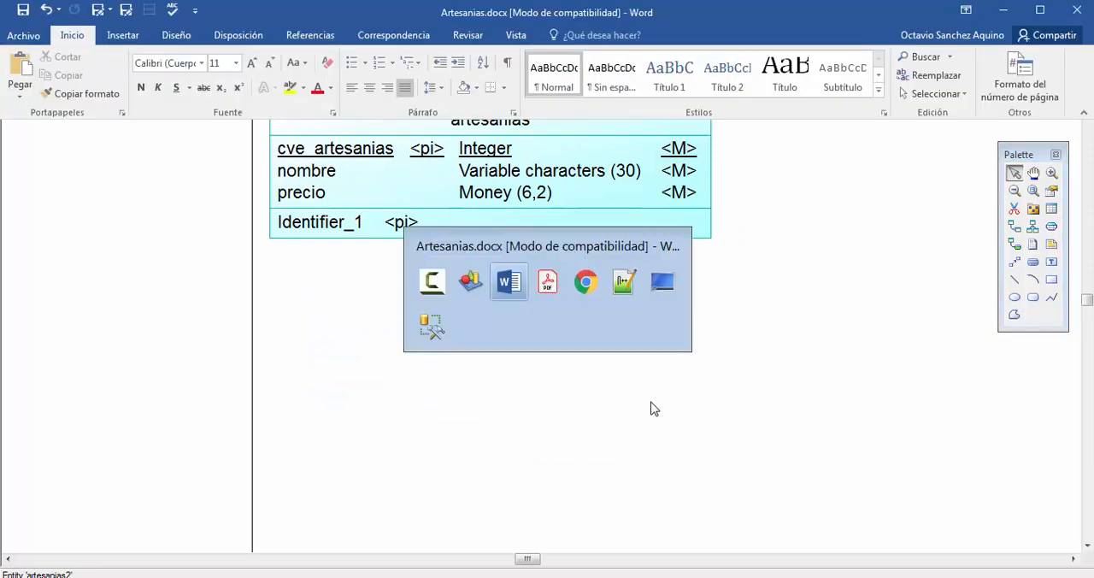
{"action": "key", "text": "alt+Tab"}
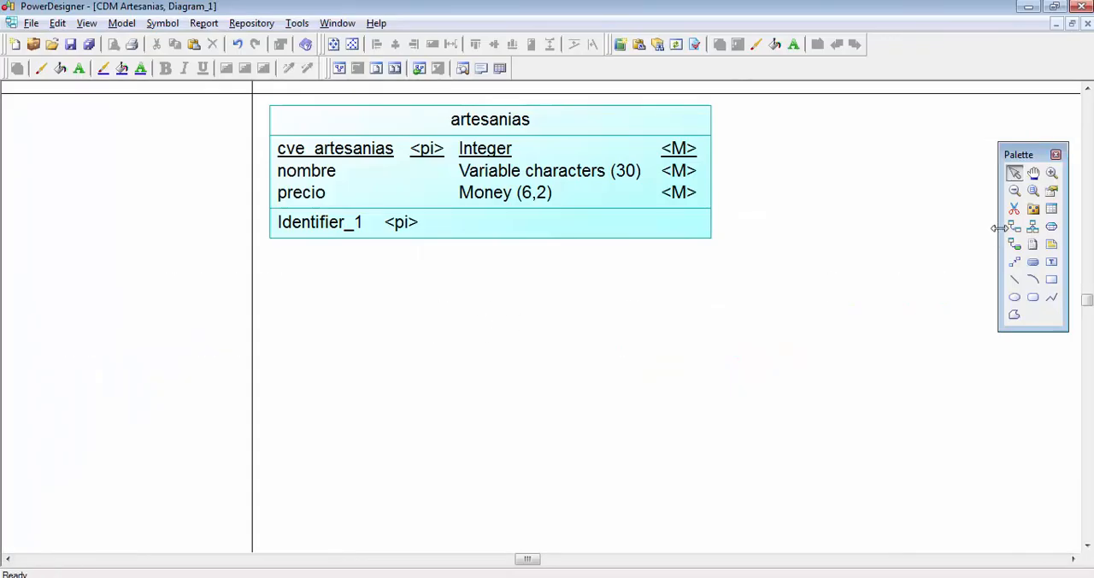
{"action": "left_click", "coordinate": [1051, 213]}
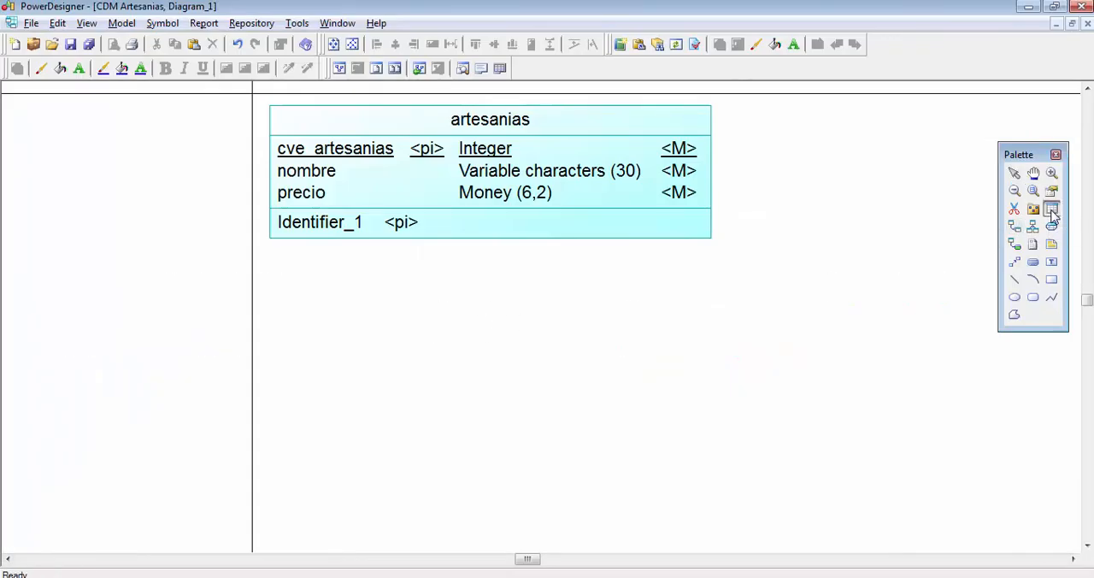
{"action": "left_click", "coordinate": [313, 333]}
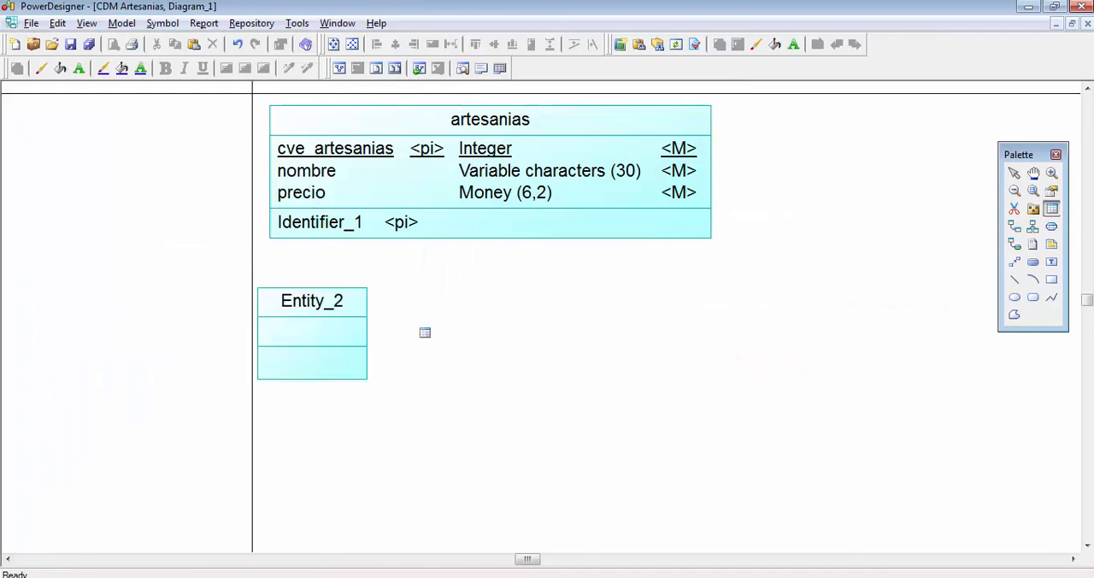
{"action": "right_click", "coordinate": [450, 290]}
{"action": "double_click", "coordinate": [340, 320]}
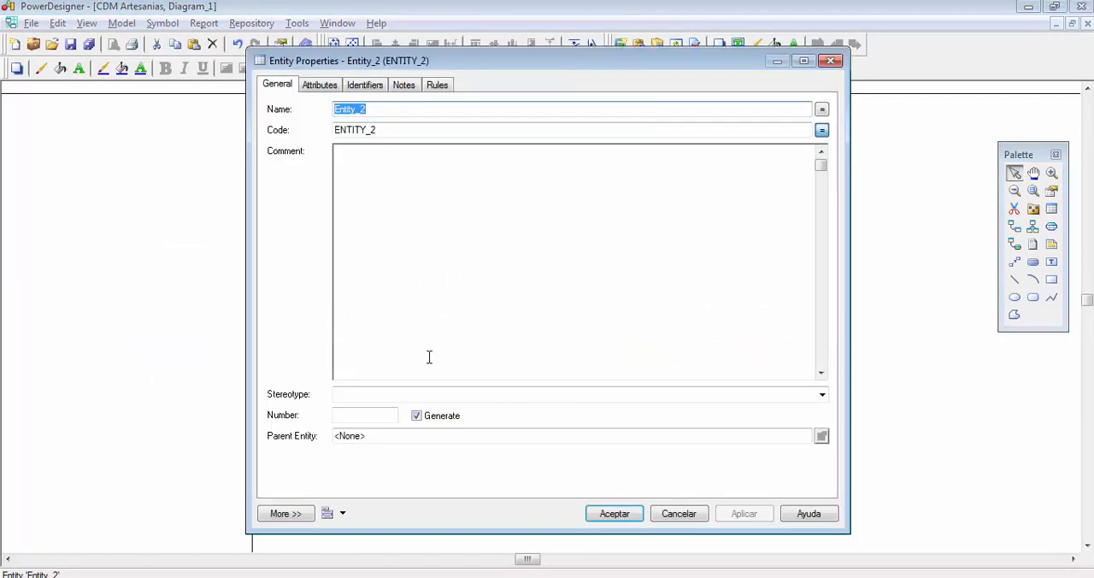
{"action": "type", "text": "personas"}
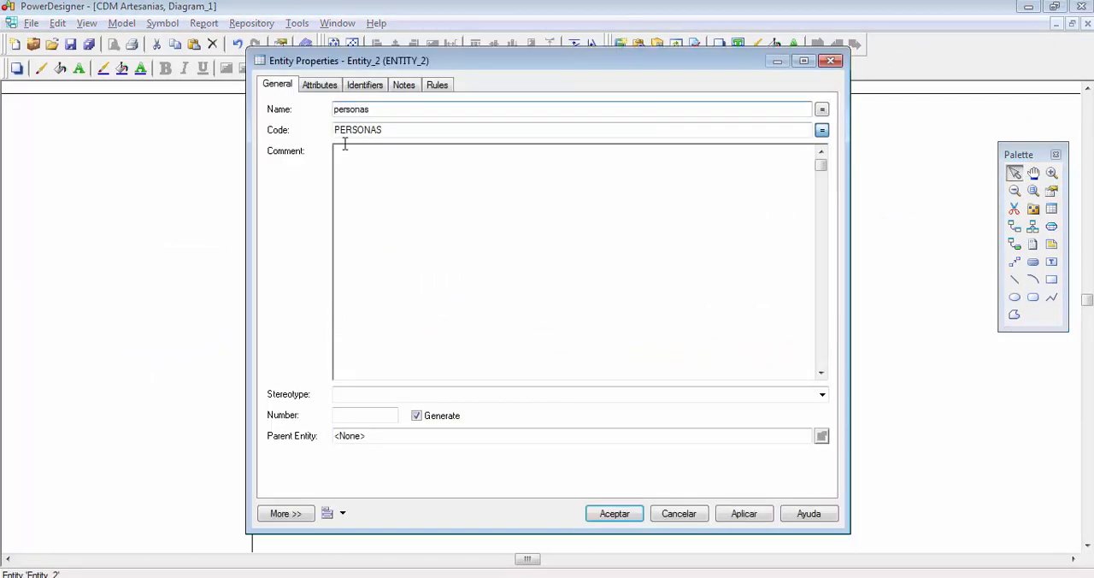
- Add the attributes cve_personas, nombre, paterno and materno to the personas entity, reusing the existing nombre attribute
{"action": "left_click", "coordinate": [329, 88]}
{"action": "left_click", "coordinate": [361, 146]}
{"action": "type", "text": "c"}
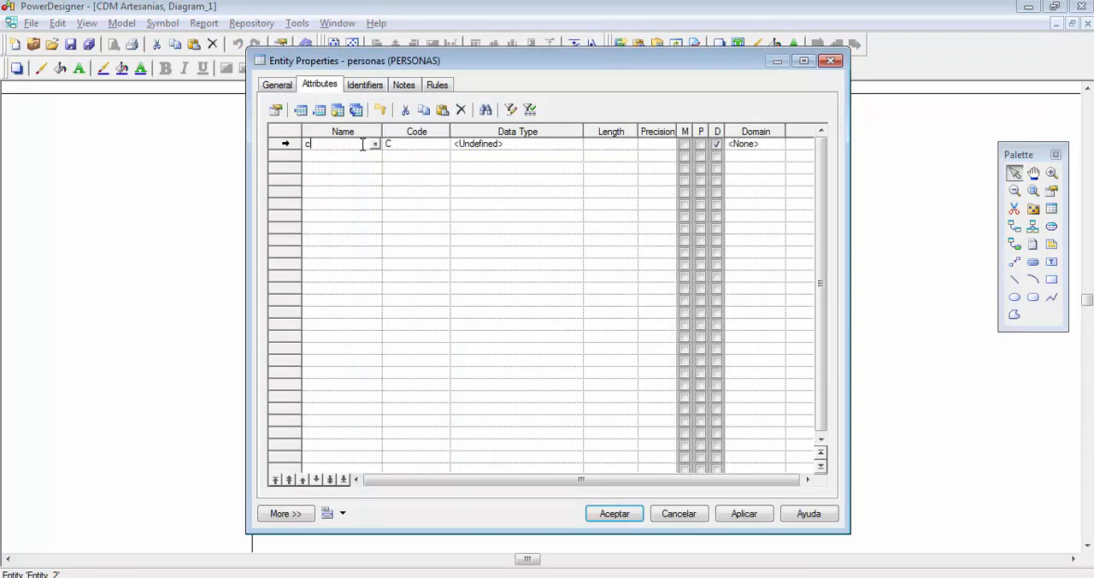
{"action": "type", "text": "ve_personas"}
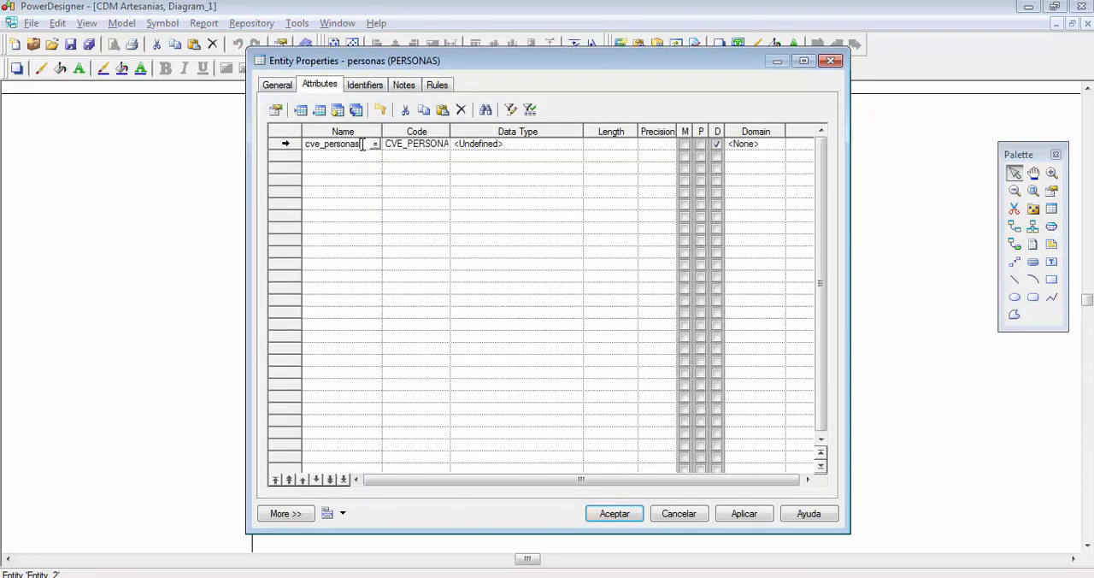
{"action": "key", "text": "Down"}
{"action": "type", "text": "nombre"}
{"action": "key", "text": "Down"}
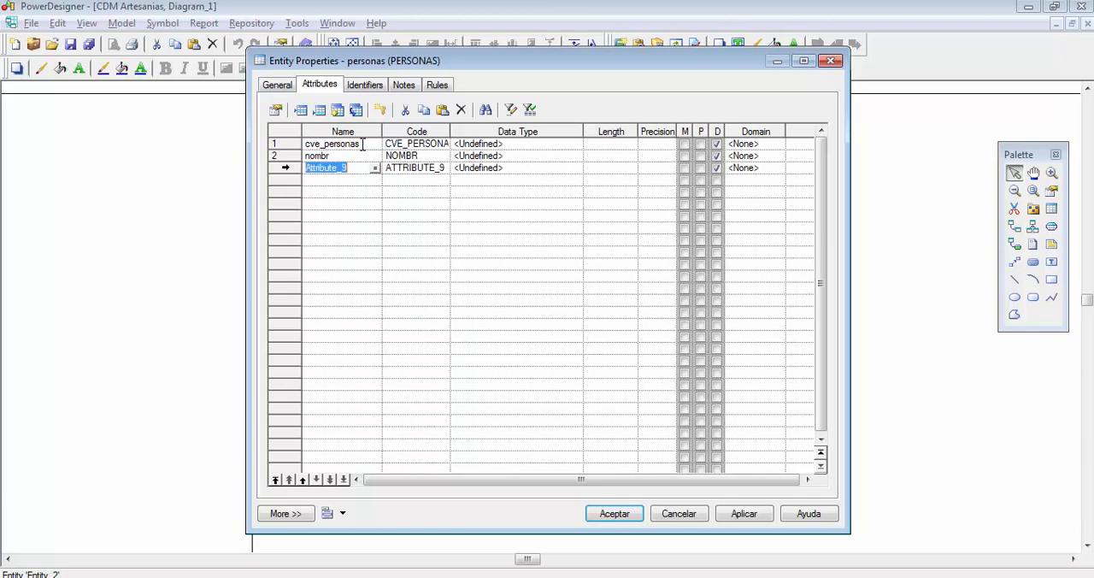
{"action": "key", "text": "Up"}
{"action": "type", "text": "nombre"}
{"action": "key", "text": "Down"}
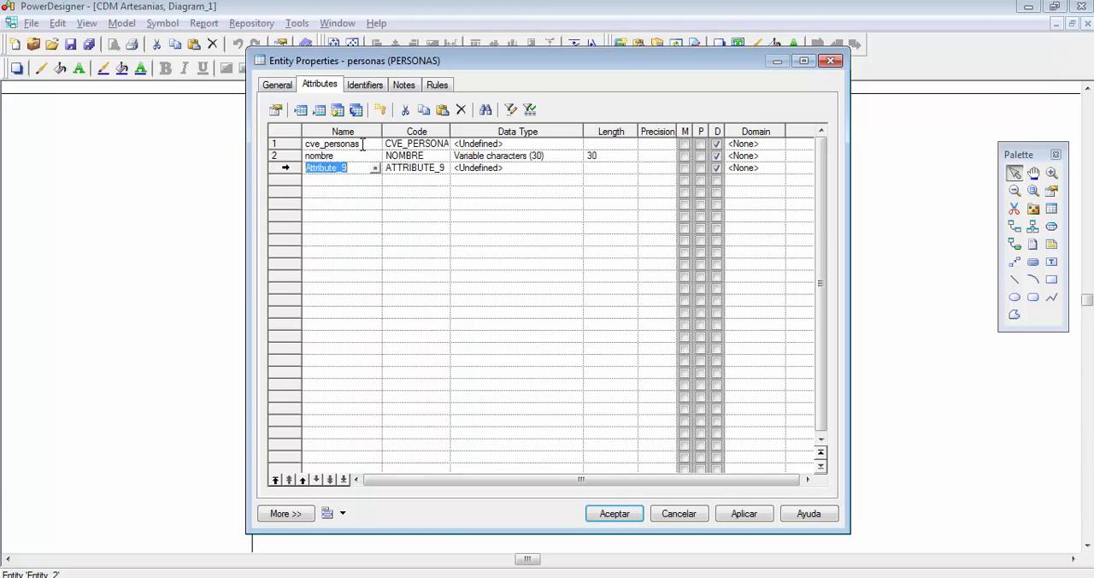
{"action": "type", "text": "paterno"}
{"action": "key", "text": "Down"}
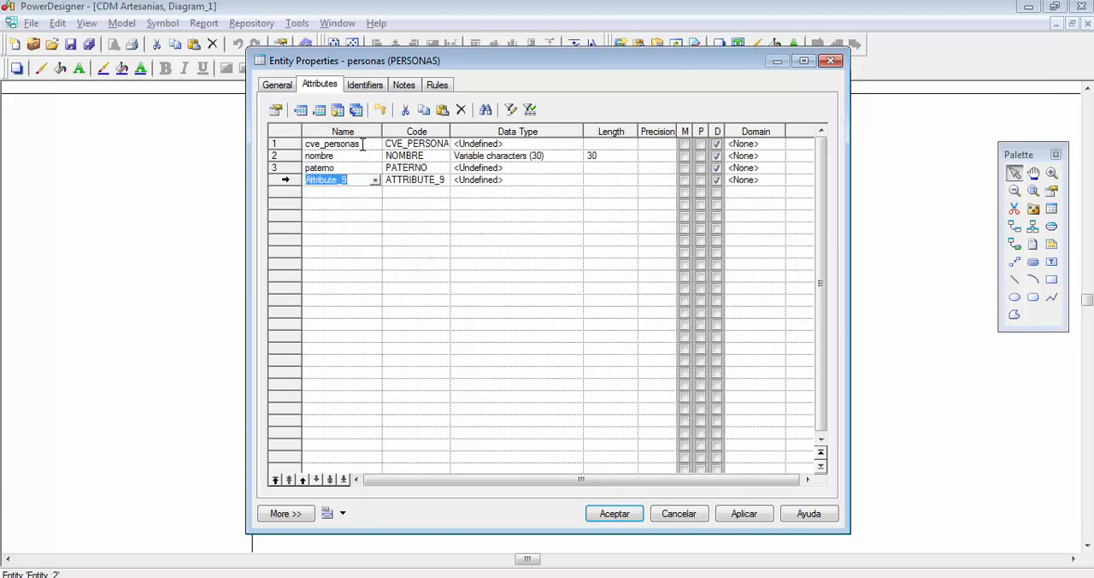
{"action": "type", "text": "materno"}
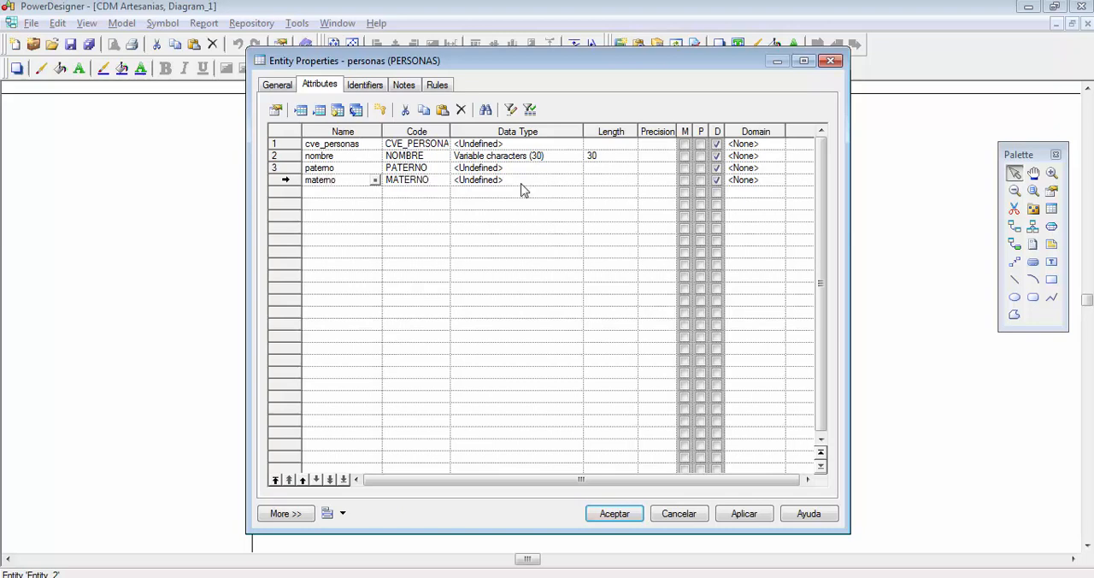
- Shift the properties window aside to uncover the diagram and set the data type of cve_personas to Integer
{"action": "left_click", "coordinate": [345, 160]}
{"action": "left_click_drag", "start_coordinate": [401, 69], "coordinate": [667, 154]}
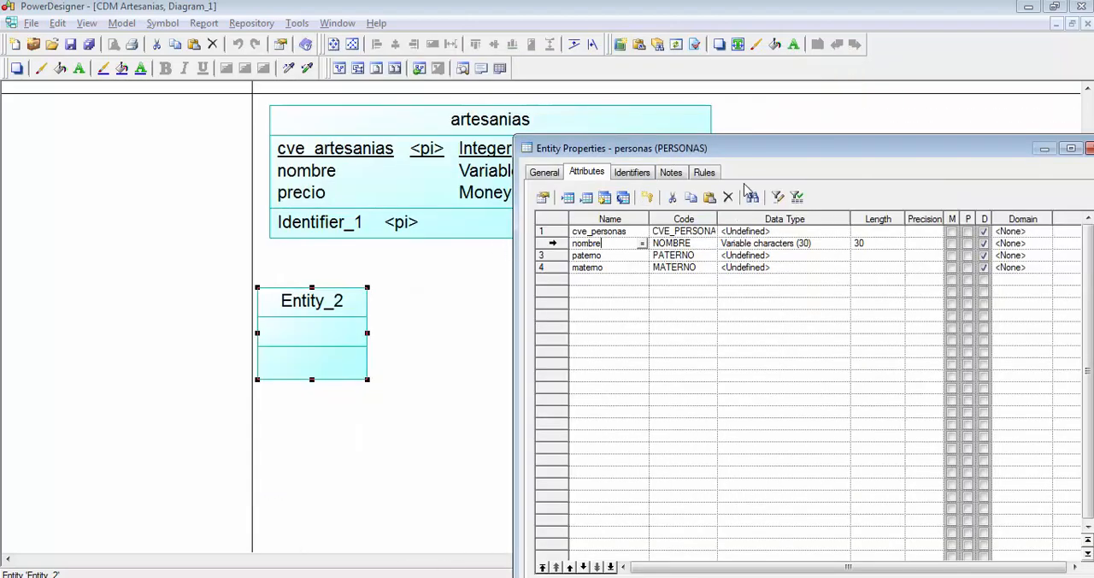
{"action": "left_click_drag", "start_coordinate": [755, 152], "coordinate": [617, 112]}
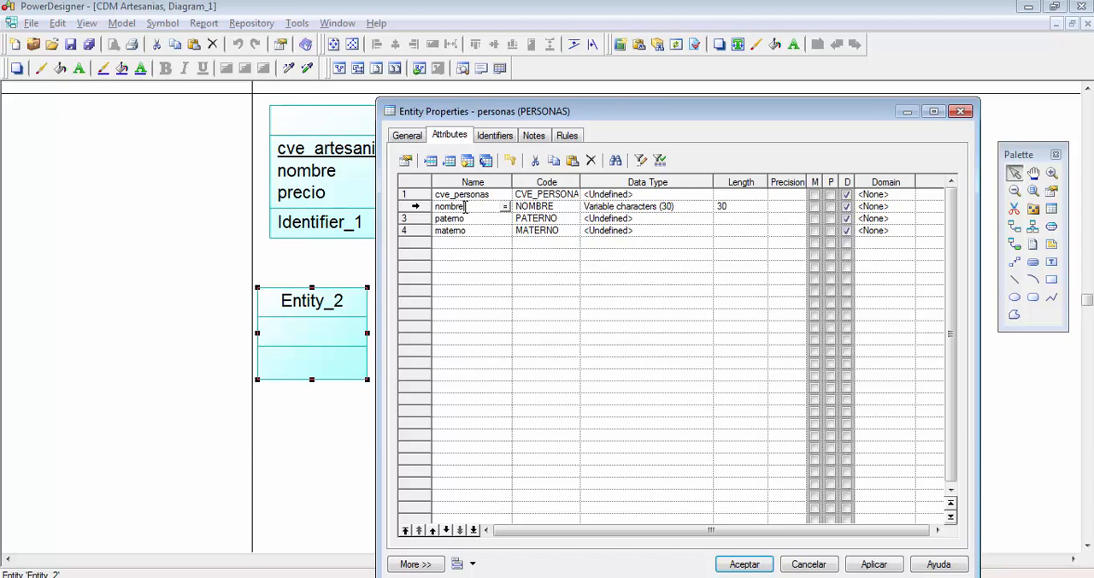
{"action": "double_click", "coordinate": [453, 207]}
{"action": "left_click", "coordinate": [477, 211]}
{"action": "left_click", "coordinate": [683, 195]}
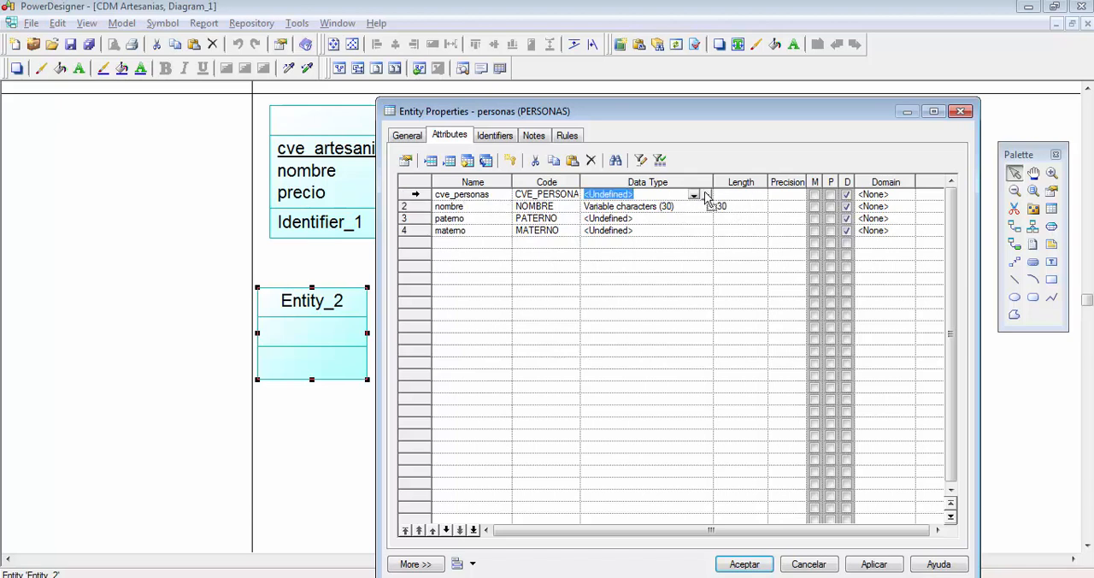
{"action": "left_click", "coordinate": [707, 195]}
{"action": "left_click", "coordinate": [550, 235]}
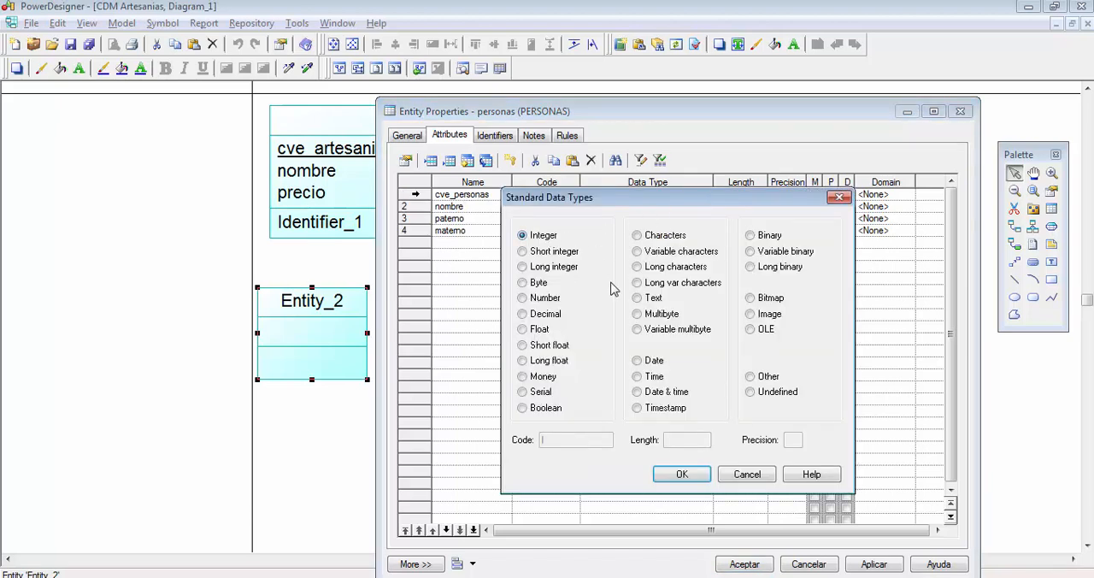
{"action": "left_click", "coordinate": [693, 476]}
- Copy the Variable characters (30) data type from nombre to the paterno and materno attributes
{"action": "left_click", "coordinate": [686, 207]}
{"action": "key", "text": "ctrl+c"}
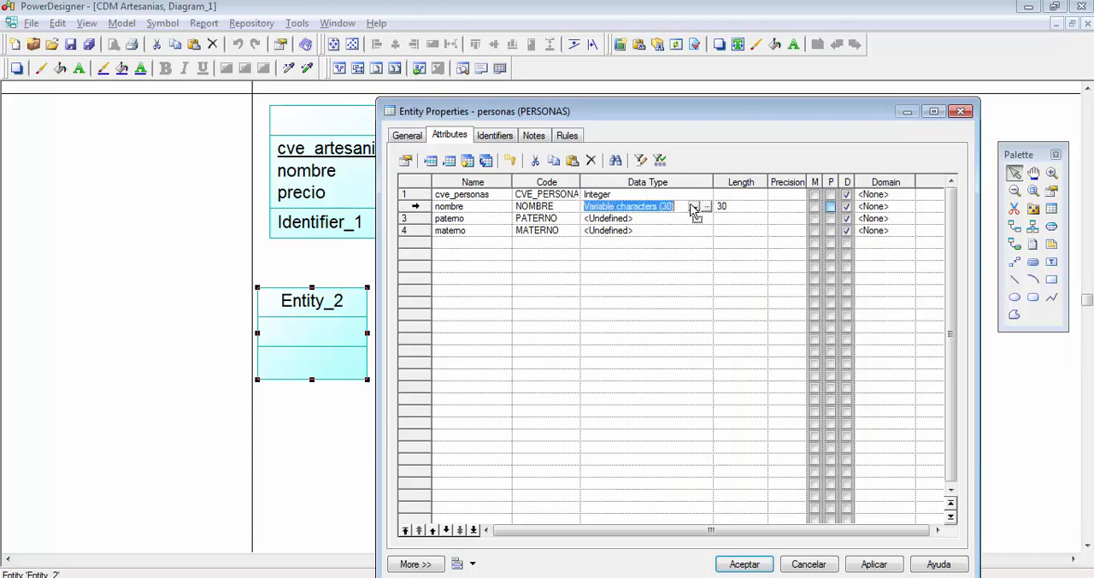
{"action": "left_click", "coordinate": [684, 218]}
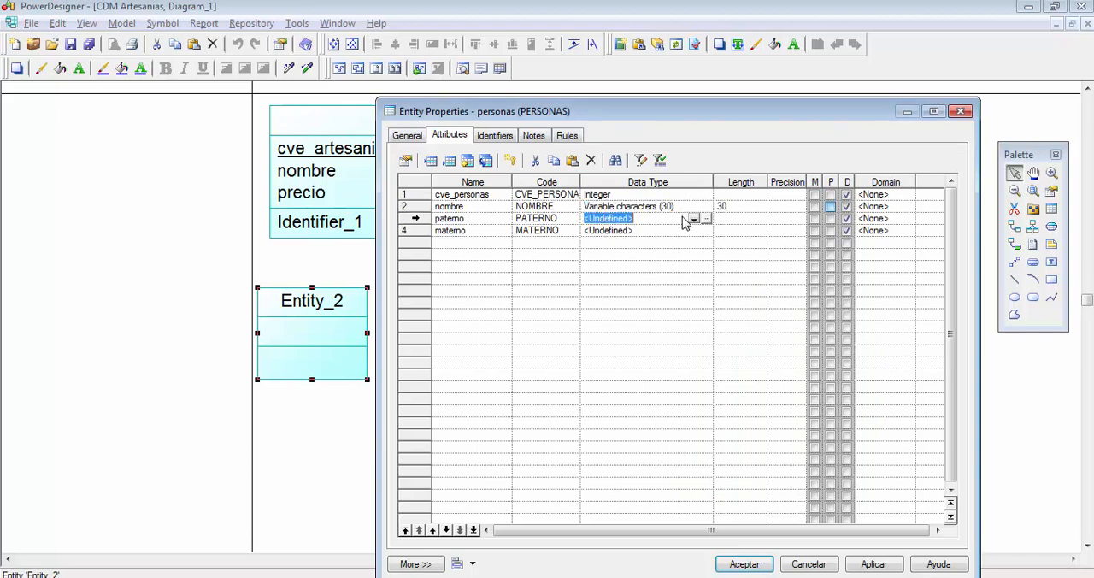
{"action": "key", "text": "ctrl+v"}
{"action": "key", "text": "Down"}
{"action": "key", "text": "ctrl+v"}
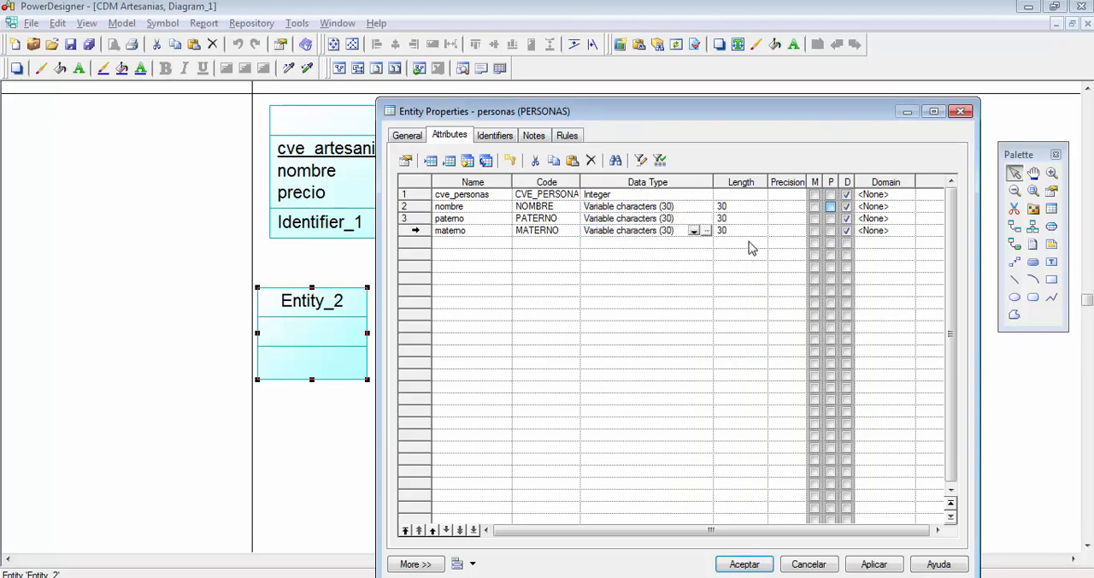
- Make cve_personas mandatory and the primary identifier, make nombre and paterno mandatory, and accept the entity's properties
{"action": "left_click", "coordinate": [814, 195]}
{"action": "left_click", "coordinate": [830, 195]}
{"action": "left_click", "coordinate": [813, 206]}
{"action": "left_click", "coordinate": [814, 218]}
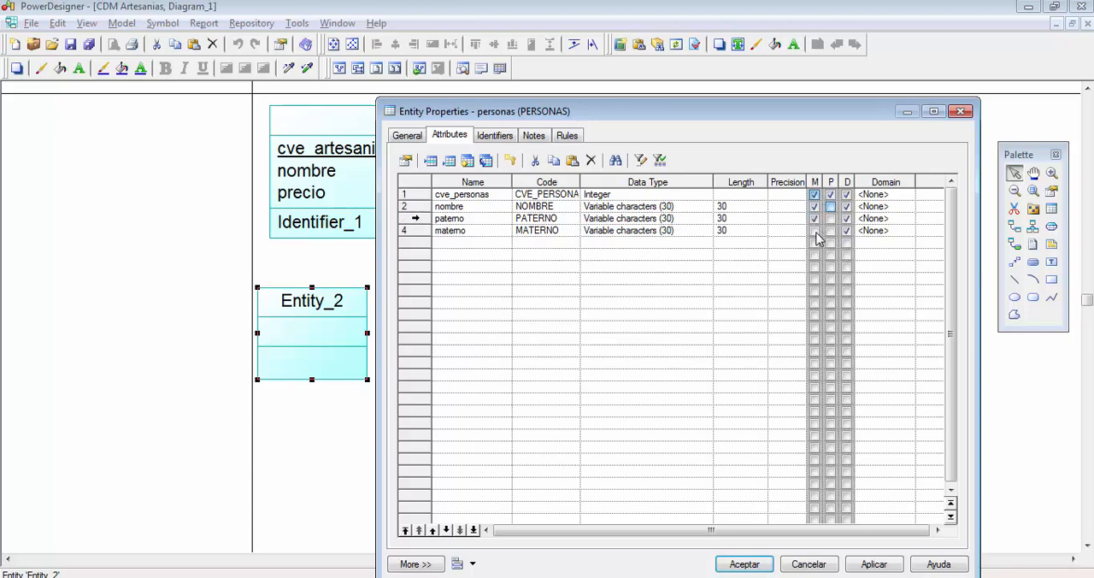
{"action": "left_click", "coordinate": [760, 566]}
- Move the personas entity directly below artesanias, roughly centred under it inside the page
{"action": "left_click_drag", "start_coordinate": [386, 334], "coordinate": [577, 420]}
{"action": "scroll", "coordinate": [742, 365], "scroll_direction": "down", "scroll_amount": 1}
{"action": "left_click_drag", "start_coordinate": [647, 427], "coordinate": [625, 433]}
{"action": "left_click", "coordinate": [784, 359]}
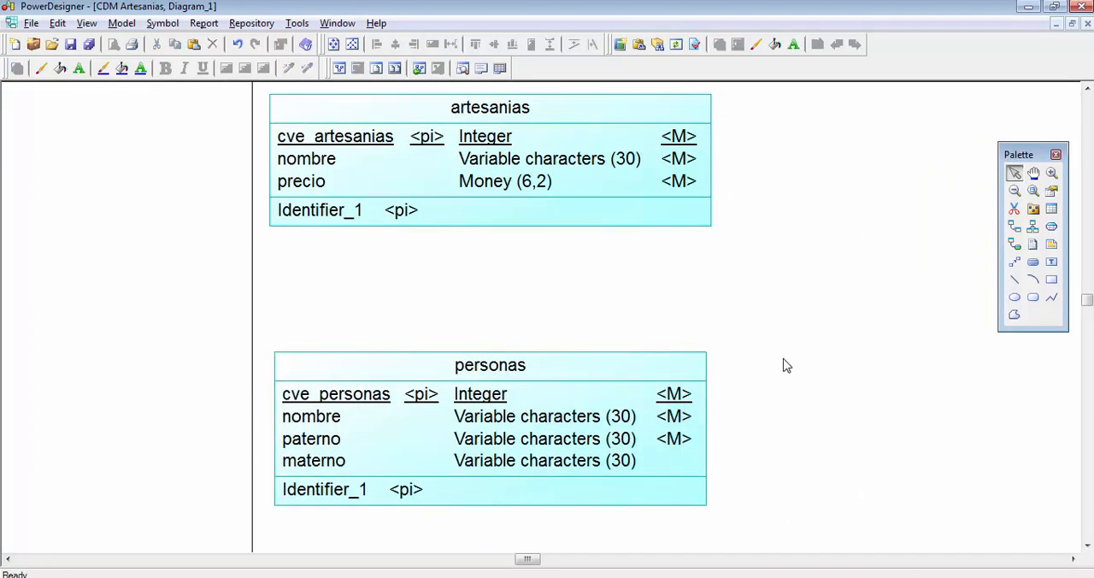
{"action": "scroll", "coordinate": [784, 359], "scroll_direction": "down", "scroll_amount": 1}
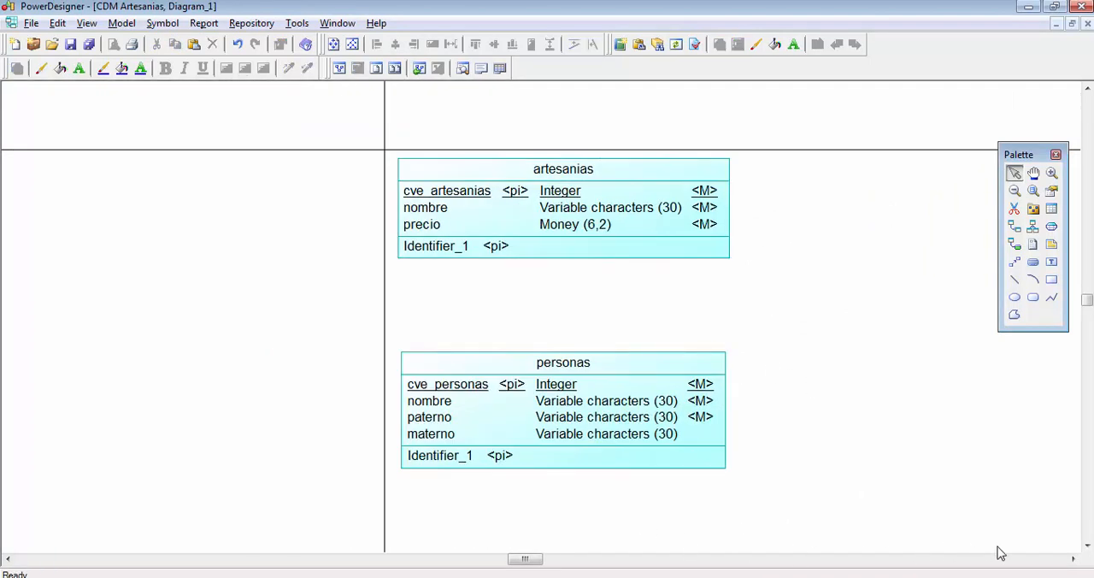
{"action": "left_click", "coordinate": [1073, 559]}
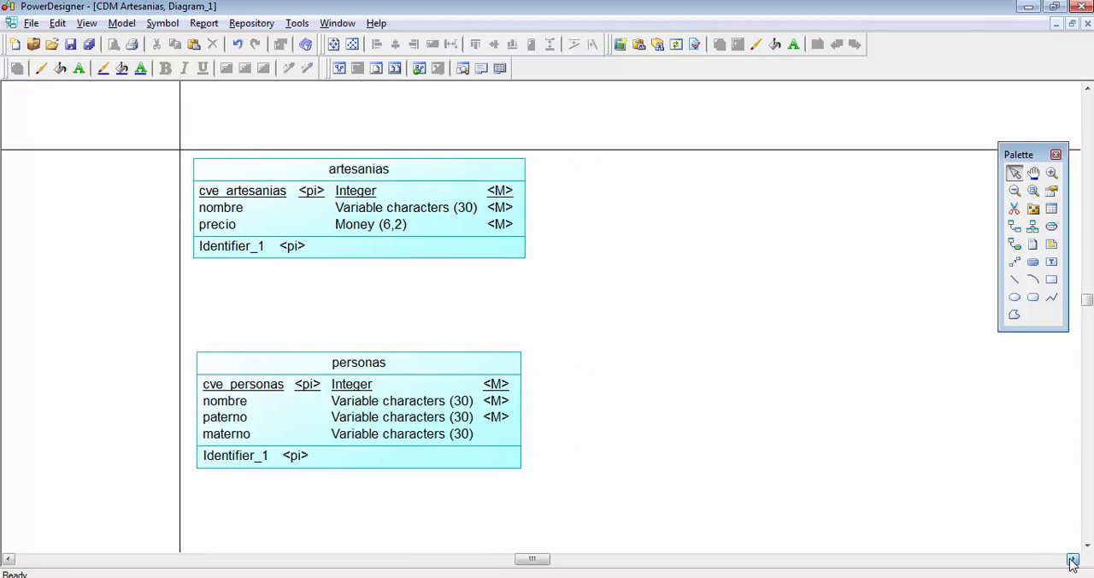
{"action": "left_click", "coordinate": [1073, 559]}
{"action": "scroll", "coordinate": [729, 419], "scroll_direction": "down", "scroll_amount": 1}
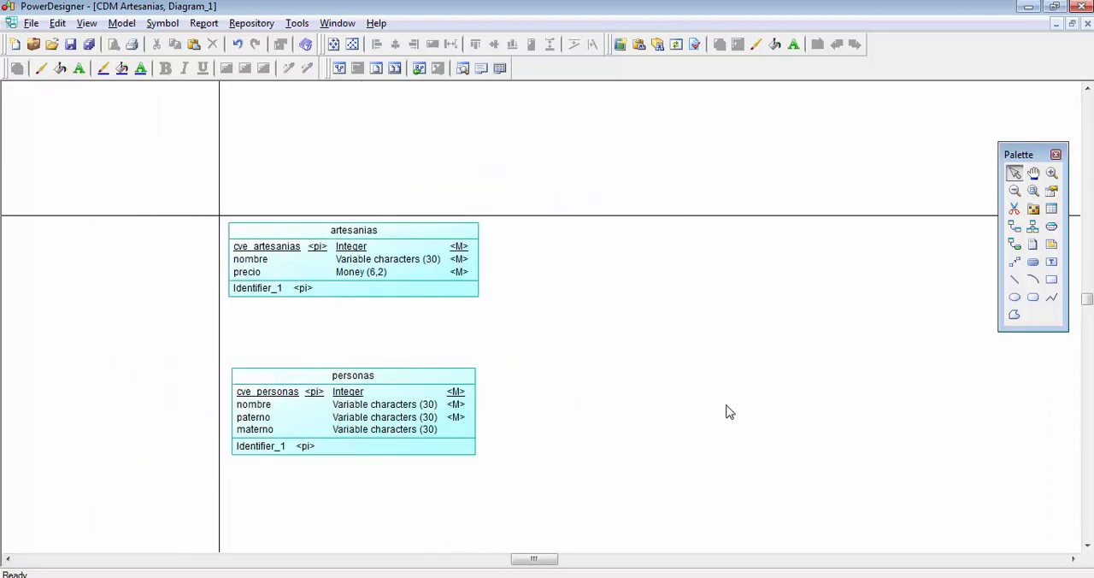
{"action": "left_click", "coordinate": [1073, 559]}
{"action": "left_click", "coordinate": [1073, 559]}
{"action": "scroll", "coordinate": [880, 435], "scroll_direction": "down", "scroll_amount": 1}
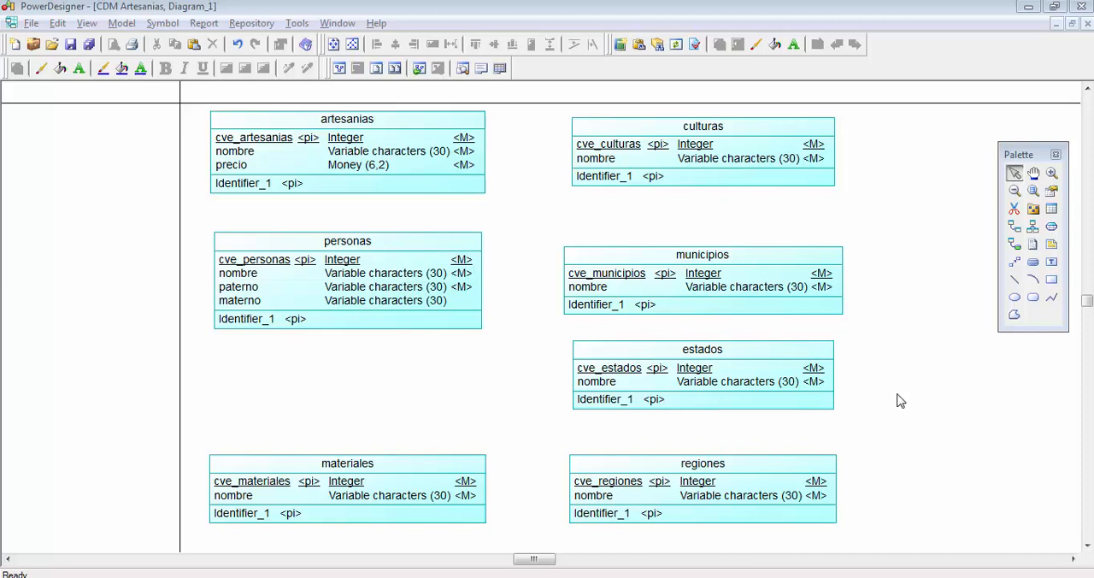
- Review the artesanias, personas, culturas, municipios, estados, regiones and materiales entities one by one in the diagram
{"action": "left_click", "coordinate": [327, 169]}
{"action": "left_click", "coordinate": [323, 274]}
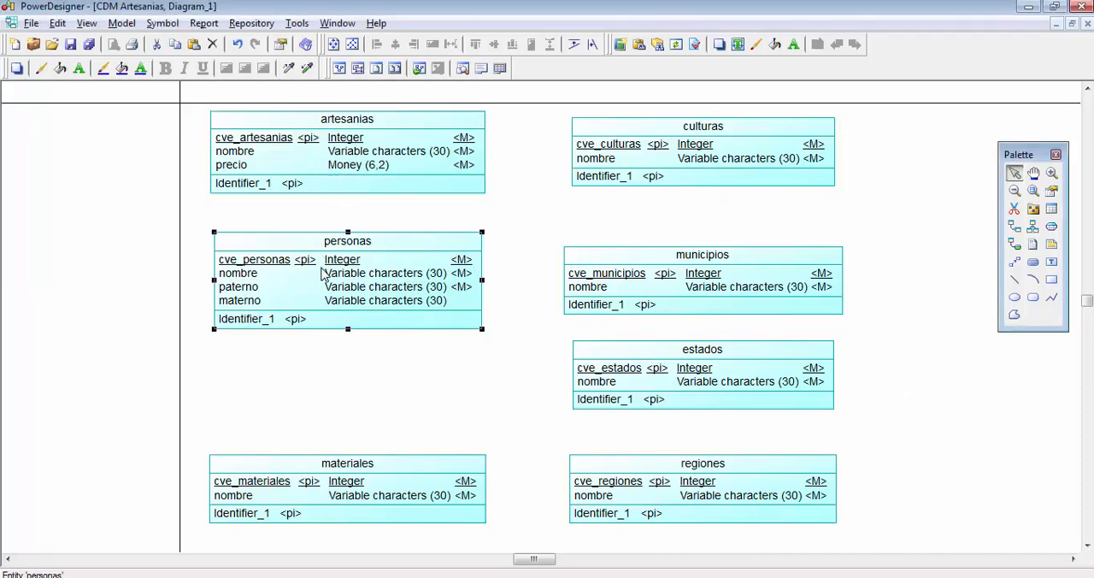
{"action": "left_click", "coordinate": [663, 159]}
{"action": "left_click", "coordinate": [664, 252]}
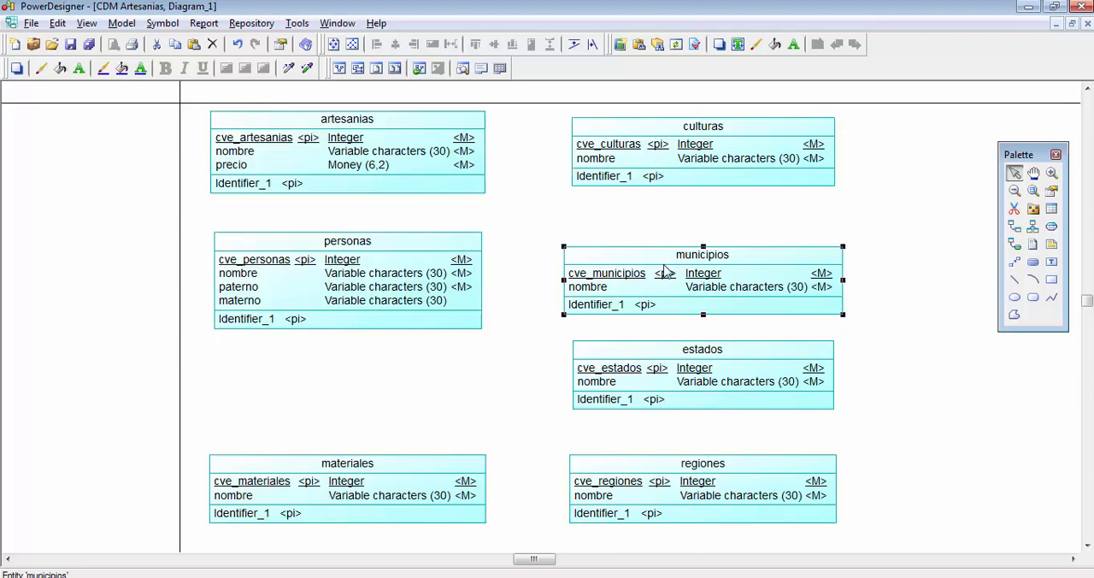
{"action": "left_click", "coordinate": [678, 364]}
{"action": "left_click", "coordinate": [691, 511]}
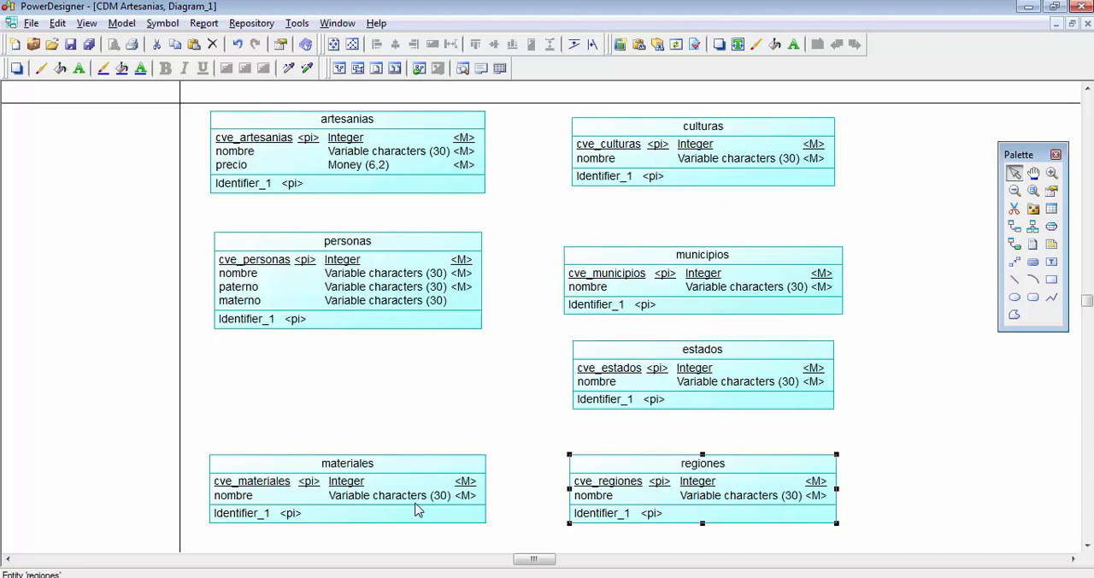
{"action": "left_click", "coordinate": [381, 496]}
{"action": "left_click", "coordinate": [468, 393]}
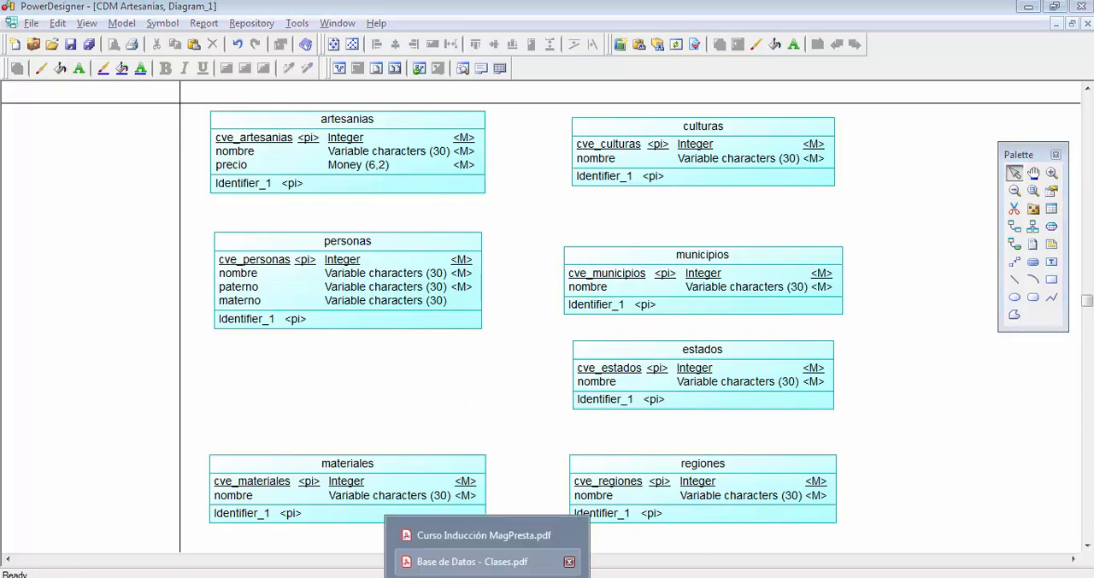
- Switch to Base de Datos - Clases.pdf in Acrobat Reader and go through conceptual design tasks 1, 3 and 4
{"action": "left_click", "coordinate": [466, 559]}
{"action": "double_click", "coordinate": [364, 206]}
{"action": "left_click", "coordinate": [363, 206]}
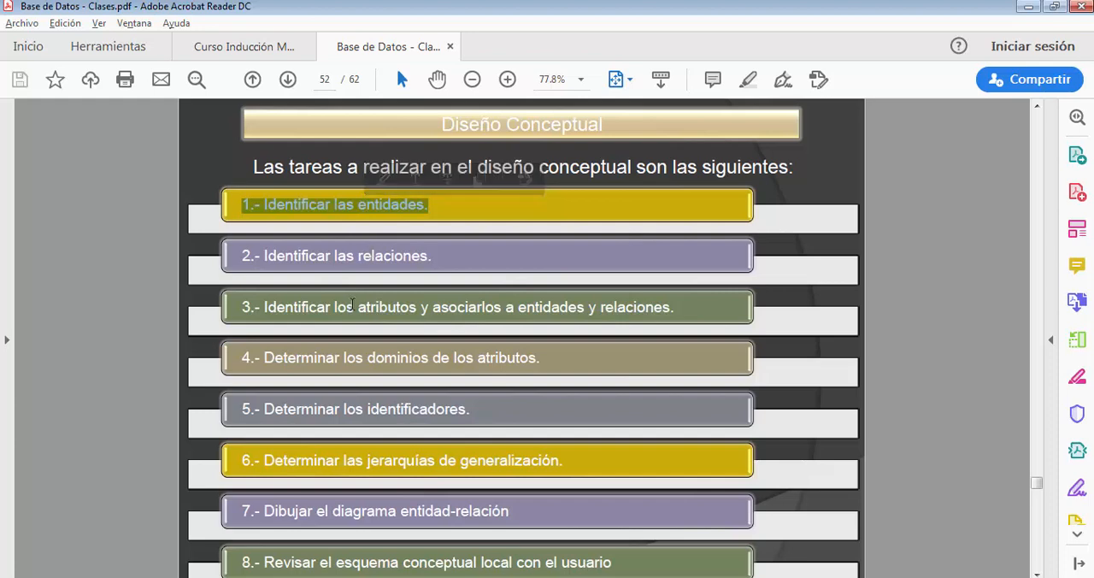
{"action": "left_click", "coordinate": [350, 308]}
{"action": "double_click", "coordinate": [350, 307]}
{"action": "left_click", "coordinate": [350, 308]}
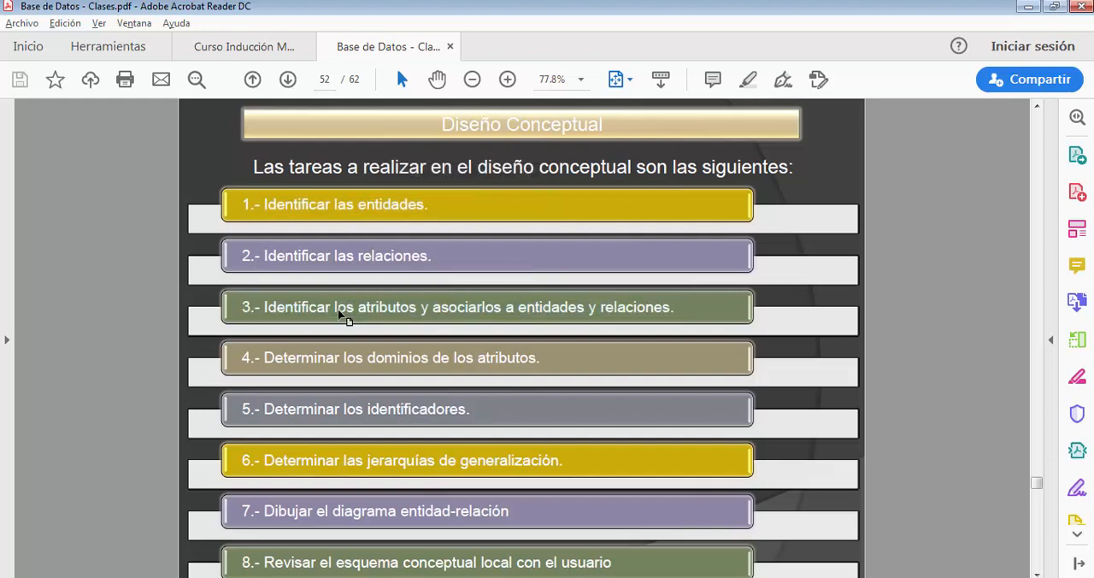
{"action": "double_click", "coordinate": [360, 362]}
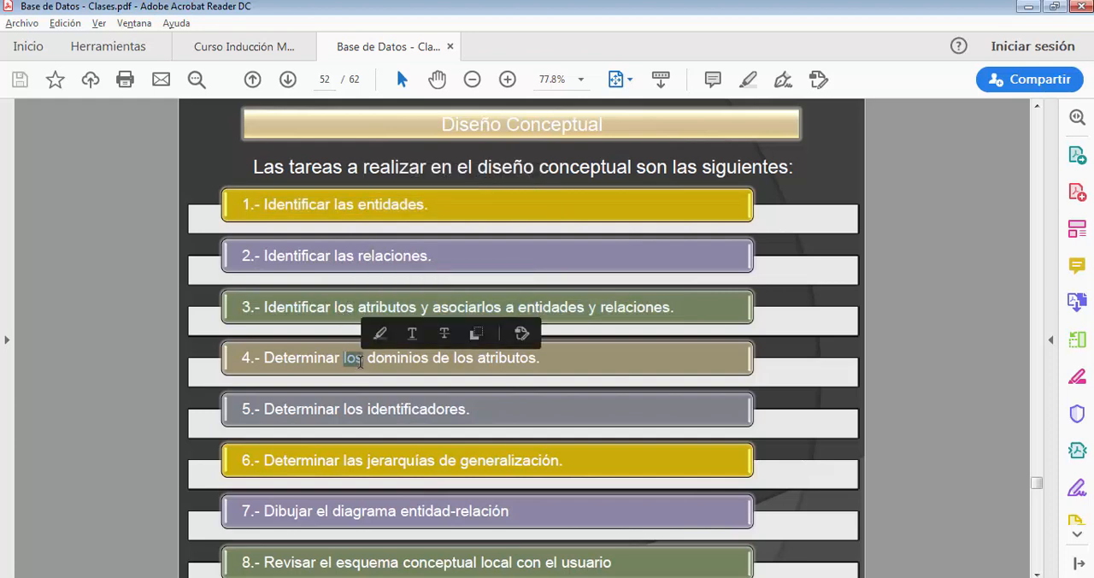
{"action": "triple_click", "coordinate": [312, 362]}
{"action": "left_click", "coordinate": [311, 358]}
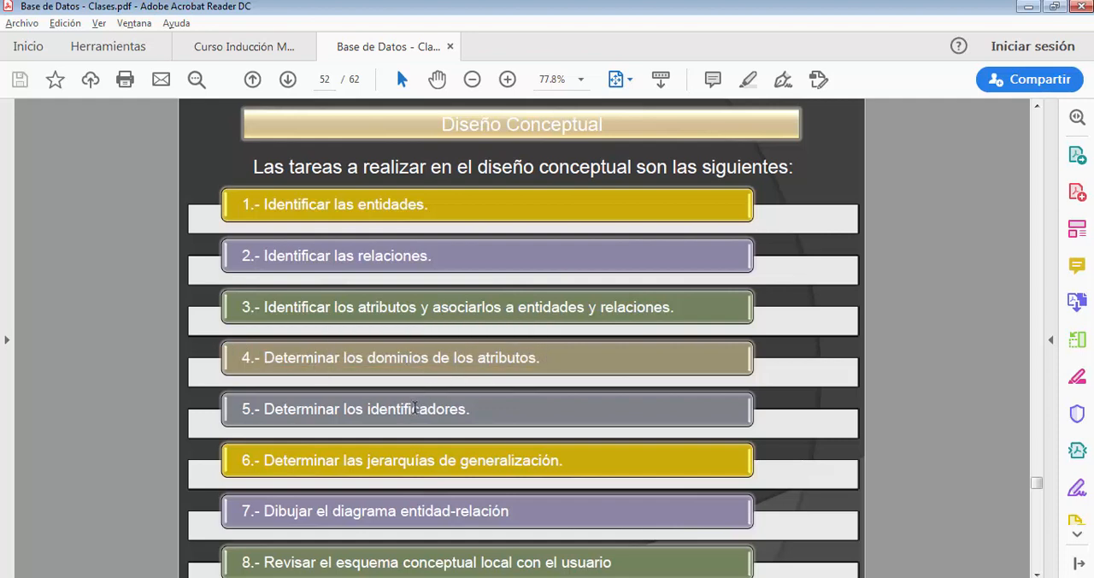
- Go over task 5, Determinar los identificadores, and return to task 2, Identificar las relaciones, in the conceptual design list
{"action": "double_click", "coordinate": [414, 409]}
{"action": "triple_click", "coordinate": [414, 408]}
{"action": "left_click", "coordinate": [402, 415]}
{"action": "left_click_drag", "start_coordinate": [438, 256], "coordinate": [248, 257]}
{"action": "left_click", "coordinate": [282, 264]}
{"action": "mouse_move", "coordinate": [830, 577]}
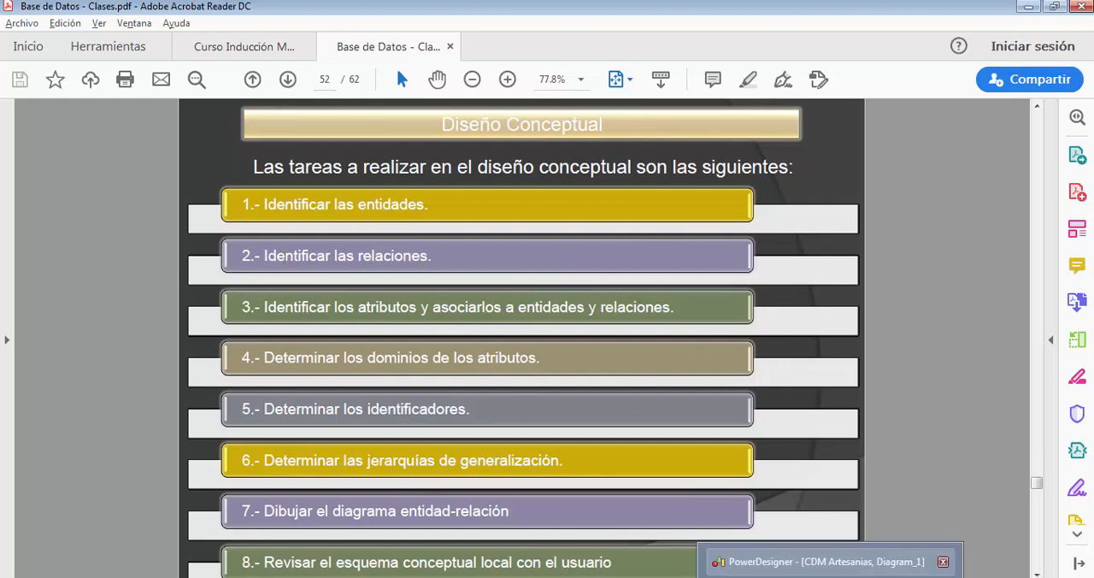
- Consult the case text in Artesanias.docx, return to the PowerDesigner diagram and move personas down, roughly midway between artesanias and materiales
{"action": "left_click", "coordinate": [820, 562]}
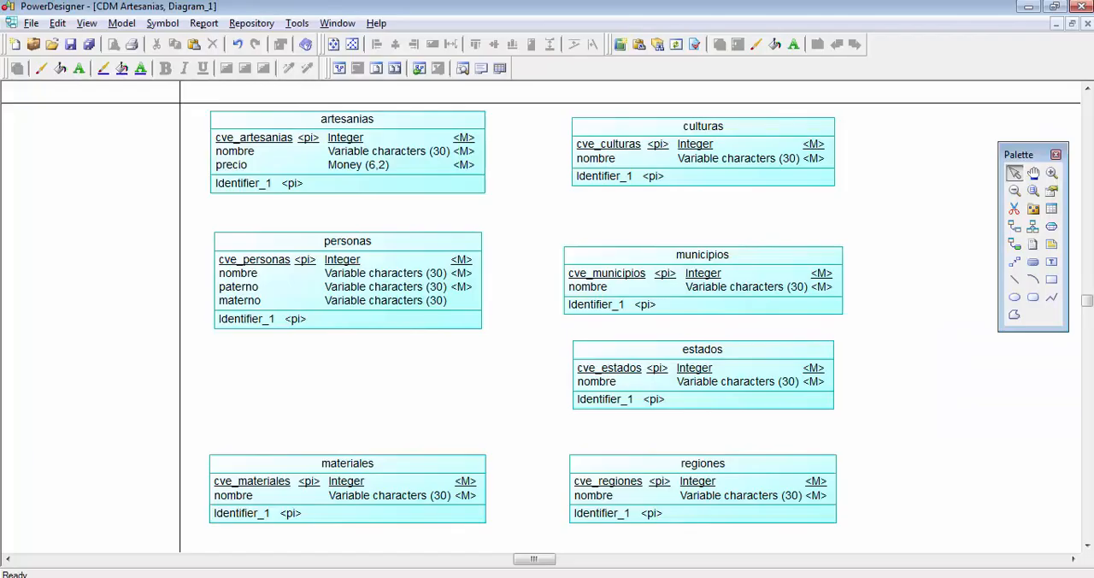
{"action": "left_click", "coordinate": [620, 577]}
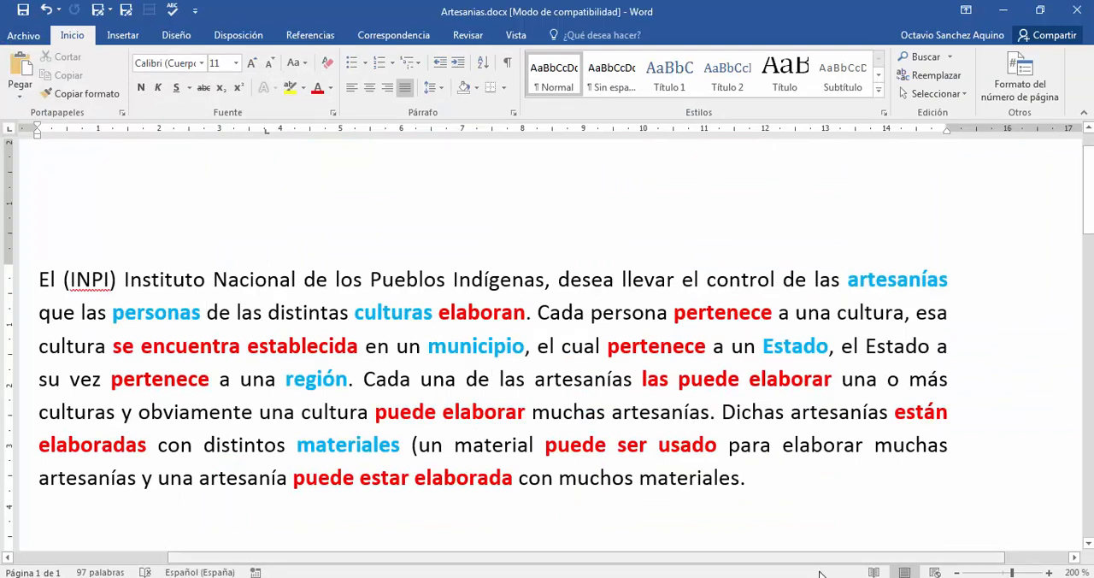
{"action": "mouse_move", "coordinate": [829, 577]}
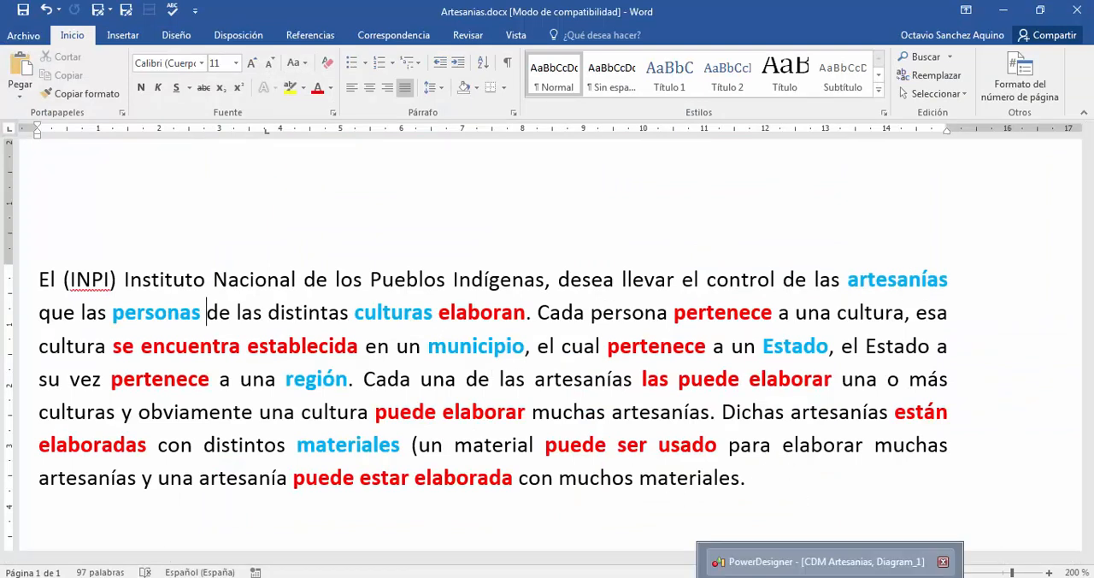
{"action": "left_click", "coordinate": [820, 562]}
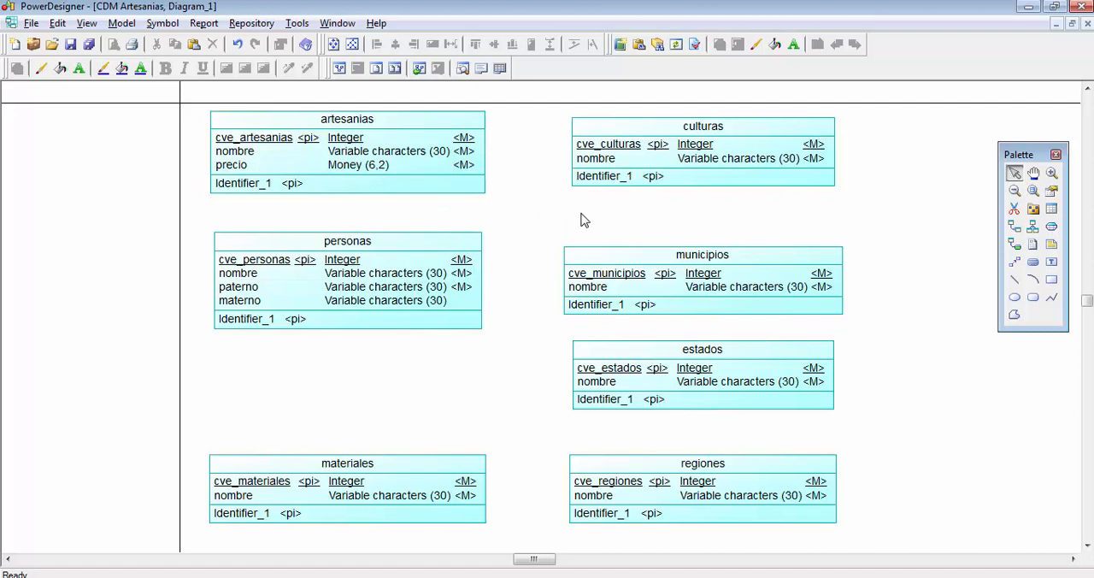
{"action": "left_click_drag", "start_coordinate": [434, 261], "coordinate": [429, 302]}
{"action": "left_click", "coordinate": [479, 252]}
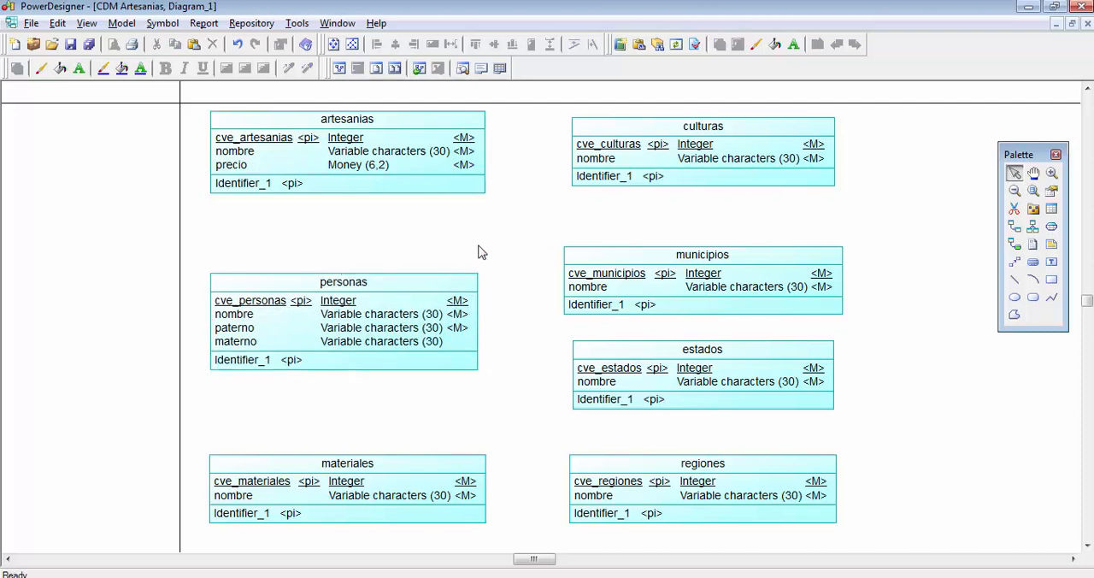
- Switch to Artesanias.docx in Word and examine the relationship verb elaboran and the entity culturas in the opening sentence
{"action": "key", "text": "alt+Tab"}
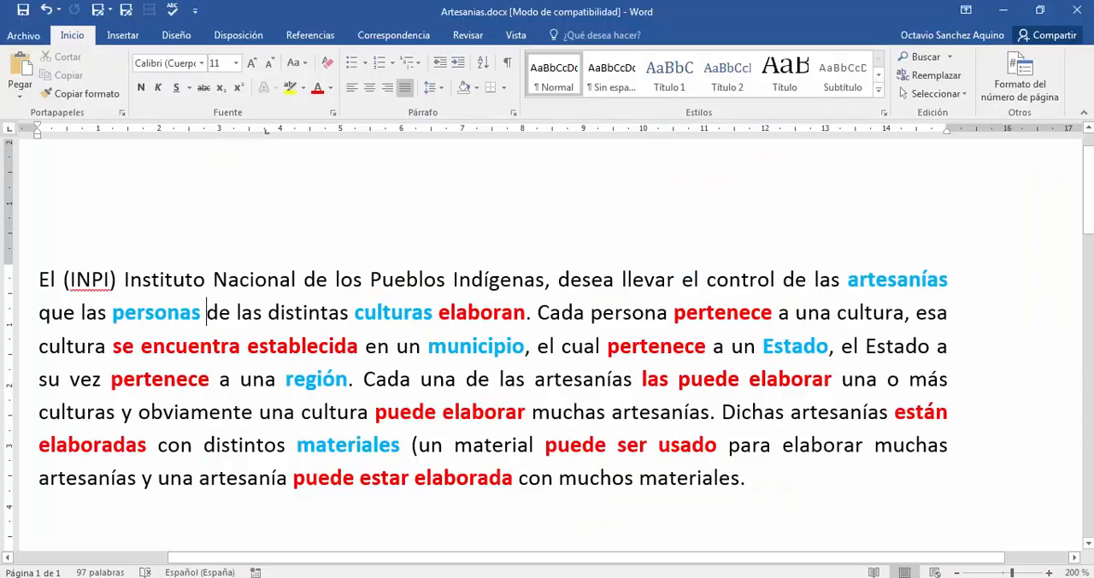
{"action": "left_click", "coordinate": [207, 313]}
{"action": "left_click", "coordinate": [457, 313]}
{"action": "double_click", "coordinate": [457, 313]}
{"action": "double_click", "coordinate": [393, 313]}
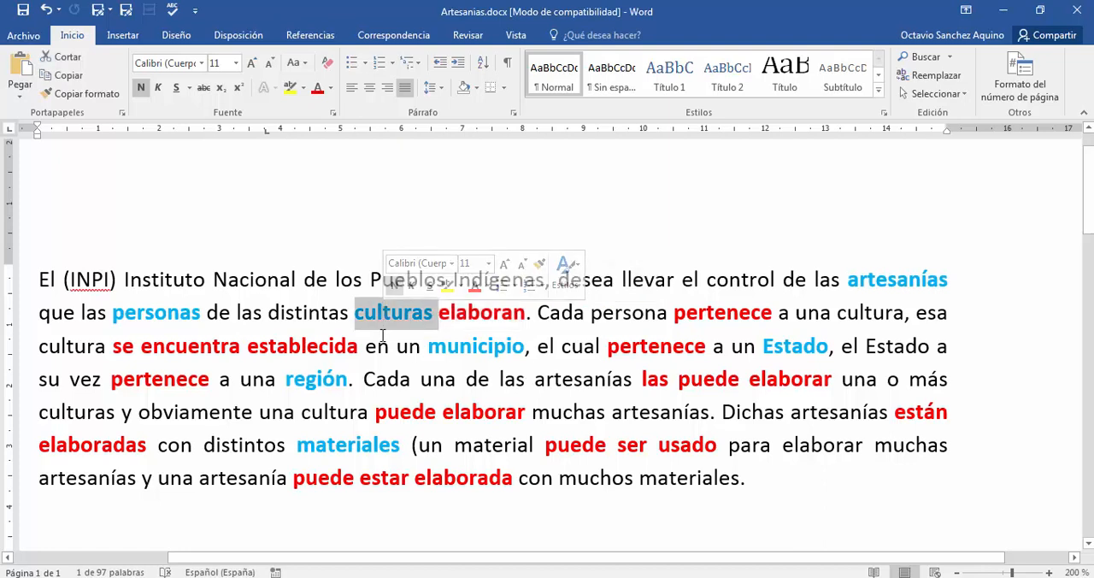
{"action": "left_click", "coordinate": [382, 336]}
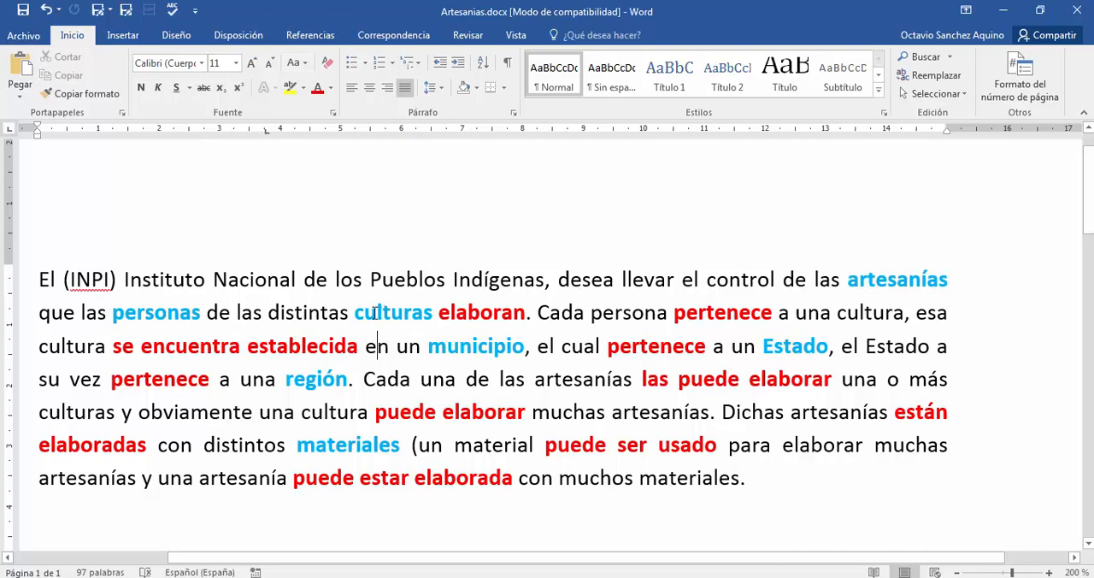
{"action": "triple_click", "coordinate": [391, 312]}
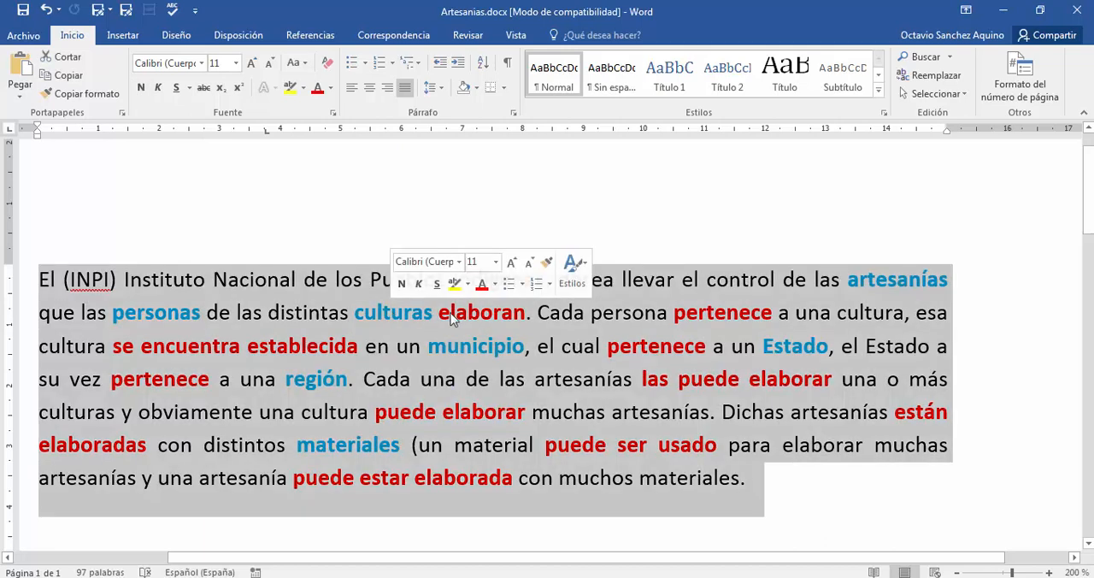
{"action": "double_click", "coordinate": [459, 316]}
{"action": "left_click", "coordinate": [404, 311]}
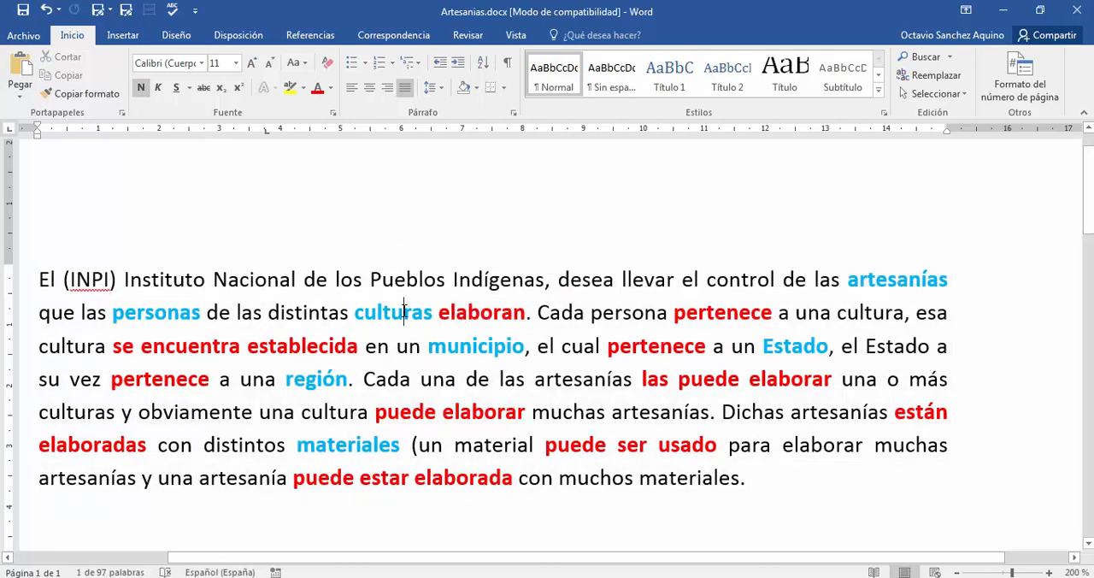
- Trace the elaboran relationship between personas and artesanías in the case text, and the pairing of culturas with artesanías
{"action": "double_click", "coordinate": [156, 313]}
{"action": "double_click", "coordinate": [466, 315]}
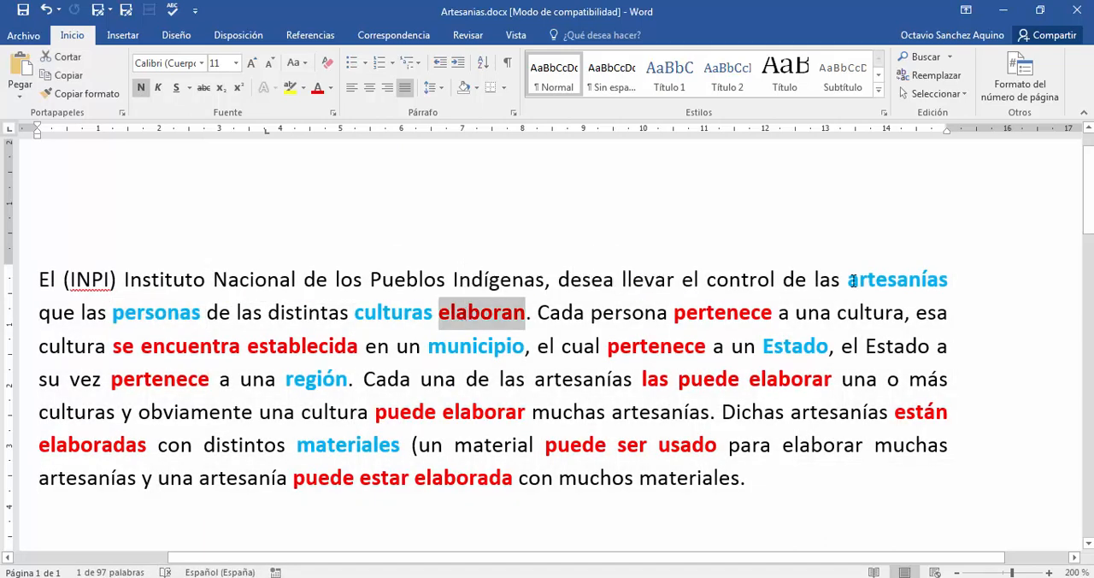
{"action": "double_click", "coordinate": [895, 279]}
{"action": "left_click", "coordinate": [776, 282]}
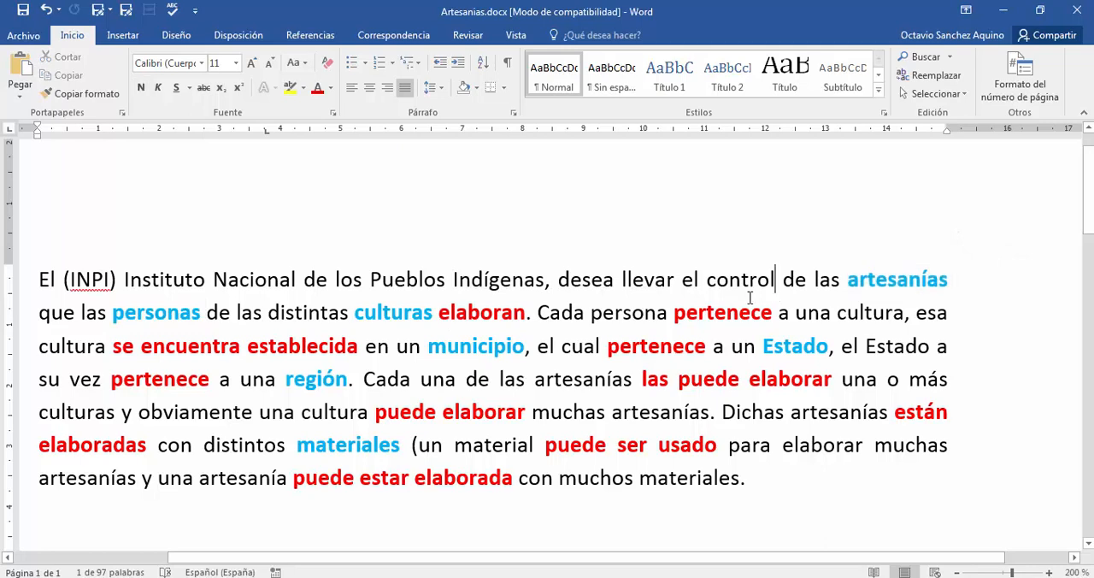
{"action": "double_click", "coordinate": [367, 313]}
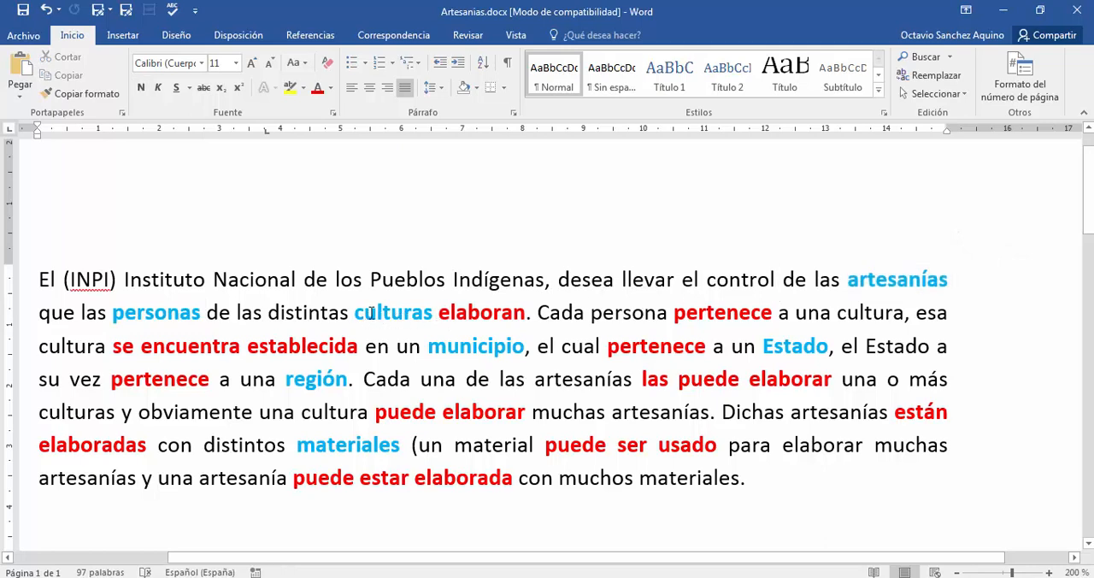
{"action": "double_click", "coordinate": [875, 282]}
{"action": "left_click", "coordinate": [836, 313]}
- Switch to PowerDesigner and shift the culturas entity slightly right and up, widening its gap from artesanias
{"action": "key", "text": "alt+Tab"}
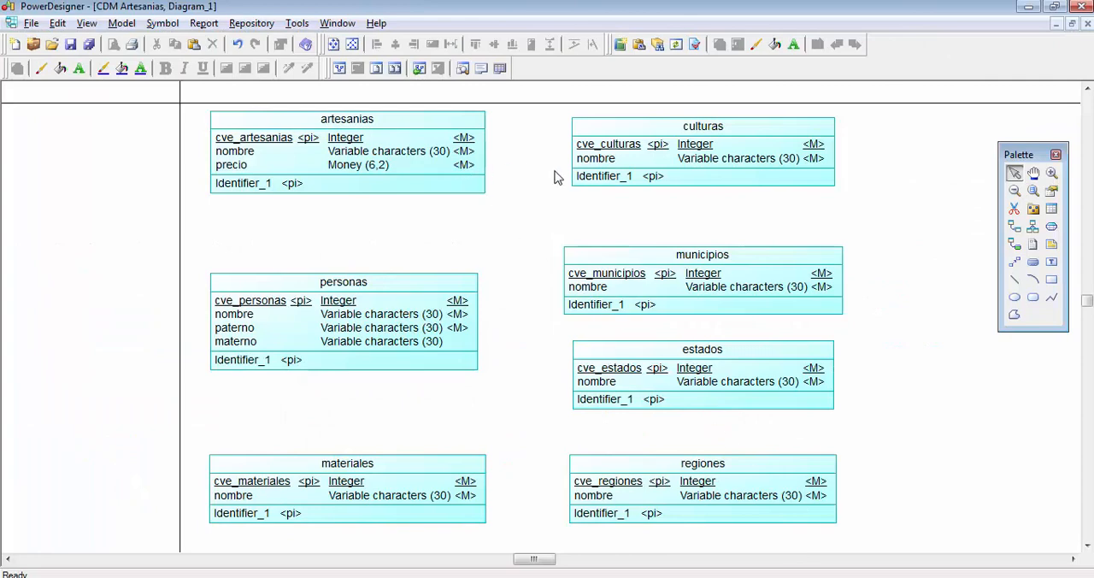
{"action": "scroll", "coordinate": [547, 210], "scroll_direction": "up", "scroll_amount": 3}
{"action": "scroll", "coordinate": [539, 222], "scroll_direction": "up", "scroll_amount": 1}
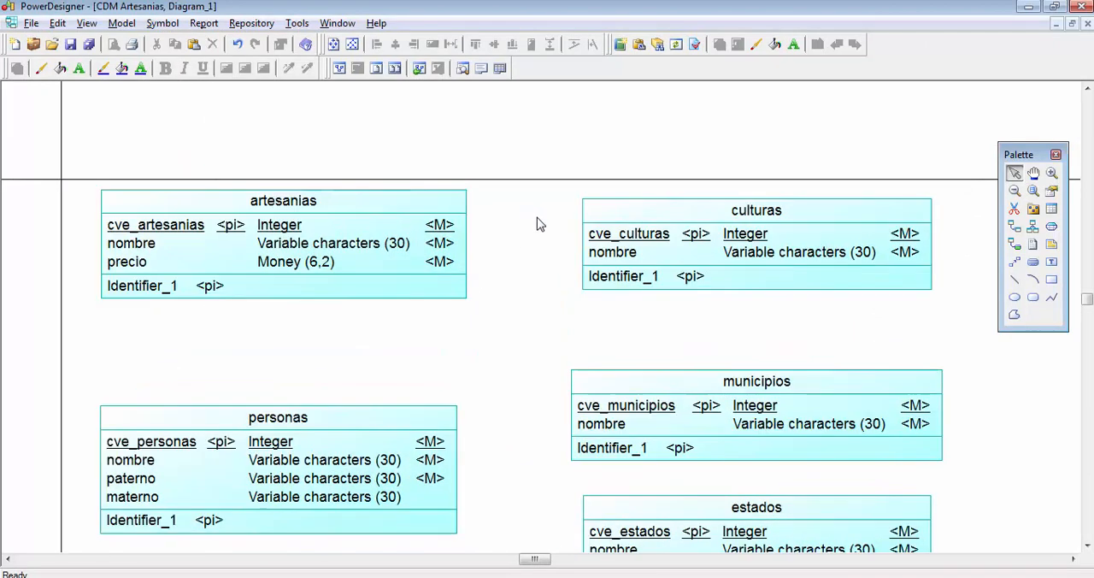
{"action": "left_click", "coordinate": [383, 232]}
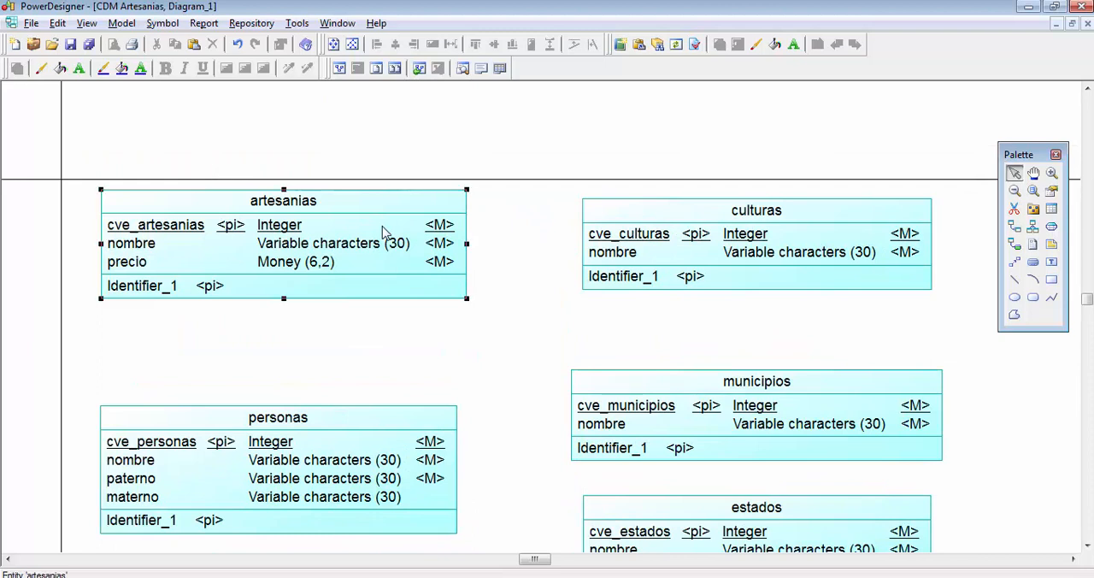
{"action": "left_click", "coordinate": [630, 235]}
{"action": "left_click_drag", "start_coordinate": [642, 248], "coordinate": [664, 243]}
{"action": "left_click", "coordinate": [550, 247]}
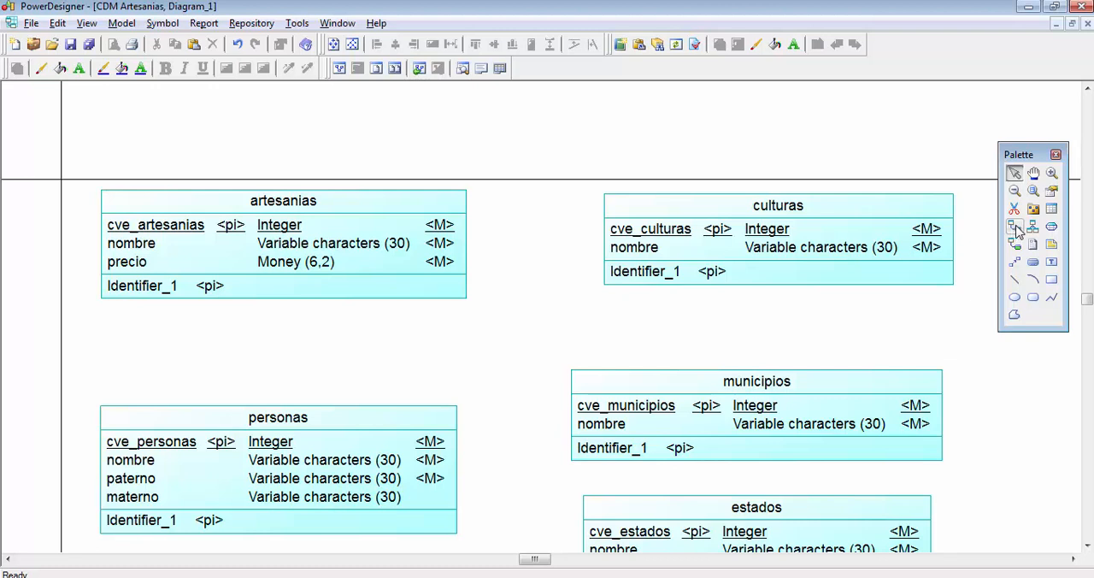
- Draw a one-to-many relationship from the culturas entity to the artesanias entity
{"action": "left_click", "coordinate": [1014, 227]}
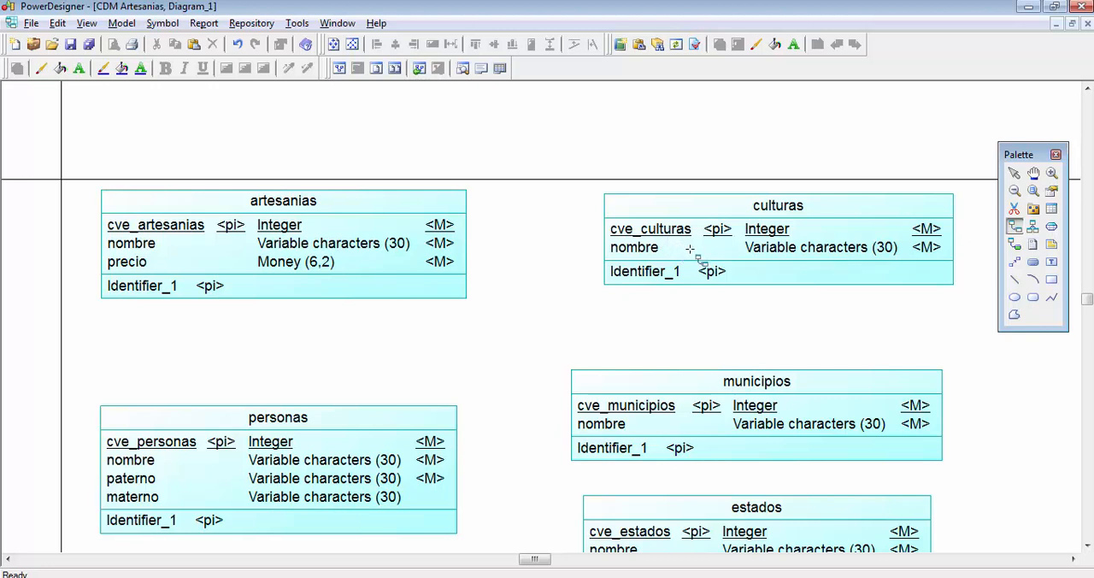
{"action": "mouse_move", "coordinate": [688, 247]}
{"action": "left_mouse_down"}
{"action": "mouse_move", "coordinate": [632, 149]}
{"action": "mouse_move", "coordinate": [496, 130]}
{"action": "mouse_move", "coordinate": [430, 163]}
{"action": "mouse_move", "coordinate": [390, 234]}
{"action": "mouse_move", "coordinate": [448, 197]}
{"action": "mouse_move", "coordinate": [676, 249]}
{"action": "left_mouse_up"}
{"action": "mouse_move", "coordinate": [727, 245]}
{"action": "left_mouse_down"}
{"action": "mouse_move", "coordinate": [702, 195]}
{"action": "mouse_move", "coordinate": [540, 147]}
{"action": "mouse_move", "coordinate": [422, 175]}
{"action": "mouse_move", "coordinate": [395, 229]}
{"action": "left_mouse_up"}
{"action": "left_click_drag", "start_coordinate": [599, 232], "coordinate": [409, 238]}
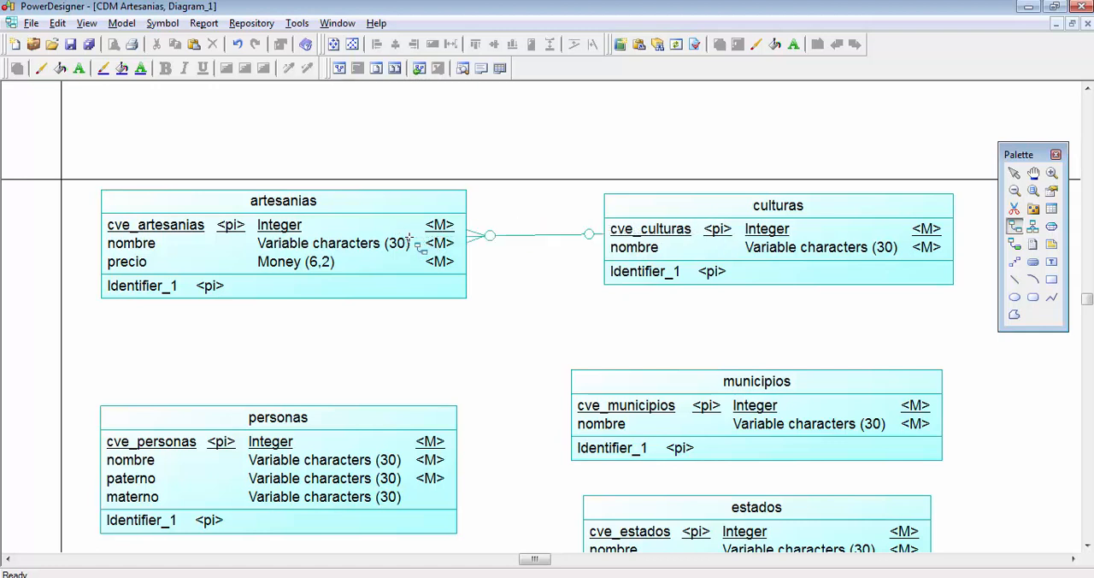
{"action": "right_click", "coordinate": [525, 208]}
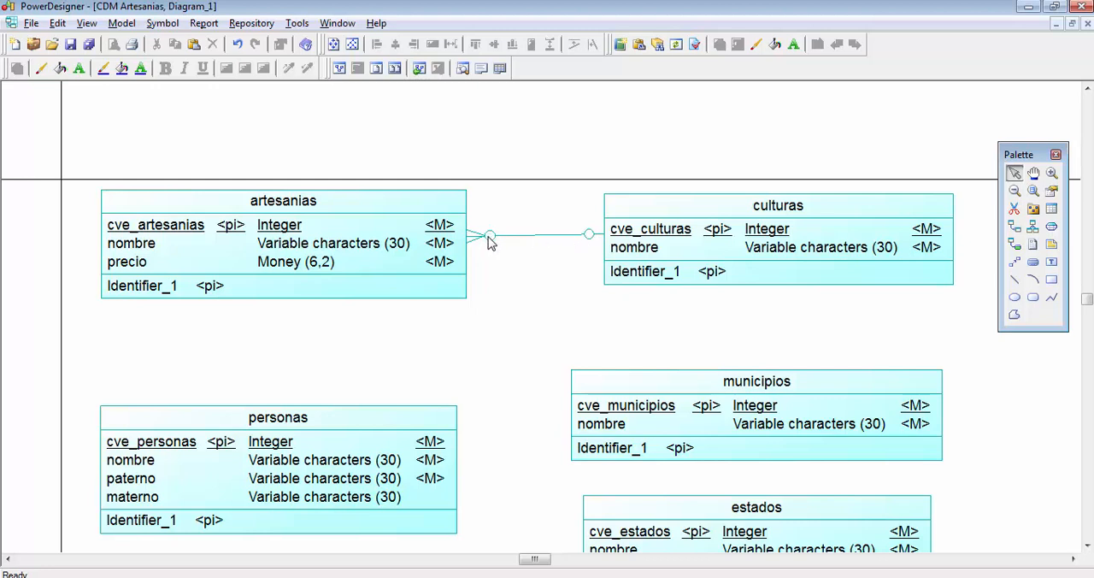
{"action": "scroll", "coordinate": [477, 236], "scroll_direction": "up", "scroll_amount": 2}
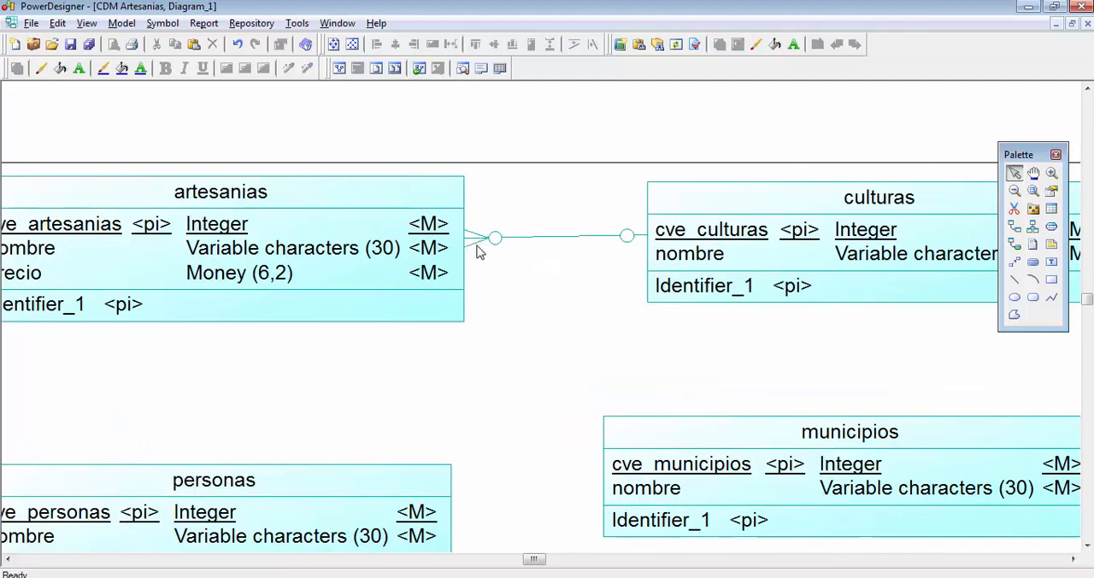
{"action": "scroll", "coordinate": [517, 271], "scroll_direction": "down", "scroll_amount": 1}
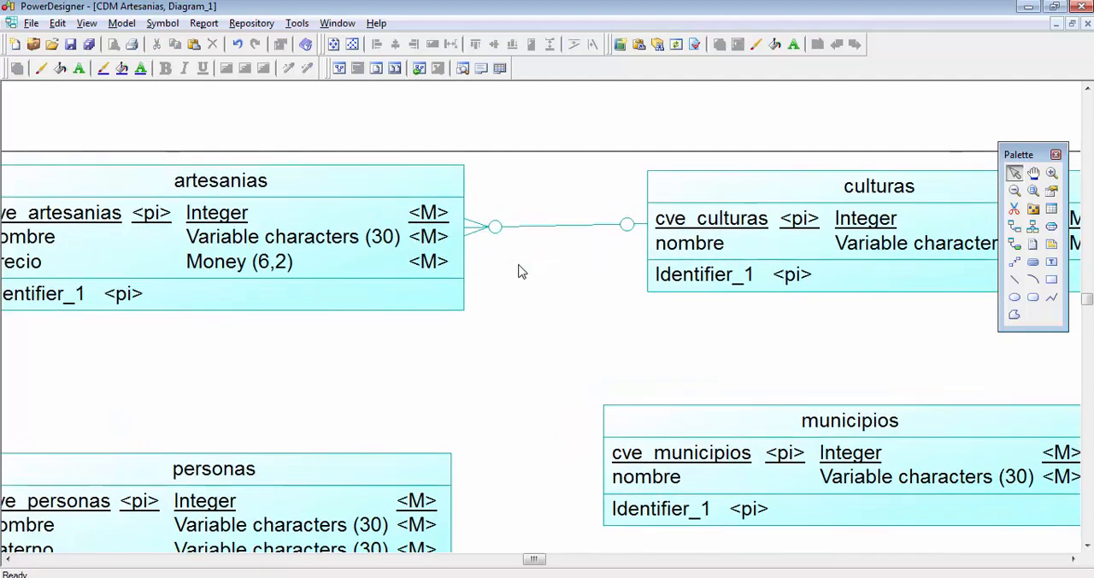
{"action": "left_click", "coordinate": [9, 560]}
{"action": "left_click", "coordinate": [8, 559]}
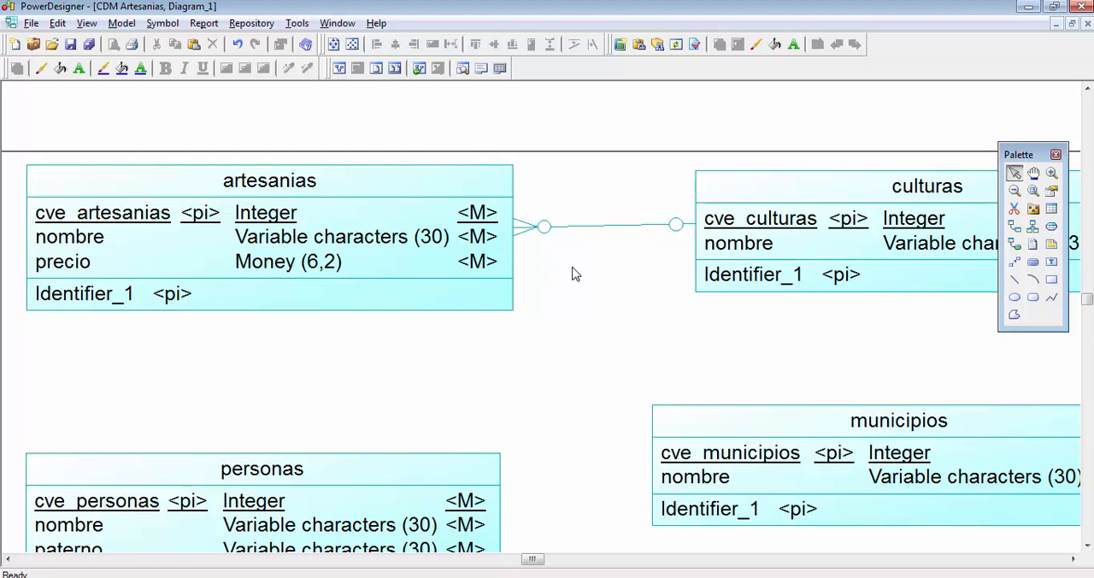
- Delete the relationship between artesanias and culturas
{"action": "left_click", "coordinate": [582, 227]}
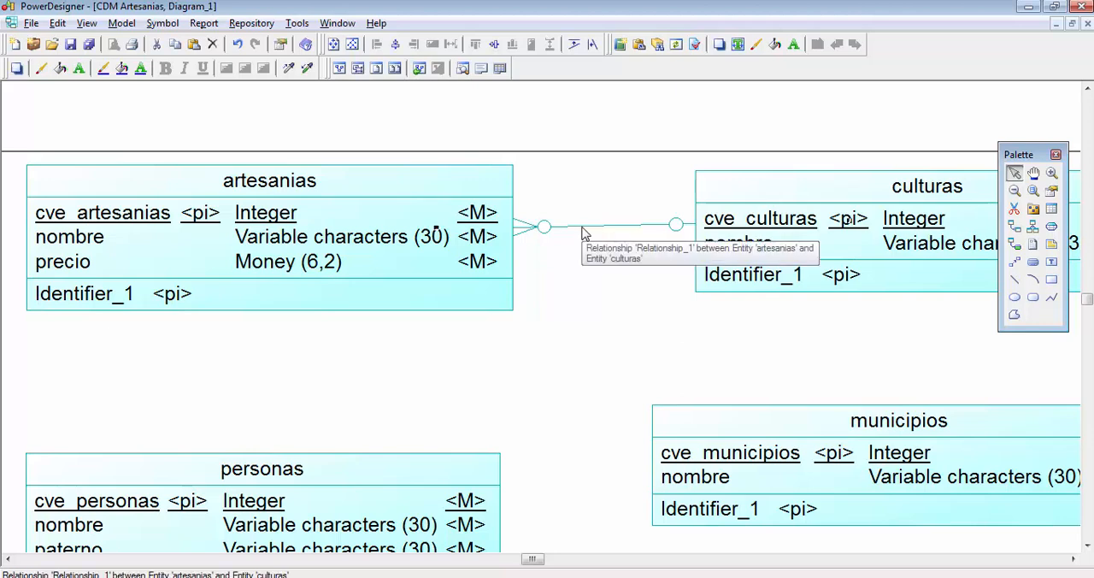
{"action": "key", "text": "Delete"}
{"action": "key", "text": "Return"}
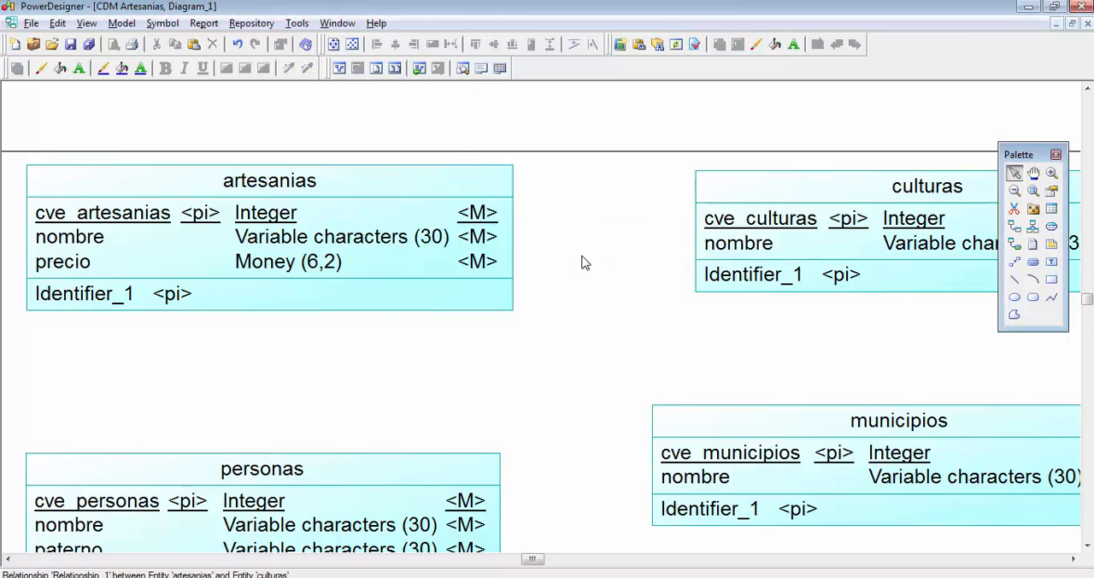
- Draw a relationship starting from artesanias and ending at culturas
{"action": "left_click", "coordinate": [1018, 227]}
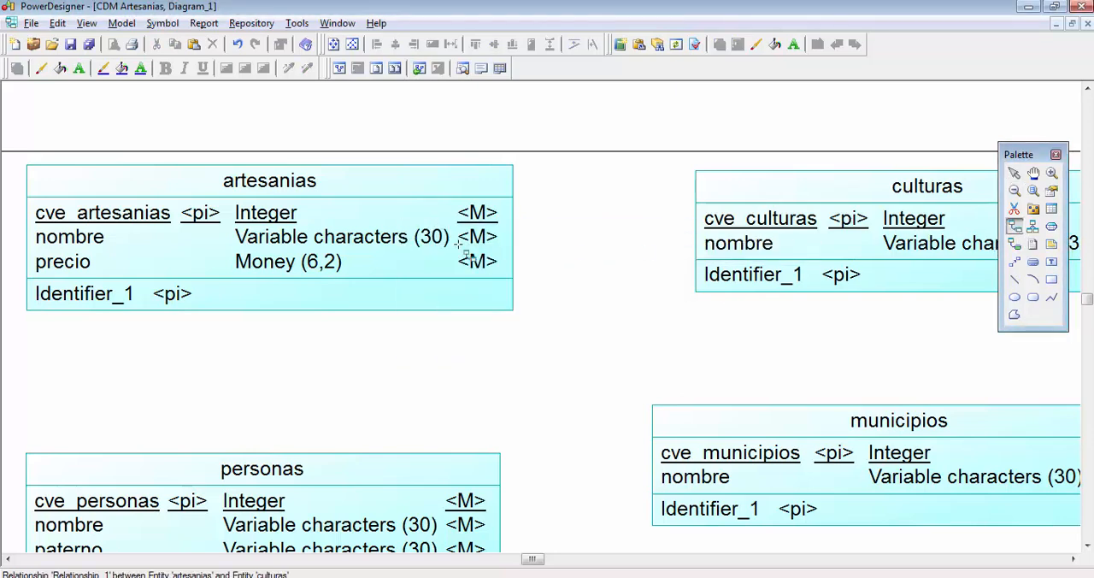
{"action": "left_click_drag", "start_coordinate": [367, 257], "coordinate": [834, 247]}
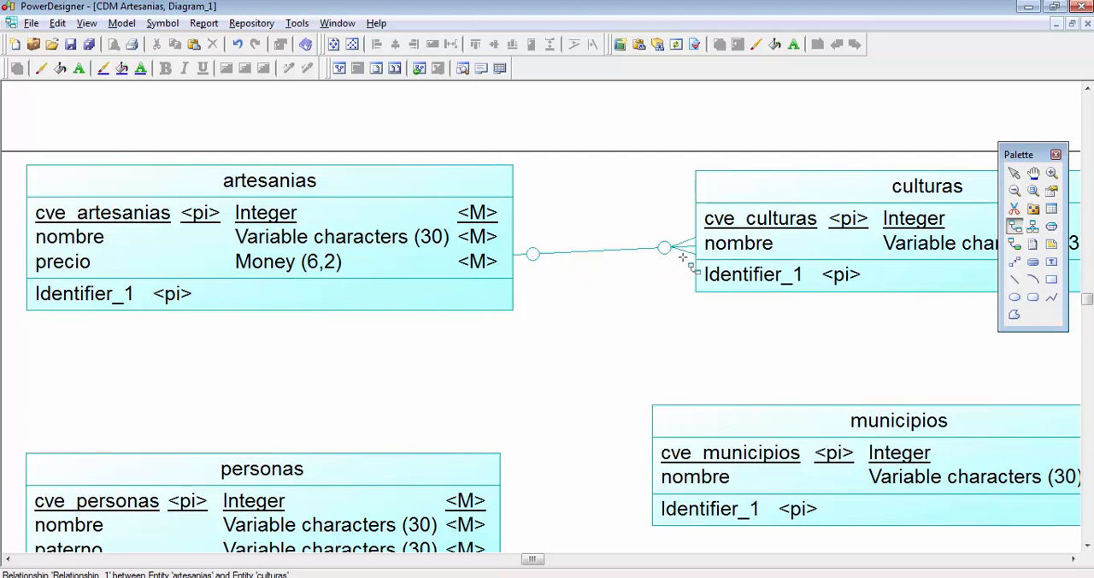
{"action": "right_click", "coordinate": [636, 330]}
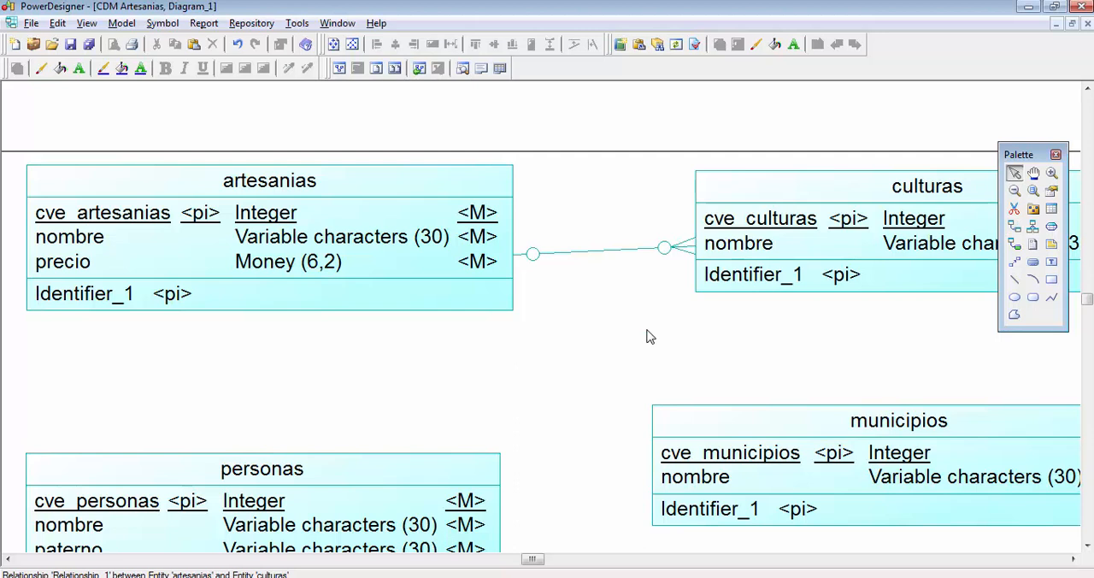
- Set the cardinality of the relationship between artesanias and culturas to Many - Many and apply it
{"action": "double_click", "coordinate": [619, 257]}
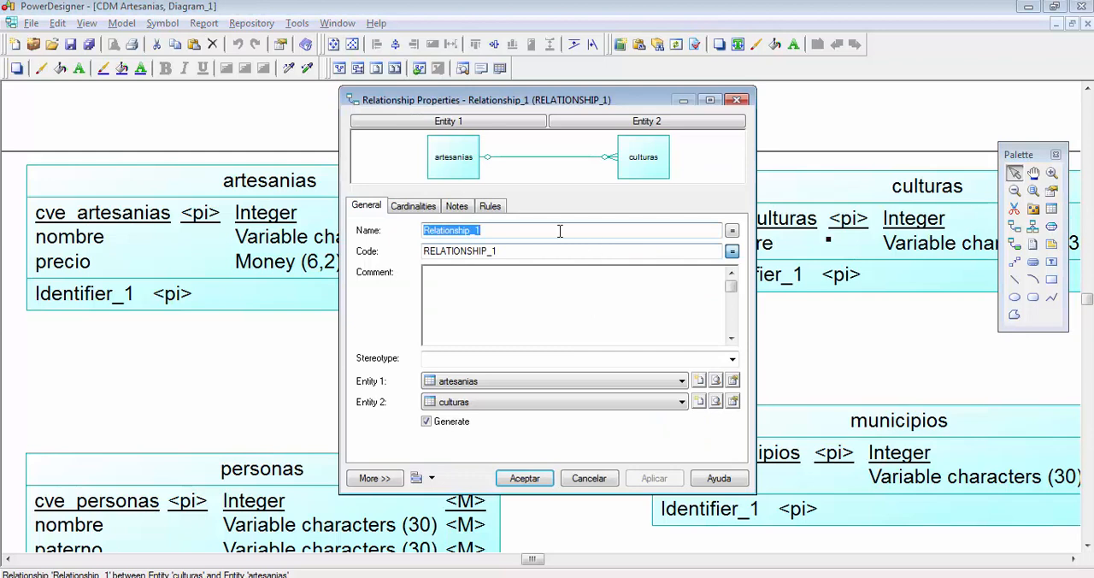
{"action": "left_click", "coordinate": [403, 207]}
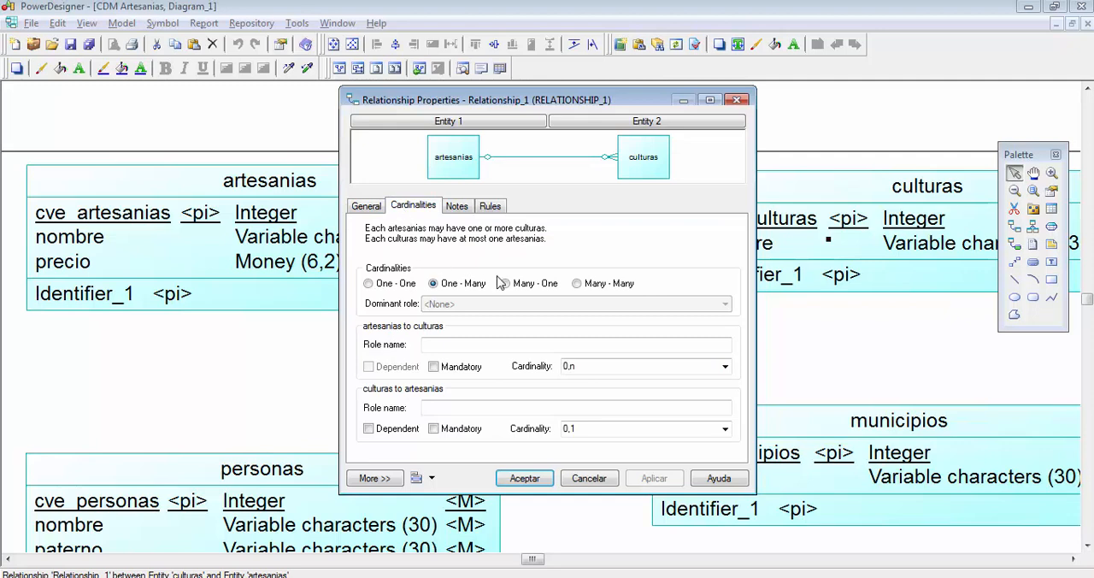
{"action": "left_click", "coordinate": [395, 288]}
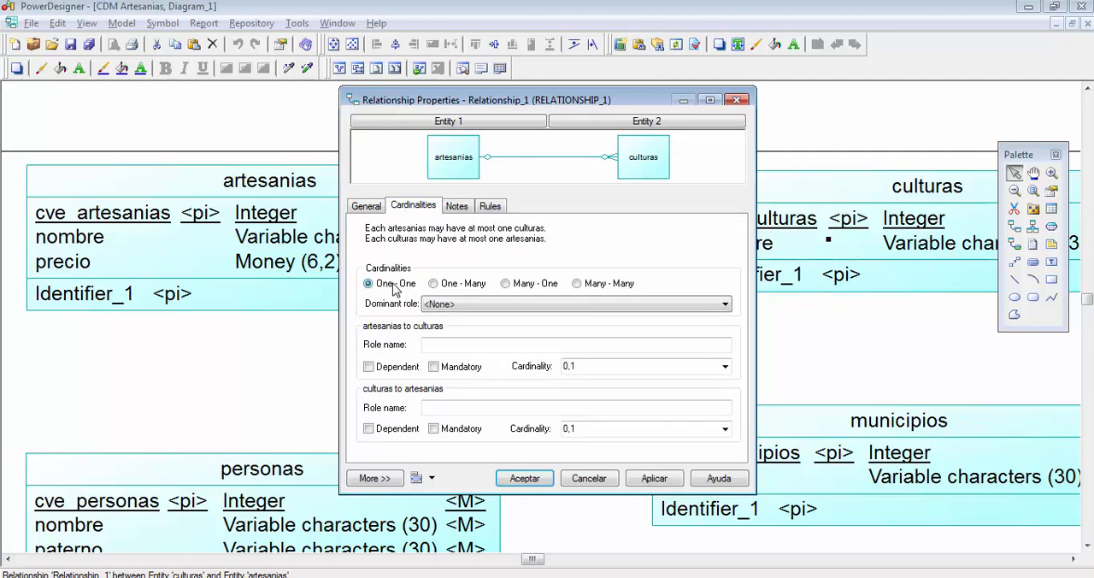
{"action": "left_click", "coordinate": [453, 287]}
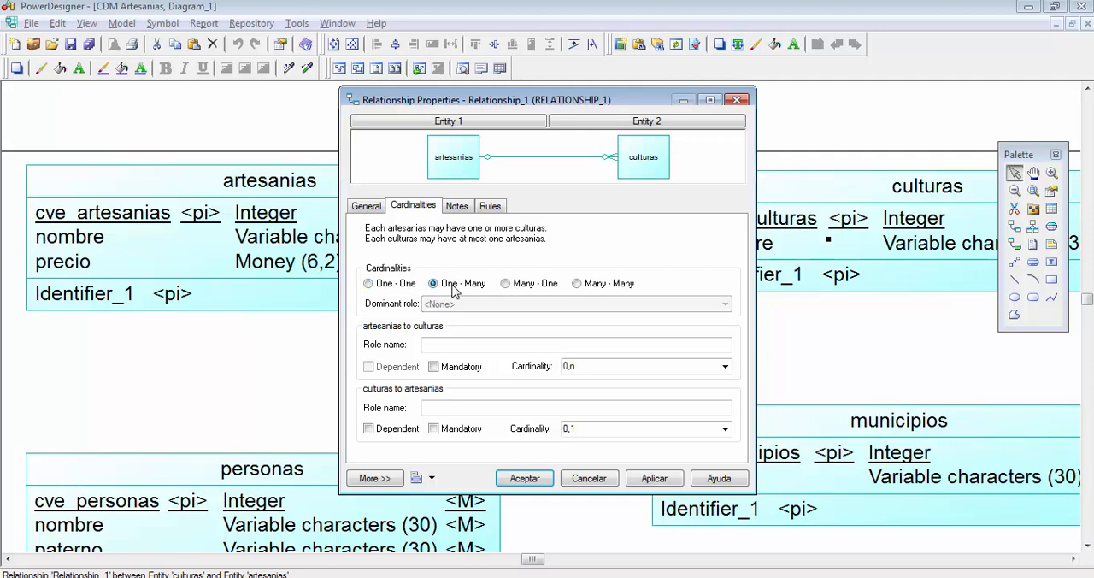
{"action": "left_click", "coordinate": [510, 287]}
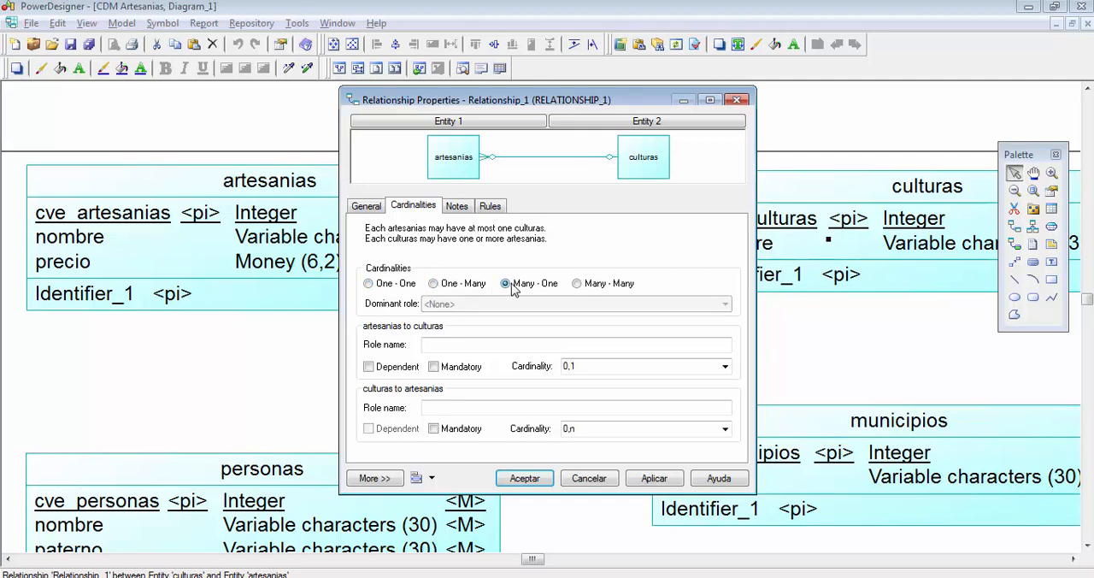
{"action": "left_click", "coordinate": [596, 287]}
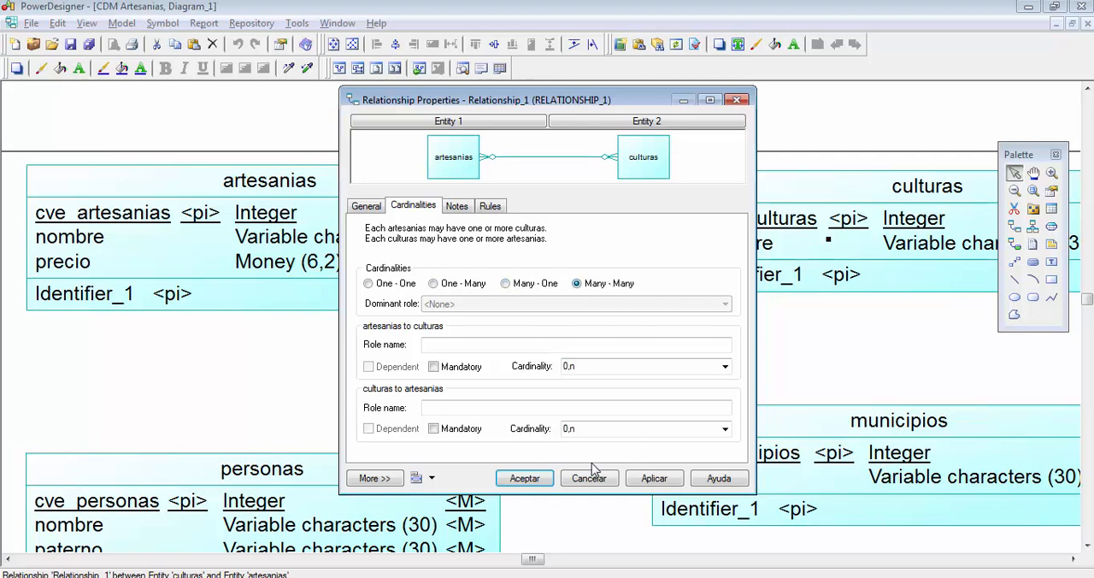
{"action": "left_click", "coordinate": [525, 479]}
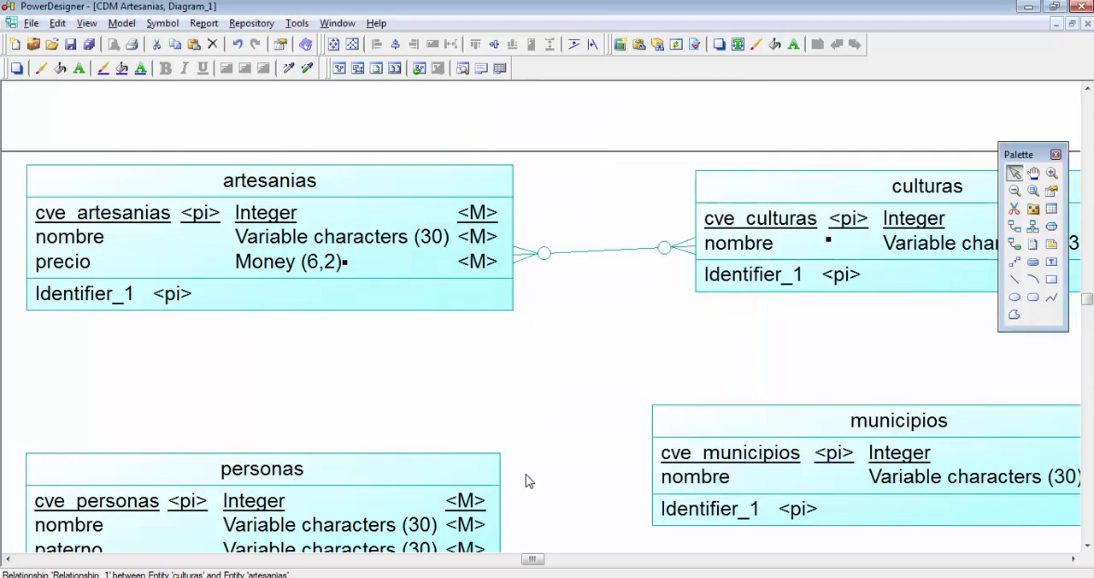
{"action": "left_click", "coordinate": [609, 357]}
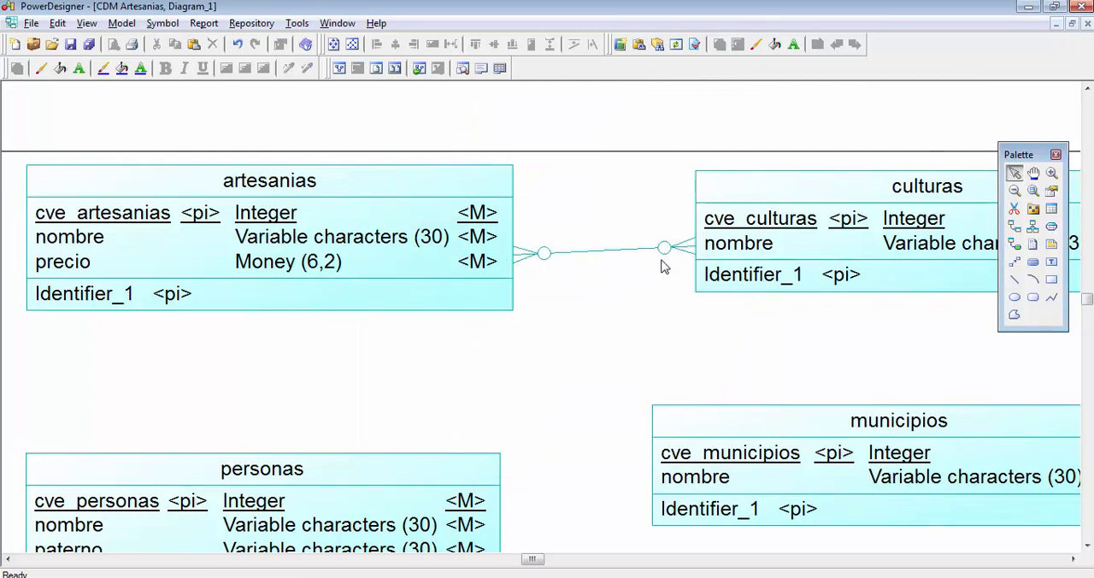
- Move the culturas entity slightly down so its relationship line to artesanias runs nearly horizontal
{"action": "left_click", "coordinate": [716, 256]}
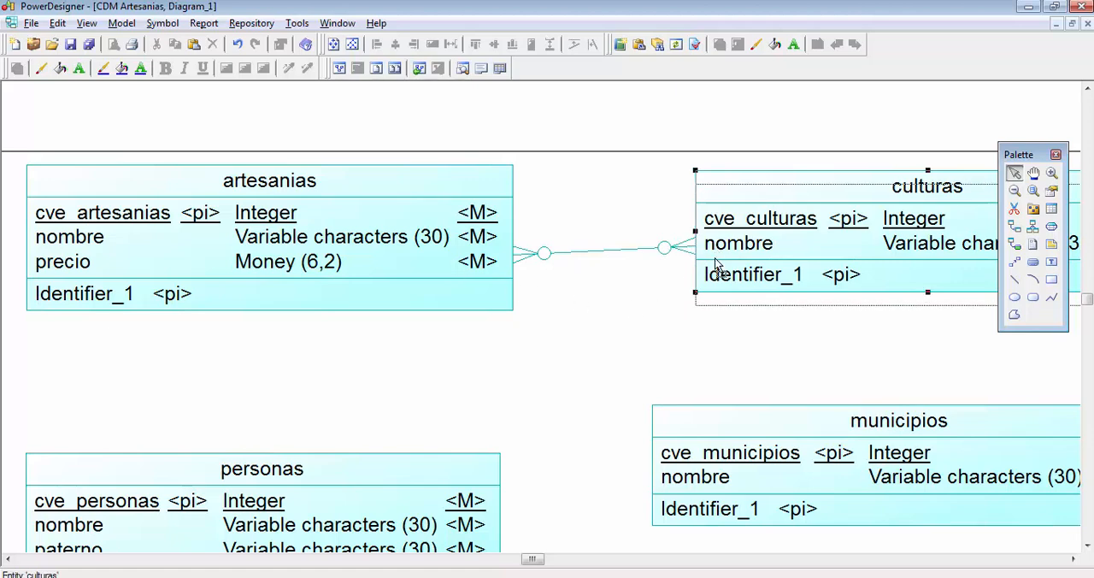
{"action": "left_click_drag", "start_coordinate": [716, 265], "coordinate": [716, 267]}
{"action": "left_click", "coordinate": [612, 234]}
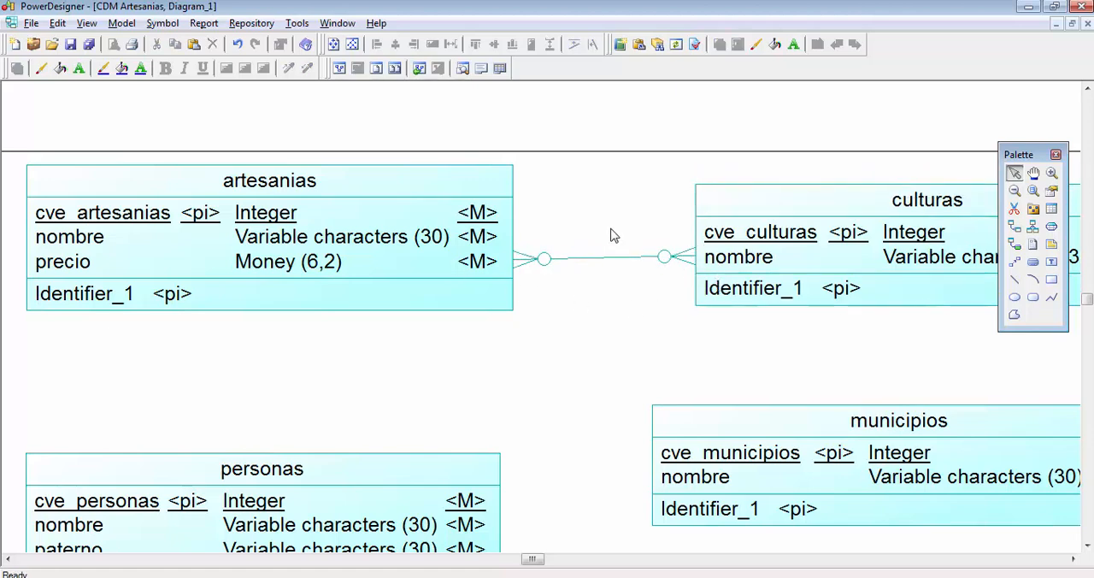
{"action": "scroll", "coordinate": [618, 235], "scroll_direction": "down", "scroll_amount": 1}
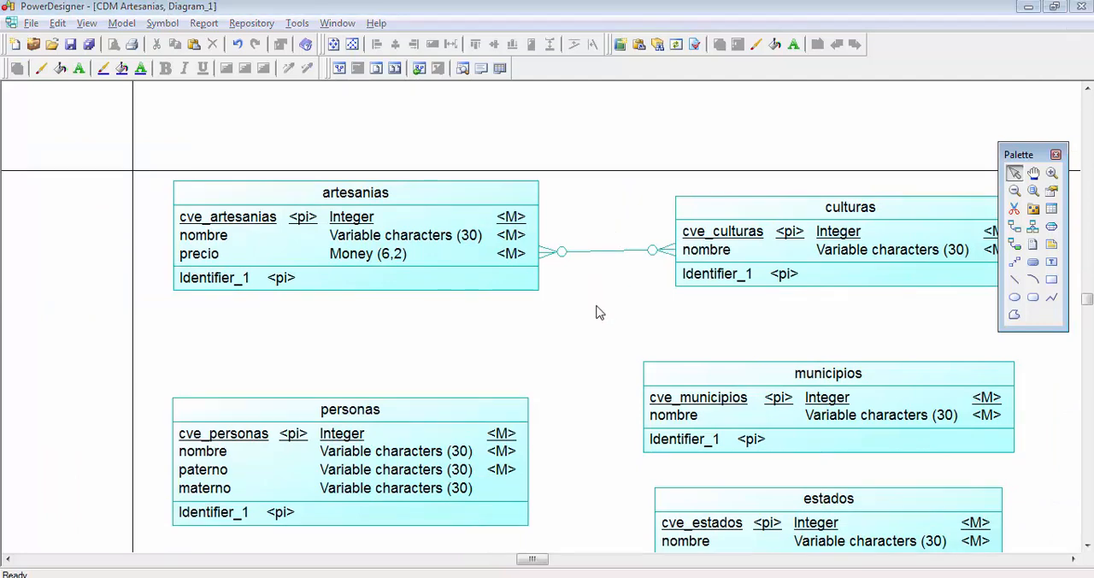
- Switch to Artesanias.docx in Word and color the words artesanías and culturas green in the opening sentence
{"action": "key", "text": "alt+Tab"}
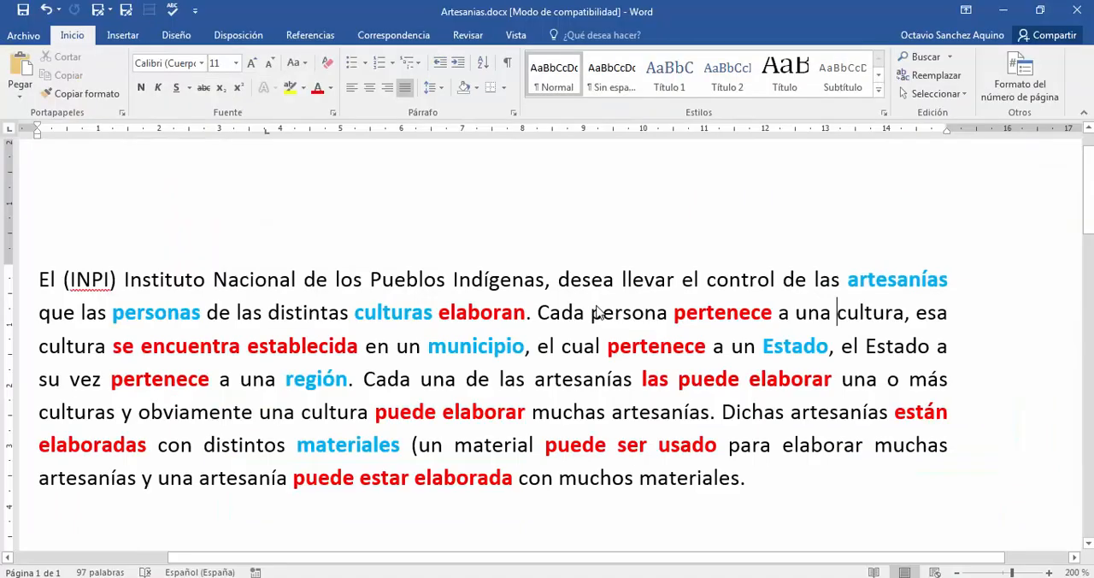
{"action": "double_click", "coordinate": [868, 279]}
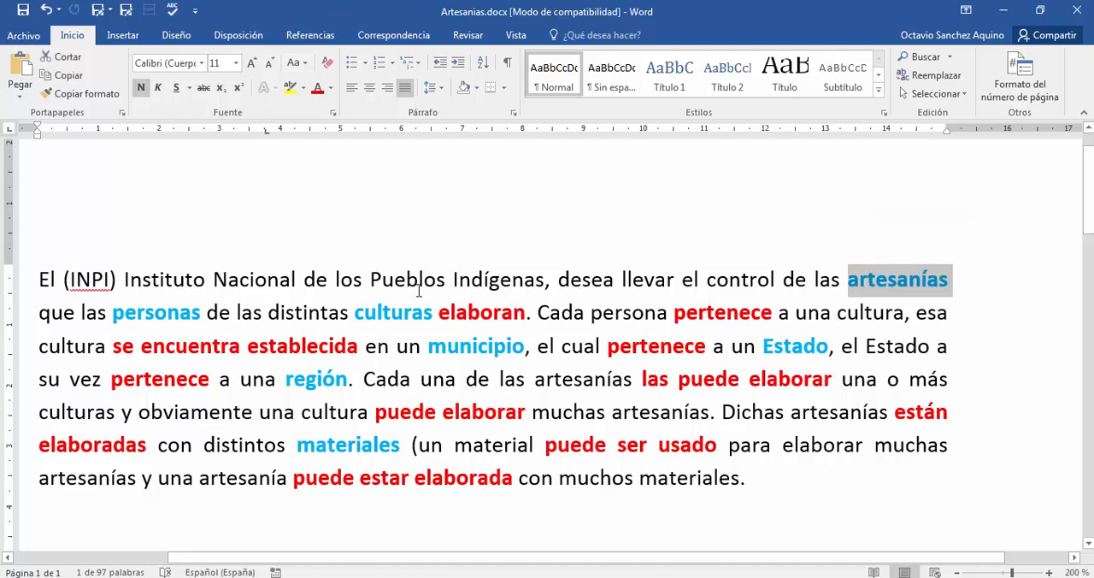
{"action": "double_click", "coordinate": [393, 311], "text": "ctrl"}
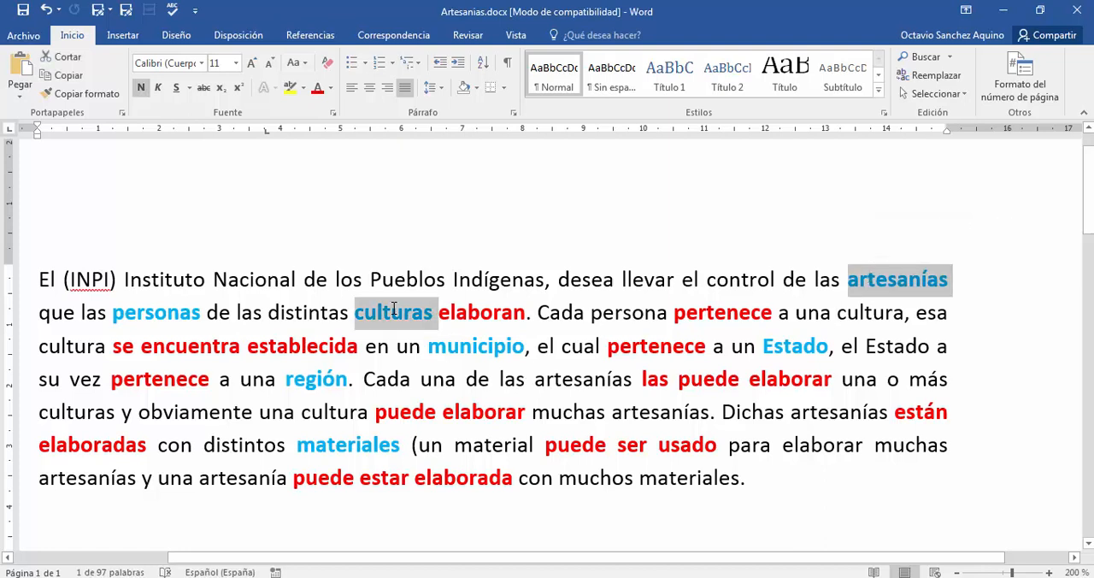
{"action": "left_click", "coordinate": [331, 89]}
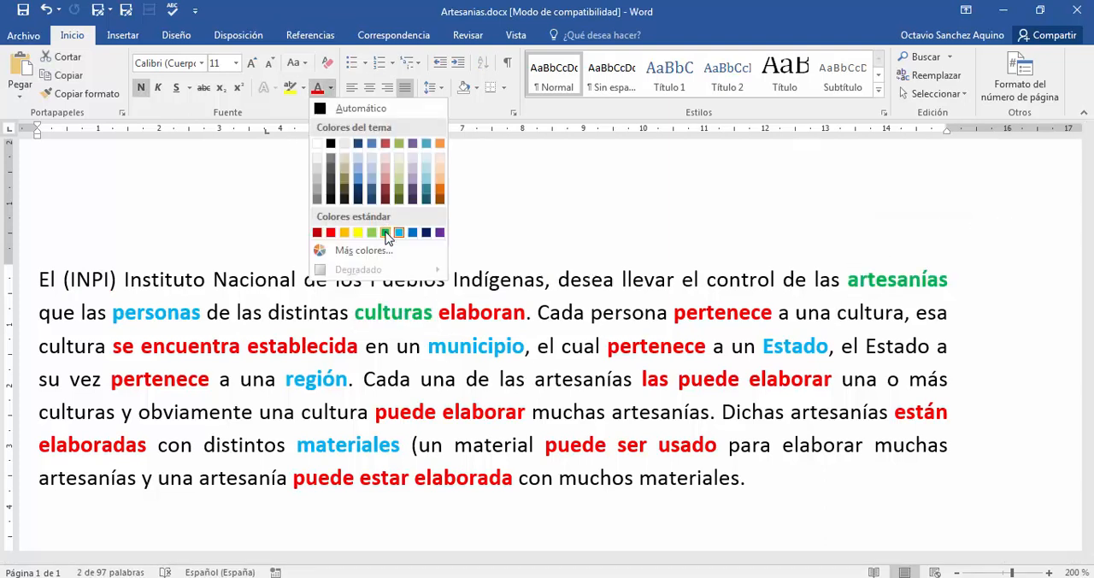
{"action": "left_click", "coordinate": [385, 230]}
{"action": "left_click", "coordinate": [518, 229]}
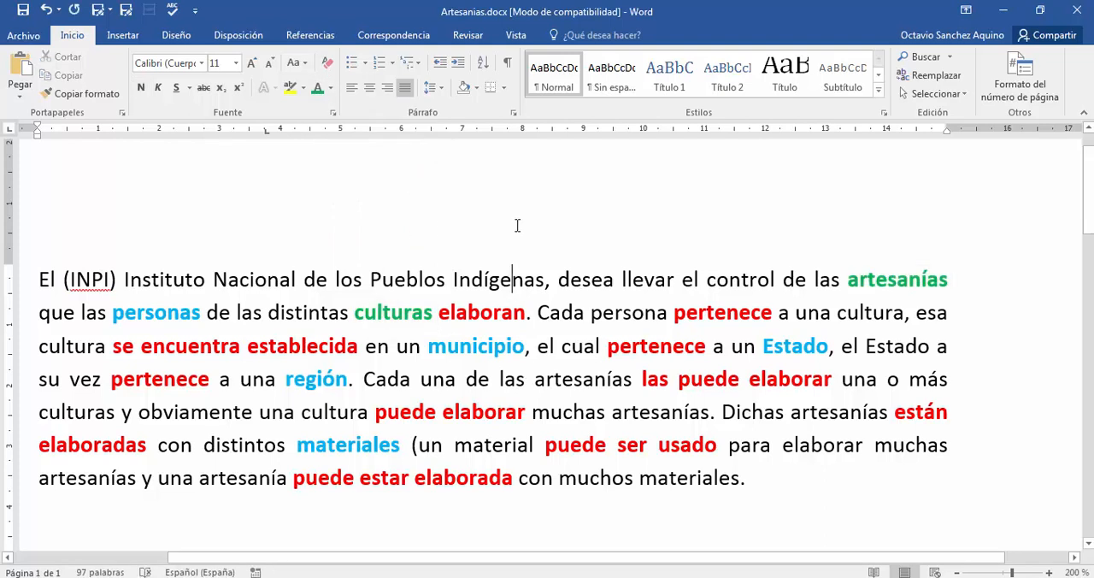
- Examine how personas is paired with culturas in the case text, checking it against the PowerDesigner diagram
{"action": "double_click", "coordinate": [174, 304]}
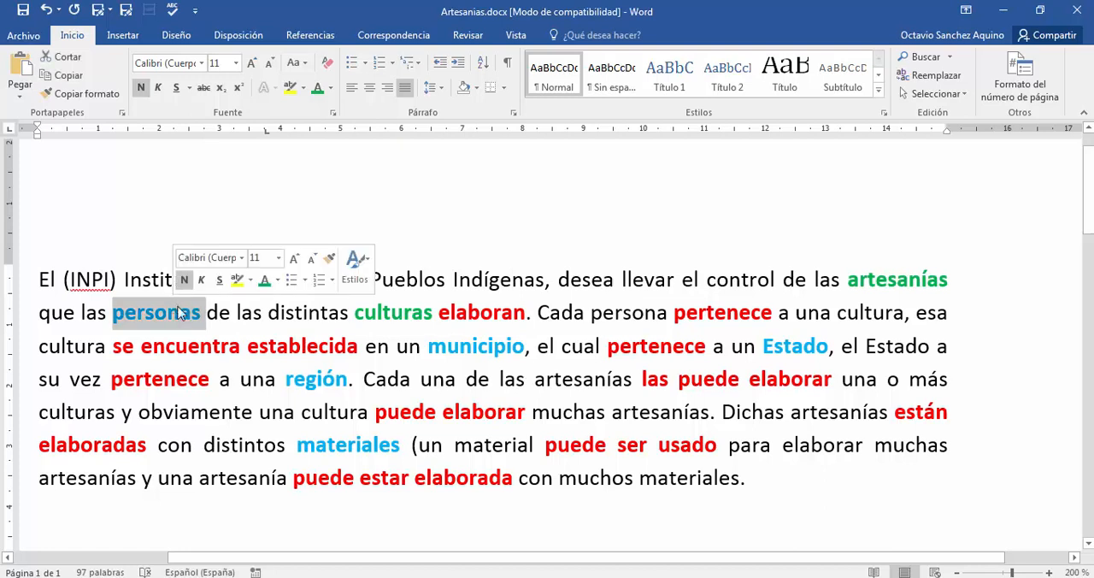
{"action": "left_click", "coordinate": [396, 190]}
{"action": "double_click", "coordinate": [173, 311]}
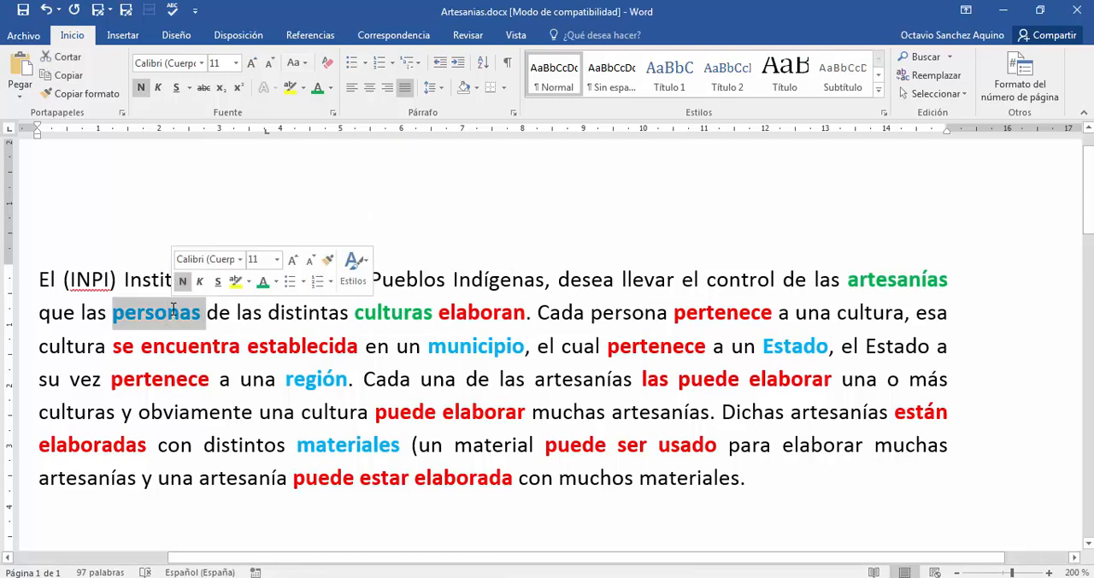
{"action": "left_click", "coordinate": [371, 256]}
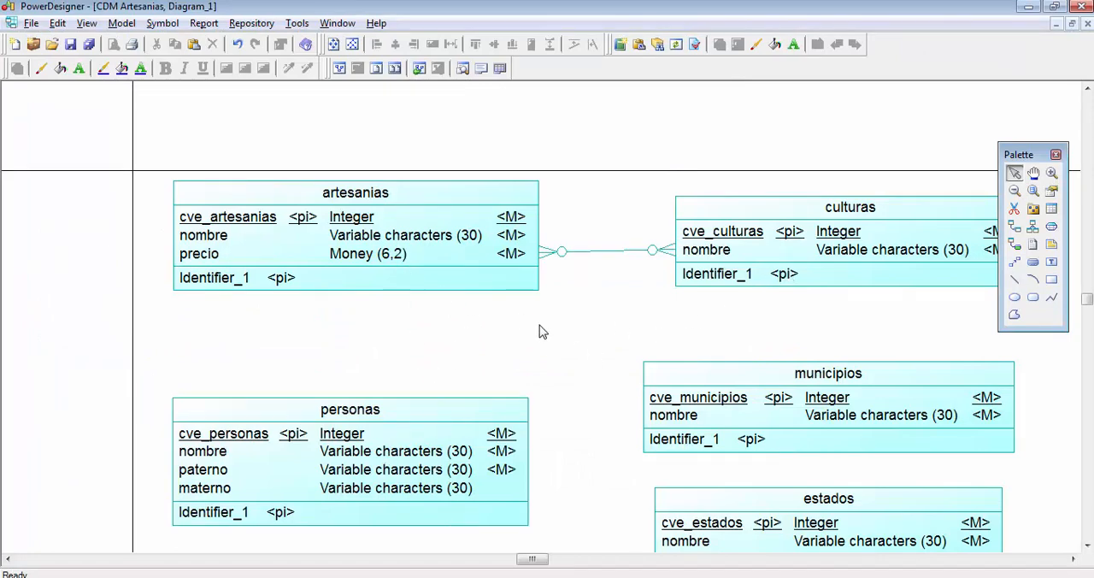
{"action": "key", "text": "alt+Tab"}
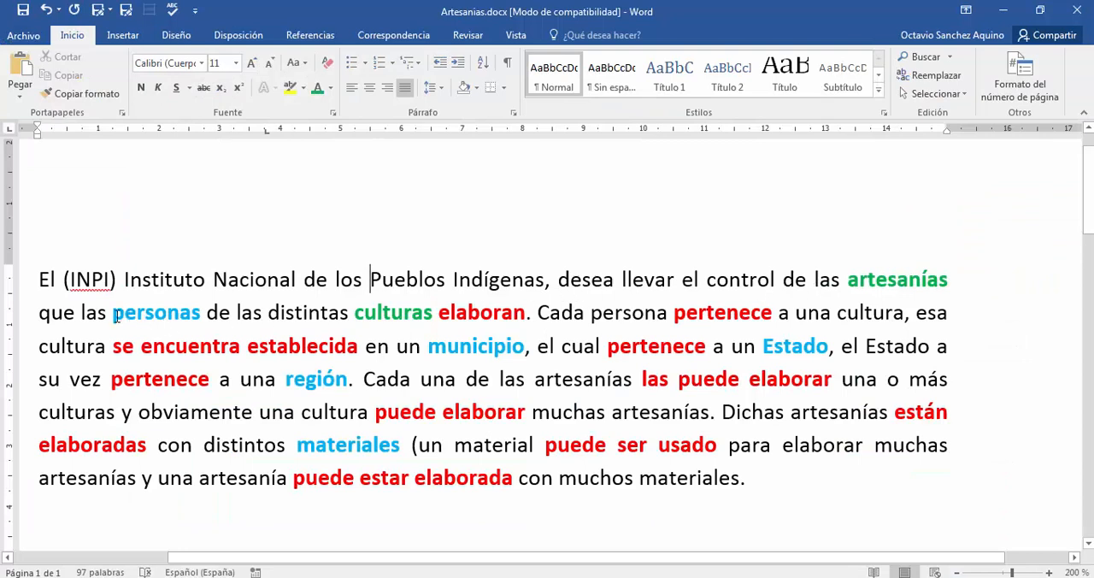
{"action": "double_click", "coordinate": [375, 314]}
{"action": "left_click", "coordinate": [304, 310]}
{"action": "double_click", "coordinate": [167, 314]}
{"action": "left_click", "coordinate": [253, 313]}
{"action": "double_click", "coordinate": [377, 314]}
{"action": "left_click", "coordinate": [320, 314]}
- Switch to PowerDesigner and draw a one-to-many relationship from the culturas entity to the personas entity
{"action": "key", "text": "alt+Tab"}
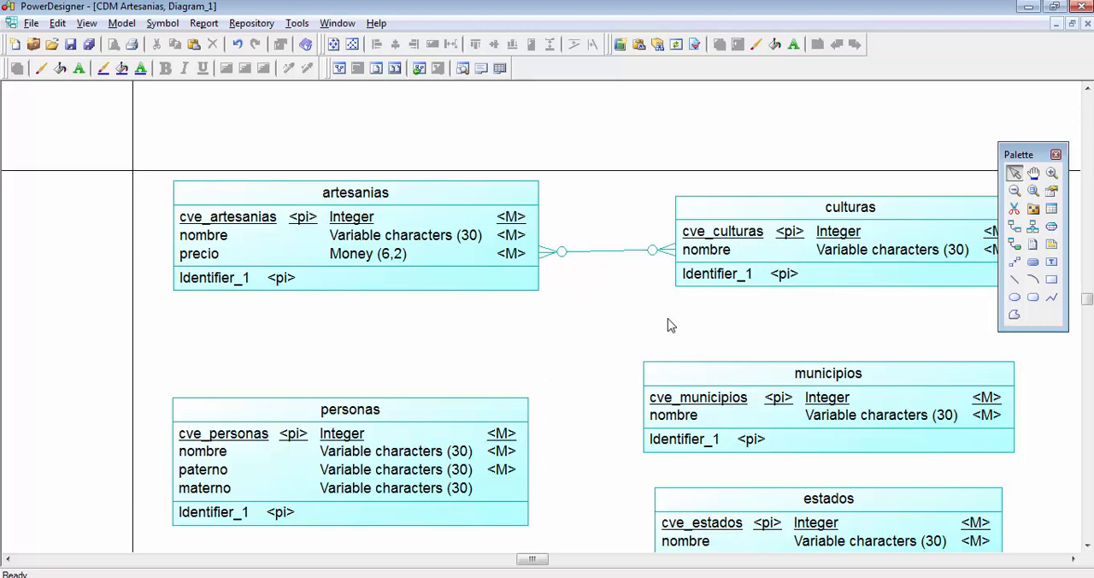
{"action": "left_click", "coordinate": [1015, 226]}
{"action": "left_click_drag", "start_coordinate": [764, 252], "coordinate": [472, 462]}
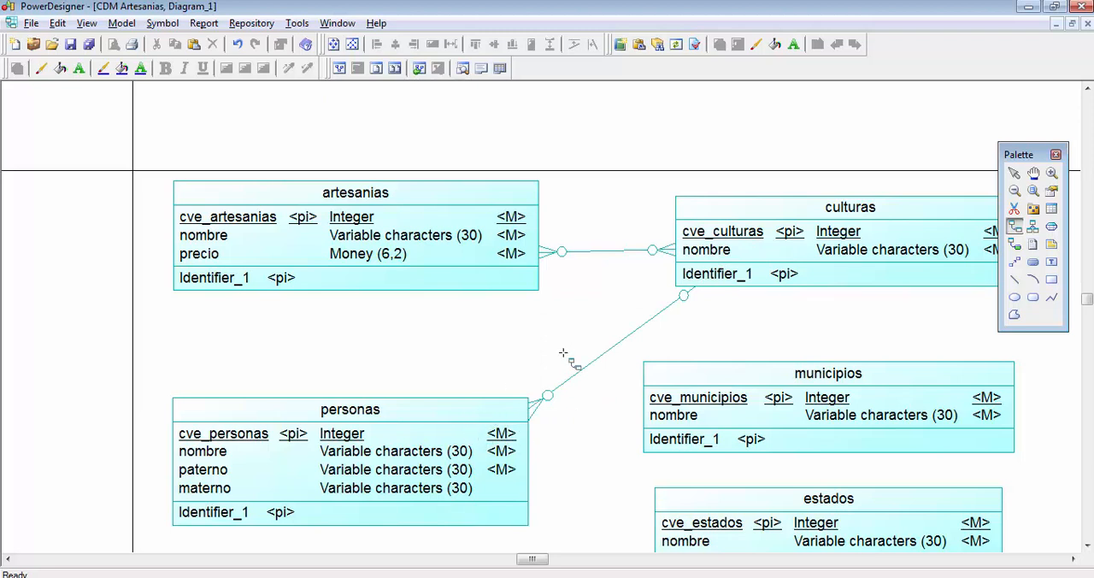
{"action": "right_click", "coordinate": [755, 317]}
- Dock the floating Palette among the toolbars above the diagram so it no longer covers the culturas entity
{"action": "left_click_drag", "start_coordinate": [1019, 156], "coordinate": [548, 65]}
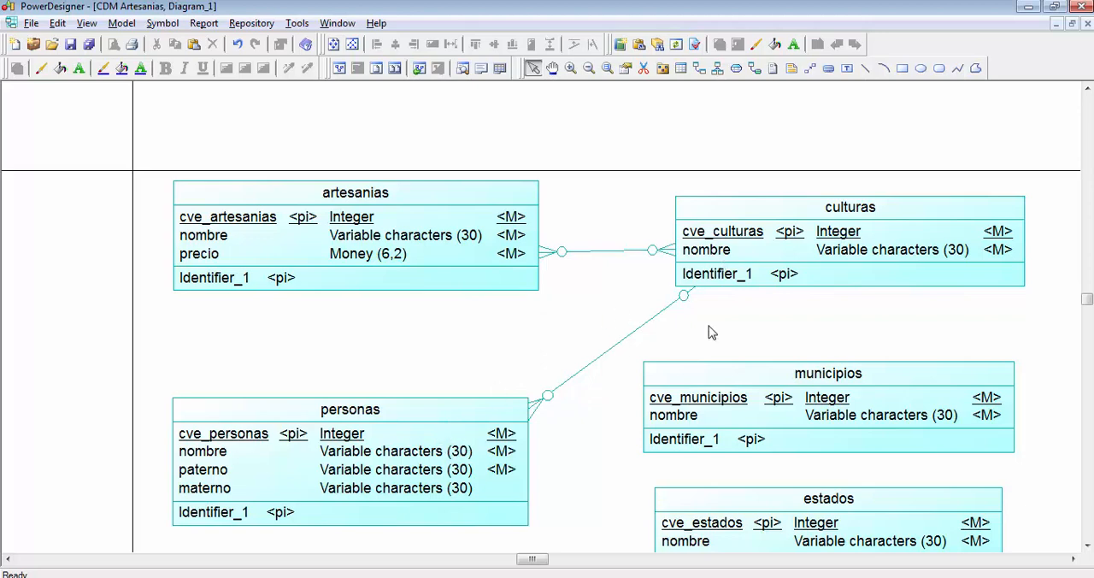
{"action": "scroll", "coordinate": [729, 321], "scroll_direction": "down", "scroll_amount": 1}
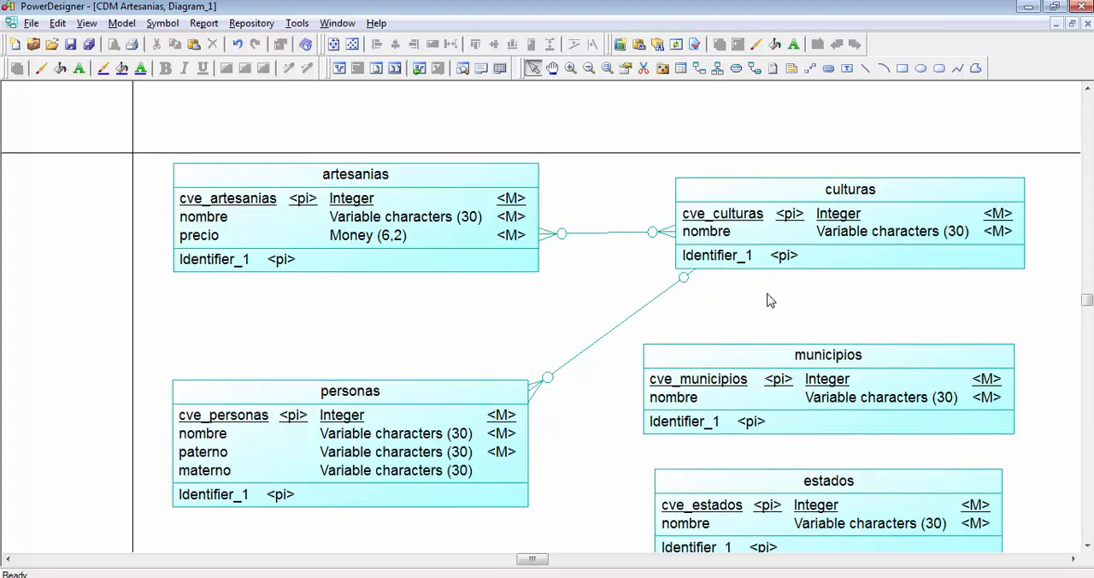
- Switch to Artesanias.docx in Word and examine how the case text relates each cultura to a municipio
{"action": "scroll", "coordinate": [770, 301], "scroll_direction": "down", "scroll_amount": 1}
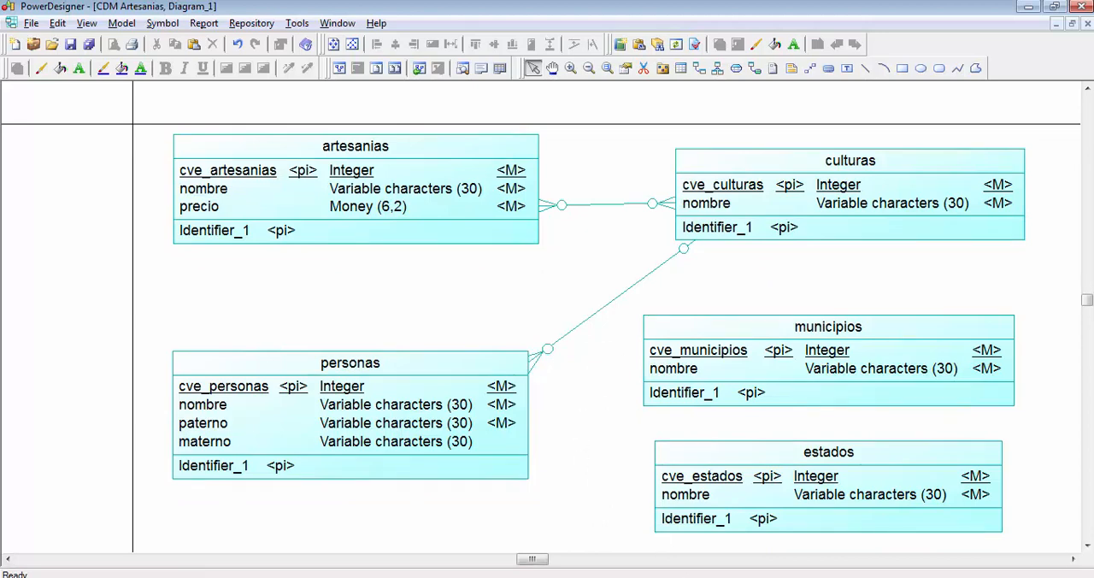
{"action": "key", "text": "alt+Tab"}
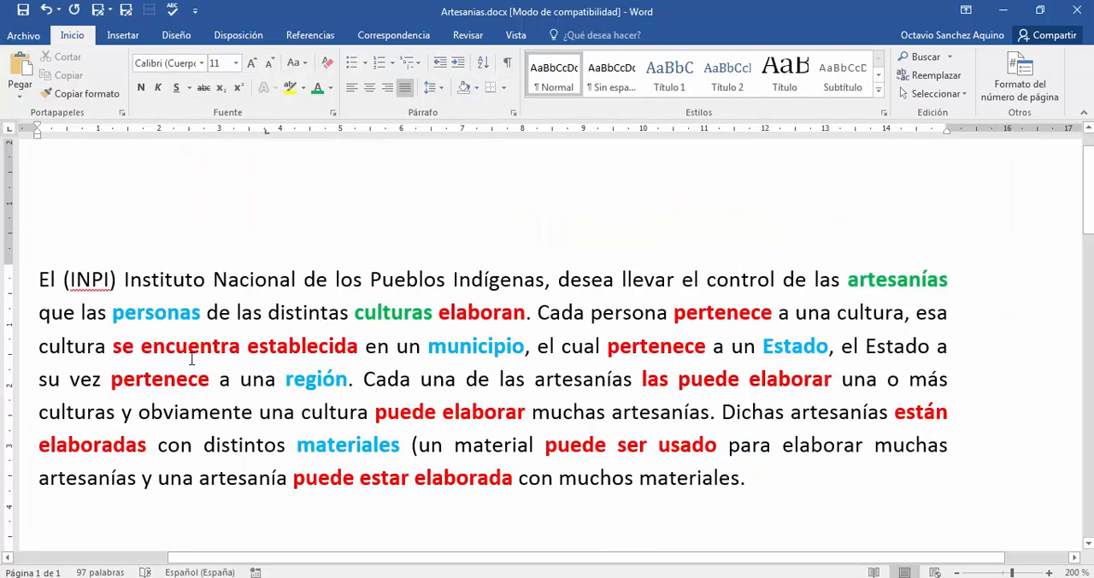
{"action": "double_click", "coordinate": [467, 342]}
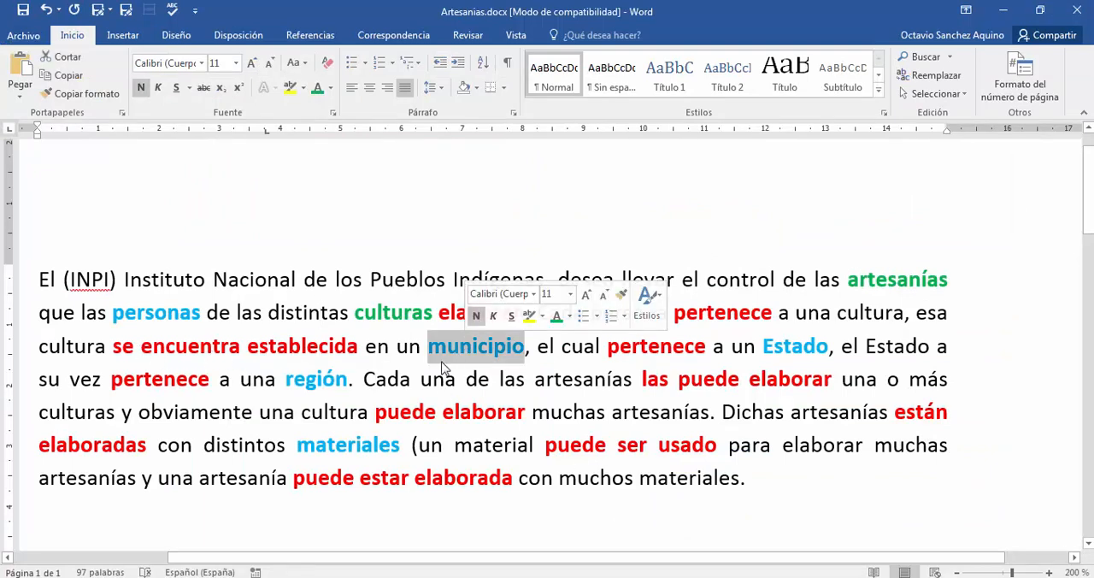
{"action": "left_click", "coordinate": [461, 347]}
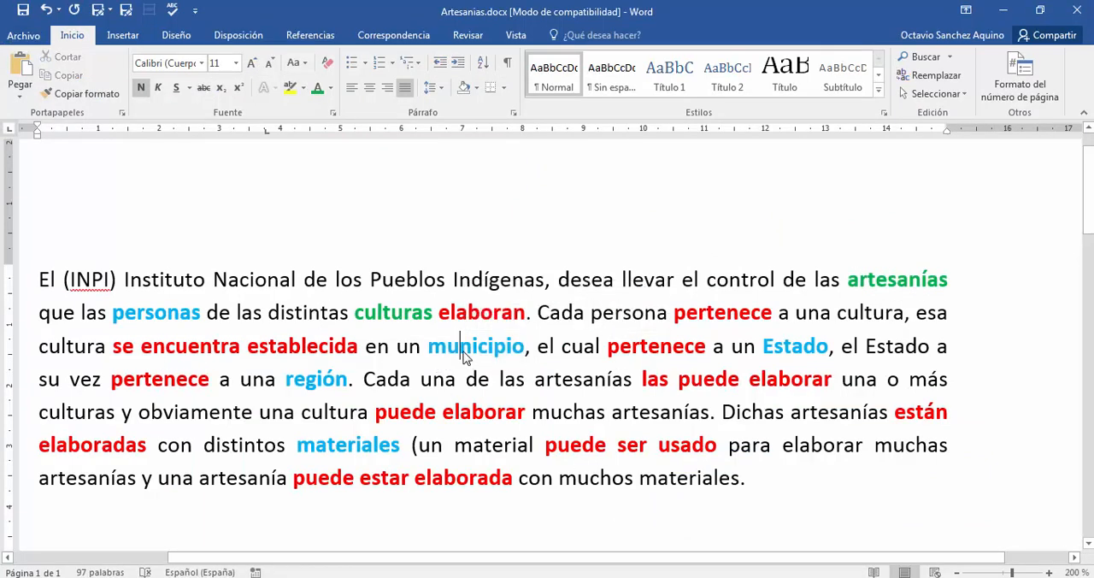
{"action": "double_click", "coordinate": [410, 345]}
{"action": "left_click", "coordinate": [411, 376]}
{"action": "double_click", "coordinate": [409, 346]}
{"action": "left_click", "coordinate": [430, 345]}
{"action": "double_click", "coordinate": [440, 346]}
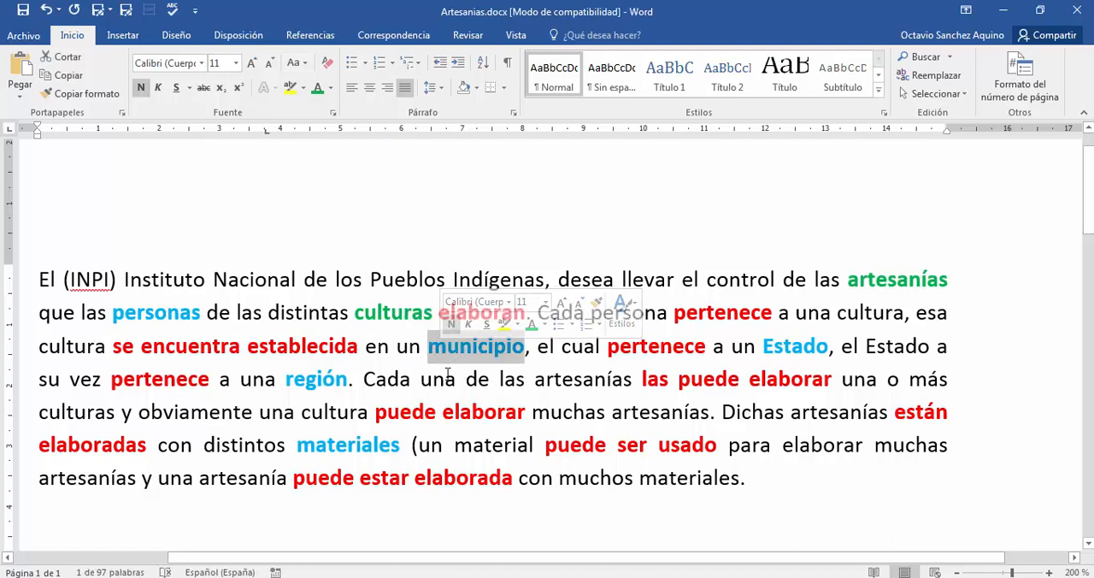
{"action": "left_click", "coordinate": [447, 376]}
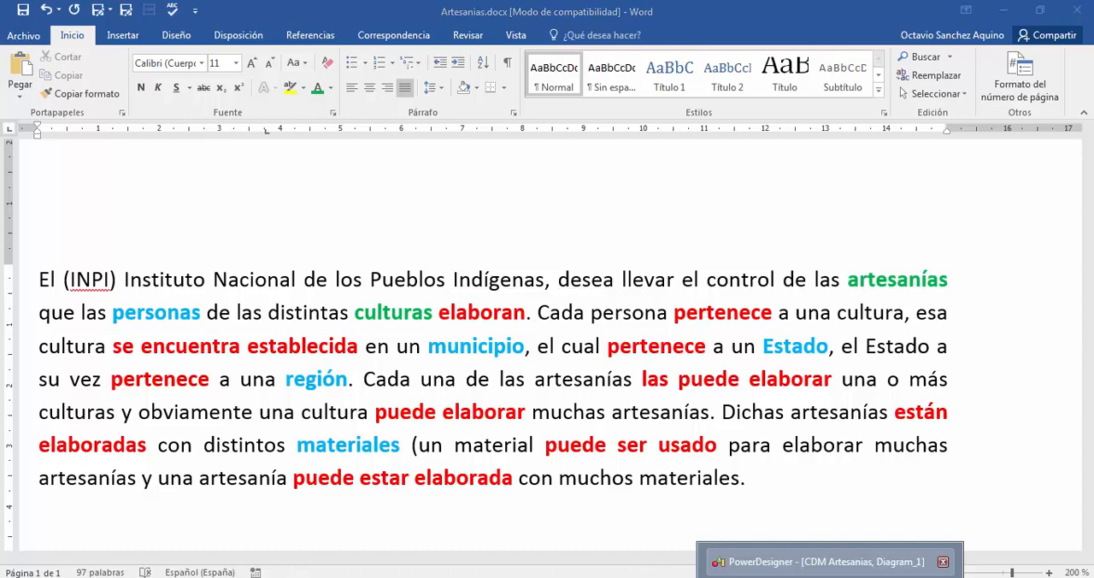
- Switch to PowerDesigner and draw a one-to-many relationship from the municipios entity to the culturas entity
{"action": "left_click", "coordinate": [826, 568]}
{"action": "left_click", "coordinate": [681, 69]}
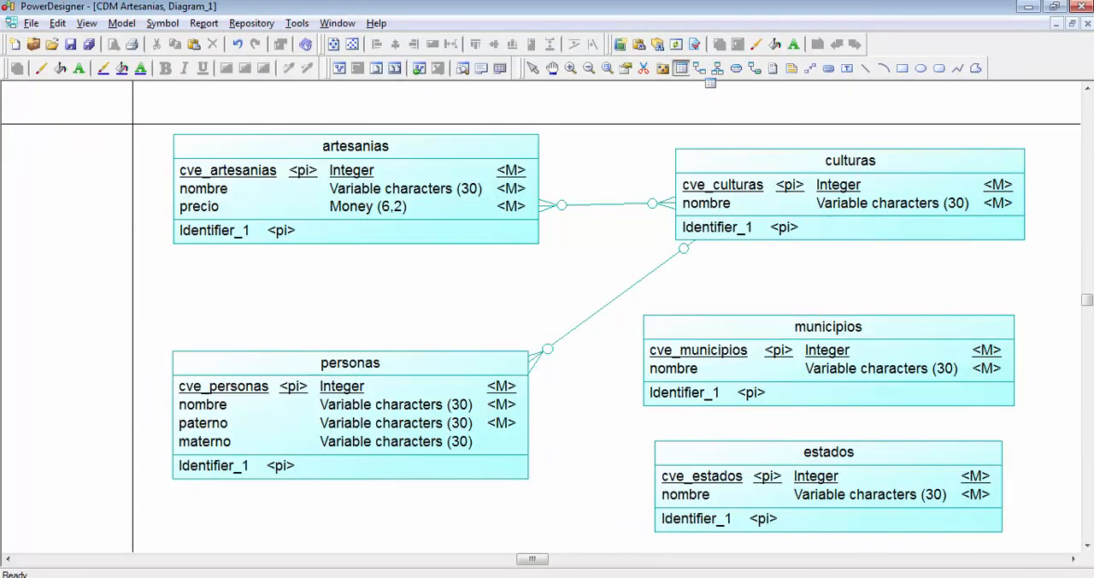
{"action": "left_click", "coordinate": [699, 69]}
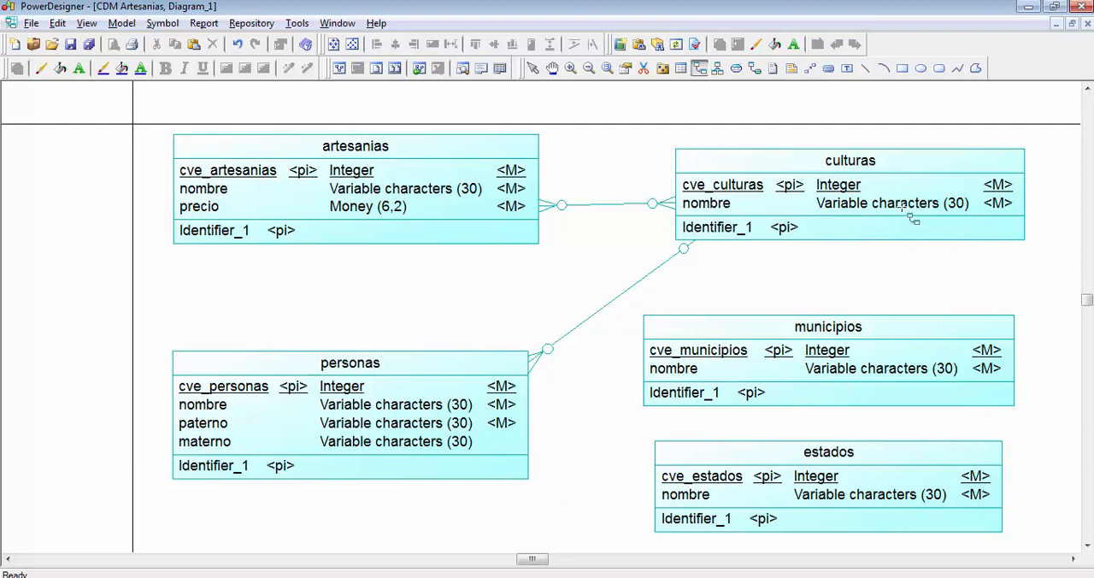
{"action": "left_click_drag", "start_coordinate": [757, 366], "coordinate": [865, 197]}
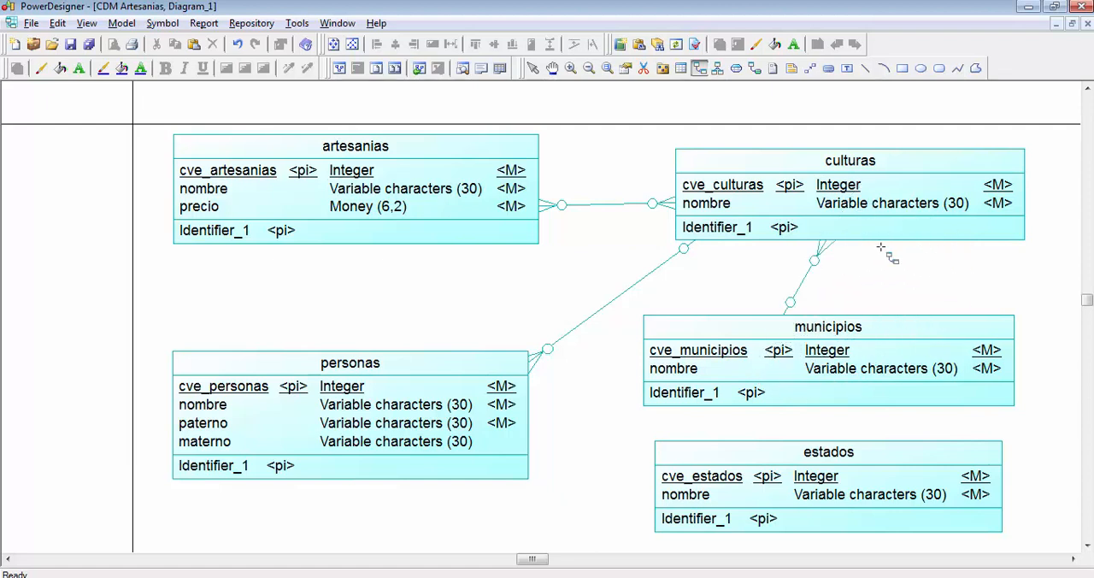
- Draw one-to-many relationships from the estados entity to municipios and from the regiones entity to estados
{"action": "scroll", "coordinate": [855, 299], "scroll_direction": "down", "scroll_amount": 2}
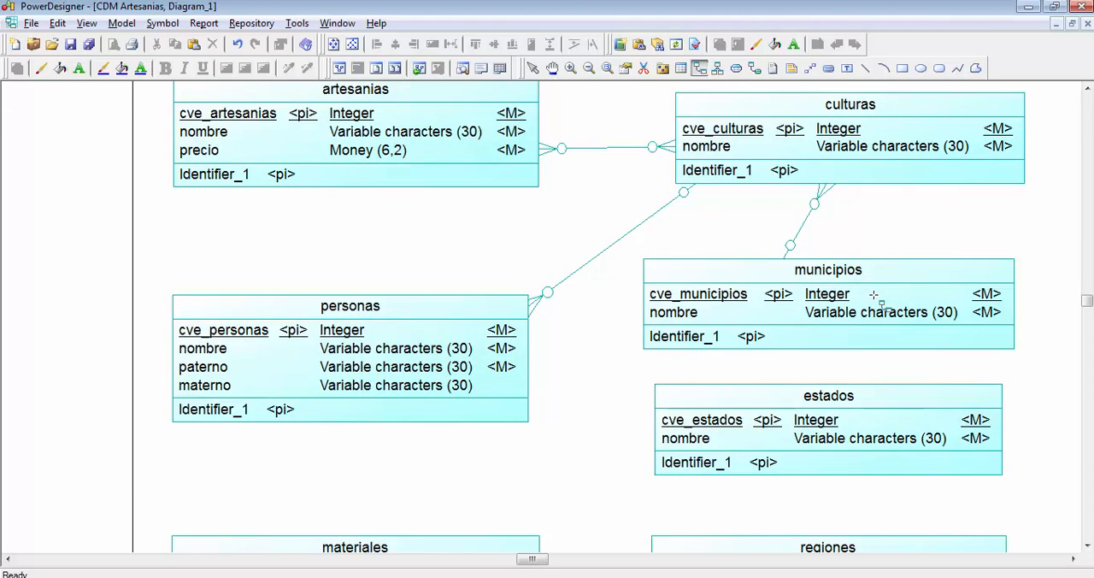
{"action": "scroll", "coordinate": [873, 294], "scroll_direction": "down", "scroll_amount": 3}
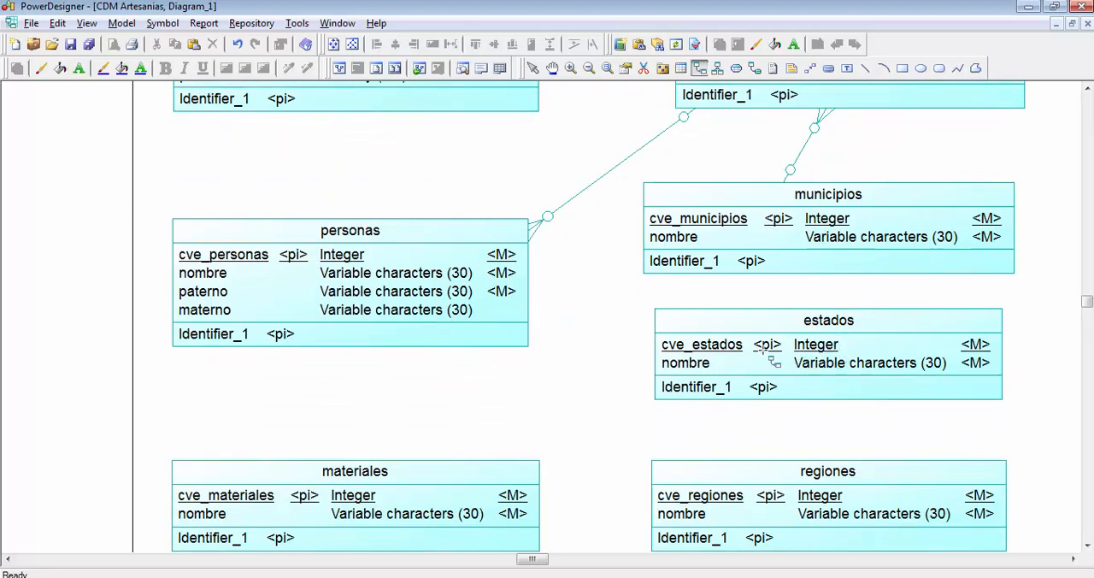
{"action": "left_click_drag", "start_coordinate": [742, 345], "coordinate": [869, 262]}
{"action": "scroll", "coordinate": [859, 258], "scroll_direction": "down", "scroll_amount": 2}
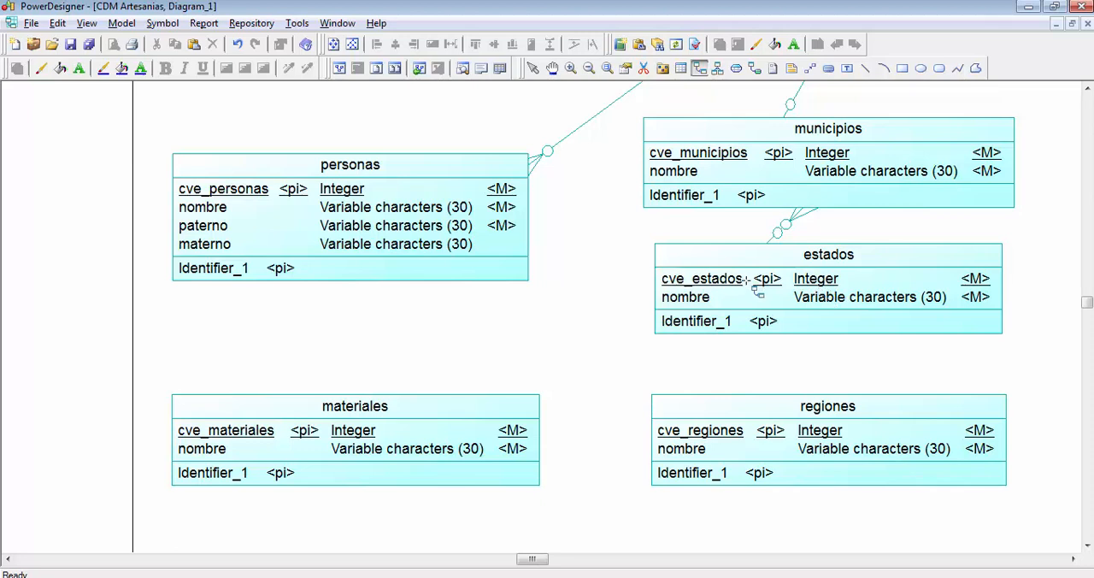
{"action": "left_click_drag", "start_coordinate": [722, 462], "coordinate": [870, 274]}
{"action": "right_click", "coordinate": [502, 348]}
- Swap the positions of the personas and artesanias entities so personas sits beside culturas and artesanias lies between personas and materiales
{"action": "scroll", "coordinate": [467, 356], "scroll_direction": "up", "scroll_amount": 2}
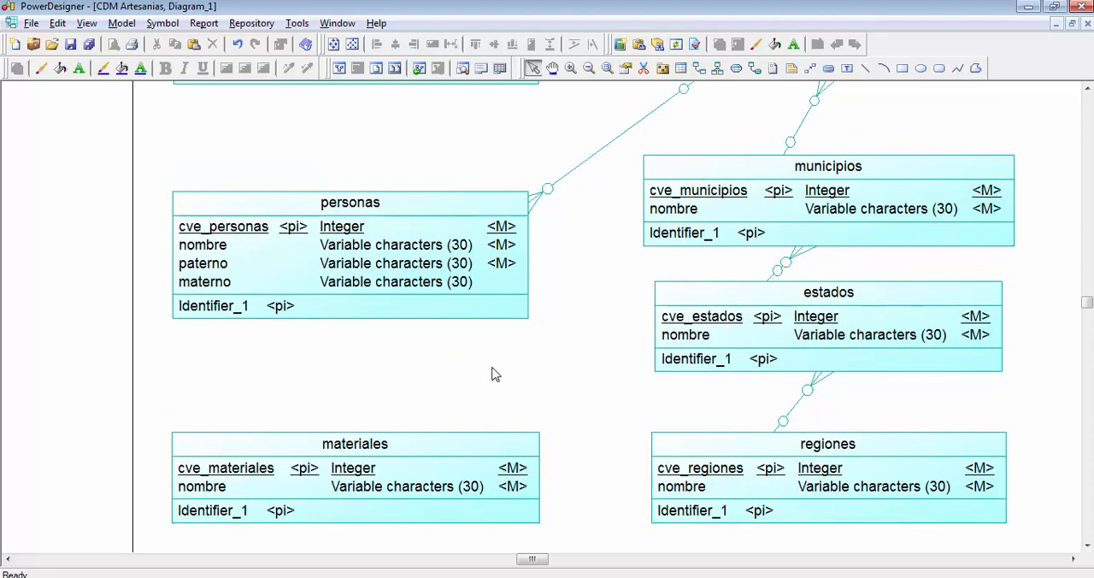
{"action": "scroll", "coordinate": [570, 383], "scroll_direction": "up", "scroll_amount": 5}
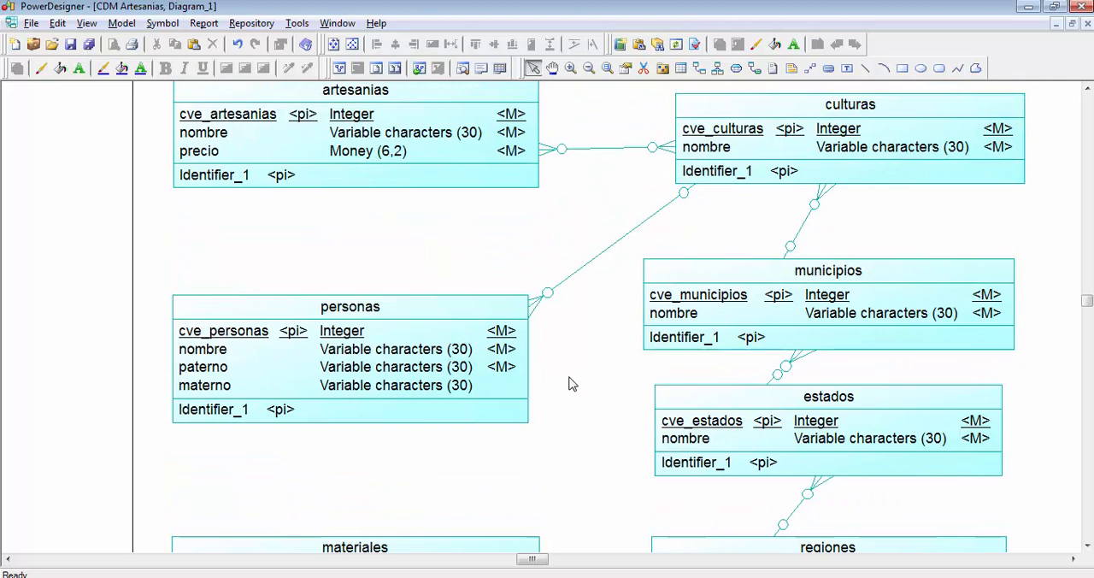
{"action": "scroll", "coordinate": [568, 382], "scroll_direction": "up", "scroll_amount": 4}
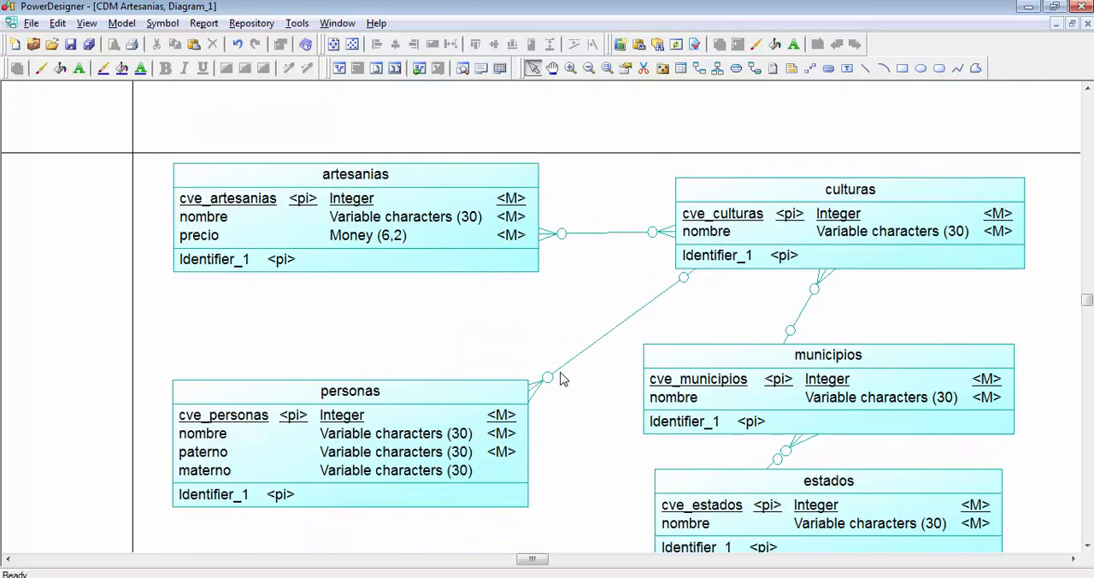
{"action": "left_click_drag", "start_coordinate": [459, 420], "coordinate": [463, 140]}
{"action": "left_click_drag", "start_coordinate": [430, 251], "coordinate": [423, 453]}
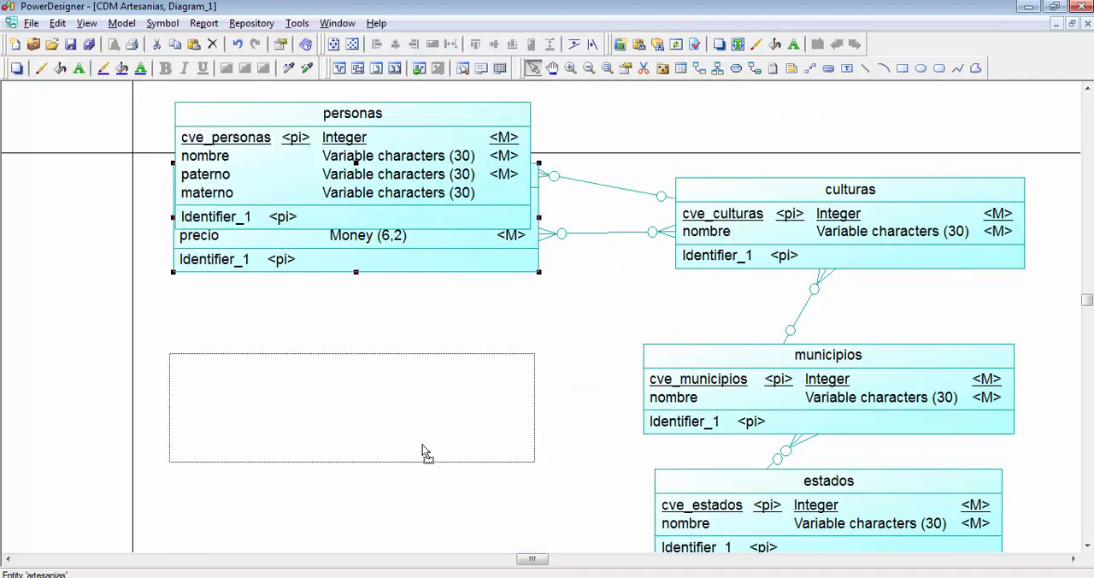
{"action": "left_click_drag", "start_coordinate": [447, 244], "coordinate": [440, 398]}
{"action": "scroll", "coordinate": [525, 363], "scroll_direction": "down", "scroll_amount": 4}
{"action": "left_click", "coordinate": [588, 370]}
- Nudge the artesanias entity slightly upward to leave more space above the materiales entity
{"action": "scroll", "coordinate": [587, 365], "scroll_direction": "down", "scroll_amount": 2}
{"action": "scroll", "coordinate": [584, 362], "scroll_direction": "down", "scroll_amount": 2}
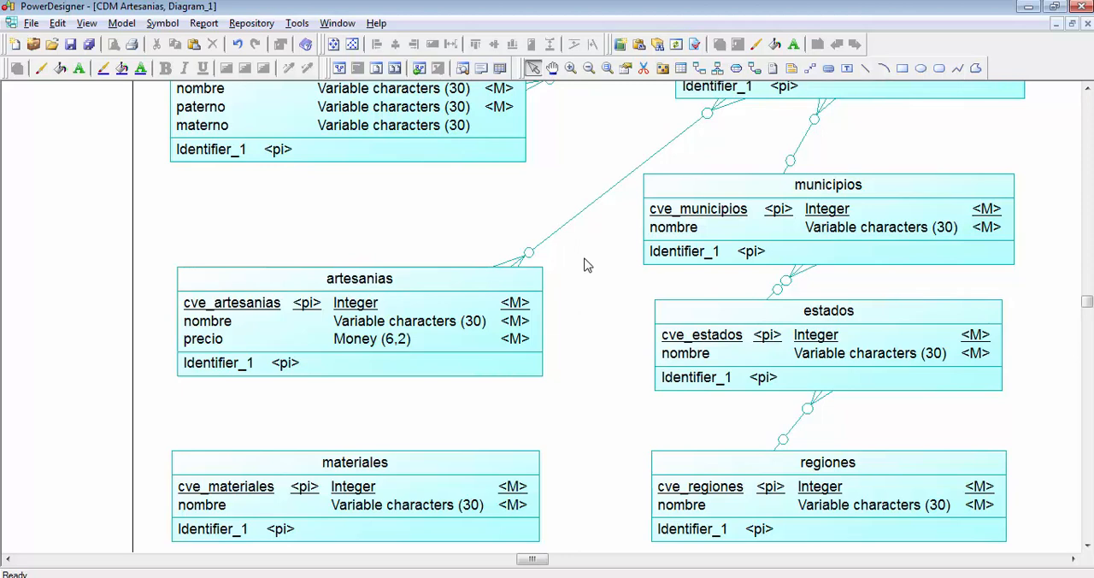
{"action": "scroll", "coordinate": [584, 256], "scroll_direction": "down", "scroll_amount": 1}
{"action": "left_click_drag", "start_coordinate": [483, 291], "coordinate": [483, 260]}
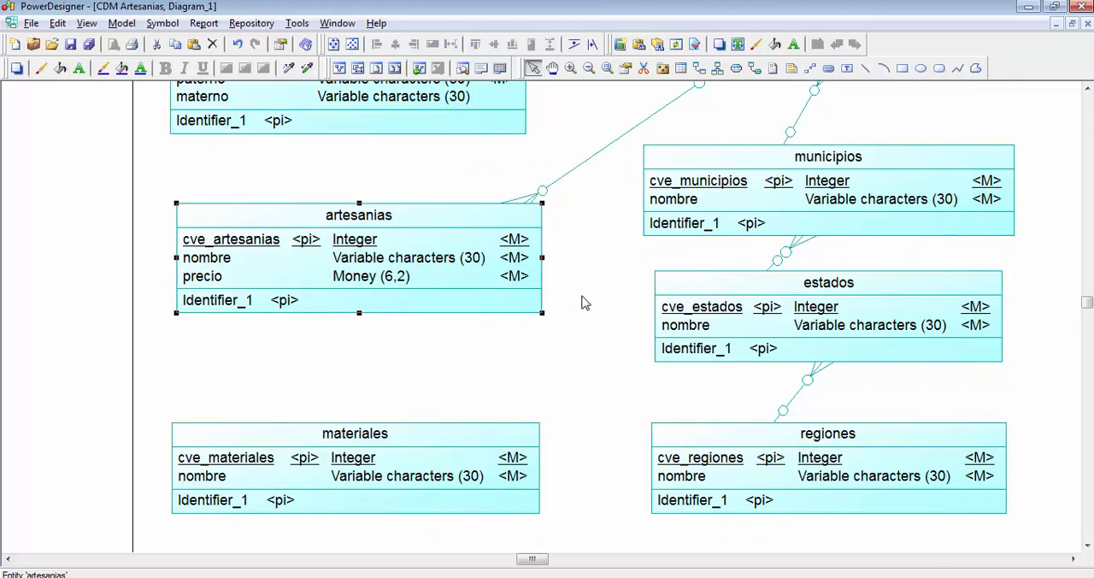
{"action": "left_click", "coordinate": [586, 305]}
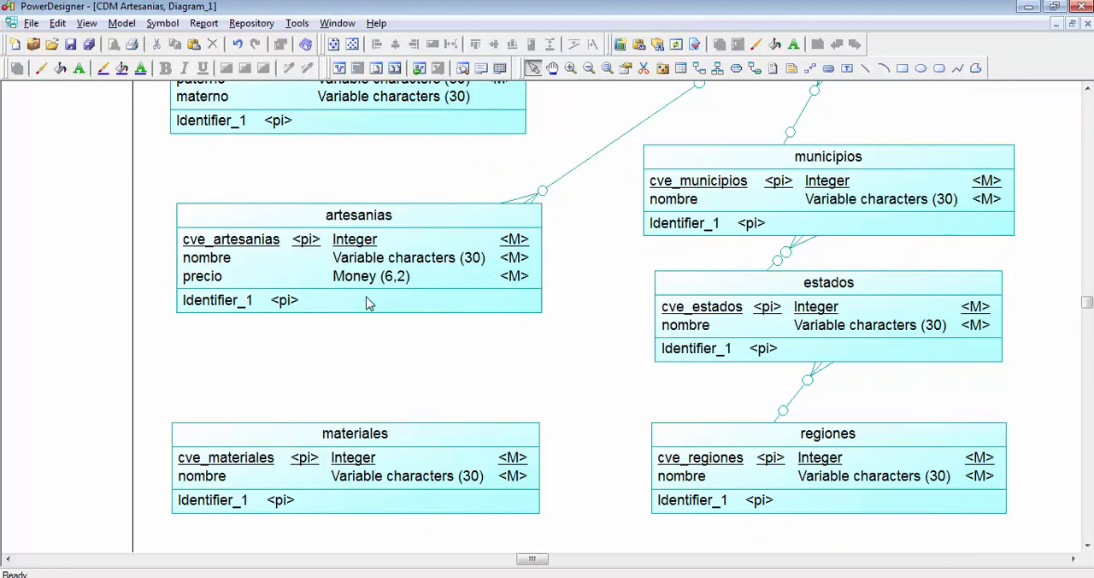
- Examine how the artesanias and materiales entities should relate, reviewing the relationships already drawn around them
{"action": "left_click", "coordinate": [363, 265]}
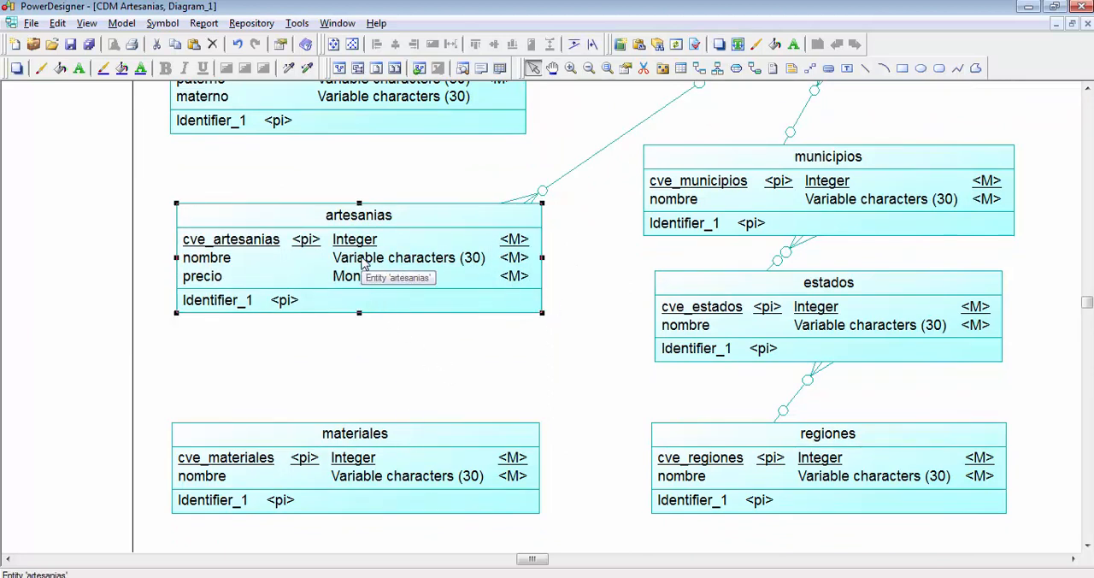
{"action": "left_click", "coordinate": [402, 485]}
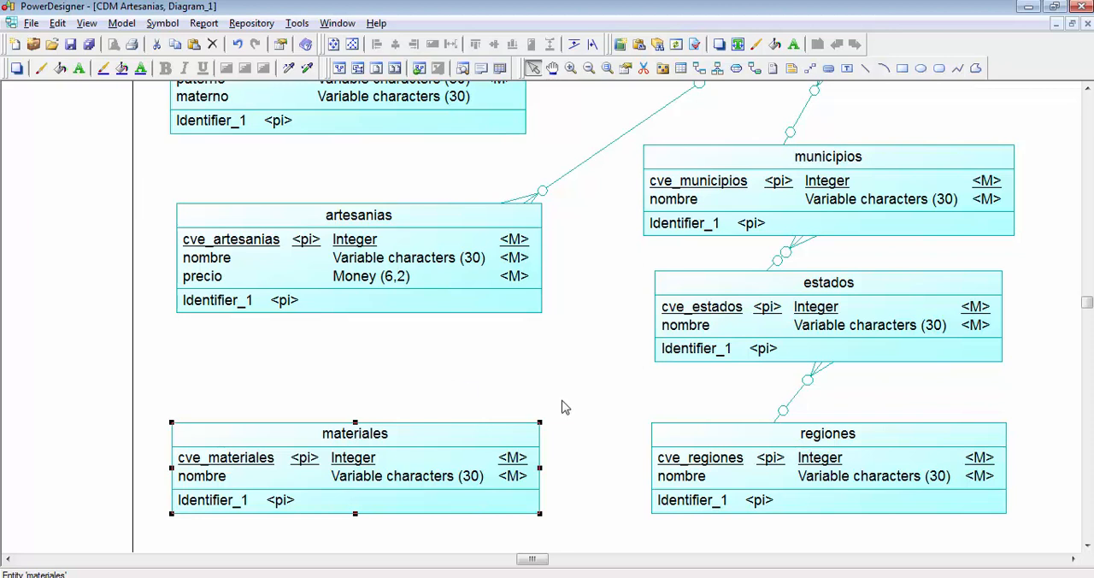
{"action": "left_click", "coordinate": [433, 283]}
{"action": "left_click", "coordinate": [445, 366]}
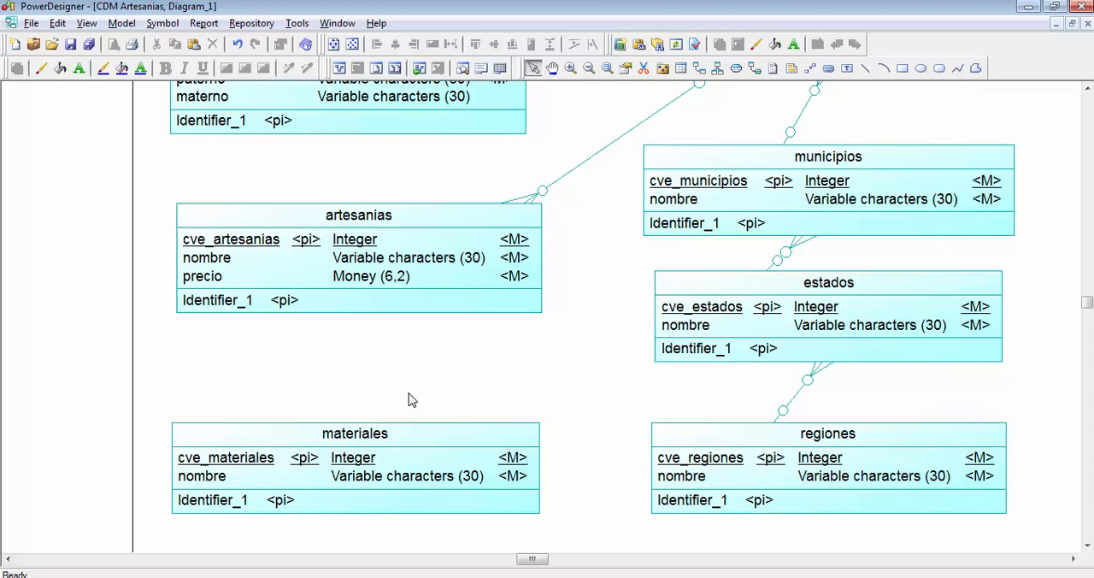
{"action": "scroll", "coordinate": [393, 402], "scroll_direction": "up", "scroll_amount": 2}
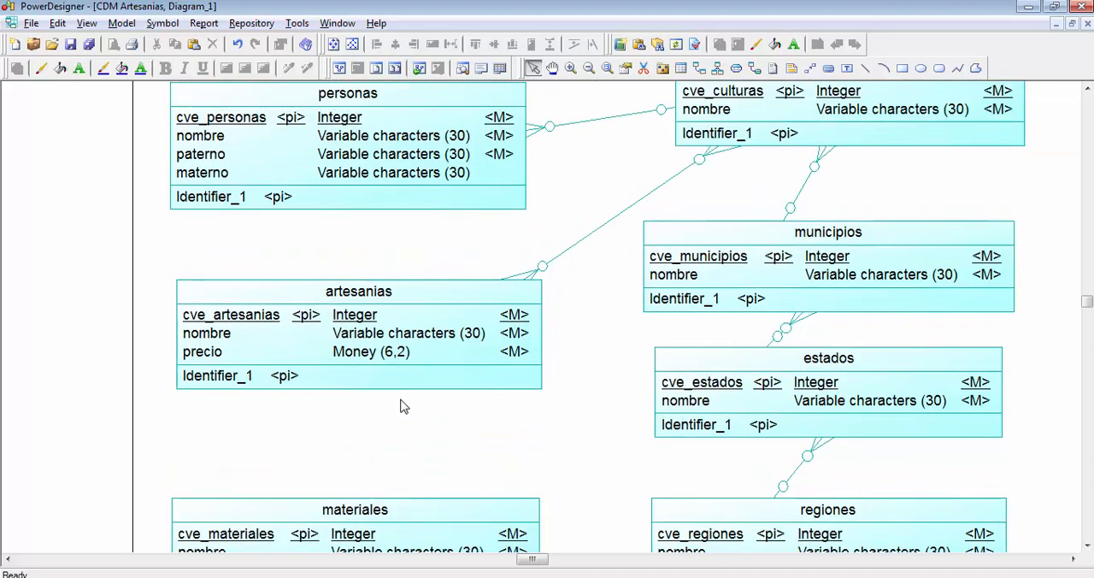
{"action": "scroll", "coordinate": [404, 407], "scroll_direction": "up", "scroll_amount": 2}
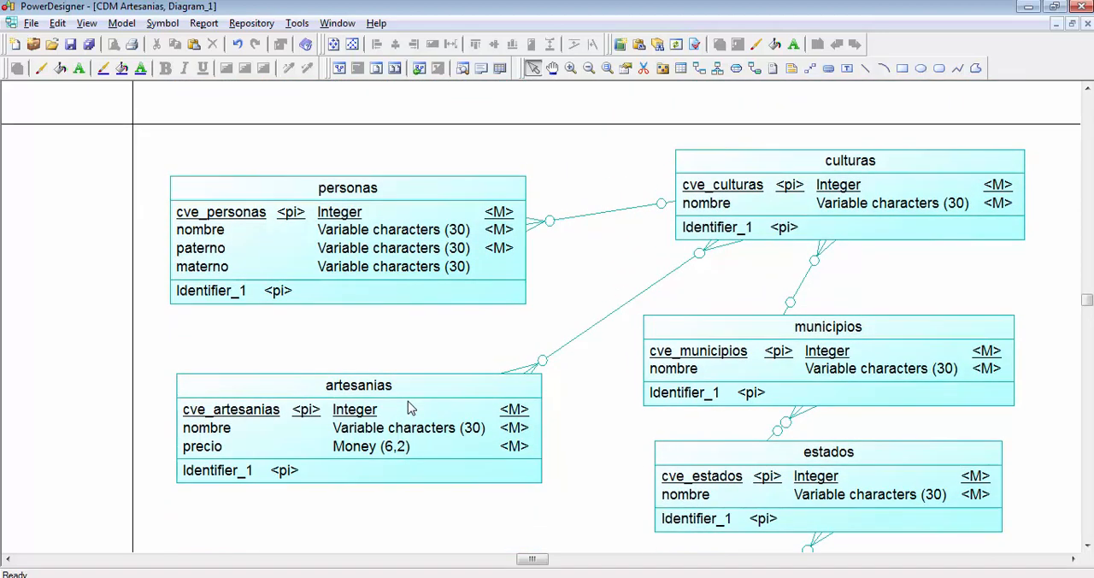
{"action": "scroll", "coordinate": [409, 409], "scroll_direction": "down", "scroll_amount": 1}
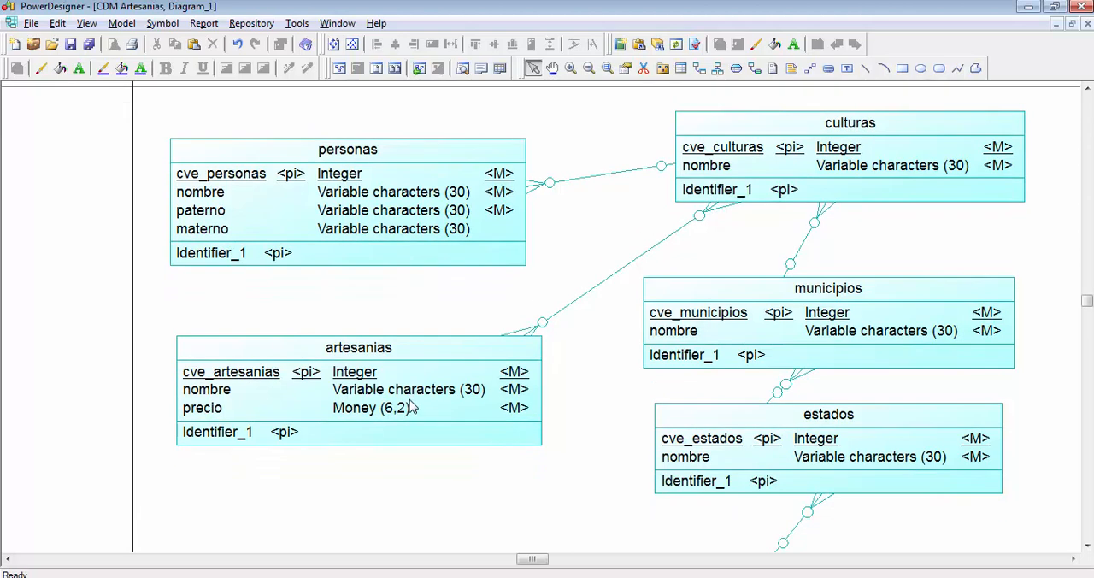
{"action": "scroll", "coordinate": [408, 408], "scroll_direction": "down", "scroll_amount": 2}
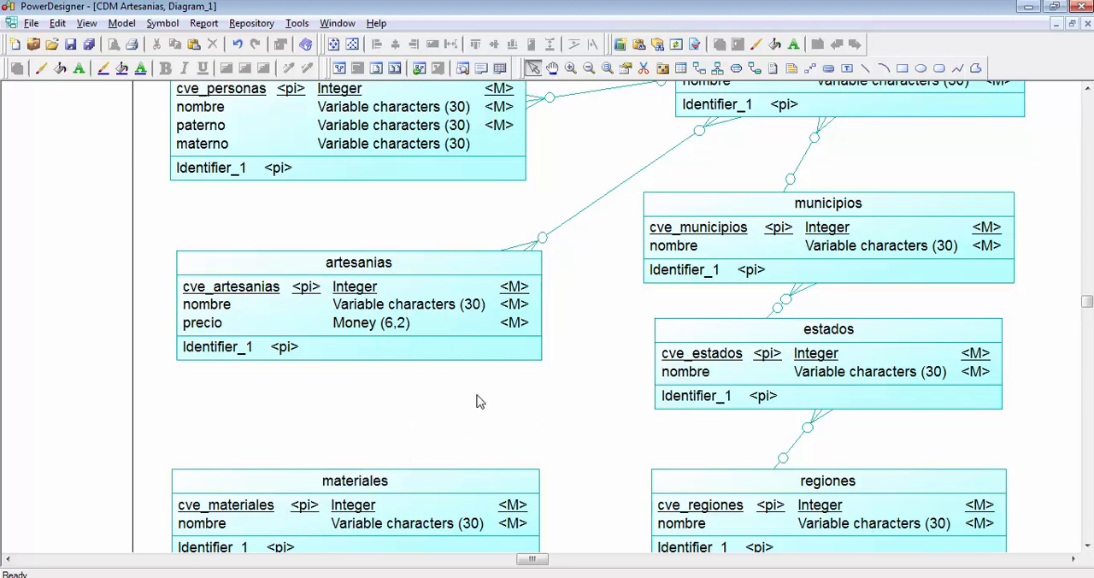
- Draw a relationship from the artesanias entity to the materiales entity
{"action": "left_click", "coordinate": [699, 72]}
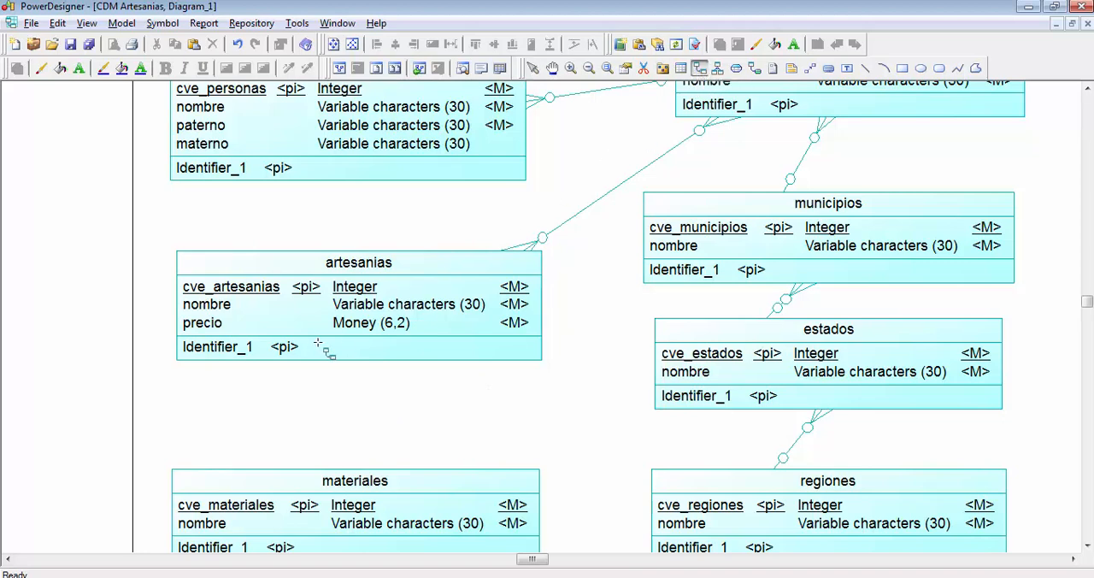
{"action": "scroll", "coordinate": [325, 351], "scroll_direction": "down", "scroll_amount": 2}
{"action": "left_click_drag", "start_coordinate": [341, 261], "coordinate": [359, 438]}
{"action": "right_click", "coordinate": [409, 370]}
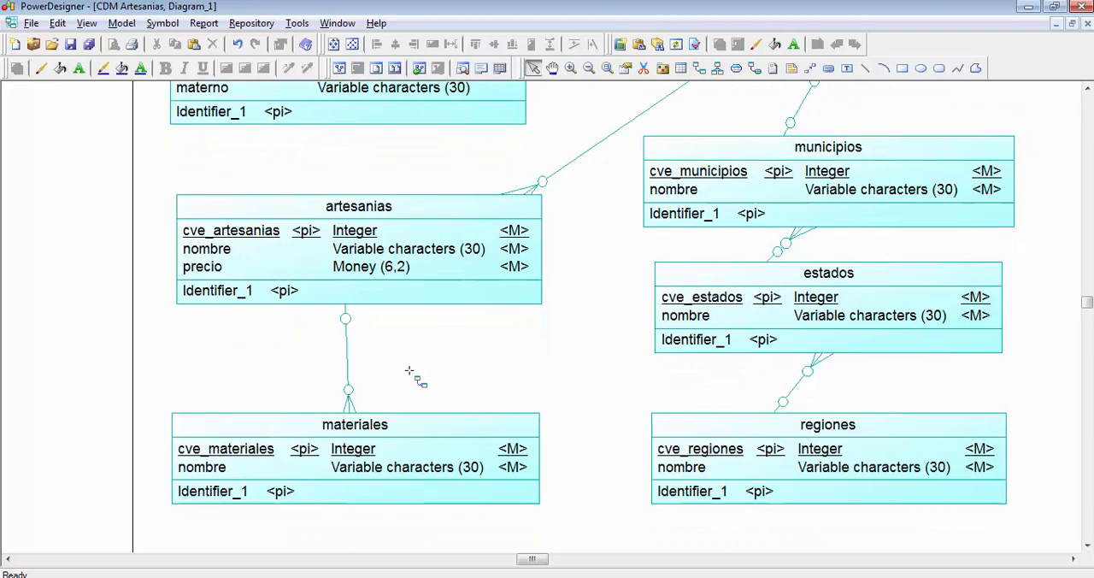
- Set the cardinality of the relationship between artesanias and materiales to Many - Many
{"action": "double_click", "coordinate": [349, 361]}
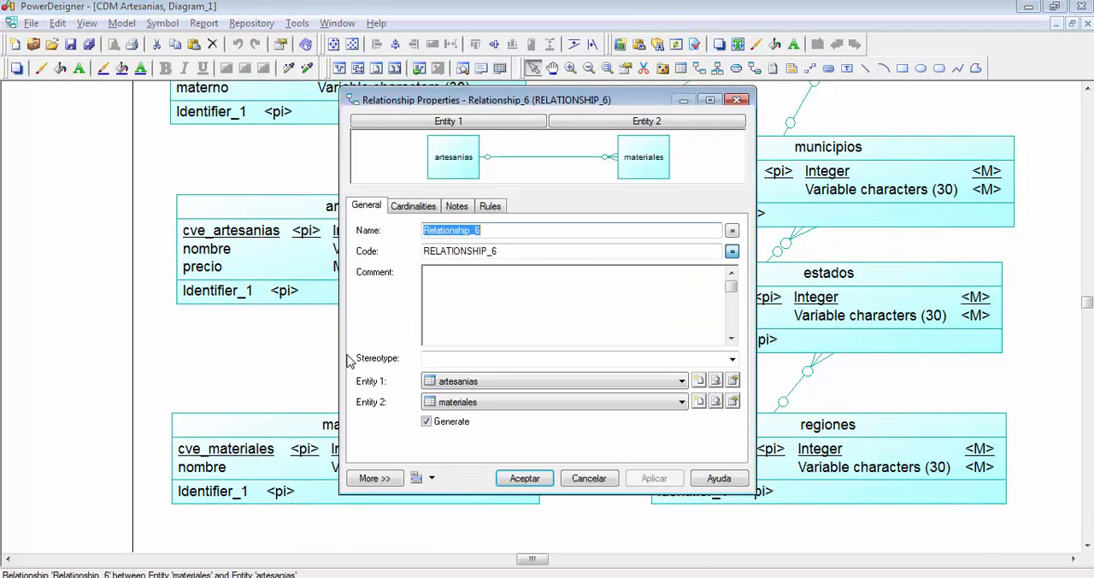
{"action": "left_click", "coordinate": [418, 207]}
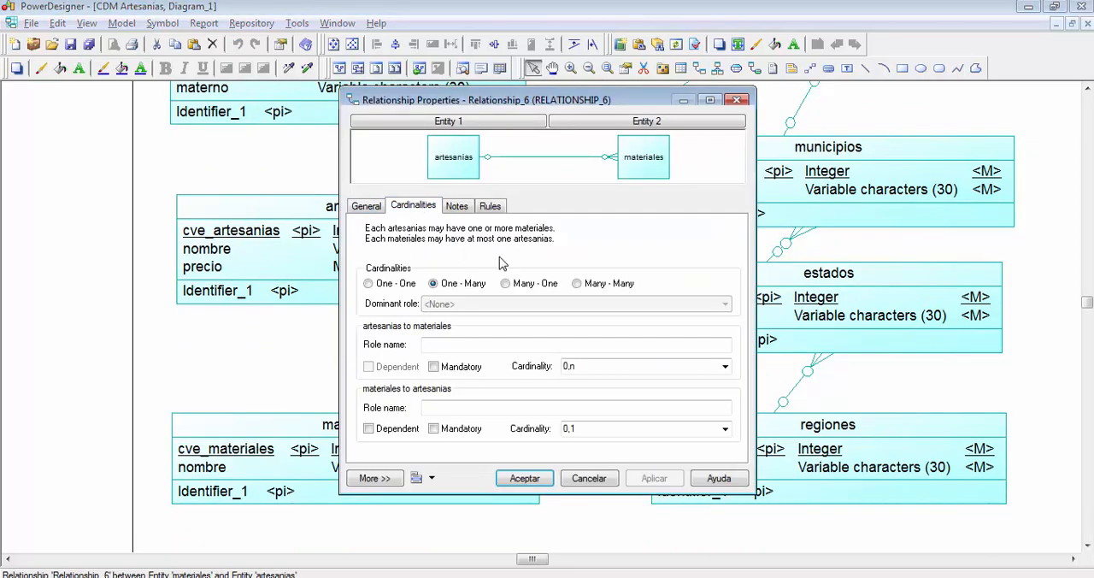
{"action": "left_click", "coordinate": [577, 283]}
{"action": "left_click", "coordinate": [525, 479]}
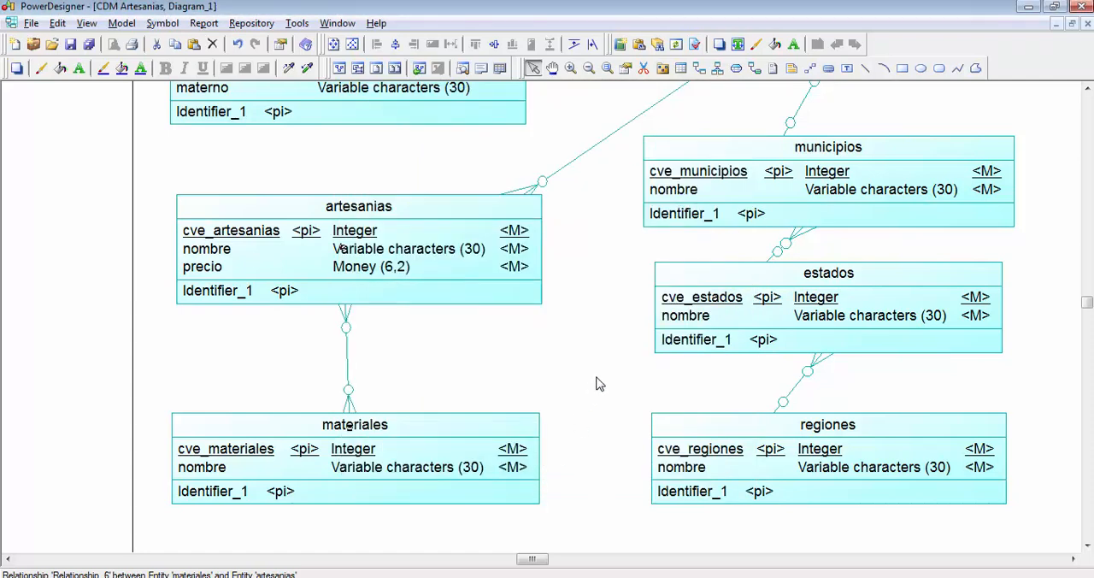
- Align the personas and culturas entities on a common horizontal axis
{"action": "scroll", "coordinate": [599, 384], "scroll_direction": "down", "scroll_amount": 2}
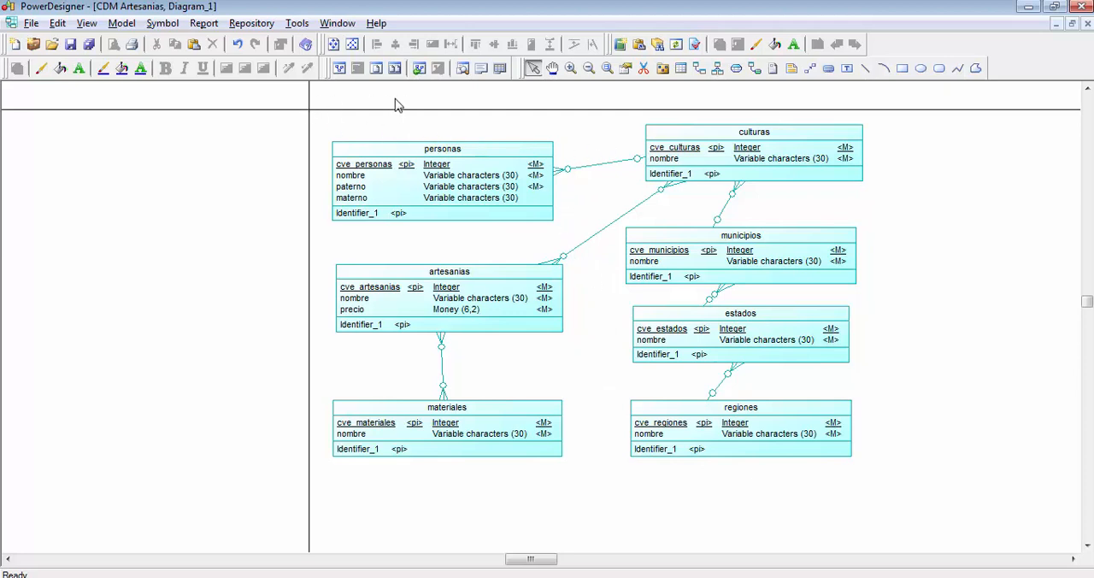
{"action": "left_click_drag", "start_coordinate": [316, 96], "coordinate": [884, 252]}
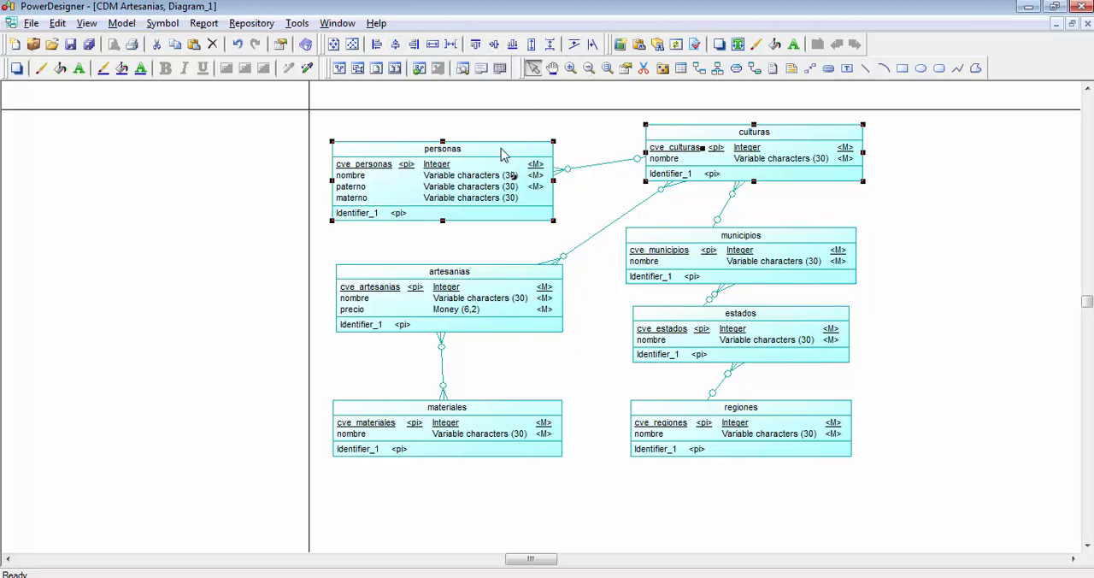
{"action": "left_click", "coordinate": [495, 45]}
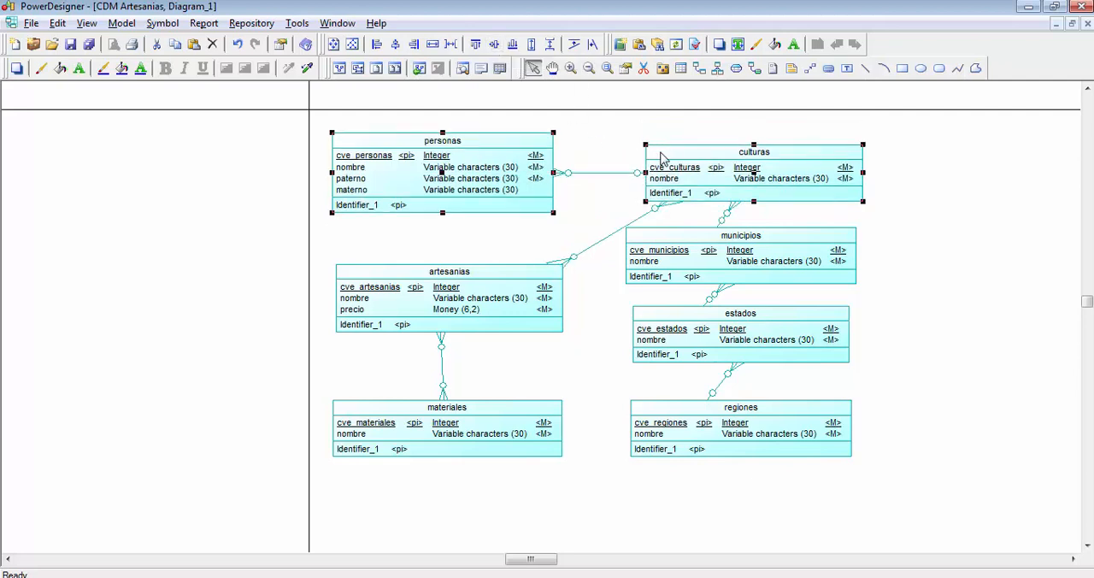
- Align the artesanias and municipios entities on a common horizontal axis
{"action": "left_click_drag", "start_coordinate": [294, 186], "coordinate": [869, 327]}
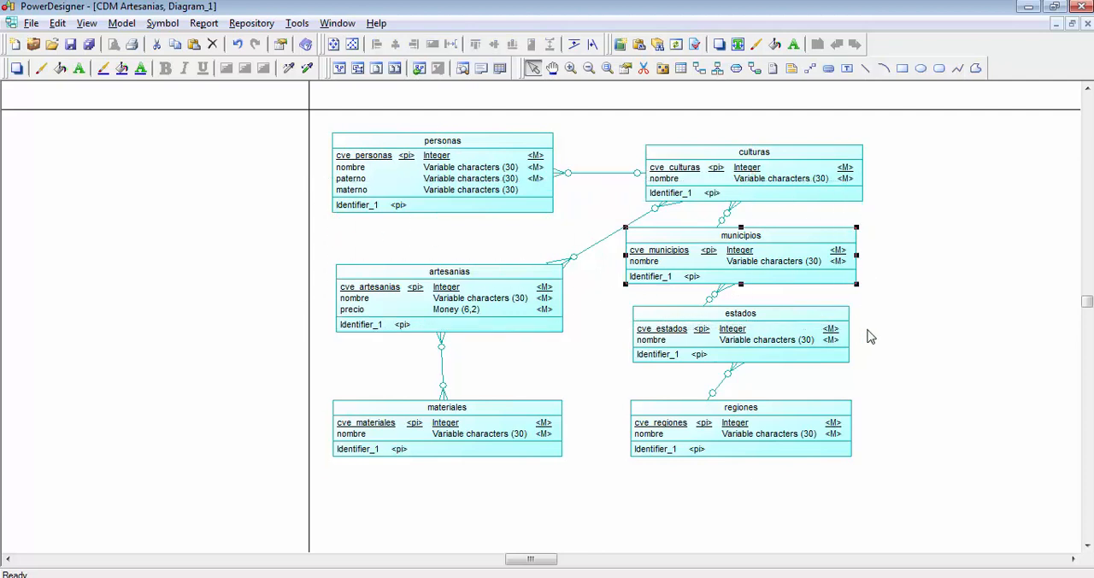
{"action": "left_click", "coordinate": [509, 284], "text": "shift"}
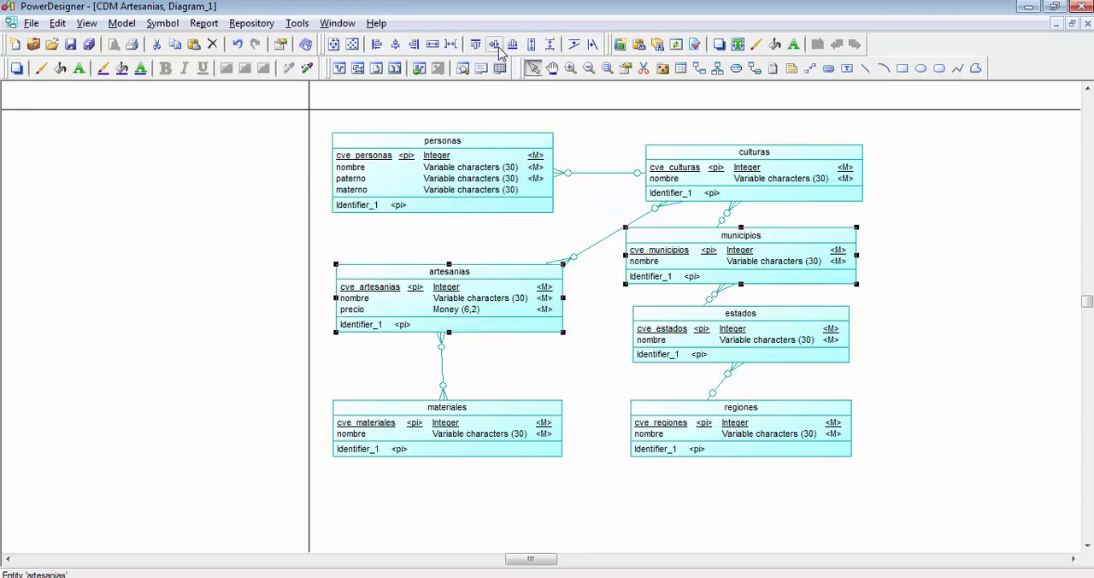
{"action": "left_click", "coordinate": [494, 44]}
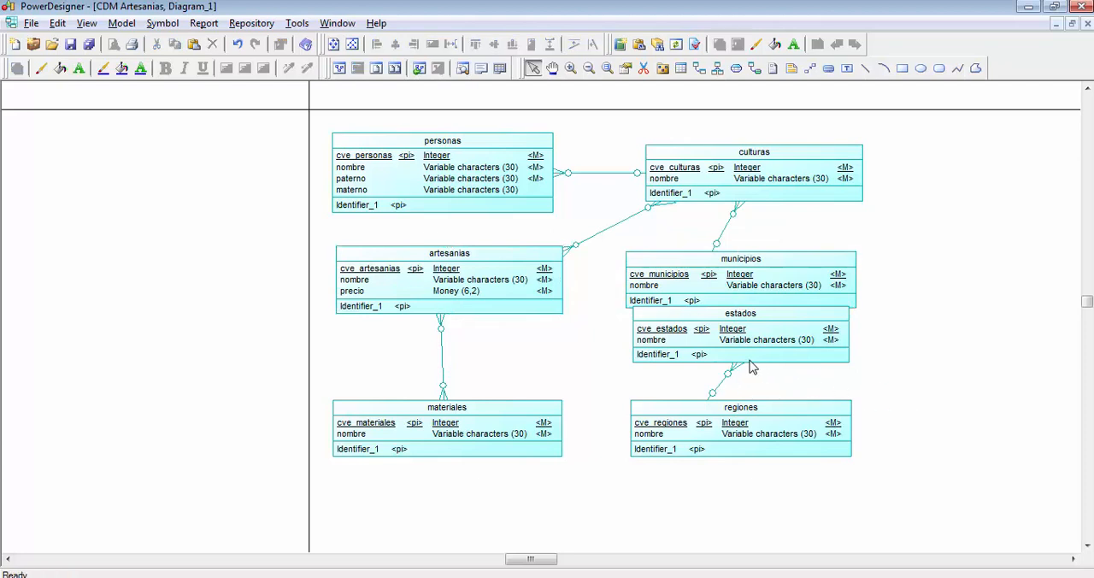
- Move regiones and estados down to clear municipios, and align materiales and estados on a common horizontal axis
{"action": "left_click_drag", "start_coordinate": [744, 352], "coordinate": [744, 362]}
{"action": "left_click_drag", "start_coordinate": [751, 449], "coordinate": [773, 547]}
{"action": "left_click_drag", "start_coordinate": [756, 359], "coordinate": [752, 424]}
{"action": "left_click_drag", "start_coordinate": [245, 338], "coordinate": [889, 468]}
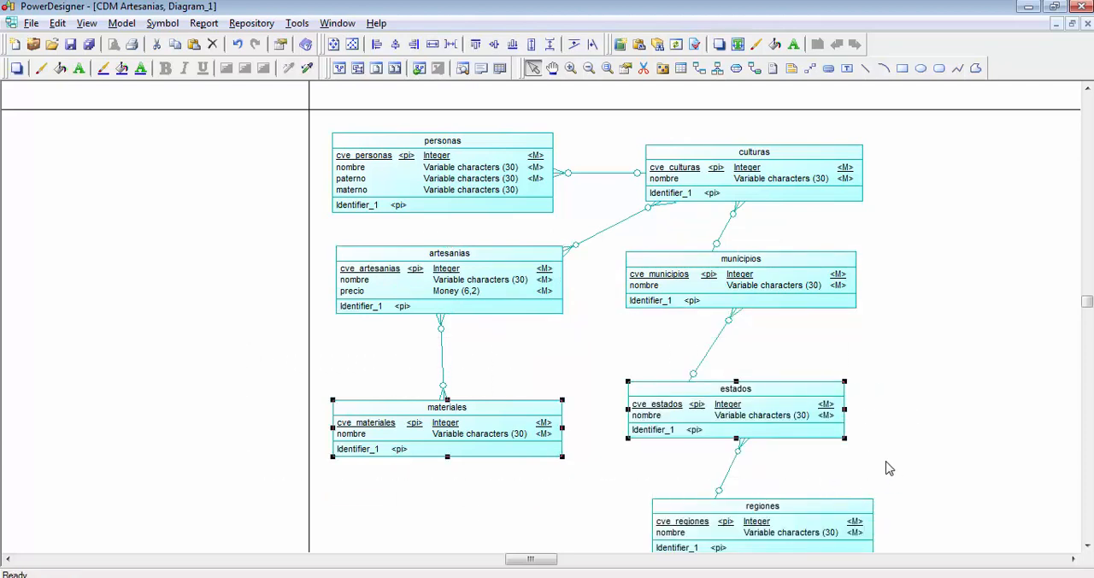
{"action": "left_click", "coordinate": [495, 44]}
{"action": "scroll", "coordinate": [991, 379], "scroll_direction": "down", "scroll_amount": 1}
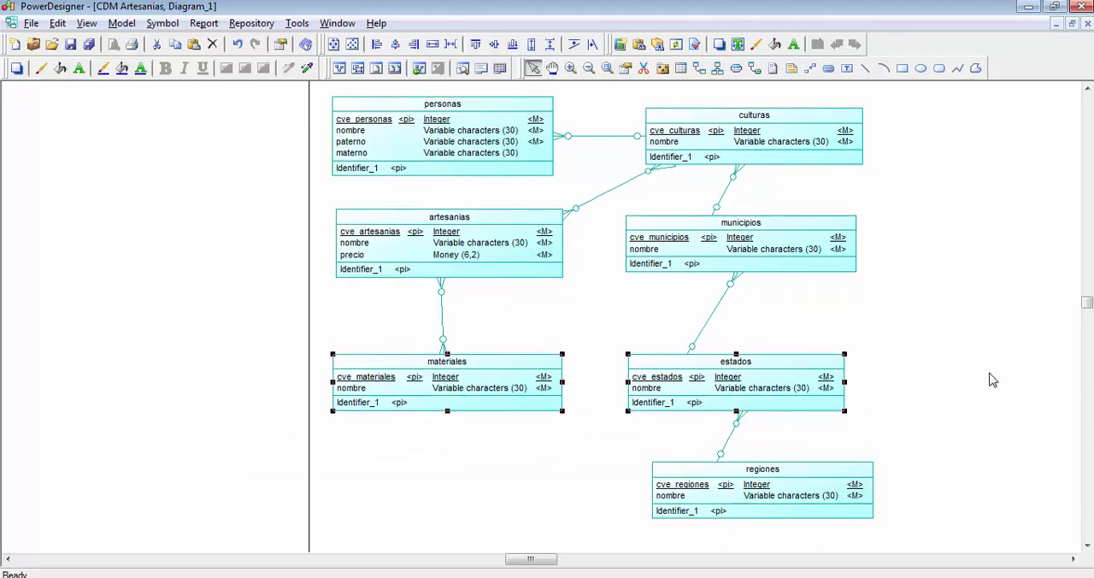
{"action": "left_click", "coordinate": [951, 460]}
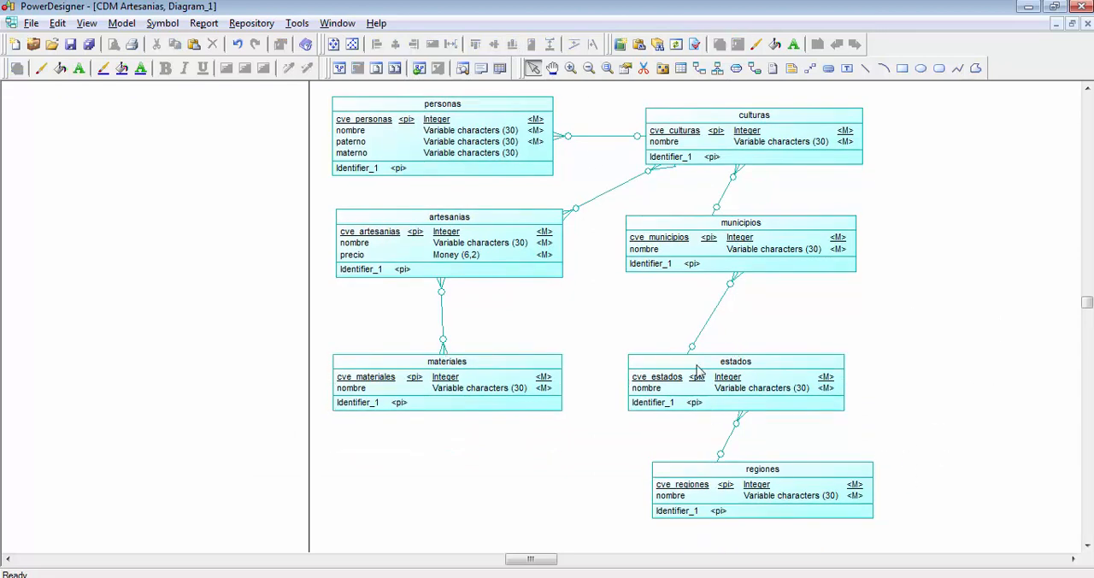
- Center culturas, municipios, estados and regiones on one vertical axis, and personas, artesanias and materiales on another
{"action": "scroll", "coordinate": [646, 349], "scroll_direction": "down", "scroll_amount": 2}
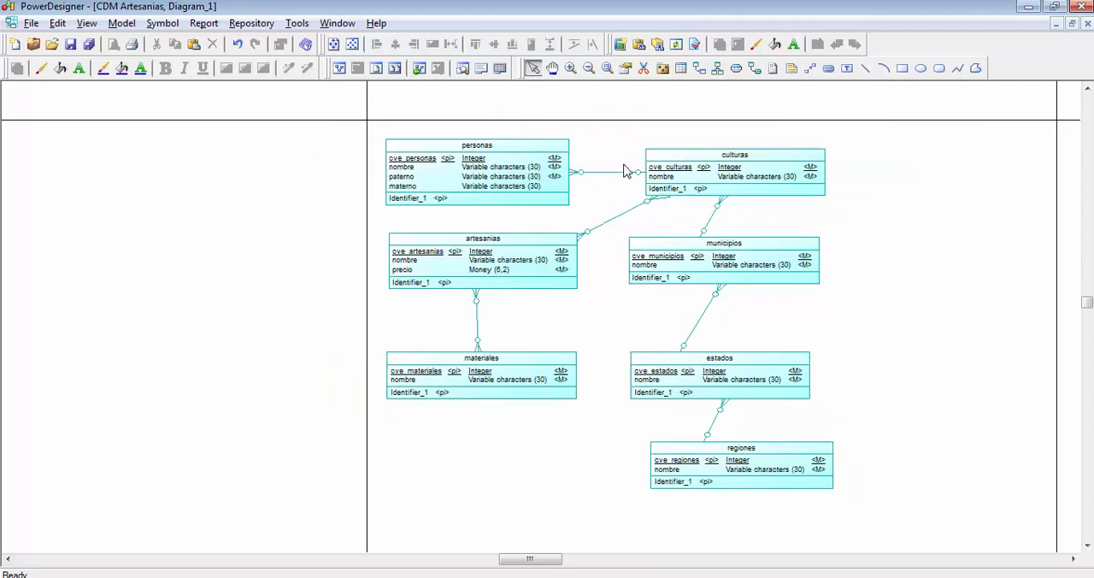
{"action": "left_click_drag", "start_coordinate": [599, 100], "coordinate": [906, 512]}
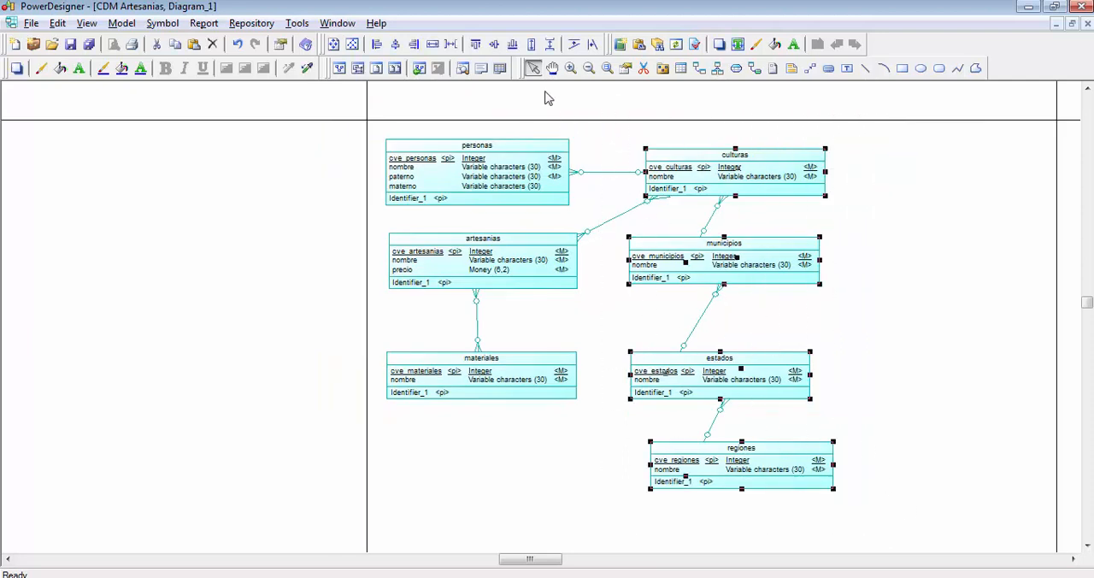
{"action": "left_click", "coordinate": [396, 45]}
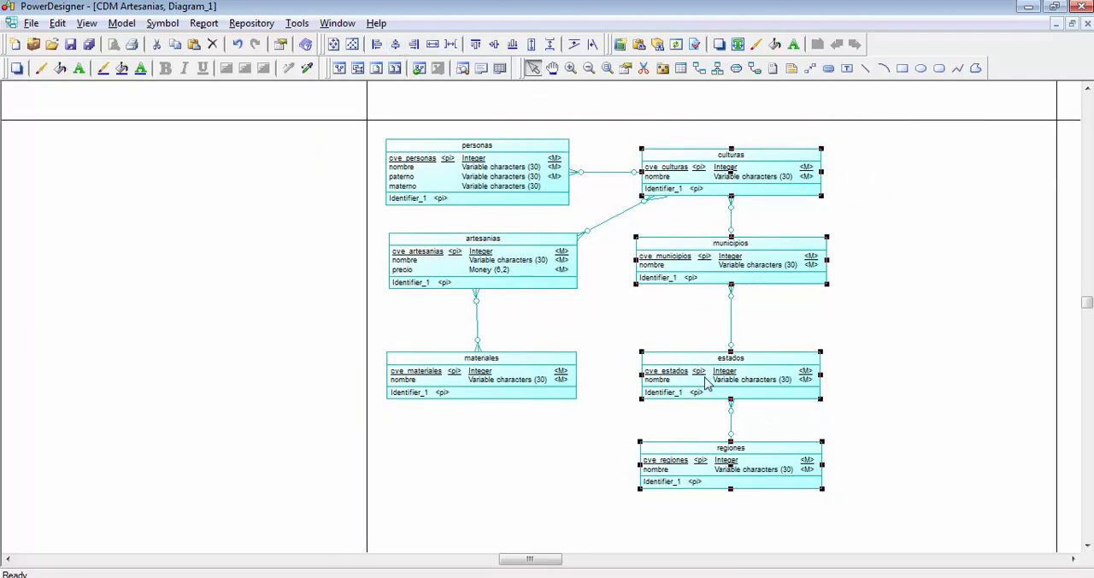
{"action": "left_click_drag", "start_coordinate": [349, 102], "coordinate": [622, 486]}
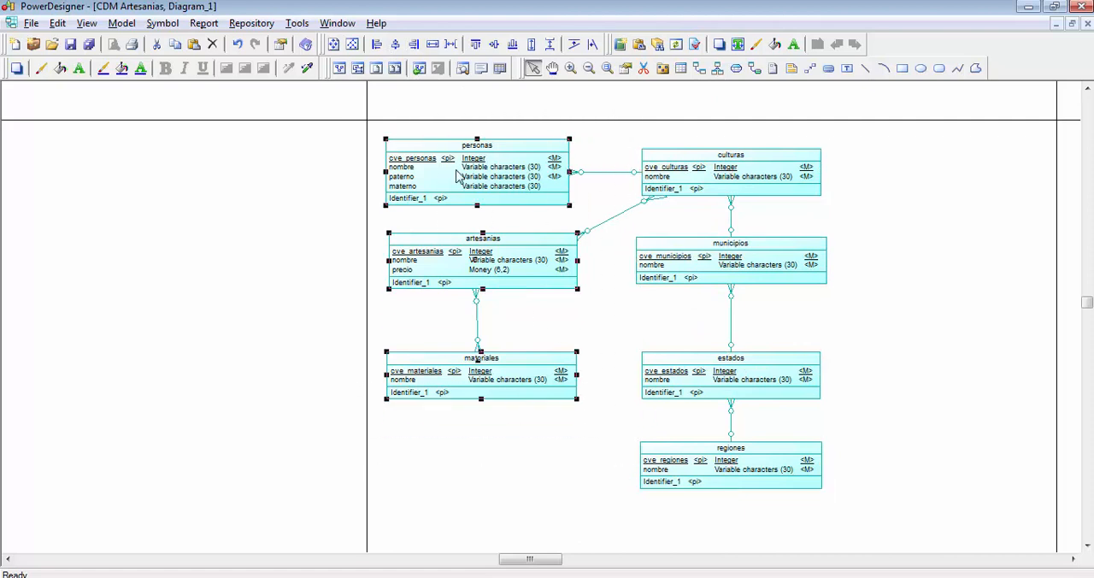
{"action": "left_click", "coordinate": [396, 45]}
{"action": "left_click", "coordinate": [604, 279]}
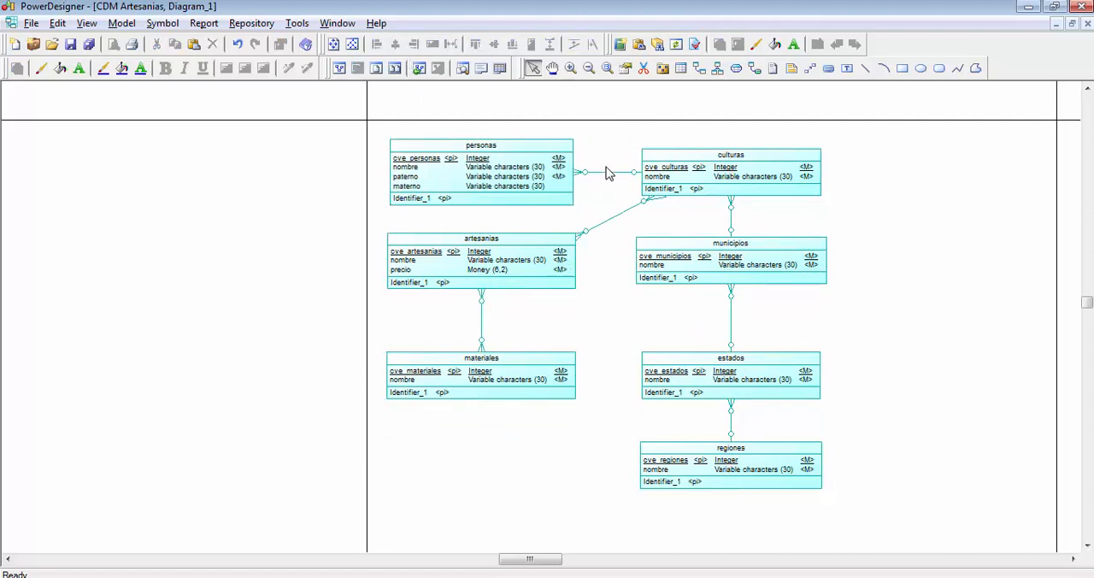
- Move materiales, estados and regiones up together to even out the spacing below artesanias and municipios
{"action": "left_click_drag", "start_coordinate": [351, 325], "coordinate": [893, 515]}
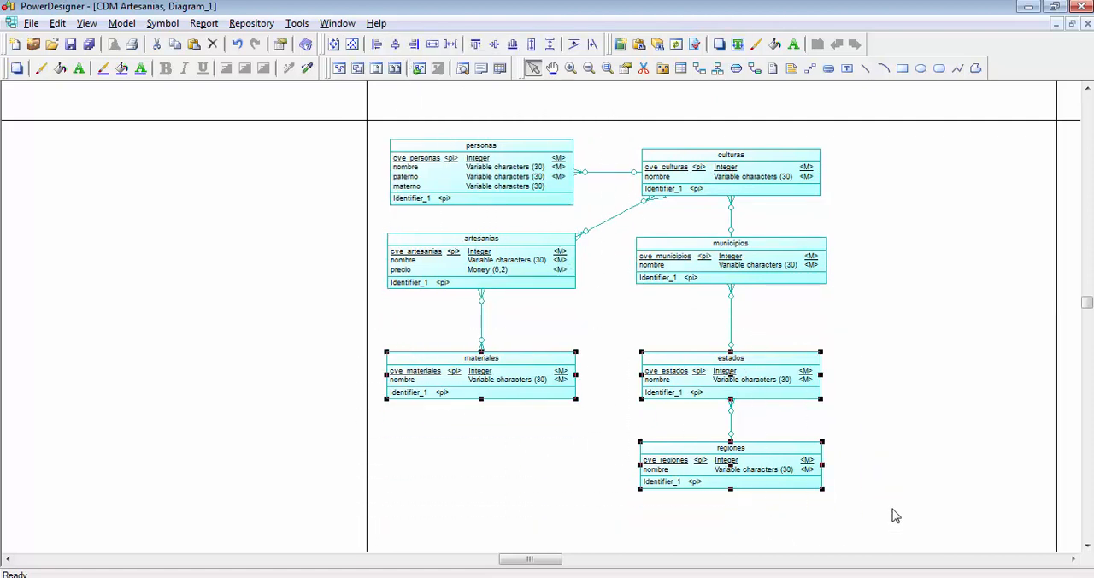
{"action": "key", "text": "Up"}
{"action": "key", "text": "Up"}
{"action": "key", "text": "Up"}
{"action": "key", "text": "Up"}
{"action": "key", "text": "Up"}
{"action": "key", "text": "Up"}
{"action": "key", "text": "Up"}
{"action": "key", "text": "Up"}
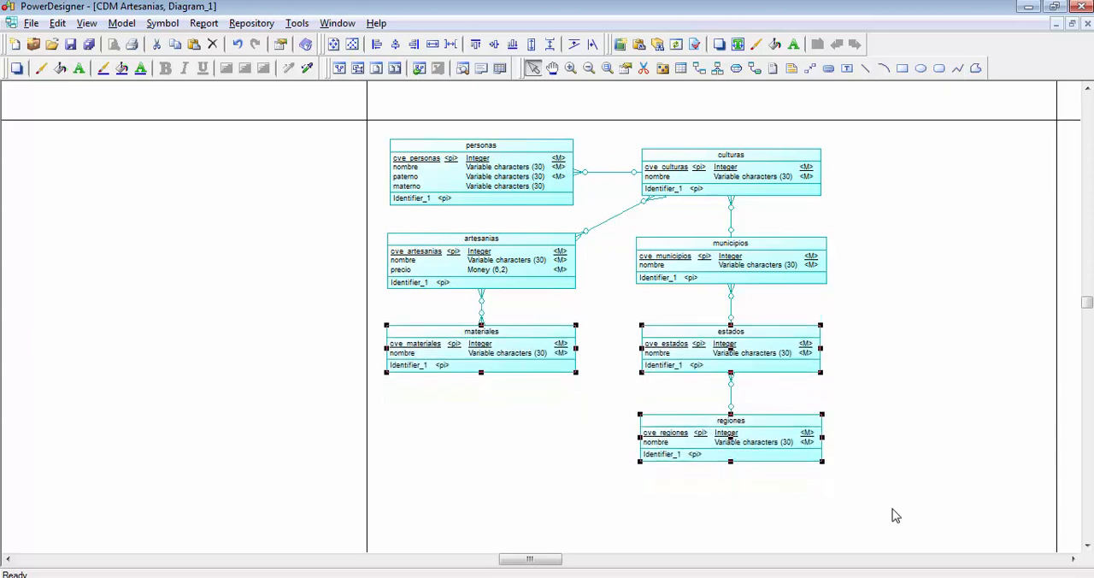
{"action": "left_click", "coordinate": [892, 513]}
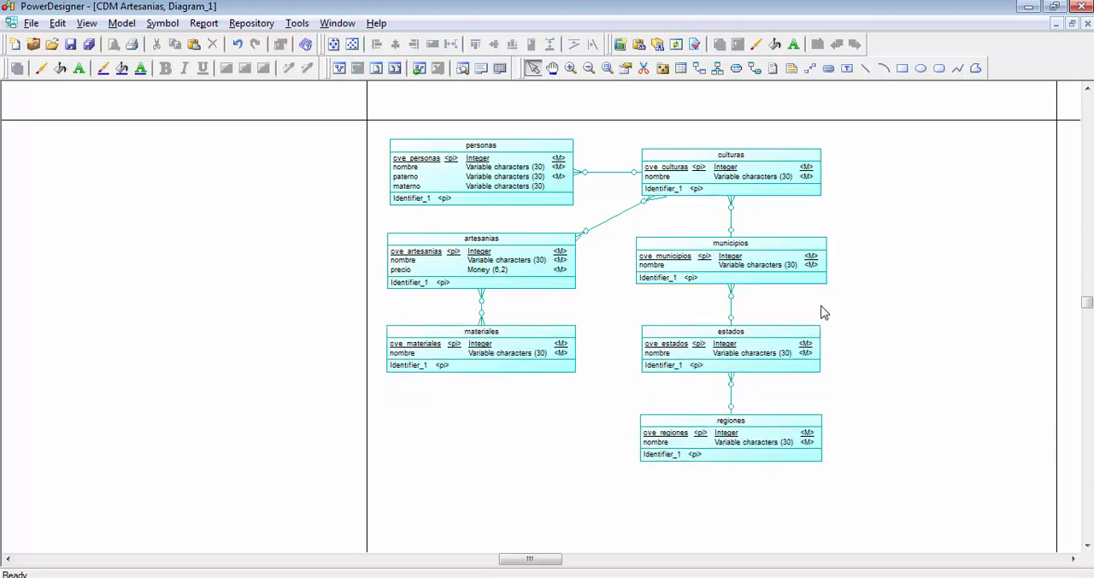
- Move the whole entity diagram toward the middle of the page
{"action": "key", "text": "ctrl+a"}
{"action": "left_click_drag", "start_coordinate": [563, 245], "coordinate": [680, 302]}
{"action": "left_click", "coordinate": [713, 173]}
{"action": "scroll", "coordinate": [974, 265], "scroll_direction": "up", "scroll_amount": 1}
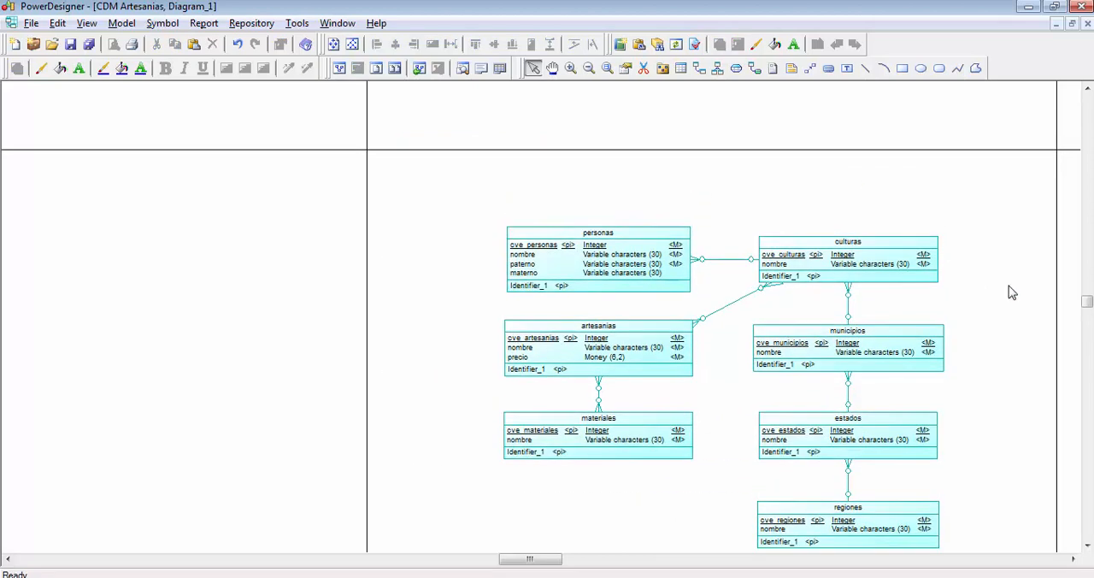
{"action": "left_click", "coordinate": [1073, 559]}
{"action": "left_click", "coordinate": [1073, 559]}
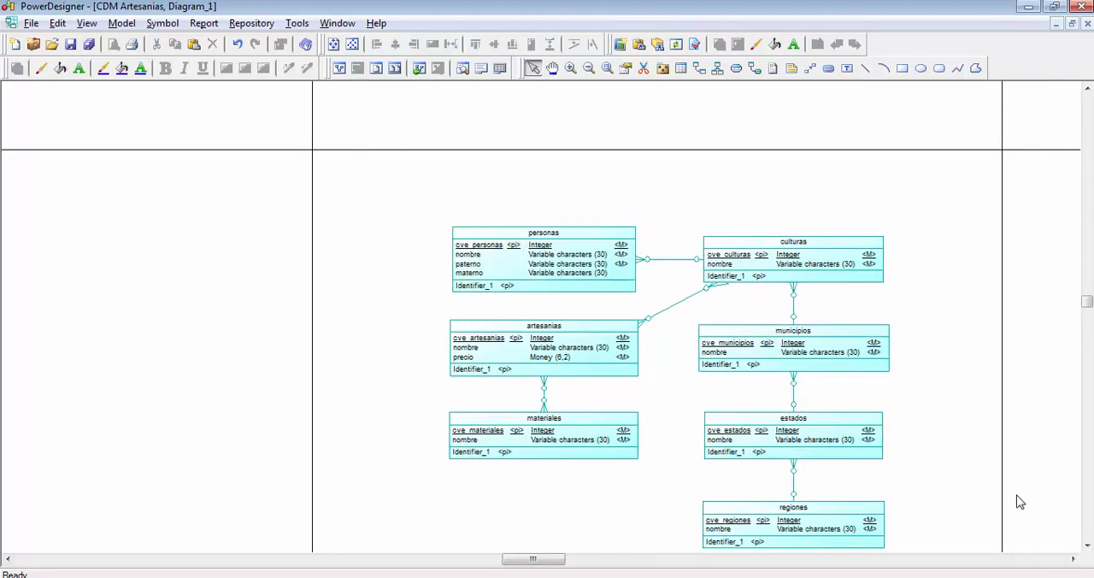
{"action": "scroll", "coordinate": [996, 481], "scroll_direction": "down", "scroll_amount": 1}
{"action": "scroll", "coordinate": [996, 480], "scroll_direction": "down", "scroll_amount": 1}
{"action": "scroll", "coordinate": [990, 385], "scroll_direction": "up", "scroll_amount": 1}
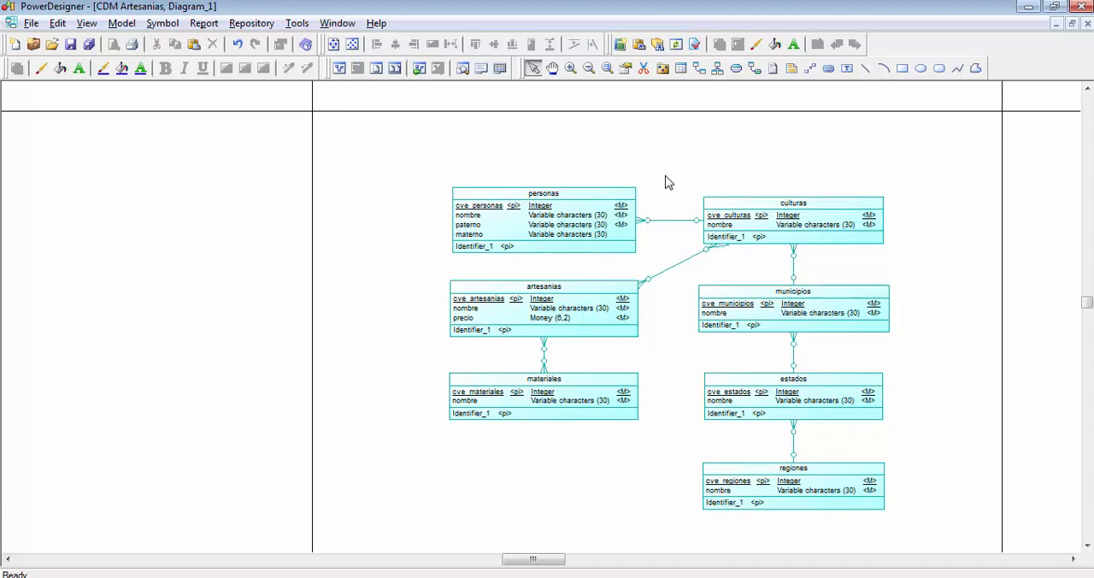
{"action": "key", "text": "ctrl+a"}
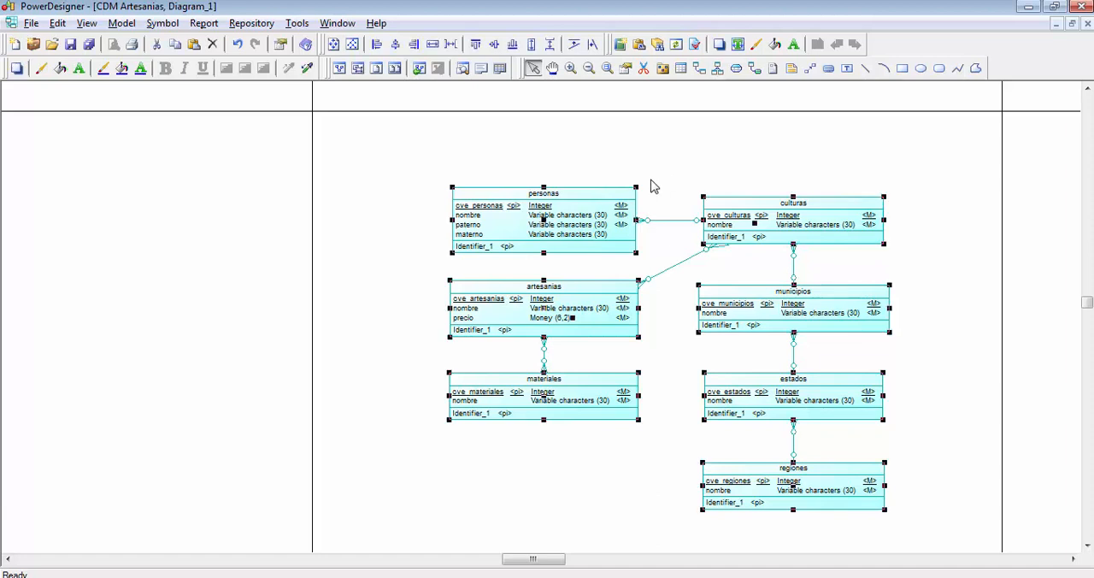
{"action": "left_click_drag", "start_coordinate": [597, 219], "coordinate": [579, 252]}
{"action": "left_click", "coordinate": [593, 193]}
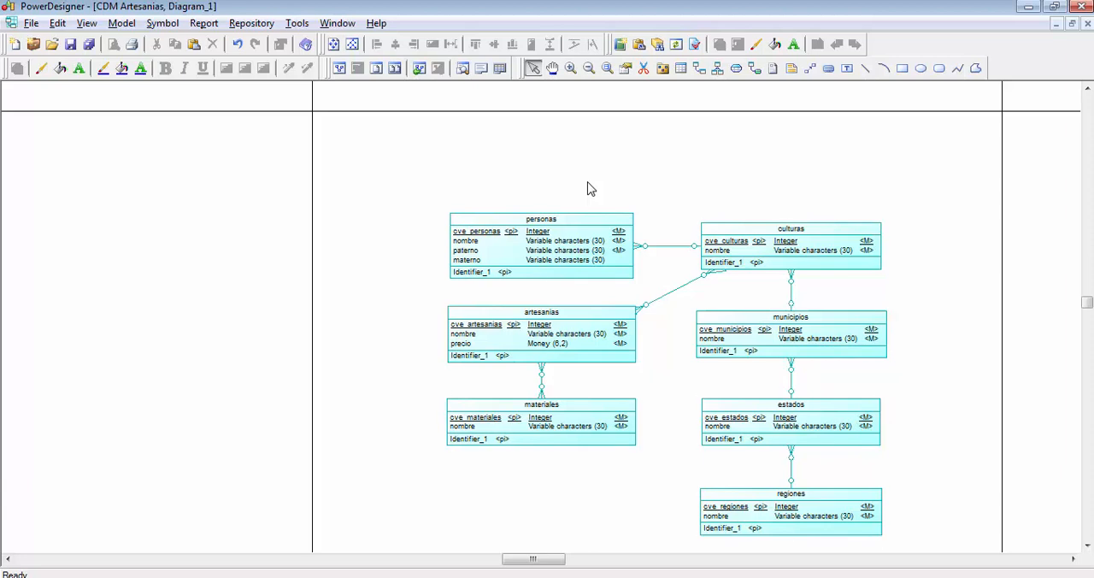
- Apply a Hierarchical auto-layout with Bottom to Top orientation to all the entities as selected symbols
{"action": "key", "text": "ctrl+a"}
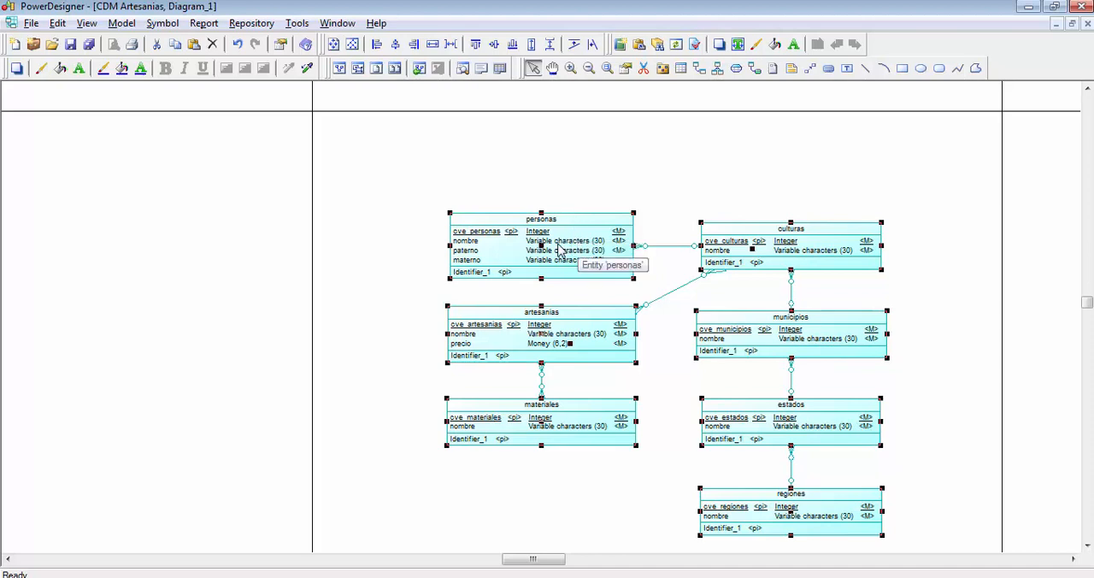
{"action": "right_click", "coordinate": [576, 248]}
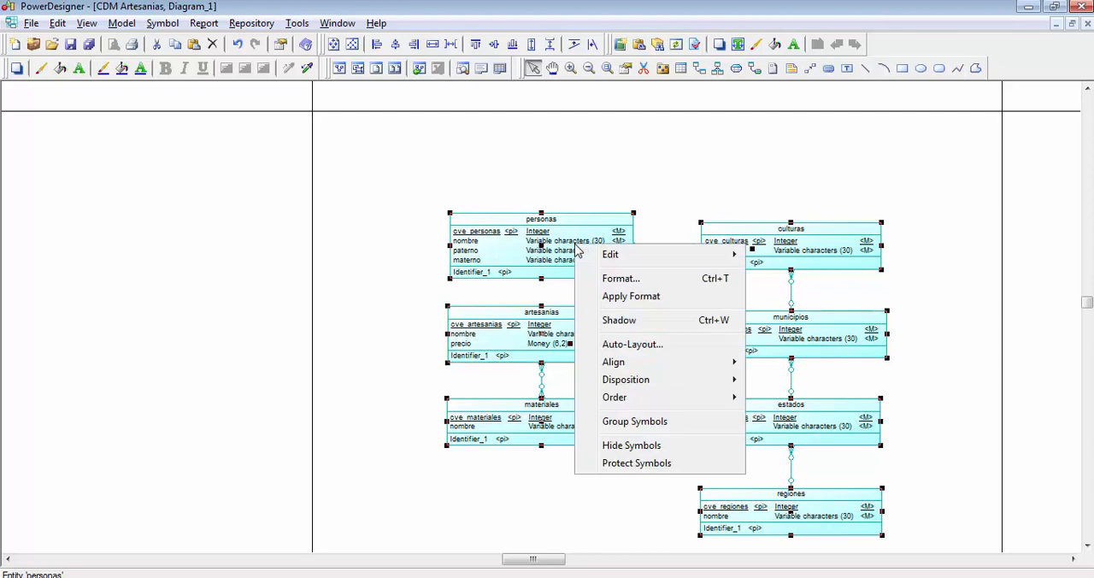
{"action": "left_click", "coordinate": [632, 346]}
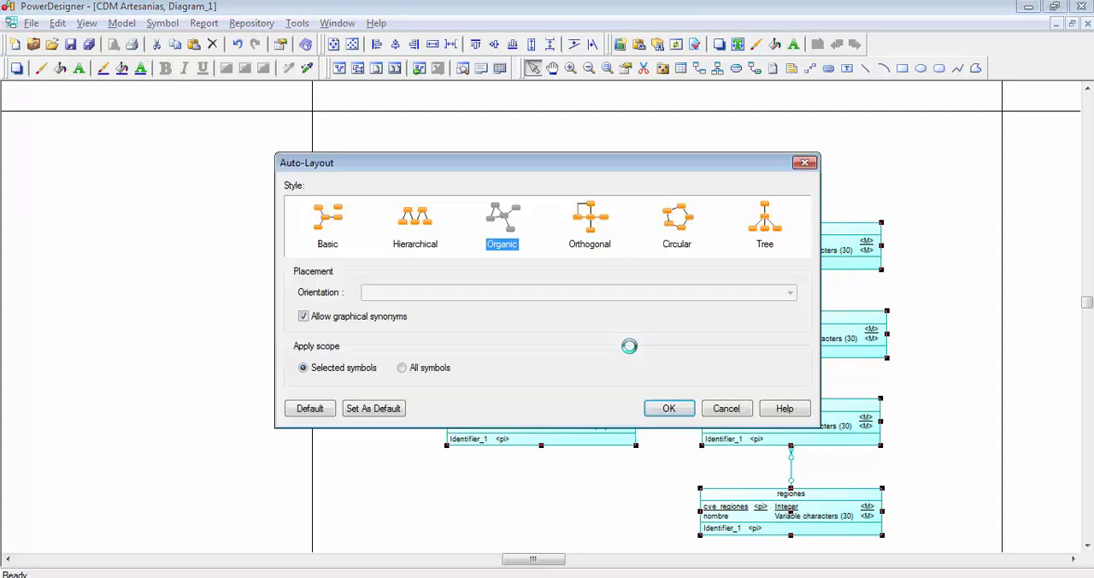
{"action": "left_click_drag", "start_coordinate": [488, 166], "coordinate": [381, 176]}
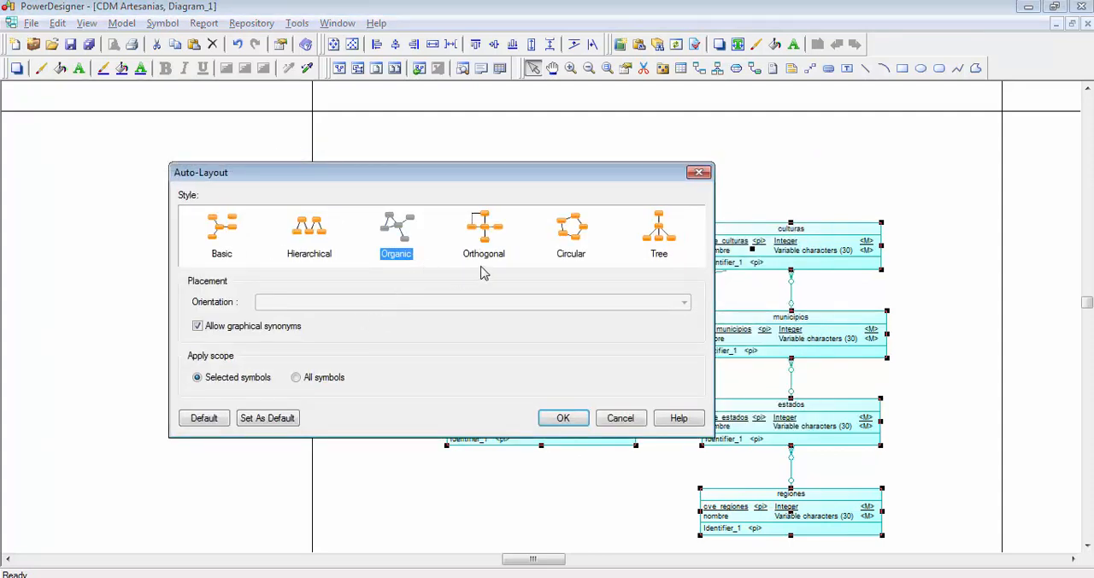
{"action": "left_click", "coordinate": [220, 241]}
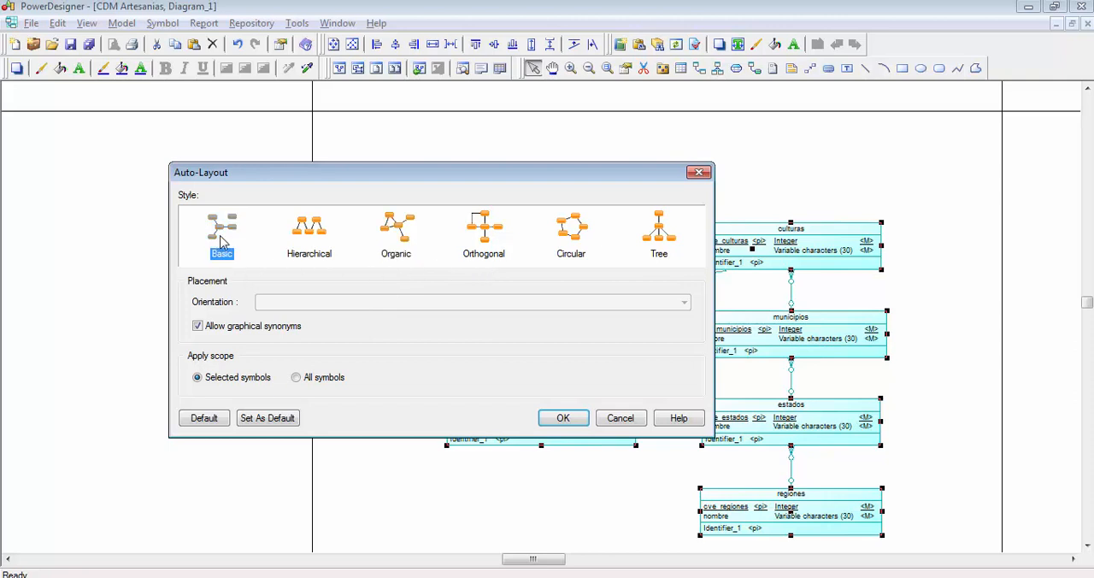
{"action": "left_click", "coordinate": [316, 239]}
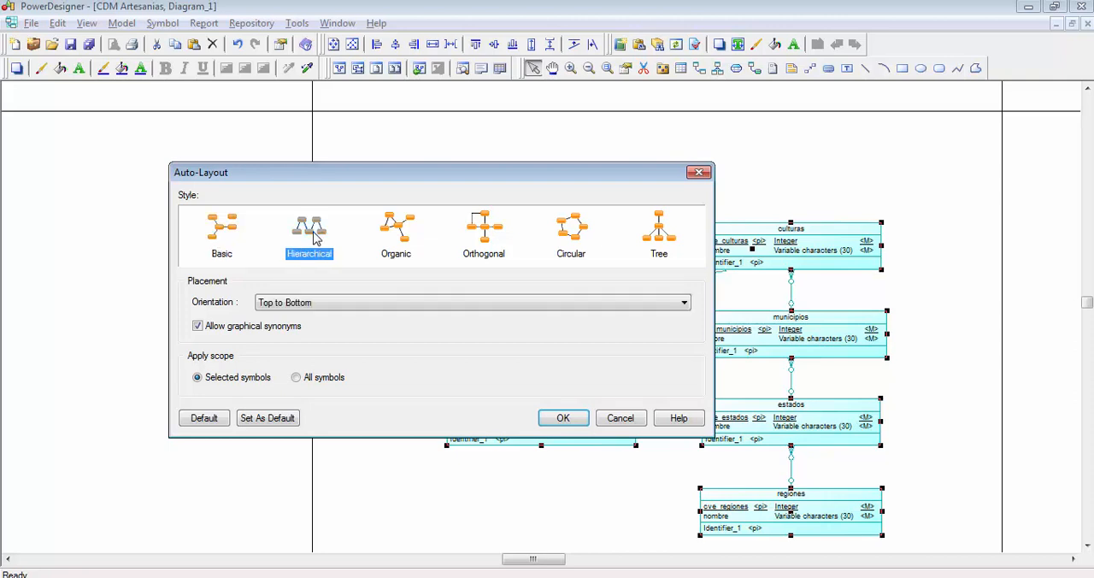
{"action": "left_click", "coordinate": [308, 303]}
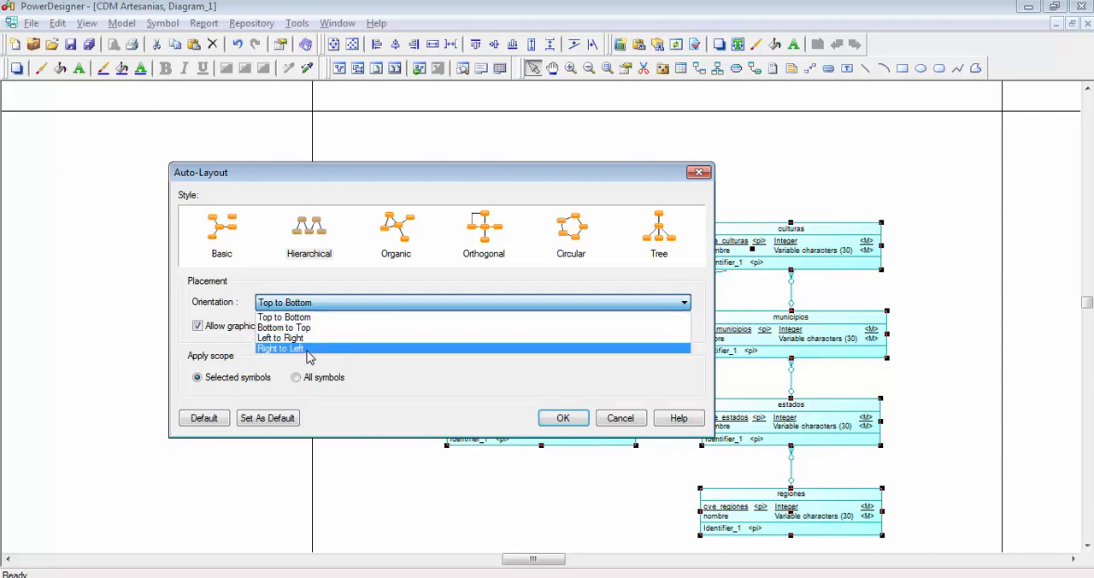
{"action": "left_click", "coordinate": [328, 328]}
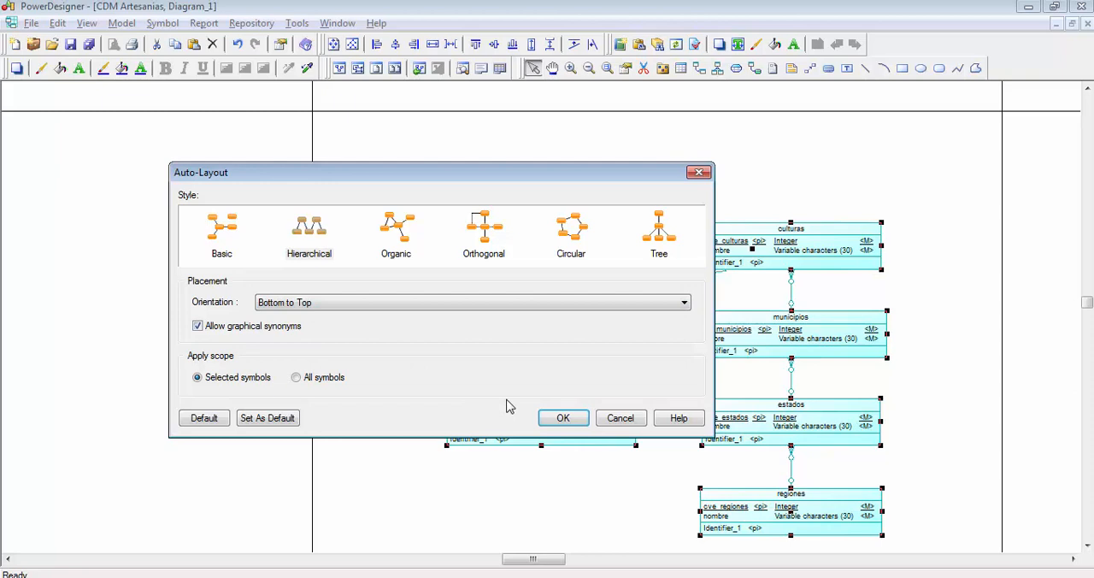
{"action": "left_click", "coordinate": [564, 418]}
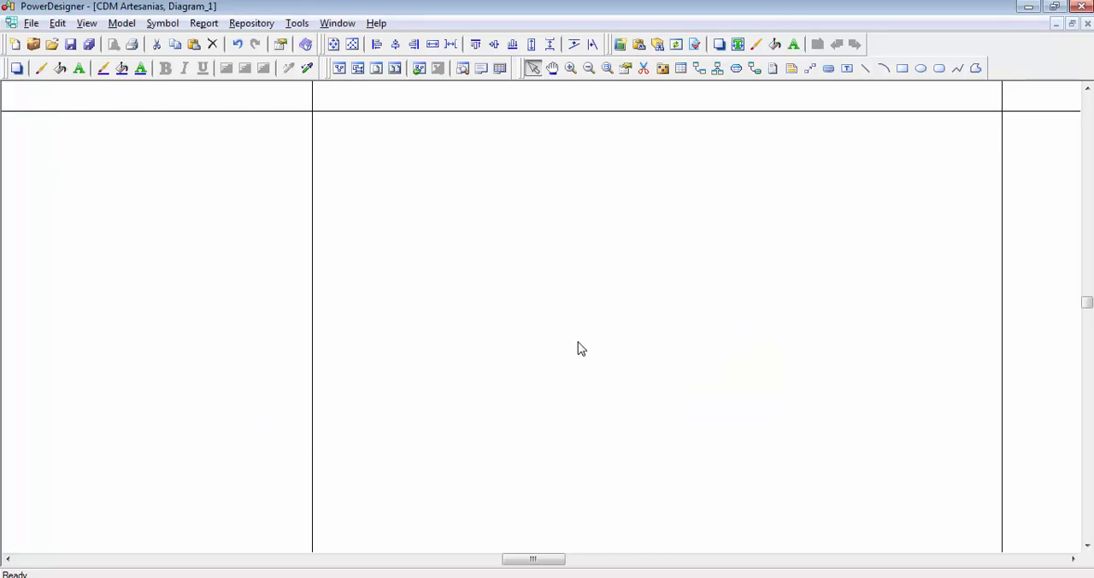
- Move the entire hierarchically arranged diagram upward across the page boundary
{"action": "scroll", "coordinate": [623, 463], "scroll_direction": "down", "scroll_amount": 3}
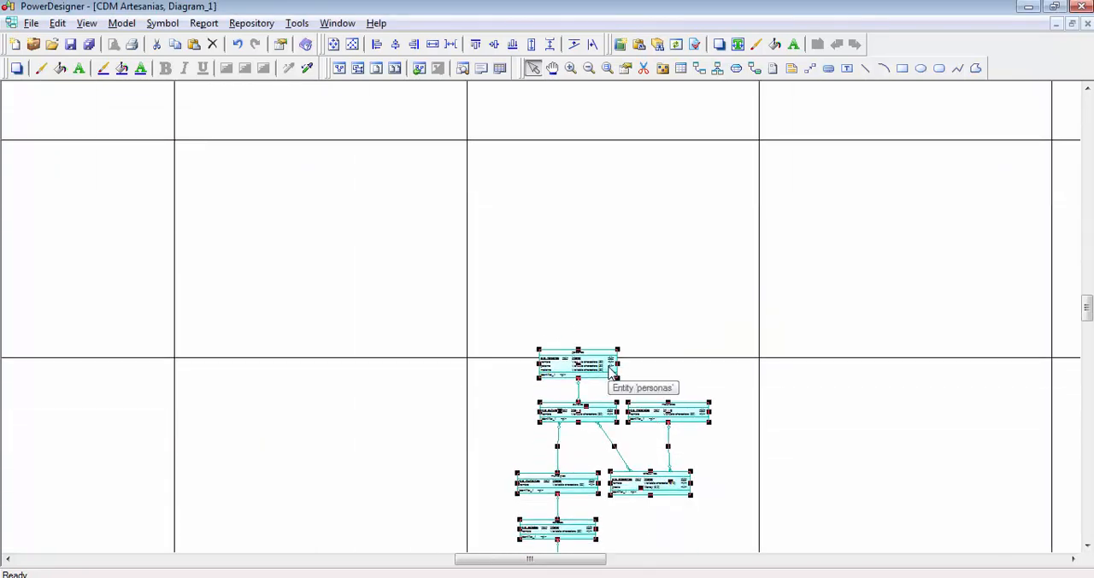
{"action": "left_click_drag", "start_coordinate": [606, 368], "coordinate": [624, 195]}
{"action": "scroll", "coordinate": [701, 305], "scroll_direction": "up", "scroll_amount": 2}
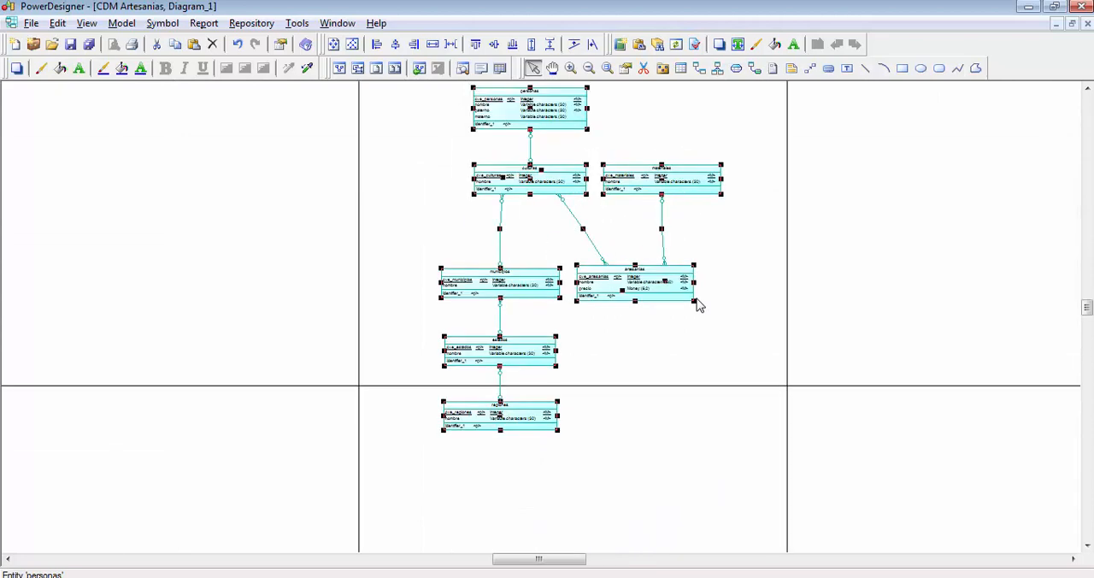
{"action": "scroll", "coordinate": [718, 317], "scroll_direction": "up", "scroll_amount": 1}
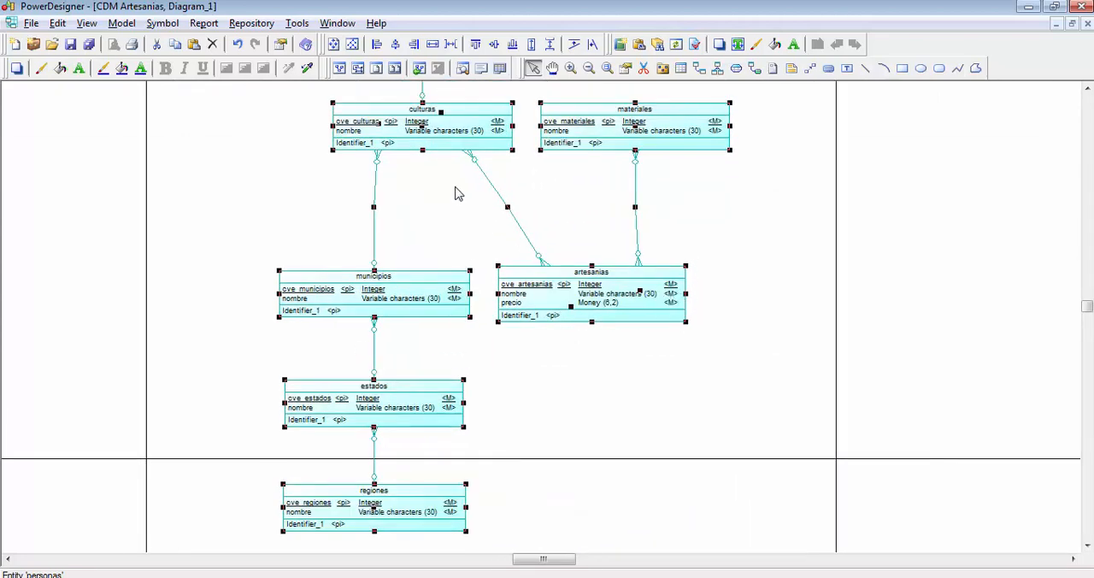
- Run Auto-Layout again on the selected symbols to rearrange the whole diagram, and clear the selection
{"action": "right_click", "coordinate": [453, 138]}
{"action": "left_click", "coordinate": [504, 239]}
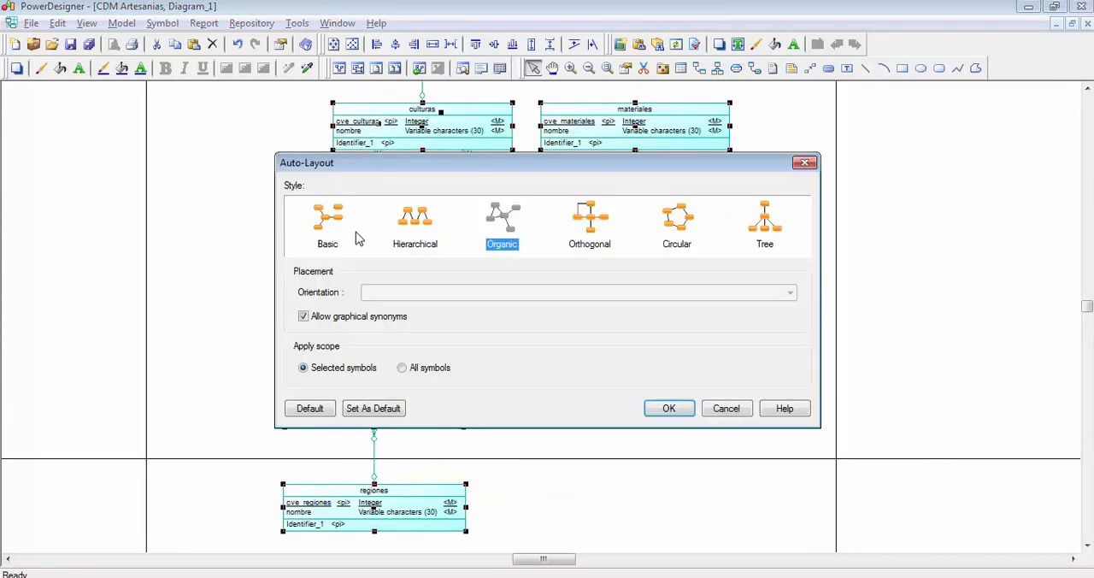
{"action": "left_click", "coordinate": [669, 409]}
{"action": "scroll", "coordinate": [691, 378], "scroll_direction": "down", "scroll_amount": 5}
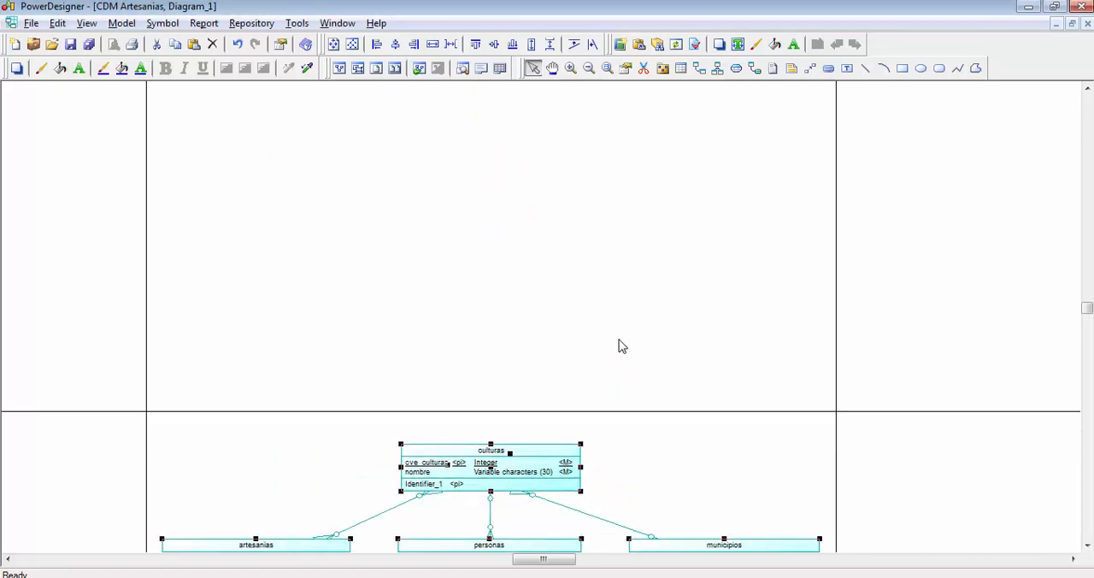
{"action": "scroll", "coordinate": [617, 317], "scroll_direction": "down", "scroll_amount": 10}
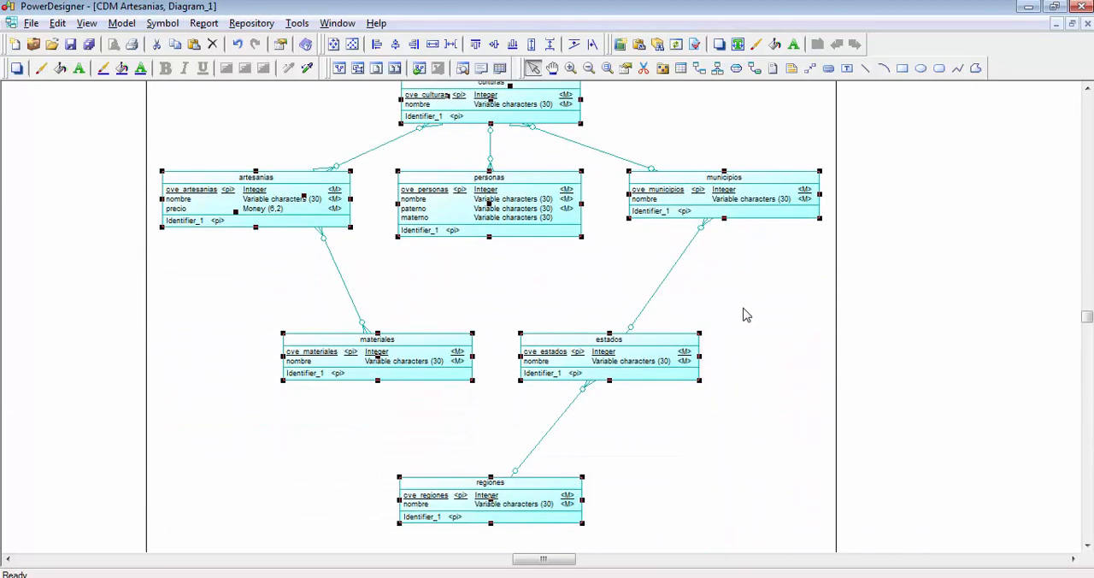
{"action": "left_click", "coordinate": [749, 306]}
{"action": "scroll", "coordinate": [735, 288], "scroll_direction": "up", "scroll_amount": 3}
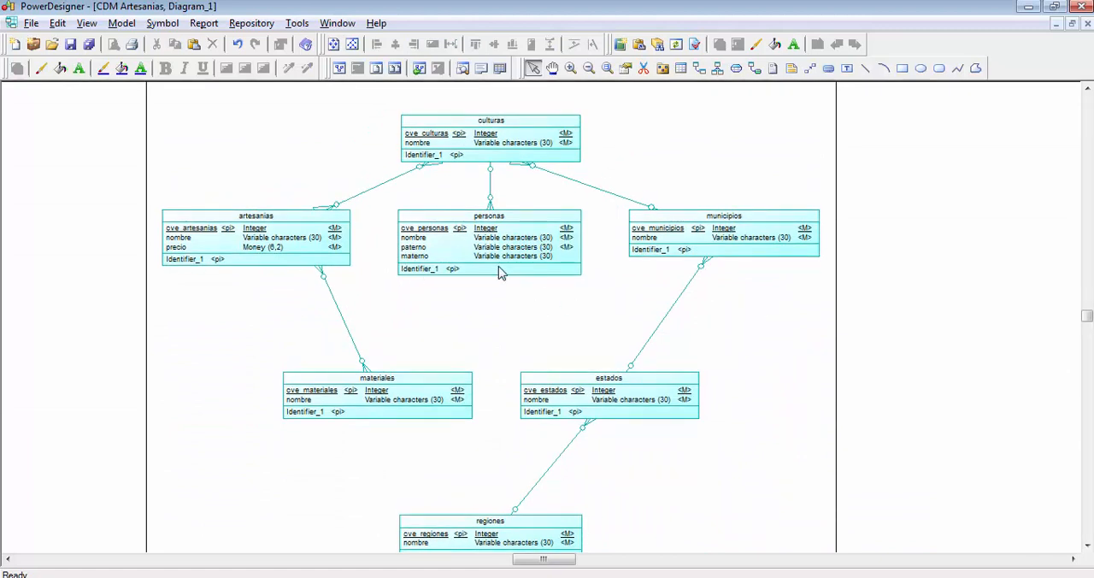
- Apply an Orthogonal auto-layout with Top to Bottom orientation to all the entities as selected symbols
{"action": "key", "text": "ctrl+a"}
{"action": "right_click", "coordinate": [513, 142]}
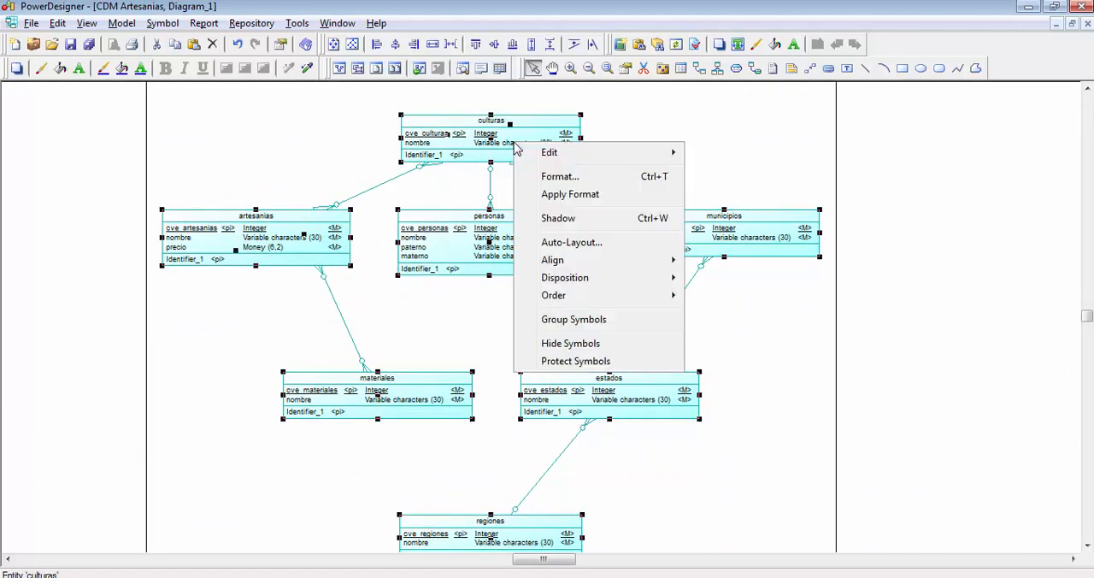
{"action": "left_click", "coordinate": [572, 243]}
{"action": "left_click", "coordinate": [590, 224]}
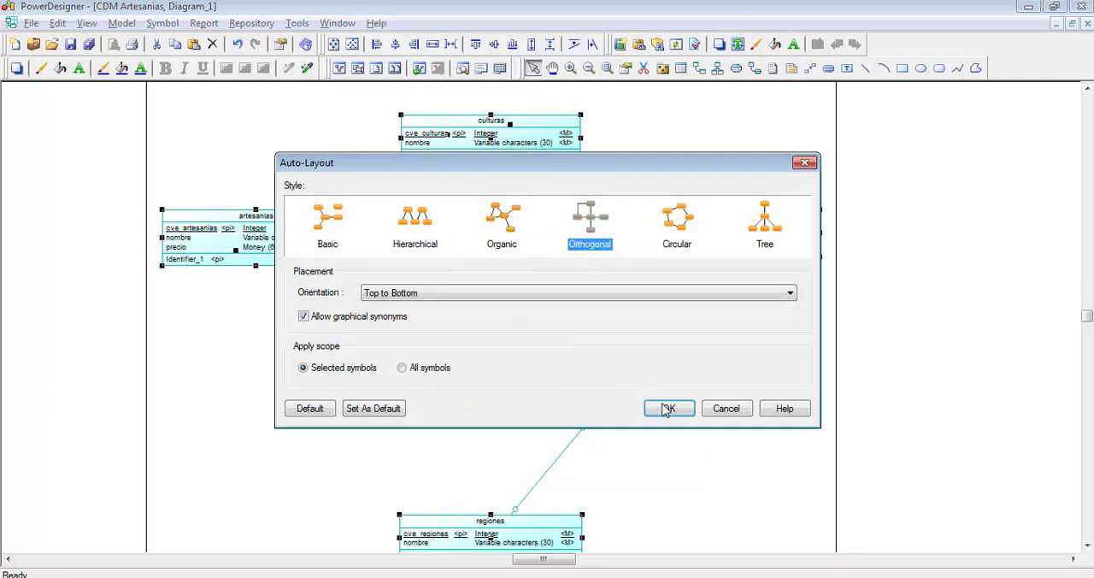
{"action": "left_click", "coordinate": [668, 408]}
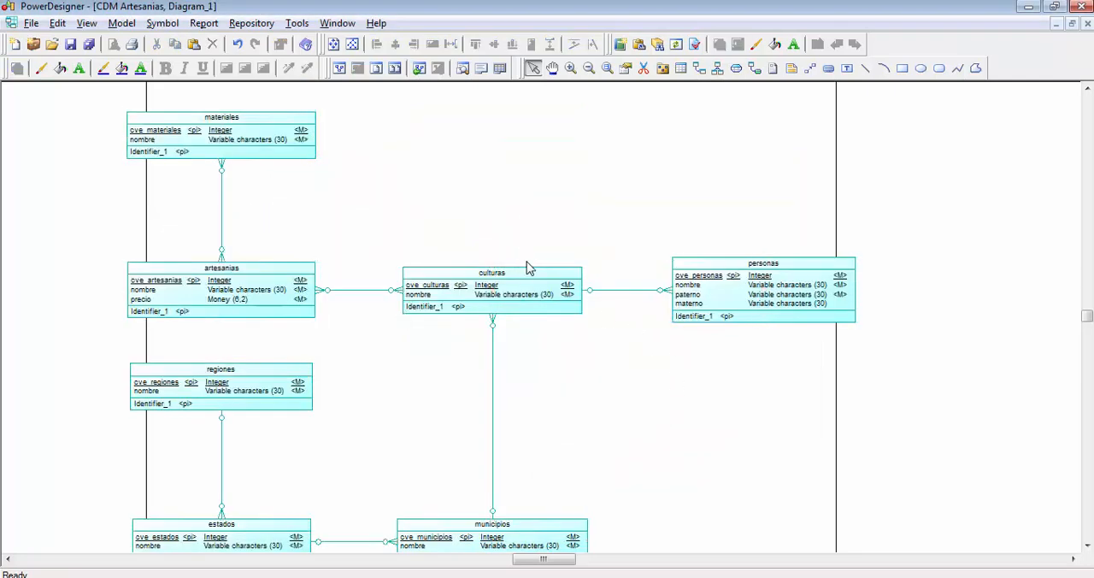
{"action": "scroll", "coordinate": [528, 262], "scroll_direction": "down", "scroll_amount": 2}
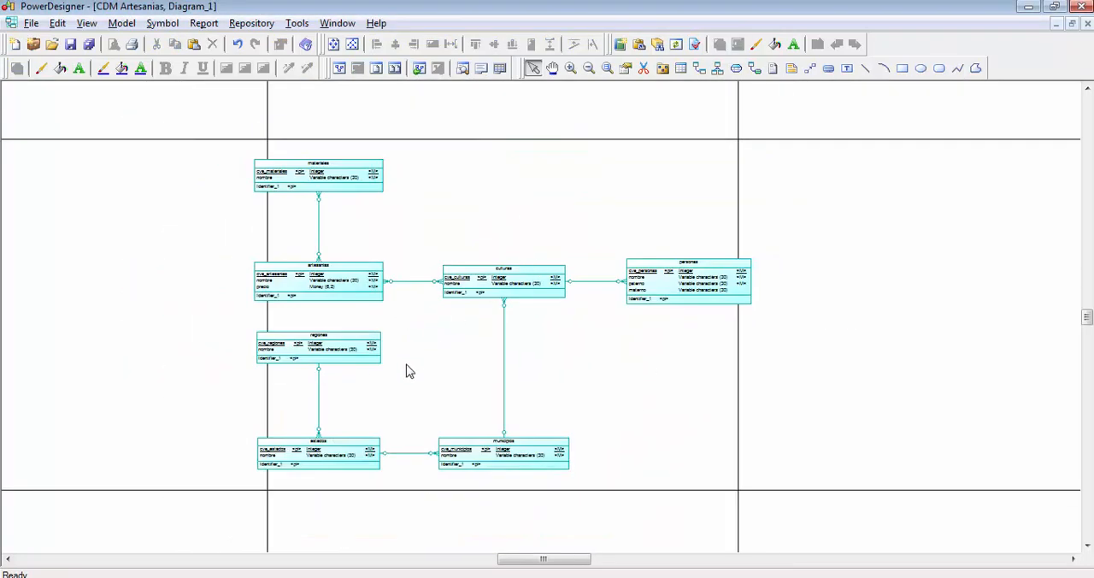
- Undo the recent auto-layouts and diagram moves, going back to the two-column arrangement of the entities
{"action": "key", "text": "ctrl+z"}
{"action": "key", "text": "ctrl+z"}
{"action": "key", "text": "ctrl+z"}
{"action": "key", "text": "ctrl+z"}
{"action": "key", "text": "ctrl+z"}
{"action": "key", "text": "ctrl+z"}
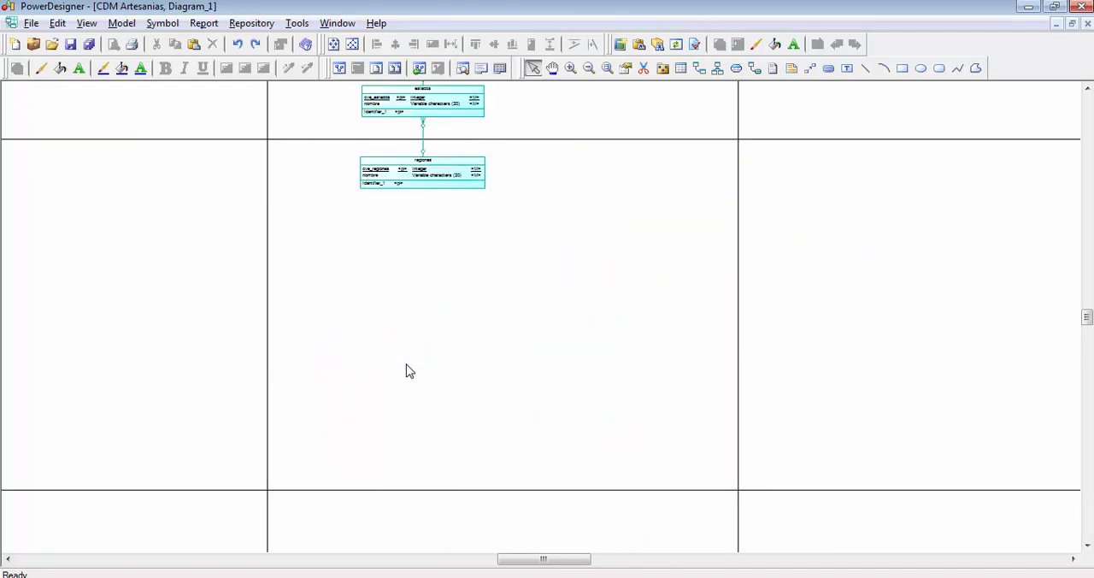
{"action": "scroll", "coordinate": [447, 362], "scroll_direction": "up", "scroll_amount": 8}
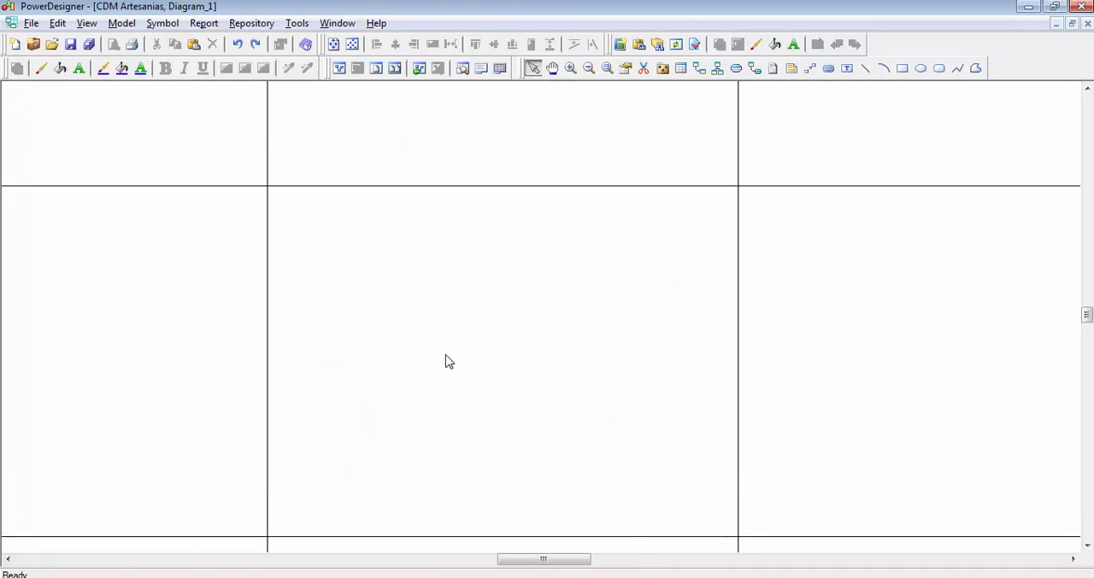
{"action": "scroll", "coordinate": [469, 355], "scroll_direction": "up", "scroll_amount": 1}
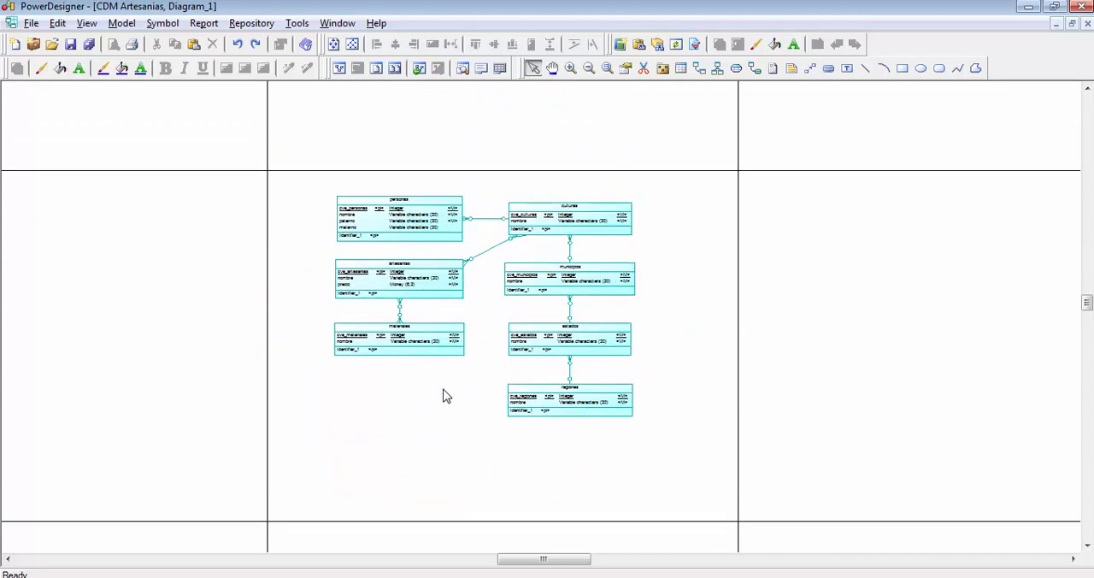
{"action": "scroll", "coordinate": [443, 395], "scroll_direction": "up", "scroll_amount": 3}
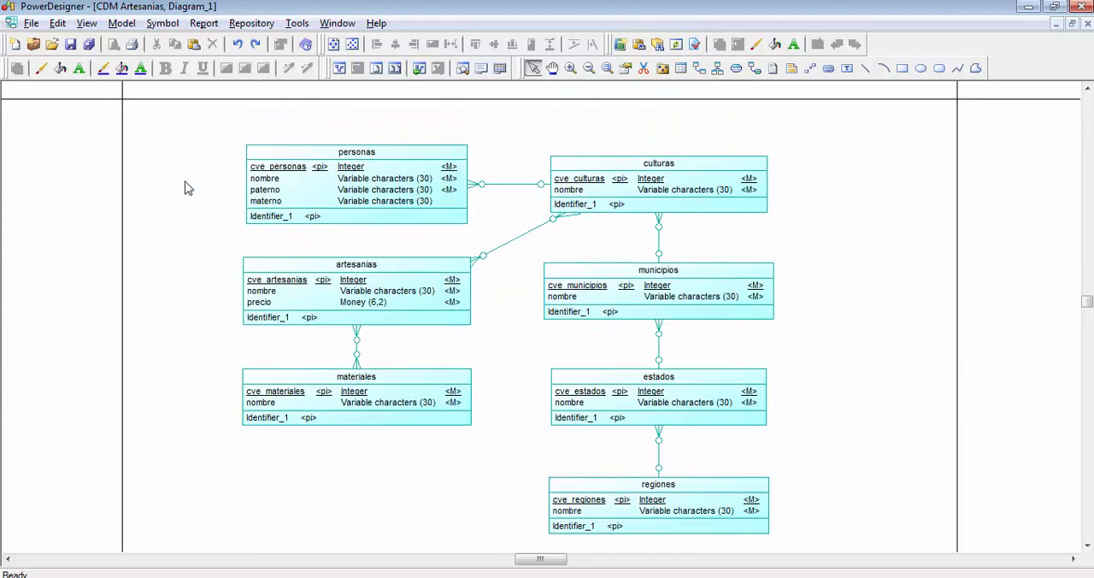
{"action": "left_click_drag", "start_coordinate": [190, 120], "coordinate": [855, 505]}
{"action": "left_click", "coordinate": [855, 505]}
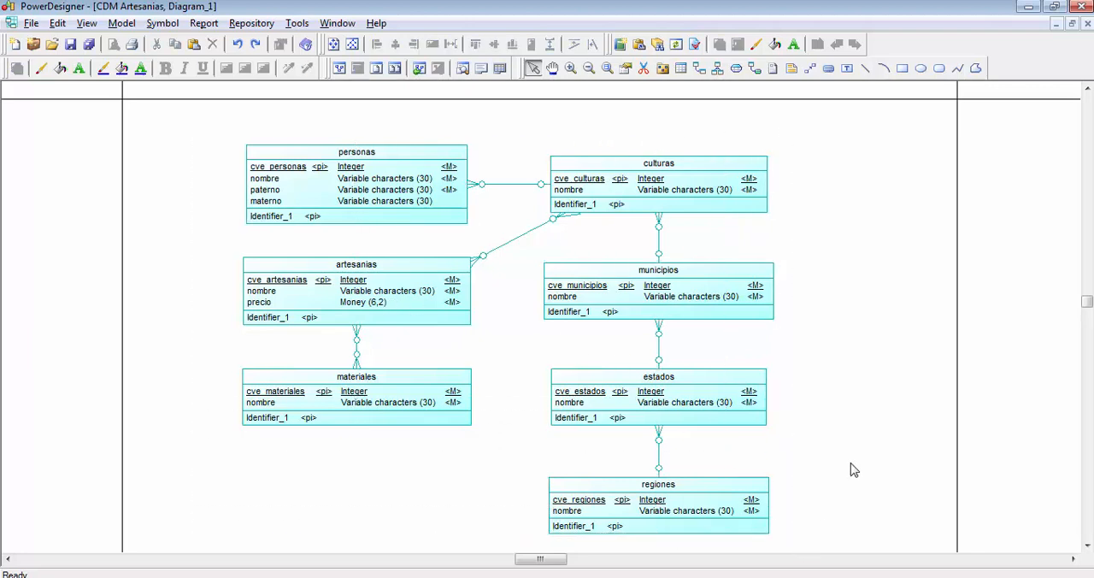